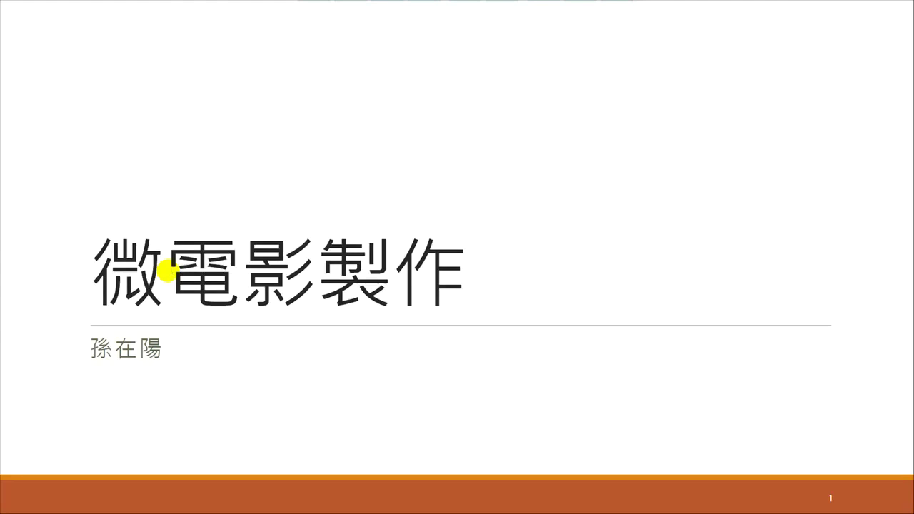
Advance the slideshow past 腳本製作 to the 分鏡文字腳本的內容要項 slide.
click(252, 359)
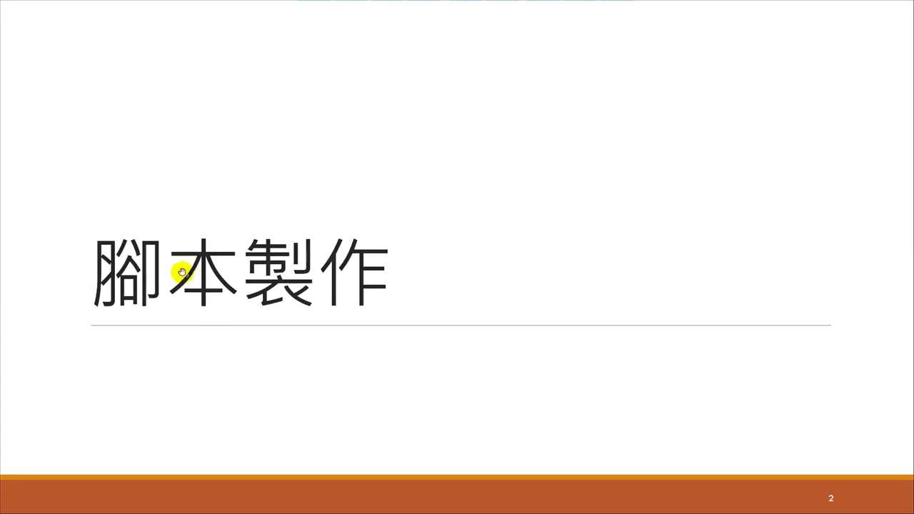
click(266, 348)
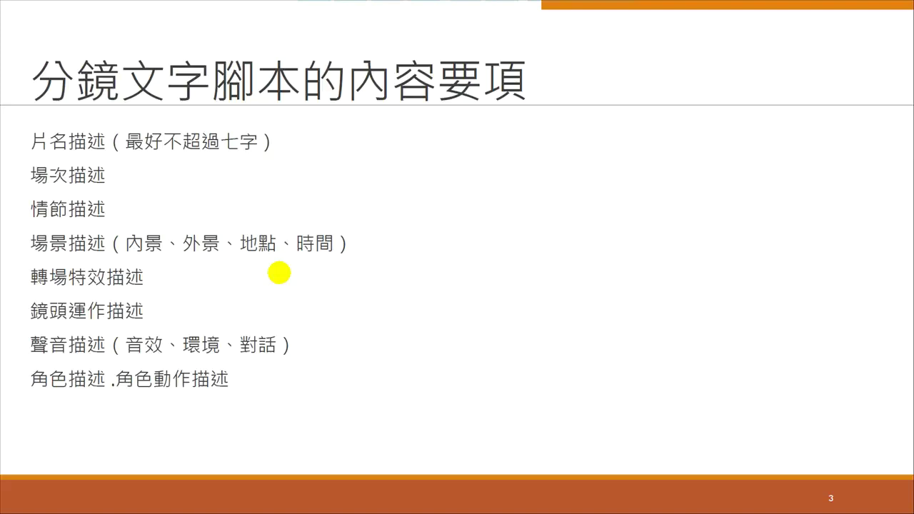
Advance past the 分鏡腳本的內容要項 slide to the 用手機玩攝影 section slide.
click(279, 272)
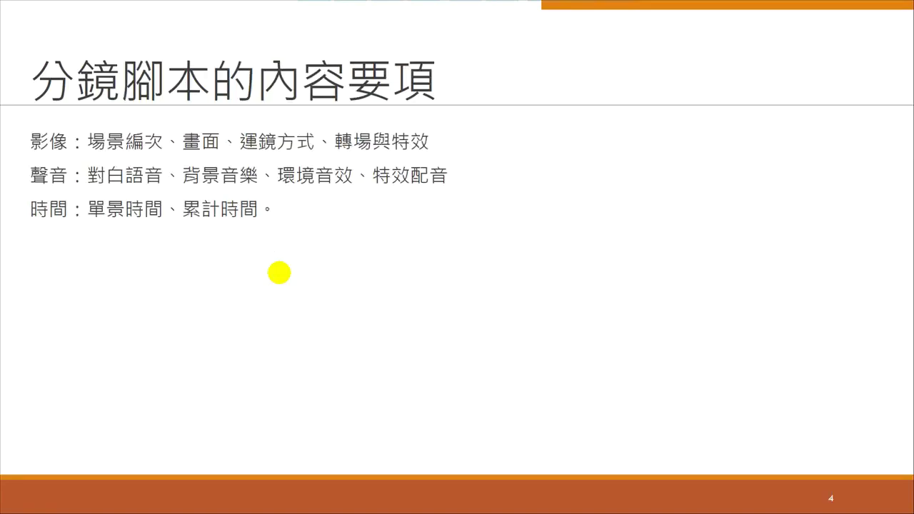
click(279, 272)
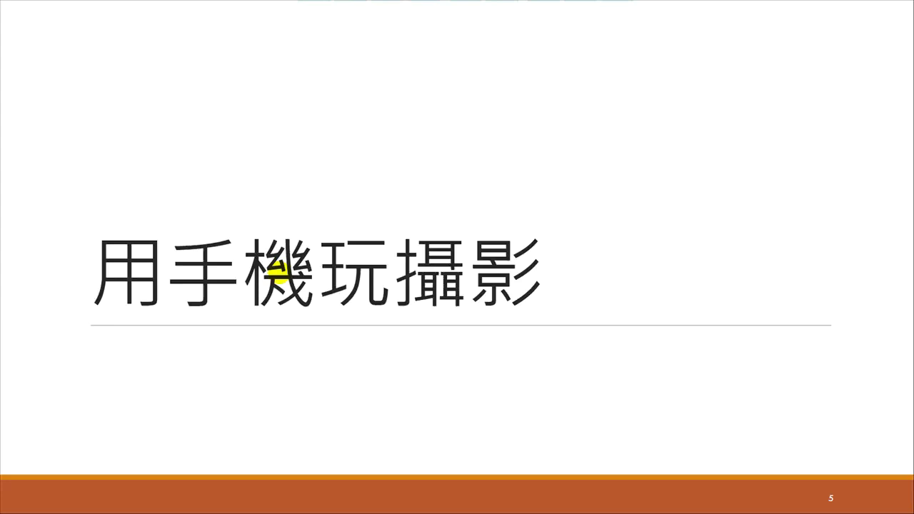
Advance the slideshow to the 用手機玩攝影 bullet list, then on to the 影片剪輯 section slide.
key(Right)
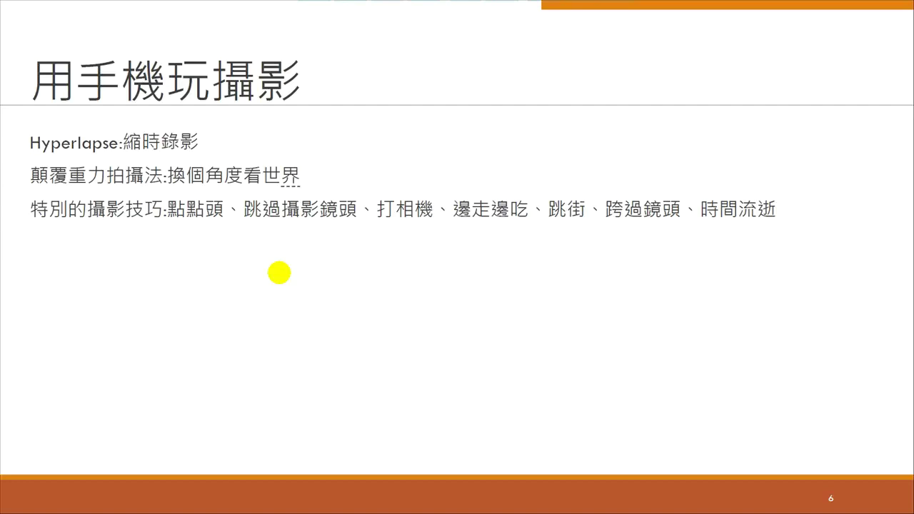
click(280, 273)
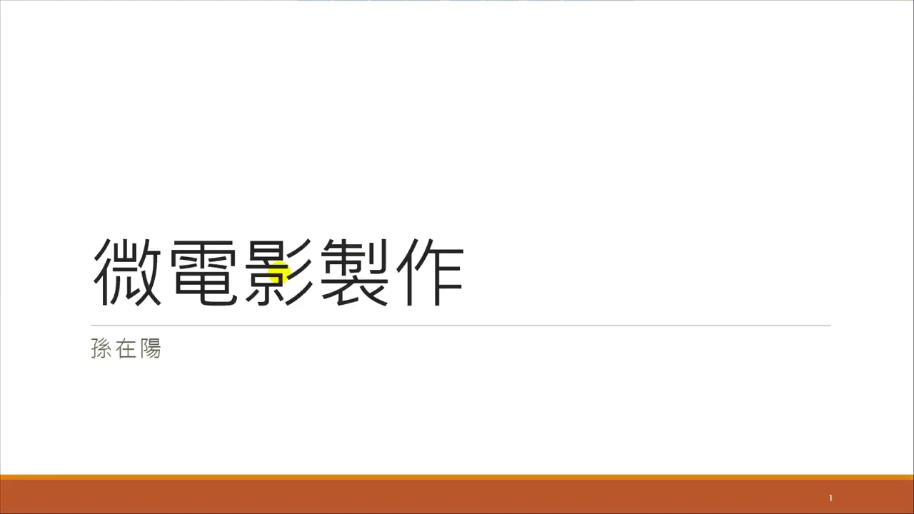
Advance past the 腳本製作 section slide to the 分鏡文字腳本的內容要項 list.
click(280, 272)
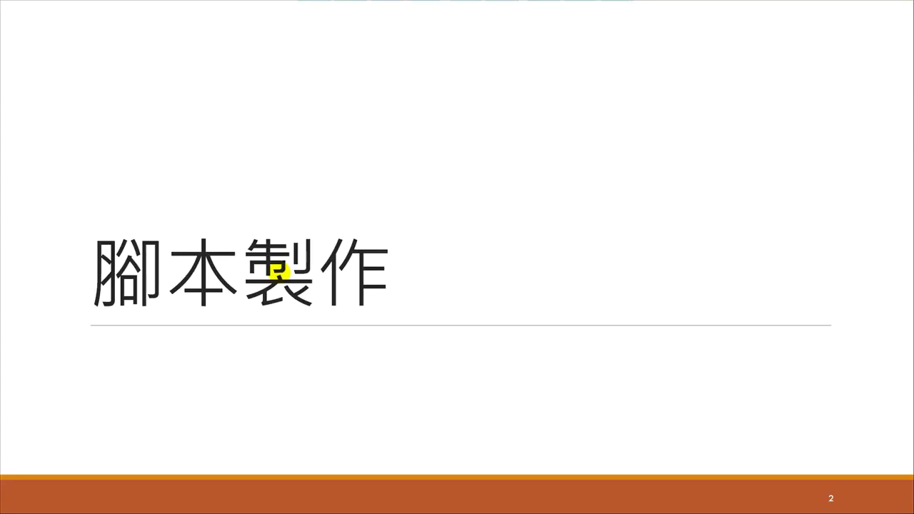
click(280, 272)
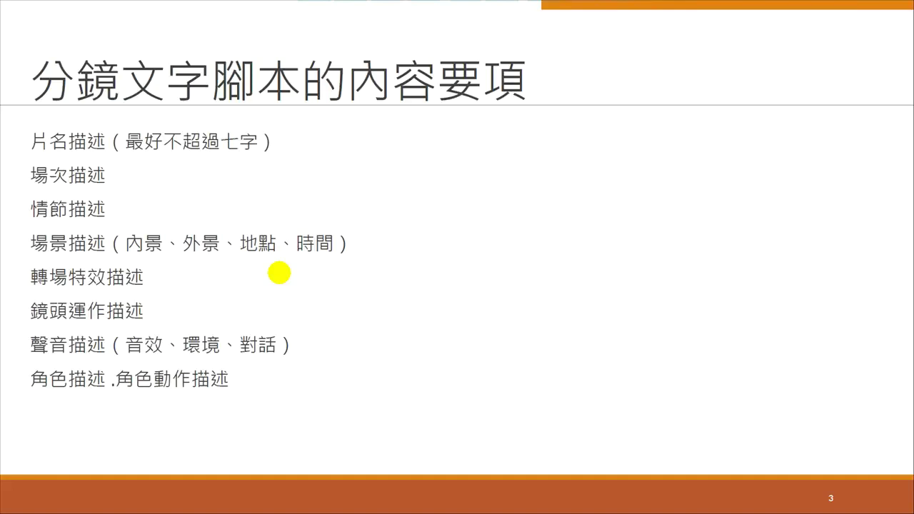
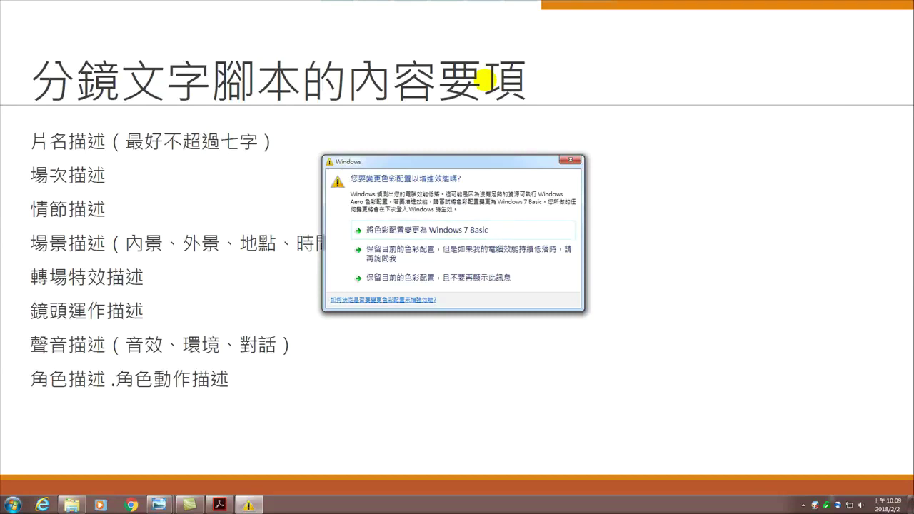
Keep the current colour scheme and advance to the 分鏡腳本的內容要項 slide, page 4.
click(430, 279)
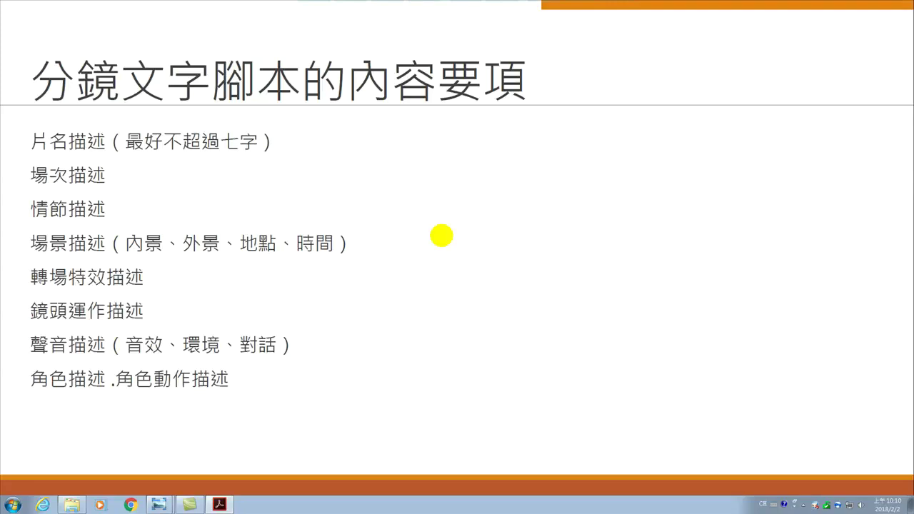
click(539, 276)
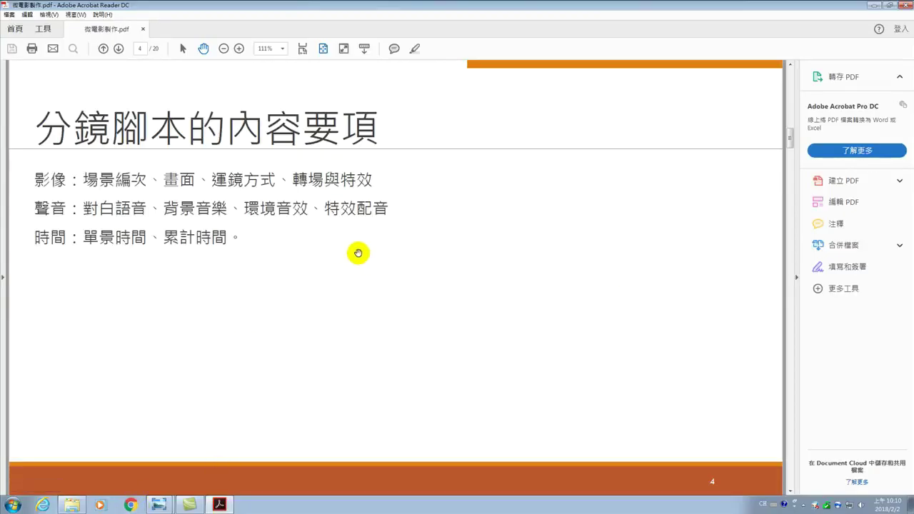
Scroll back to the 腳本製作 slide on page 2 and minimise Acrobat Reader.
scroll(358, 253, up, 2)
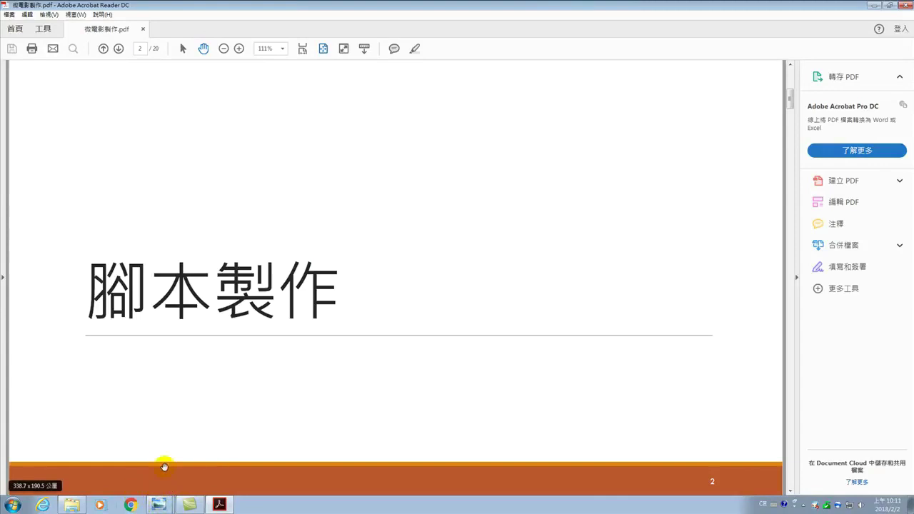
click(872, 5)
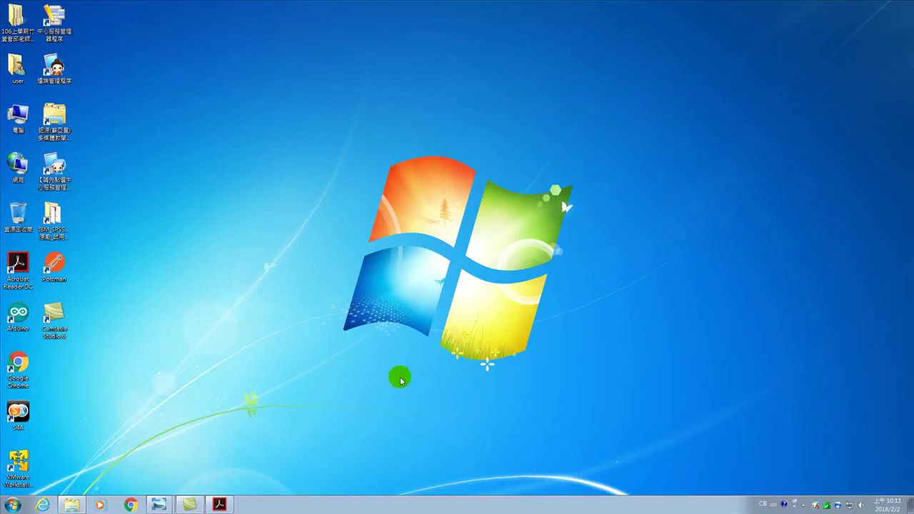
click(135, 505)
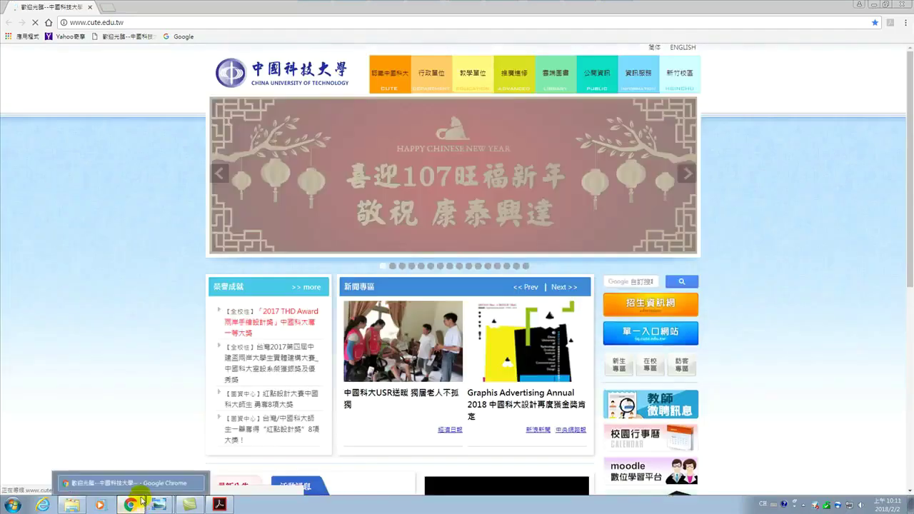
click(204, 22)
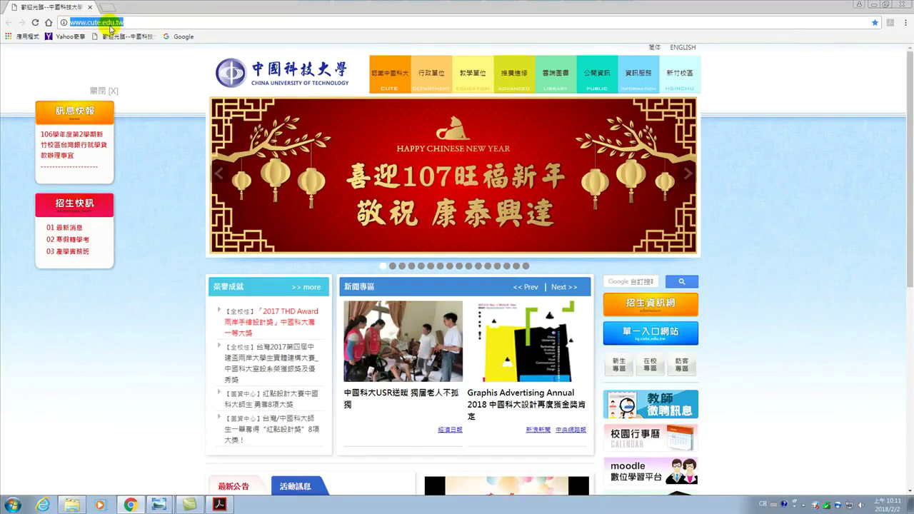
text(l)
key(BackSpace)
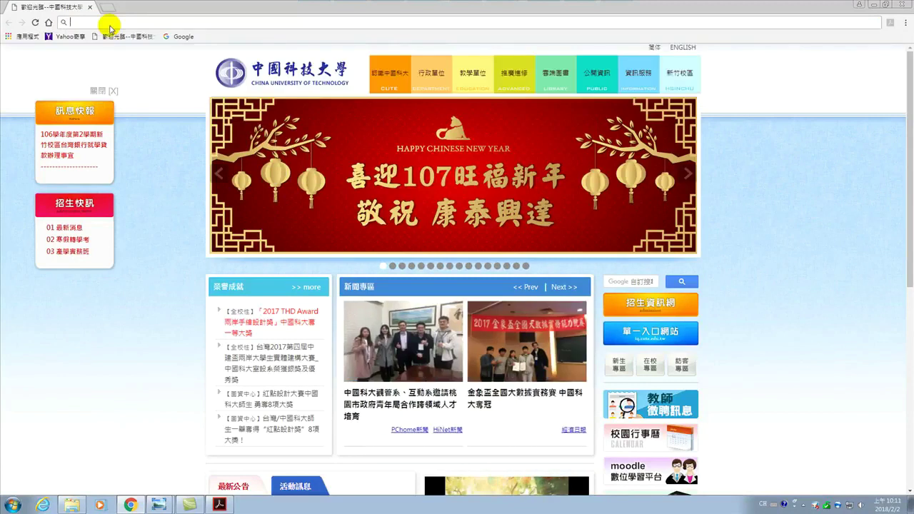
key(ctrl+space)
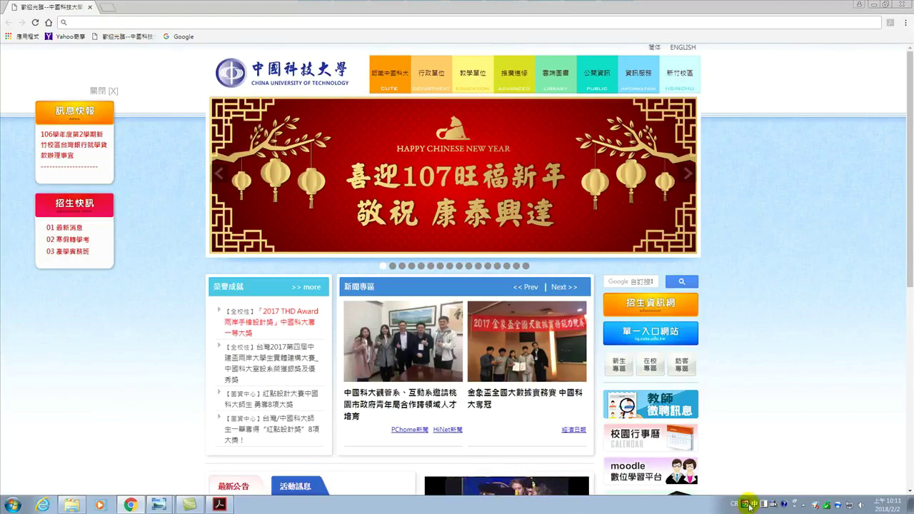
Add the 中文 (繁體) - 倉頡 keyboard in Text Services and Input Languages and confirm.
right_click(749, 503)
click(775, 497)
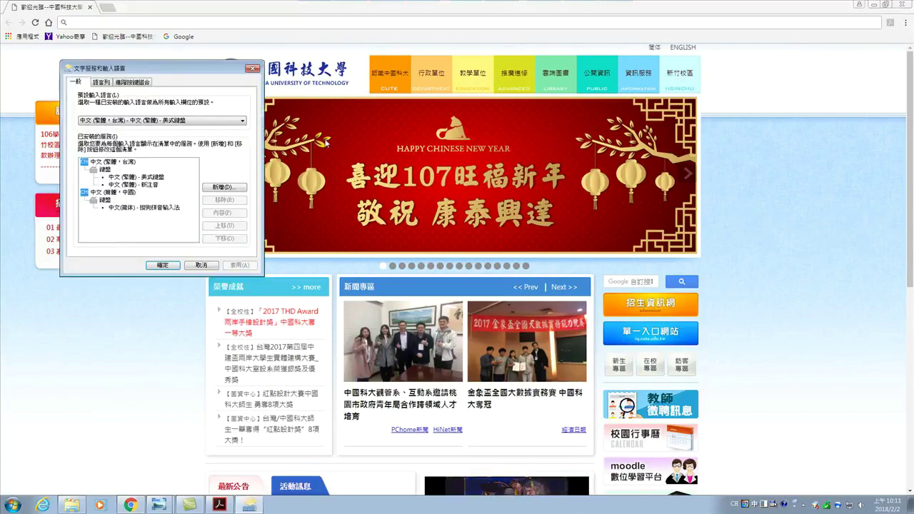
click(213, 189)
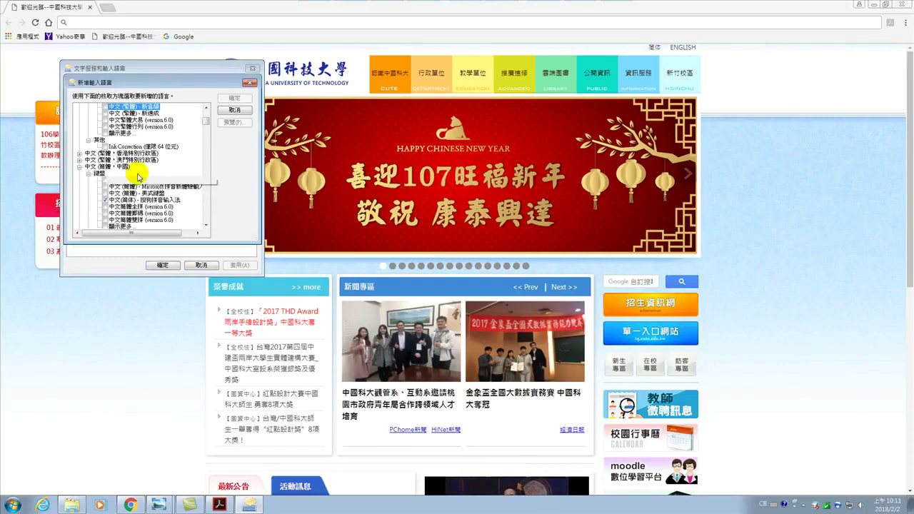
scroll(123, 200, up, 2)
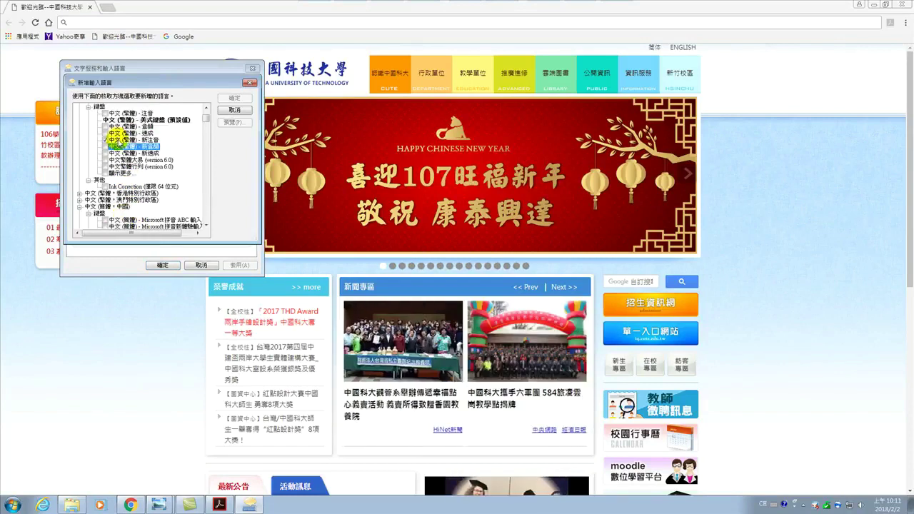
click(105, 127)
click(235, 97)
click(163, 265)
click(146, 22)
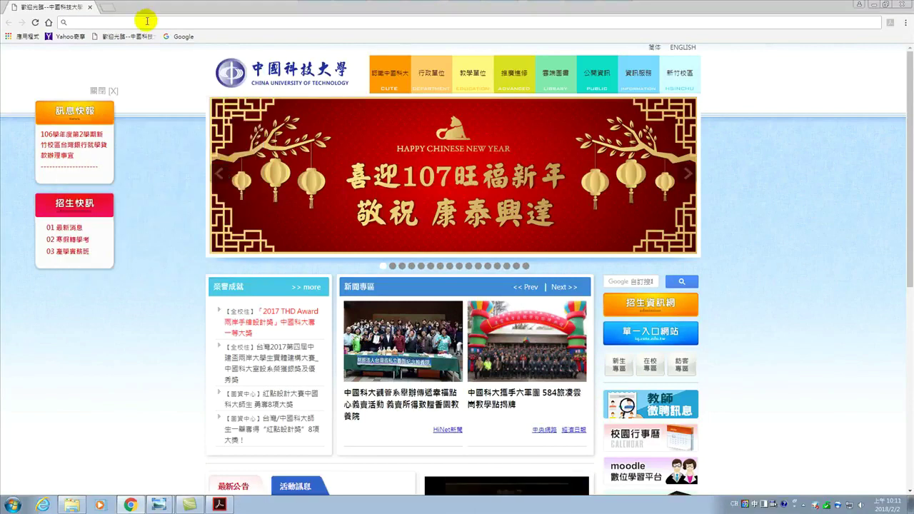
Search Google for 中國科大 and show its 圖片 image results.
text(凹)
key(BackSpace)
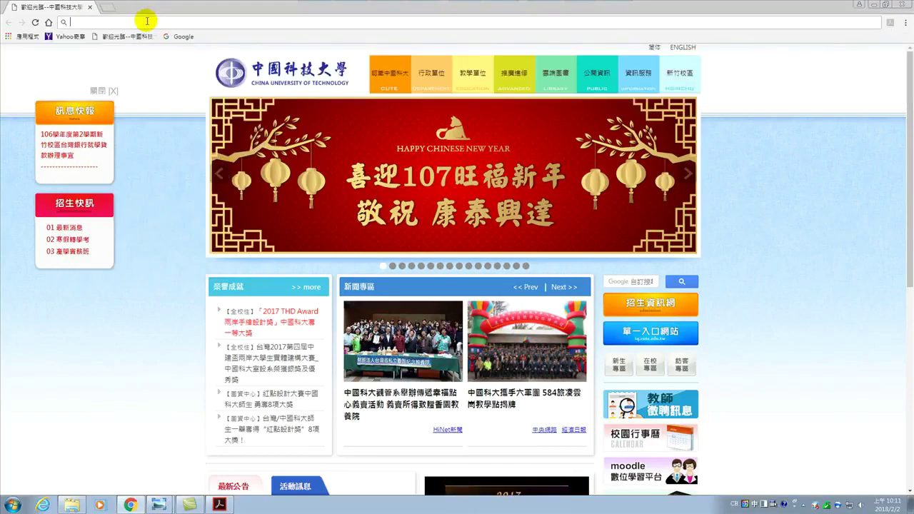
text(ㄓ中國科)
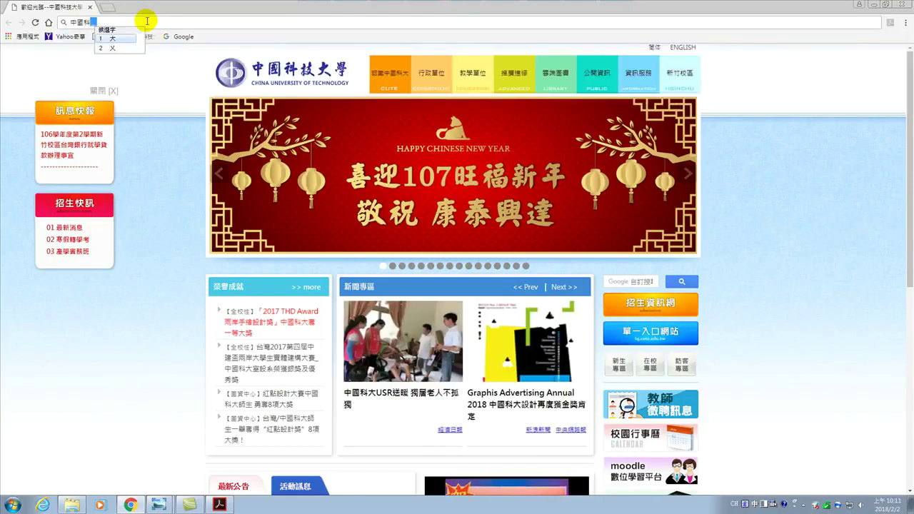
text(大)
key(Return)
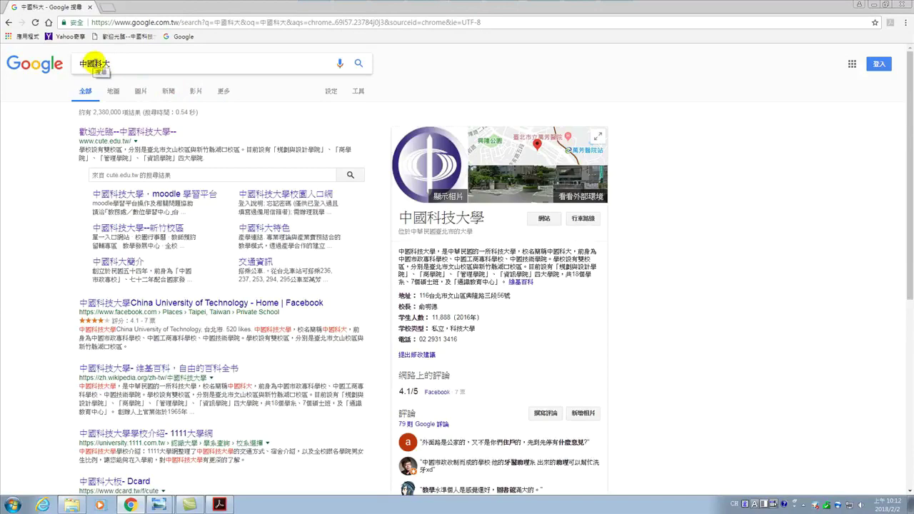
click(139, 90)
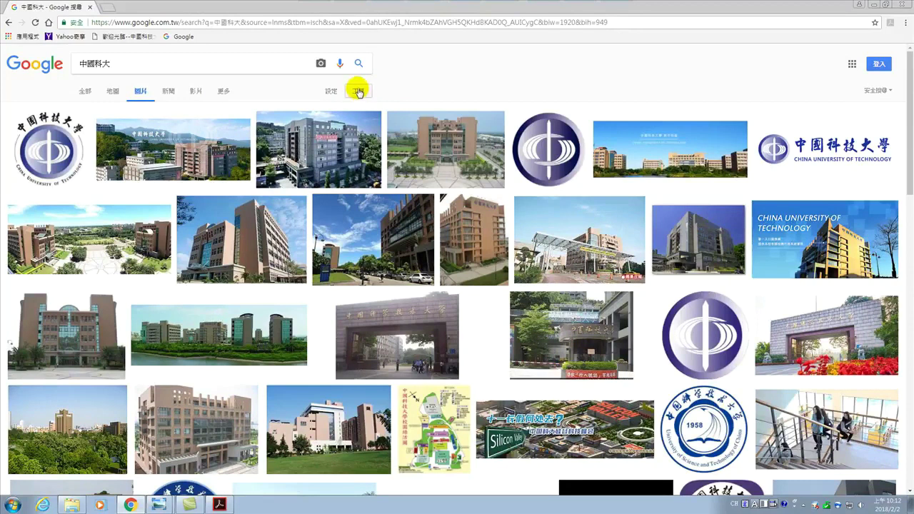
click(358, 93)
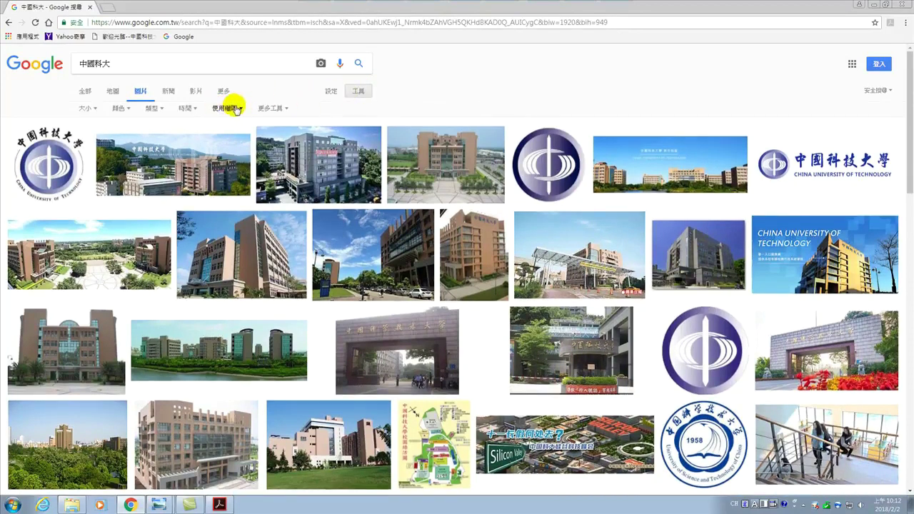
Filter the 中國科大 images to 標示為允許再利用且可修改 usage rights.
click(230, 109)
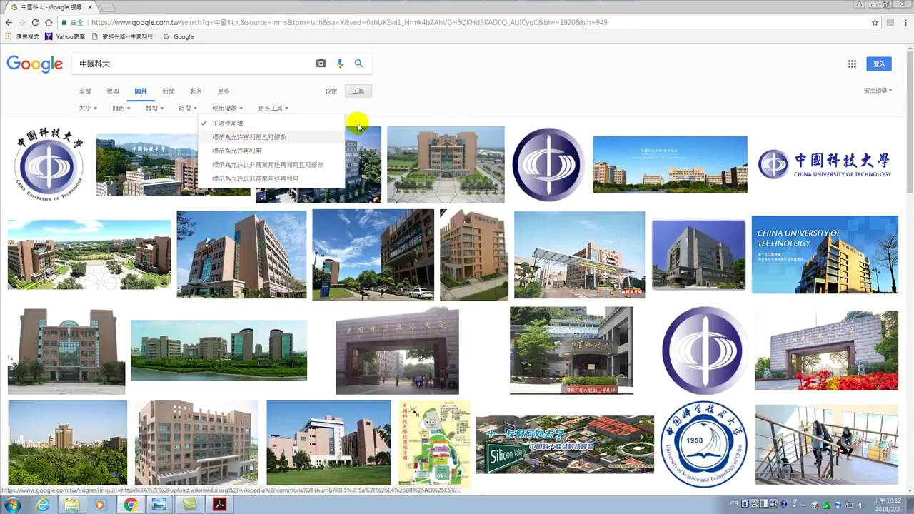
click(428, 106)
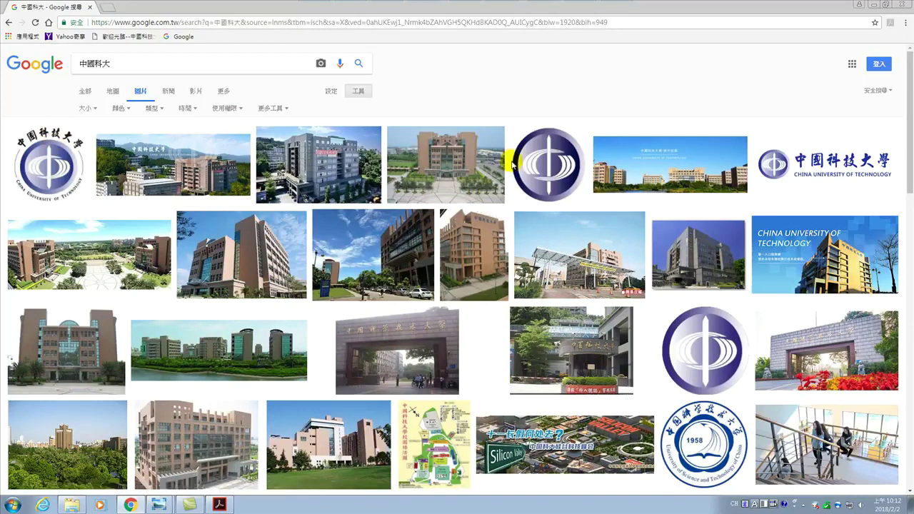
click(224, 108)
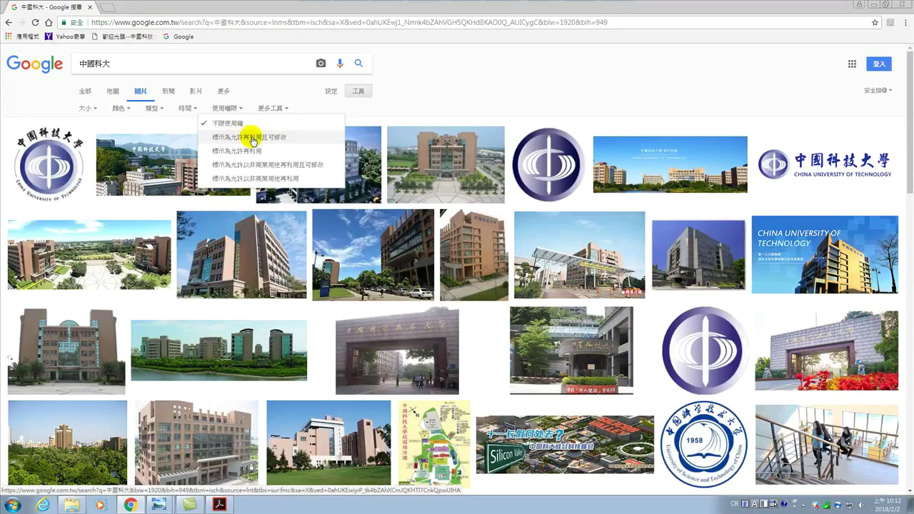
click(253, 140)
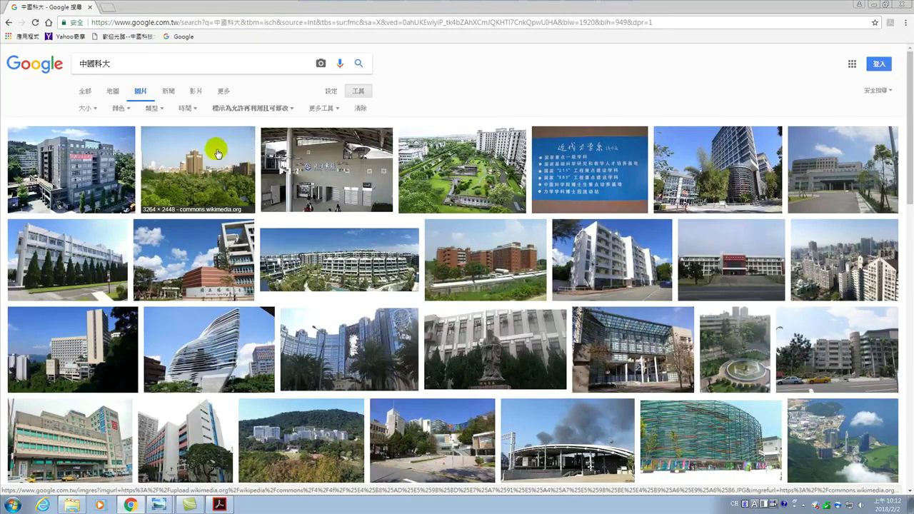
Reset the usage-rights filter to 不限使用權 to show all images again.
click(358, 93)
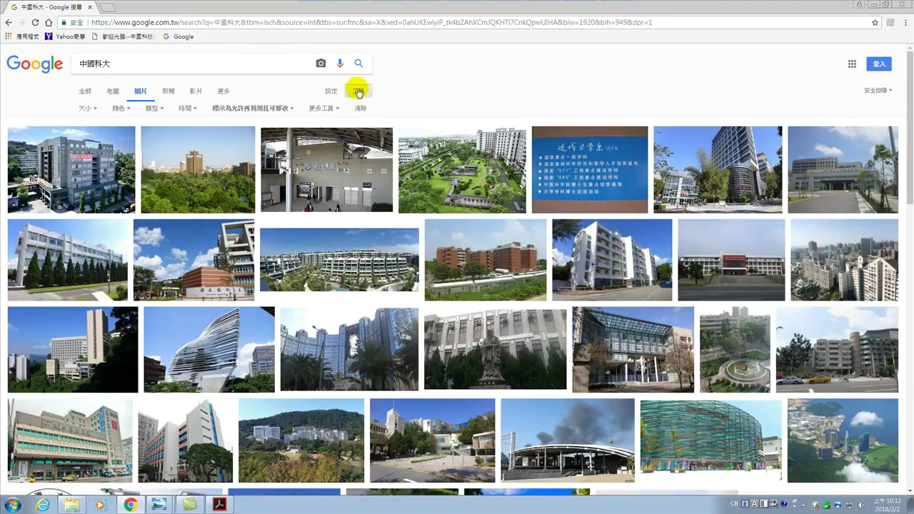
click(275, 108)
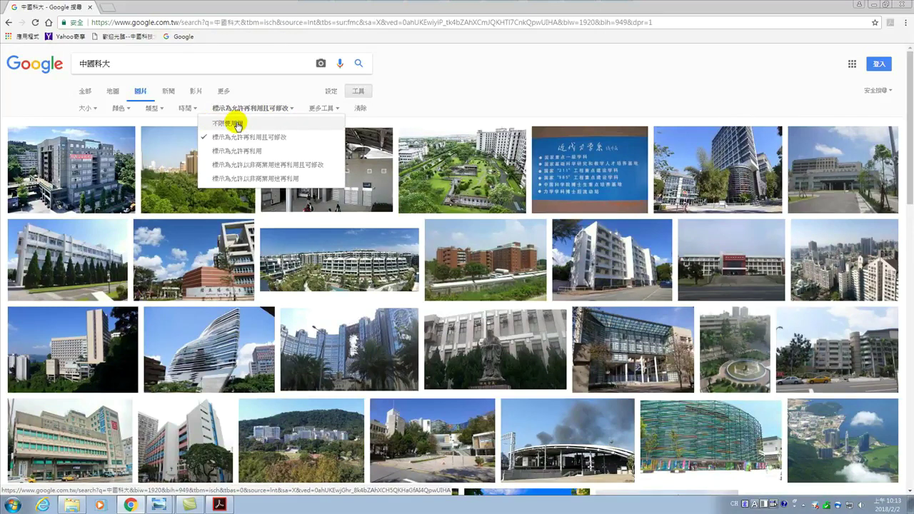
click(238, 124)
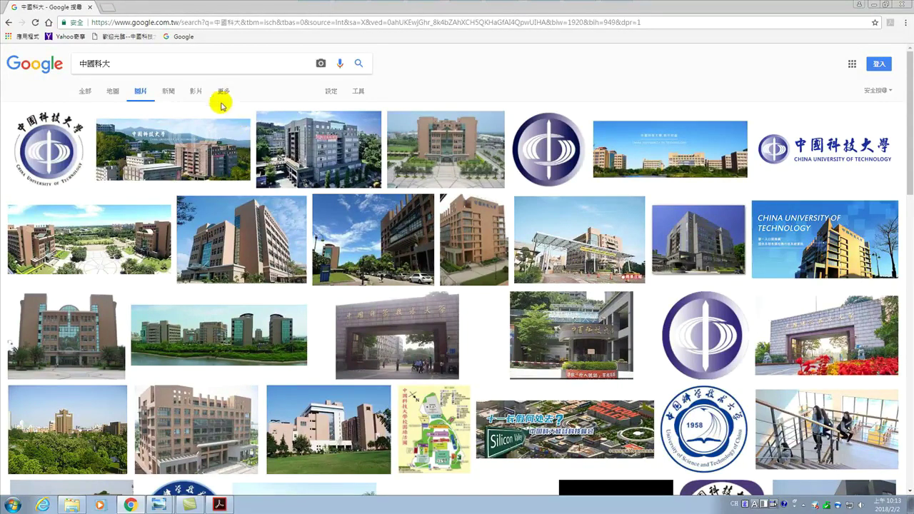
click(358, 90)
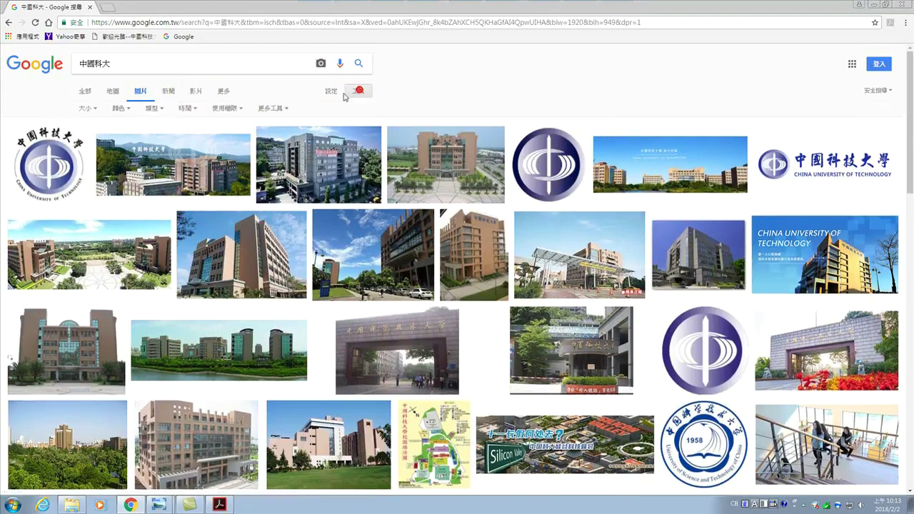
Open the enlarged preview of the 中國科技大學新竹校區(2) building photo in the third row.
click(240, 112)
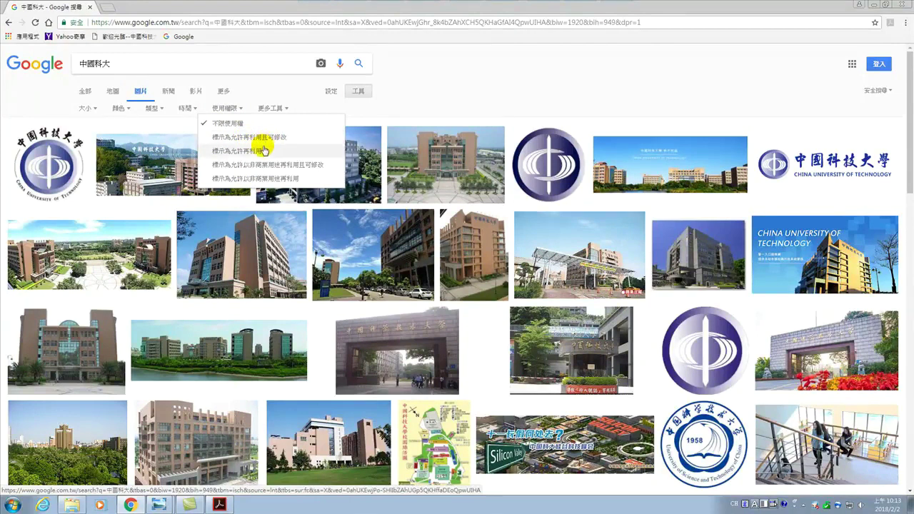
click(414, 98)
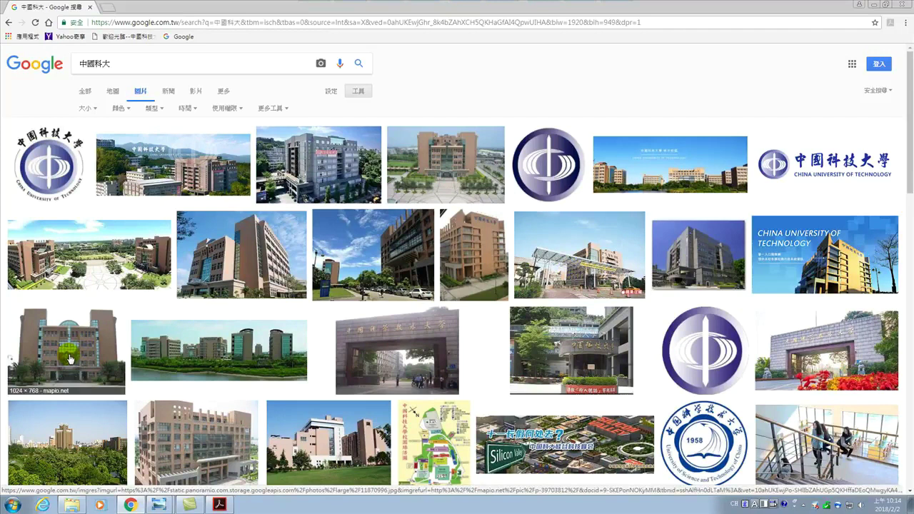
click(69, 357)
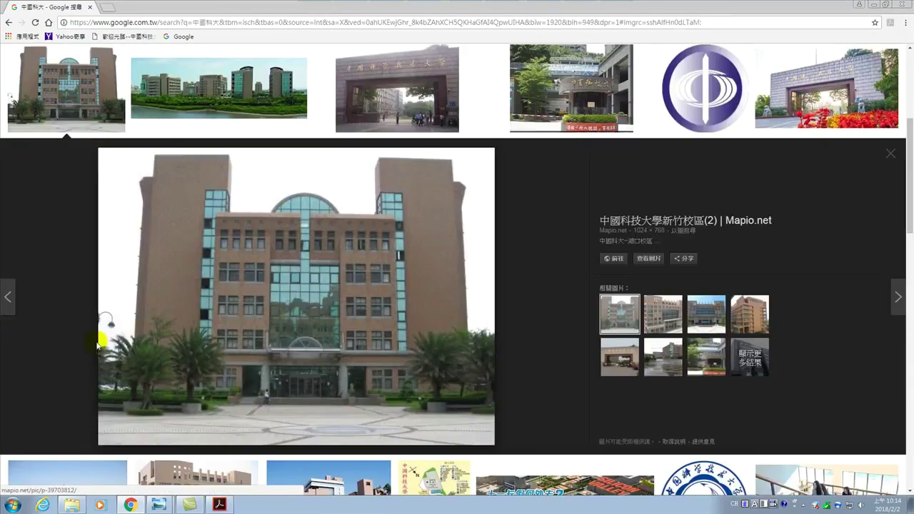
Save the previewed campus photo into 下載 as the JPEG 中科全圖01.
right_click(313, 255)
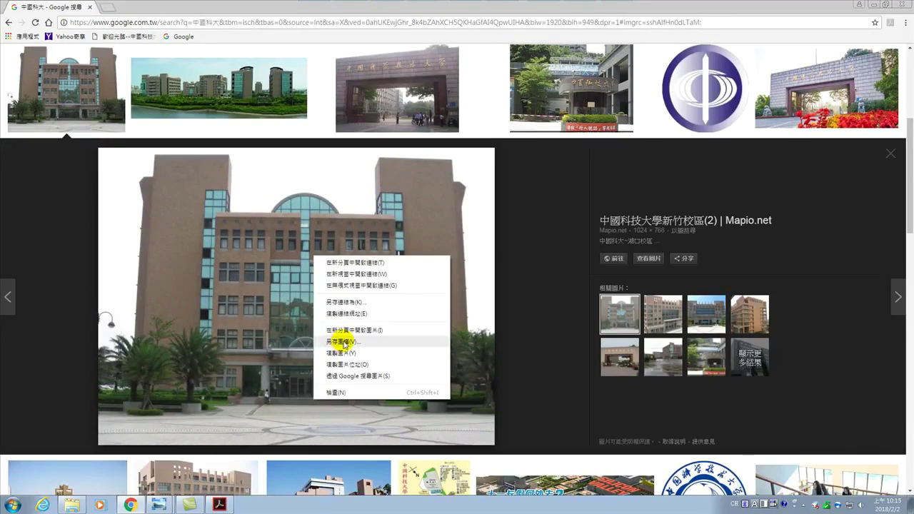
click(342, 343)
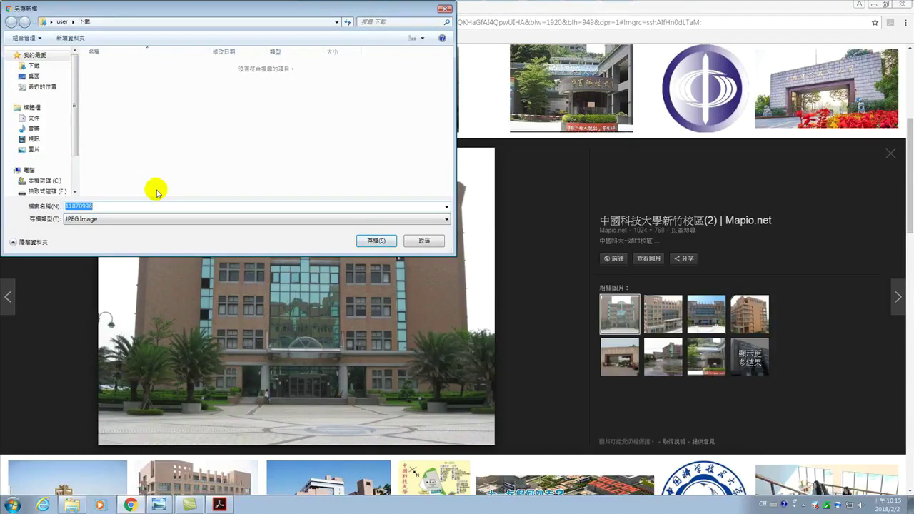
key(ctrl+shift)
key(ctrl+shift)
key(ctrl+shift)
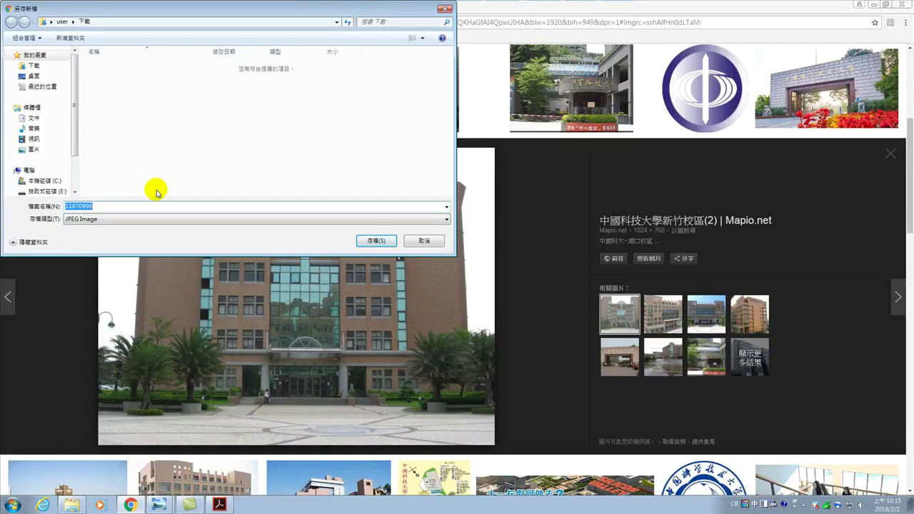
key(ctrl+shift)
key(ctrl+shift)
text(中)
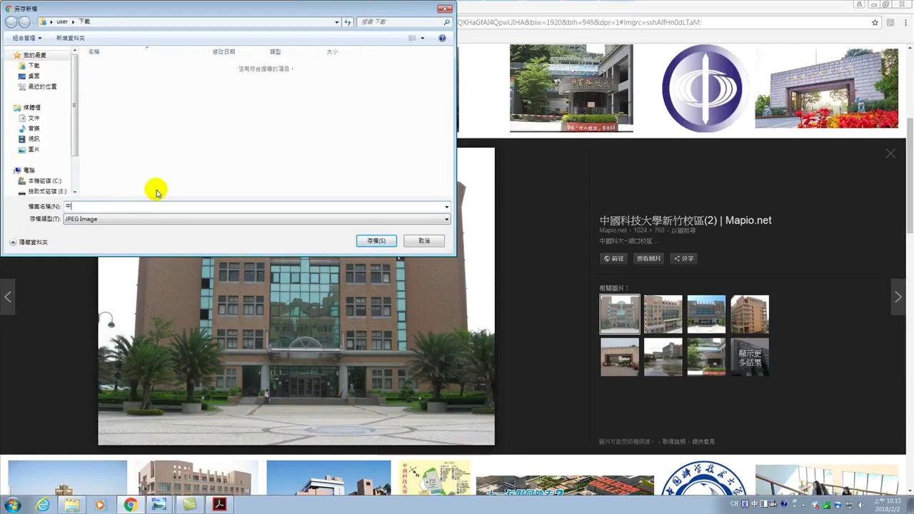
text(科全)
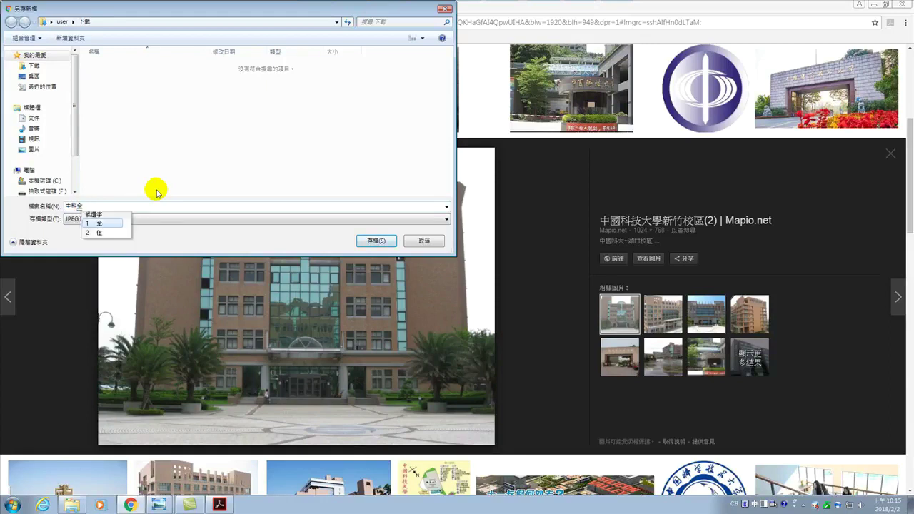
text(圖)
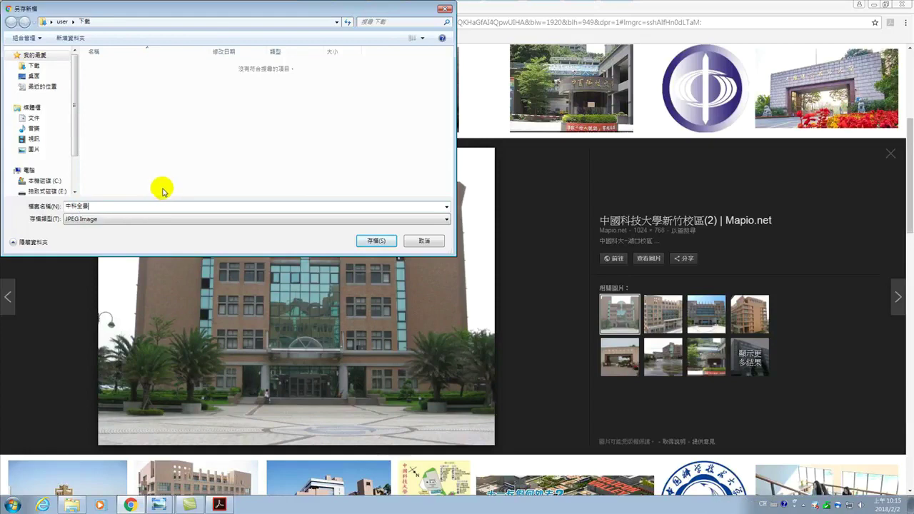
click(376, 240)
text(01)
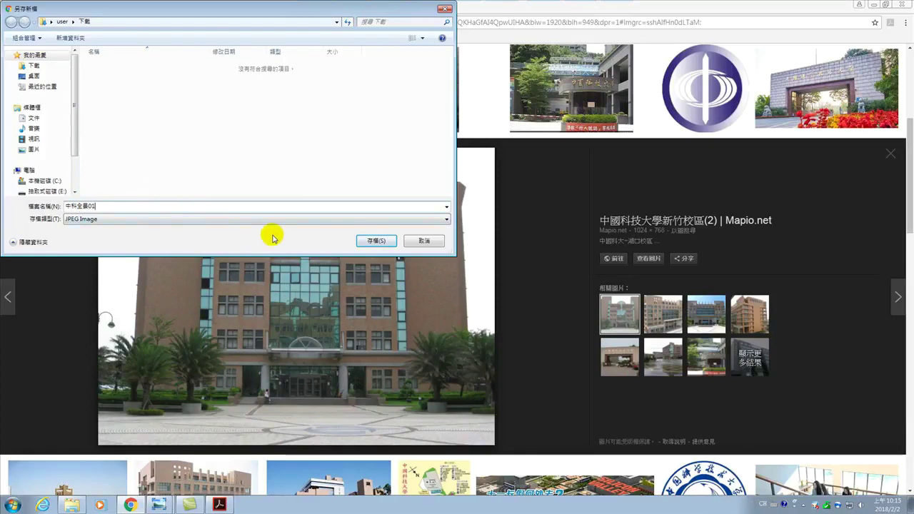
click(374, 241)
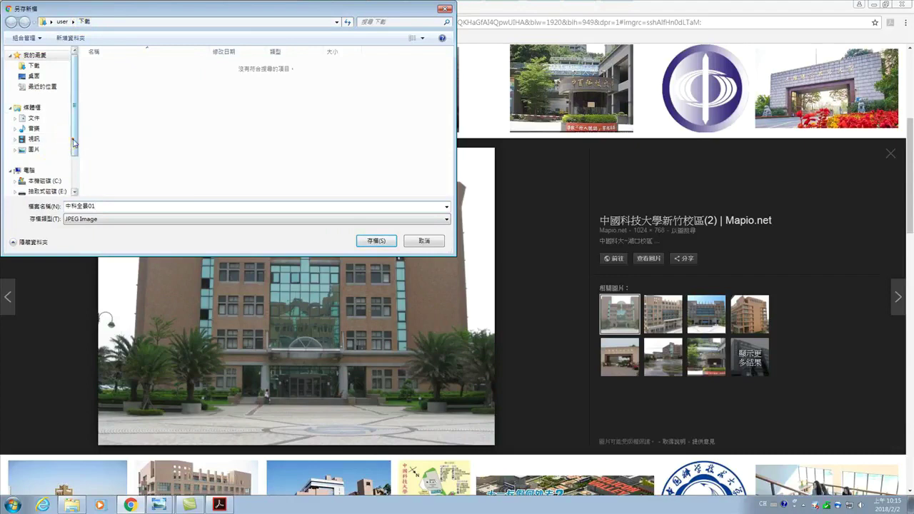
scroll(71, 138, down, 1)
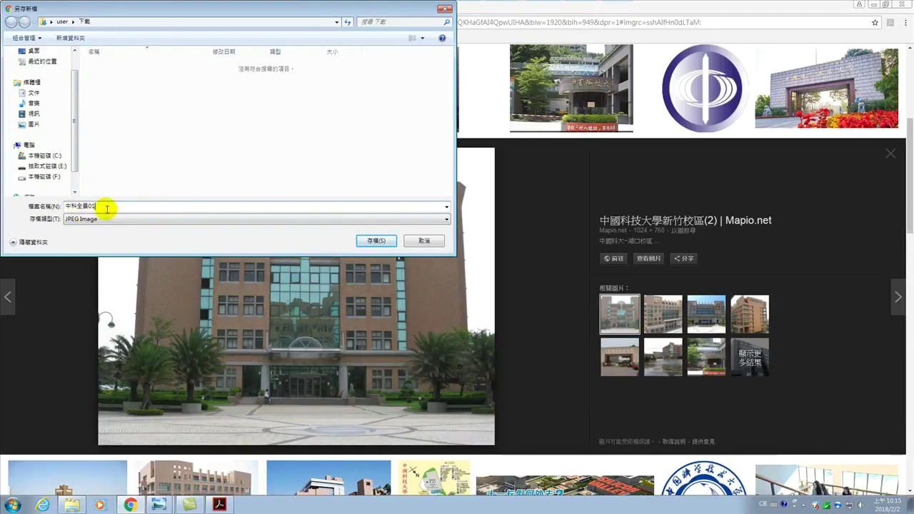
click(375, 241)
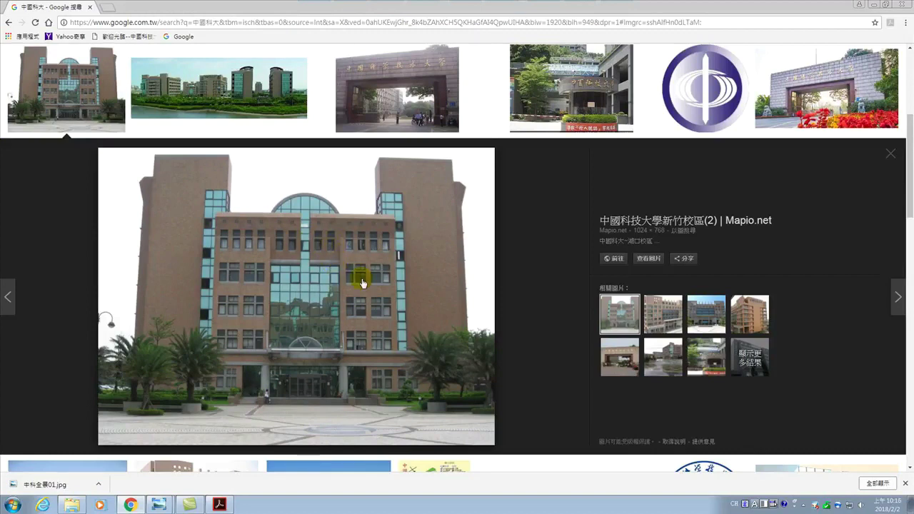
scroll(371, 246, up, 1)
scroll(371, 246, up, 3)
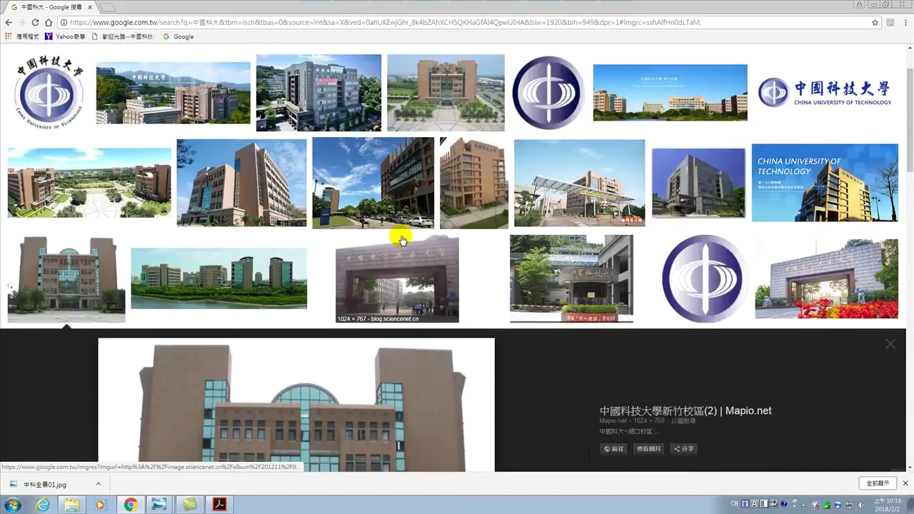
scroll(400, 236, up, 2)
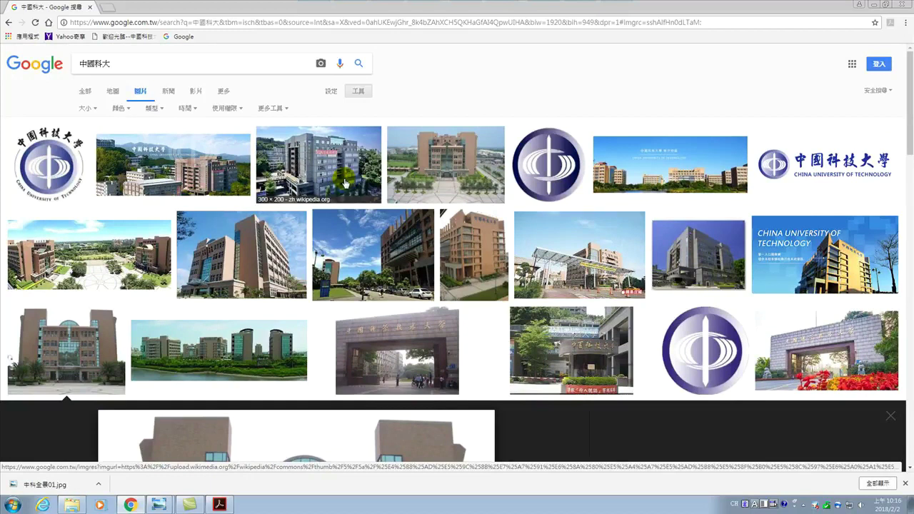
mouse_move(312, 10)
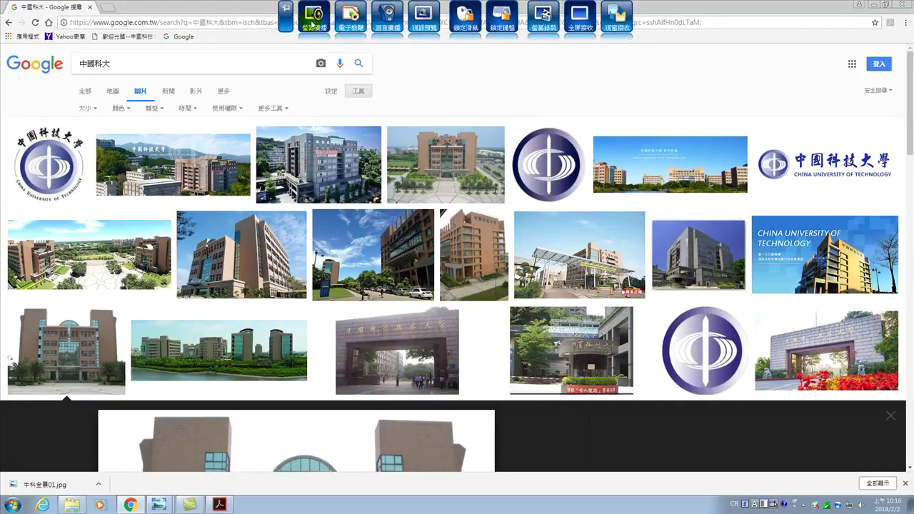
click(312, 14)
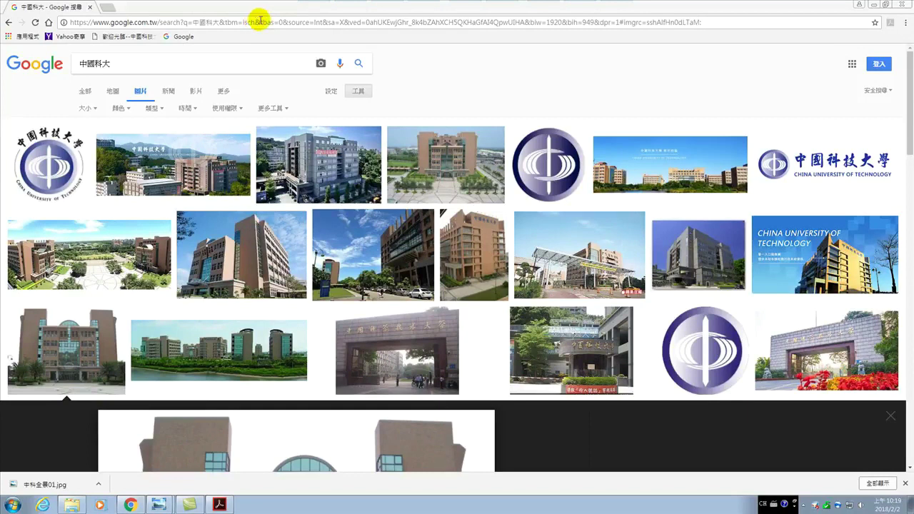
Type 合法 音樂 in the address bar and search the suggestion 音樂 合法 下載.
click(204, 22)
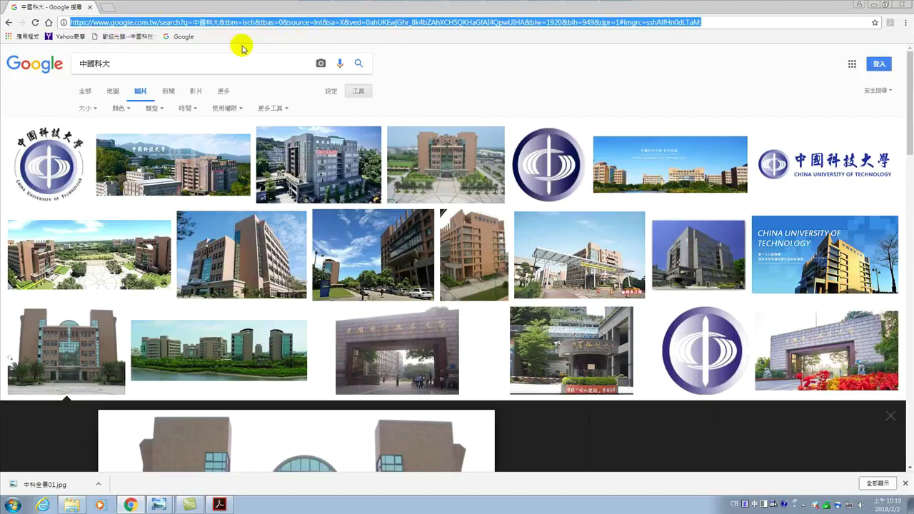
text(台灣)
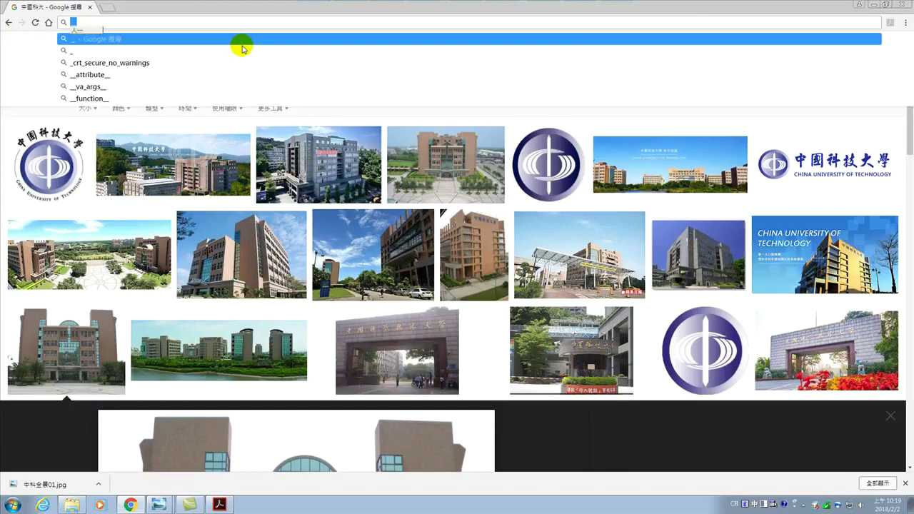
key(Escape)
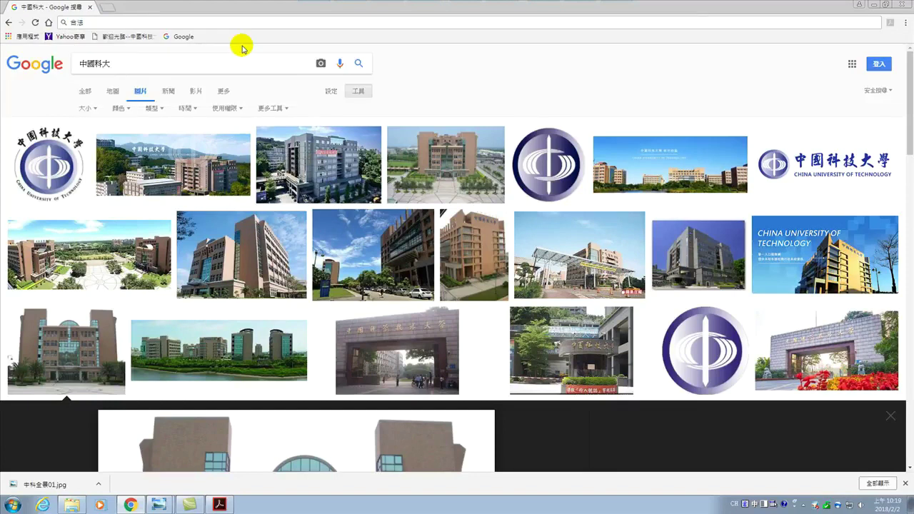
text(ytr)
text(音)
key(space)
key(Down)
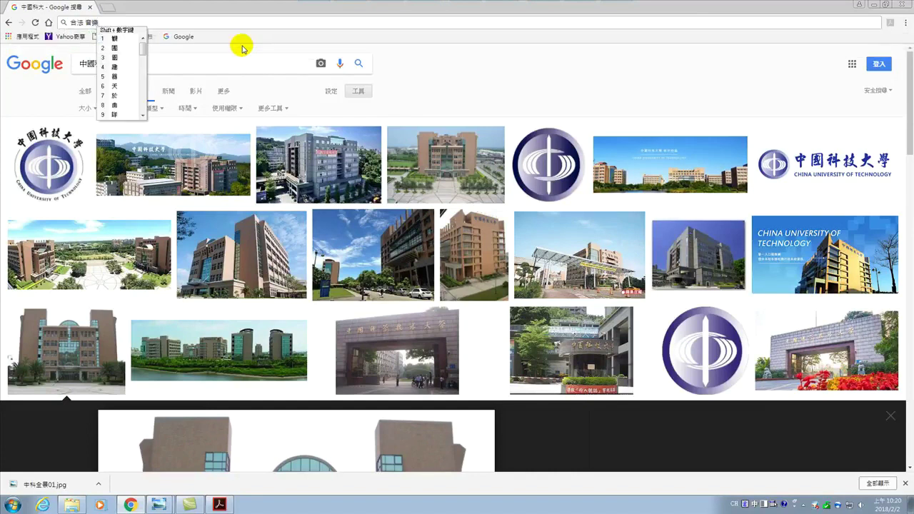
key(Down)
key(Return)
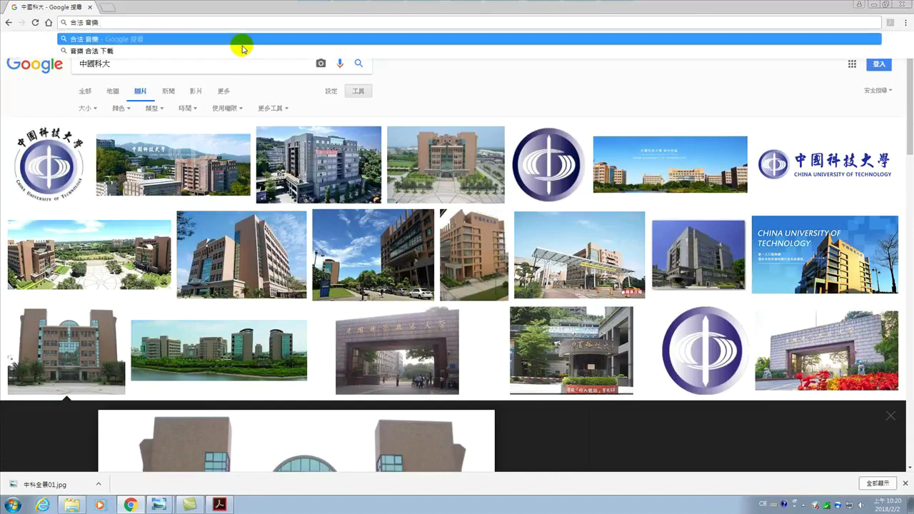
click(113, 54)
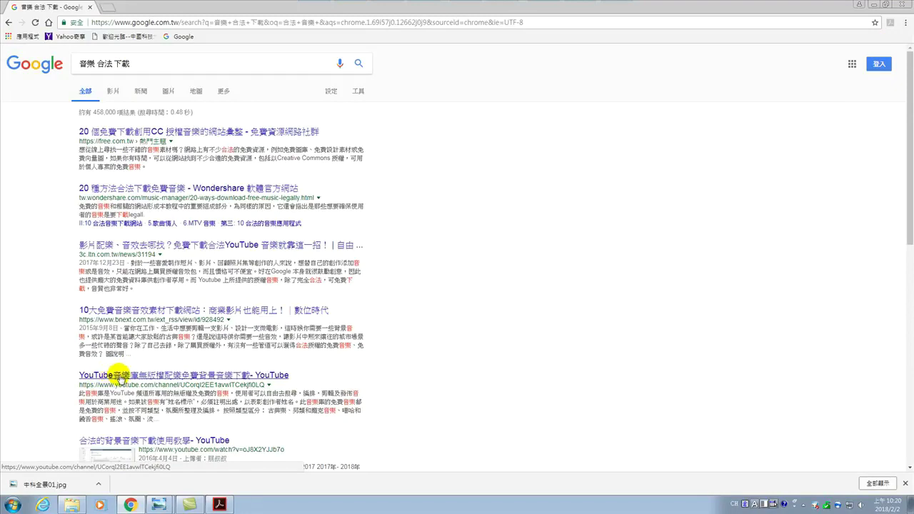
Open the YouTube音樂庫 channel, pause its trailer, and browse its 播放清單 playlists.
click(121, 377)
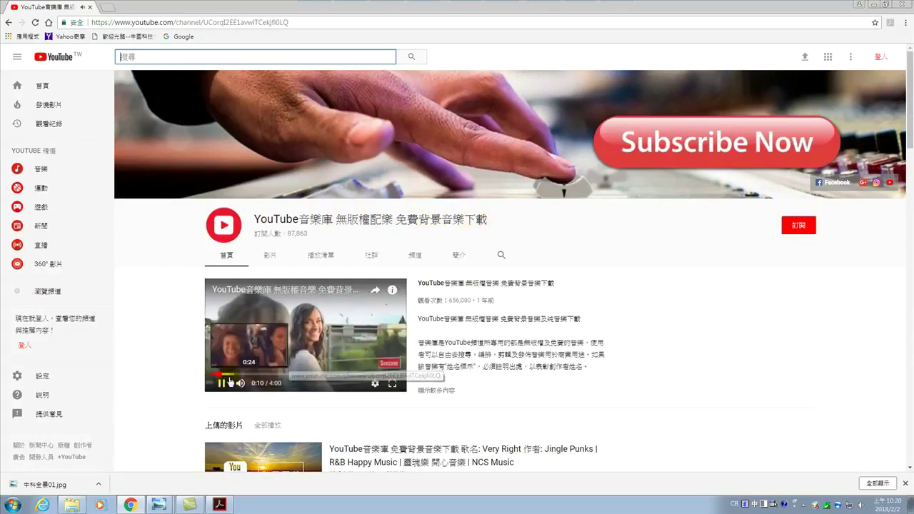
click(221, 383)
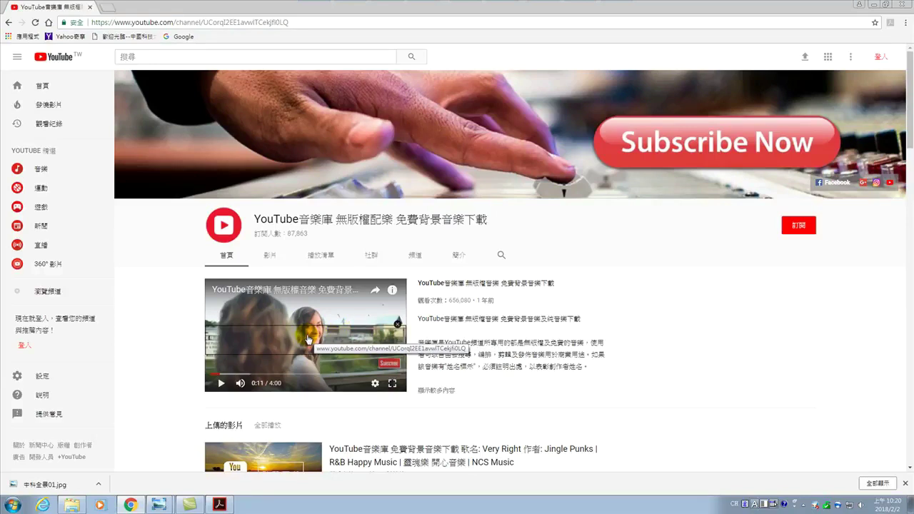
click(319, 255)
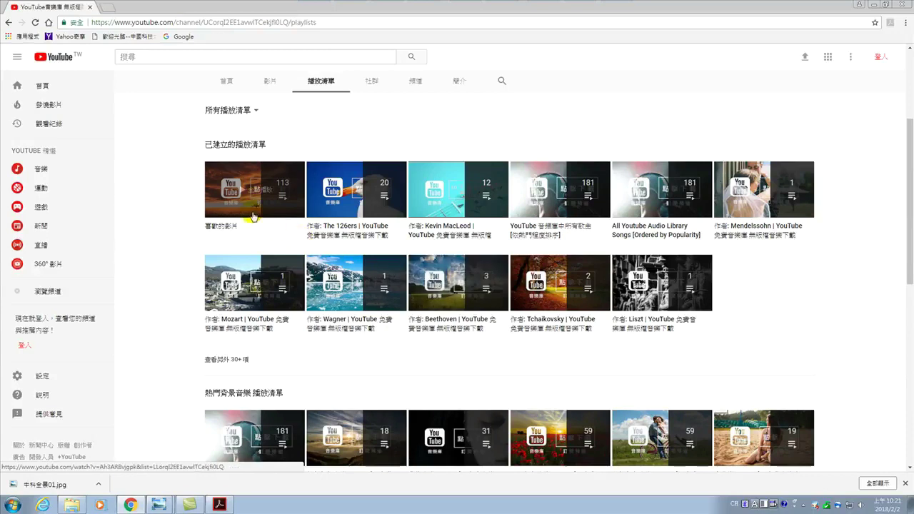
scroll(347, 320, down, 2)
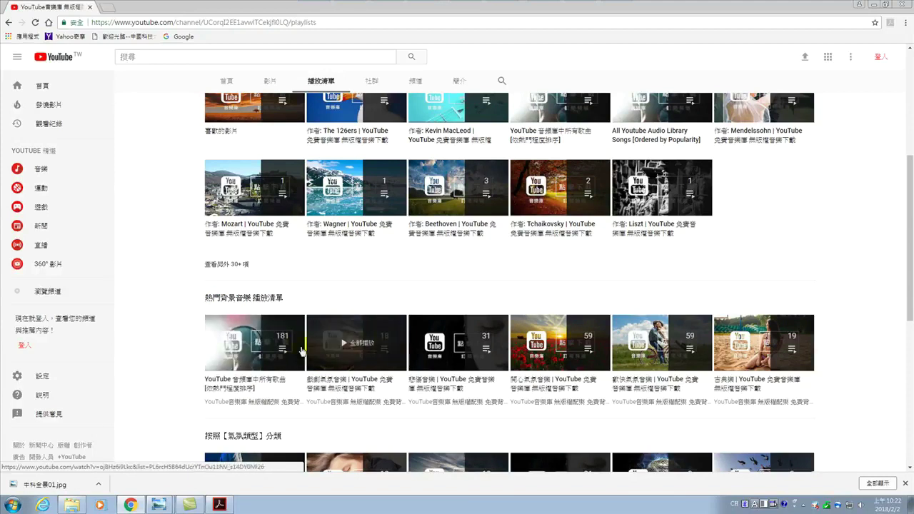
Play the 181-track YouTube 音頻庫中所有歌曲 playlist sorted by popularity.
click(251, 341)
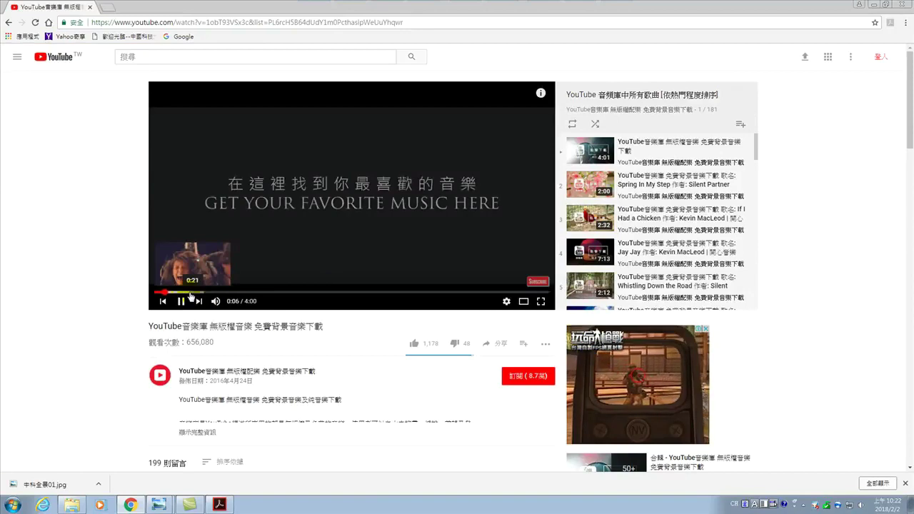
Skip the first video ahead to about 0:37 and pause it at the title card.
click(195, 292)
click(215, 292)
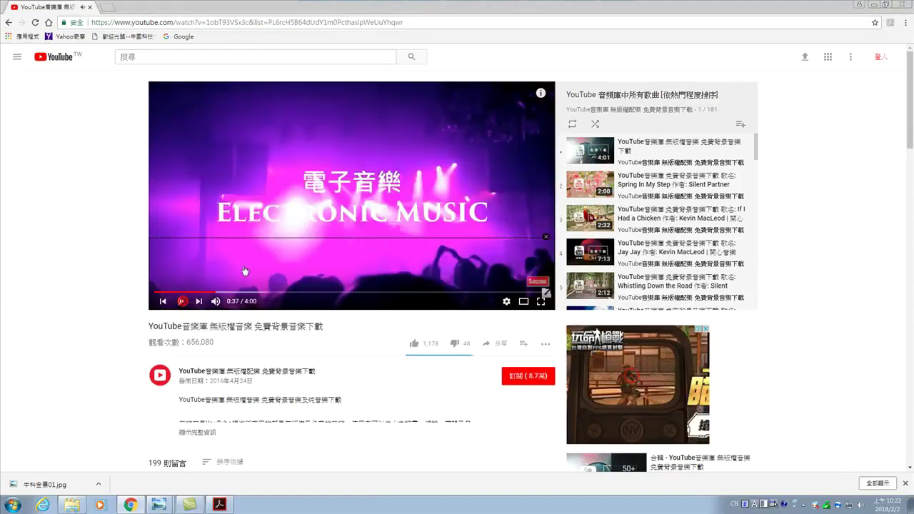
click(266, 263)
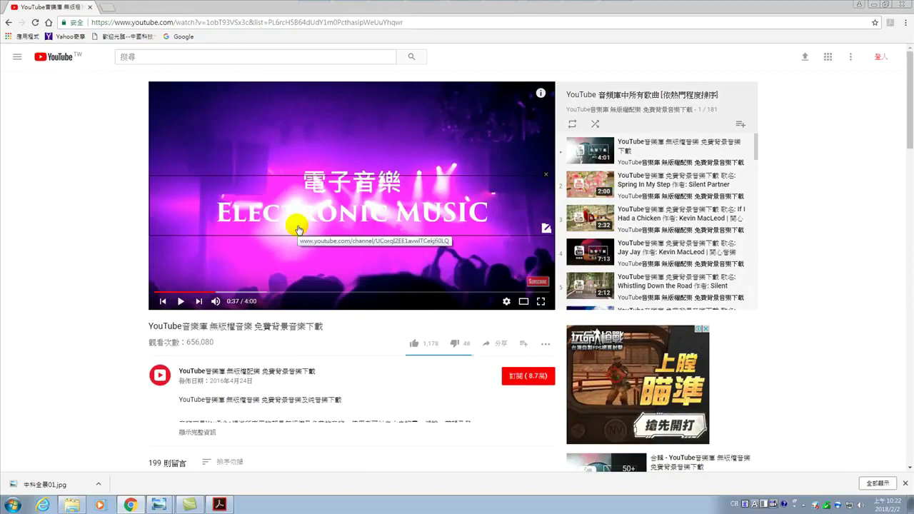
Resume playback and open the annotated 謝謝妳愛我 Thanks for your love music video.
click(284, 194)
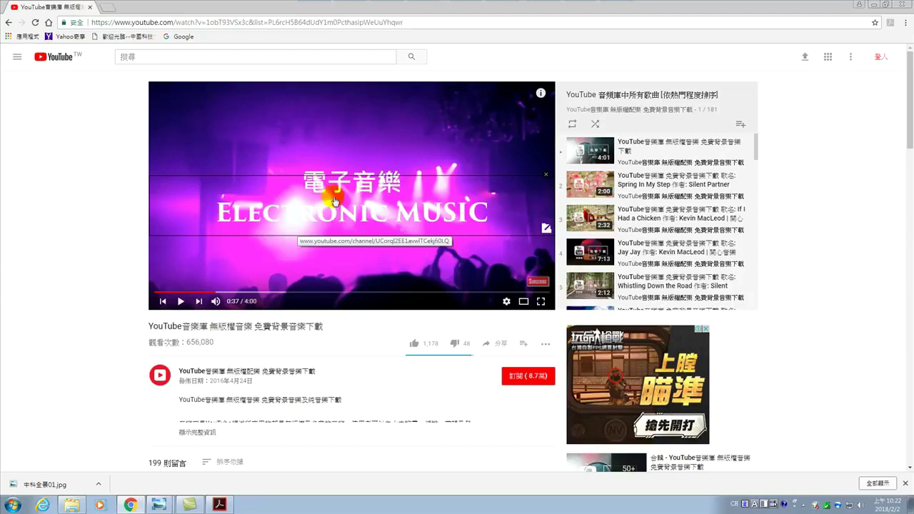
click(181, 301)
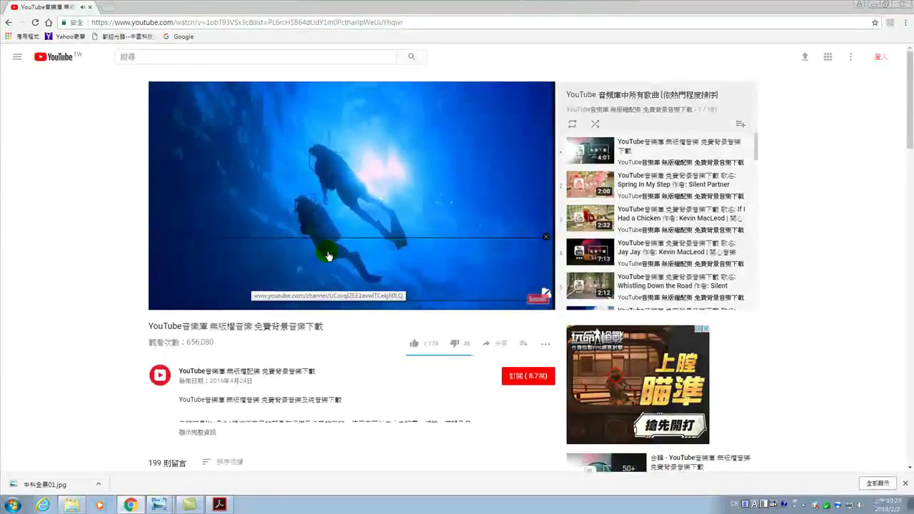
click(327, 255)
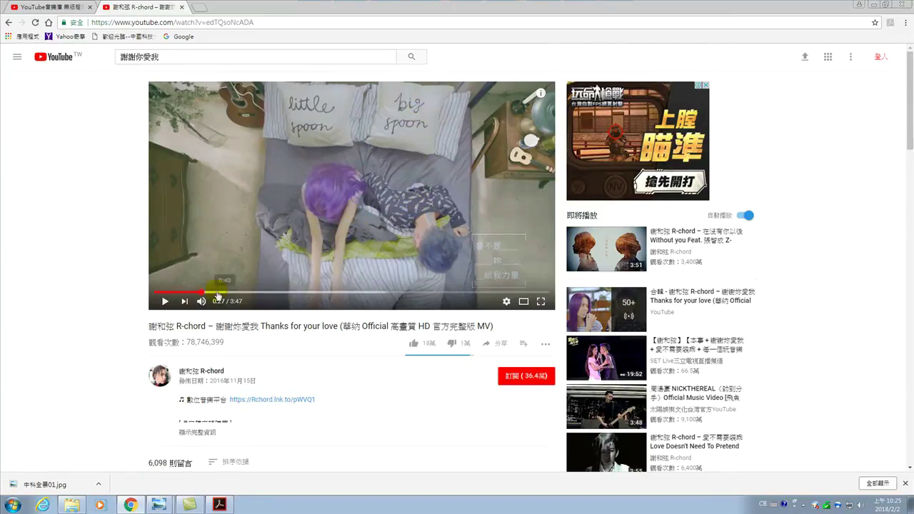
Return to the music-library playlist and play track 2, Spring In My Step, dismissing its ad.
click(274, 292)
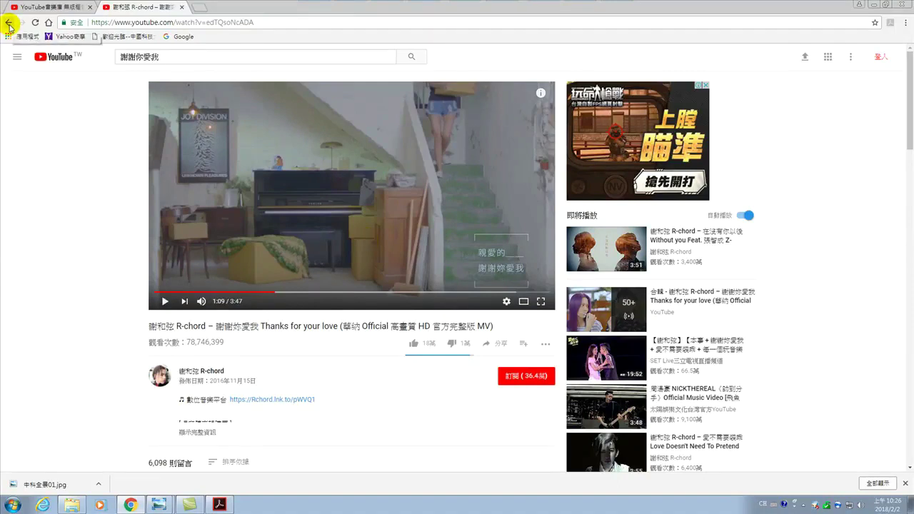
click(67, 7)
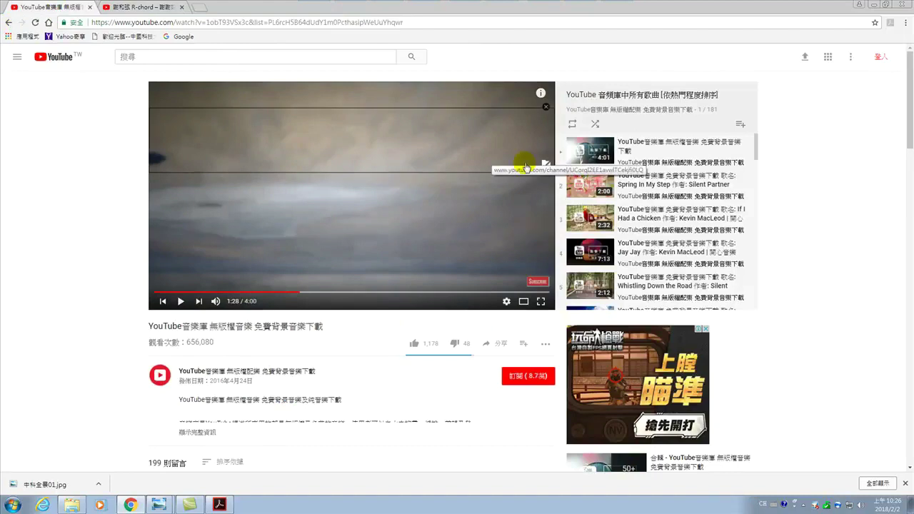
click(632, 182)
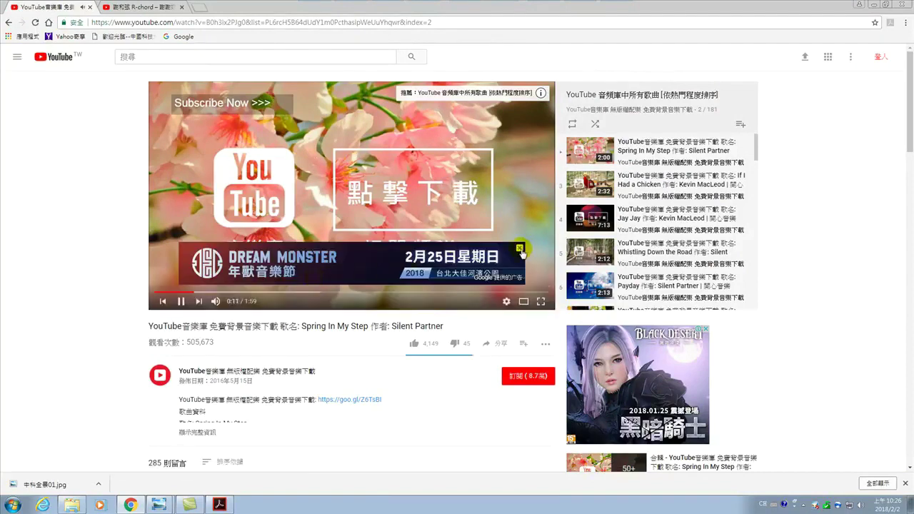
click(519, 247)
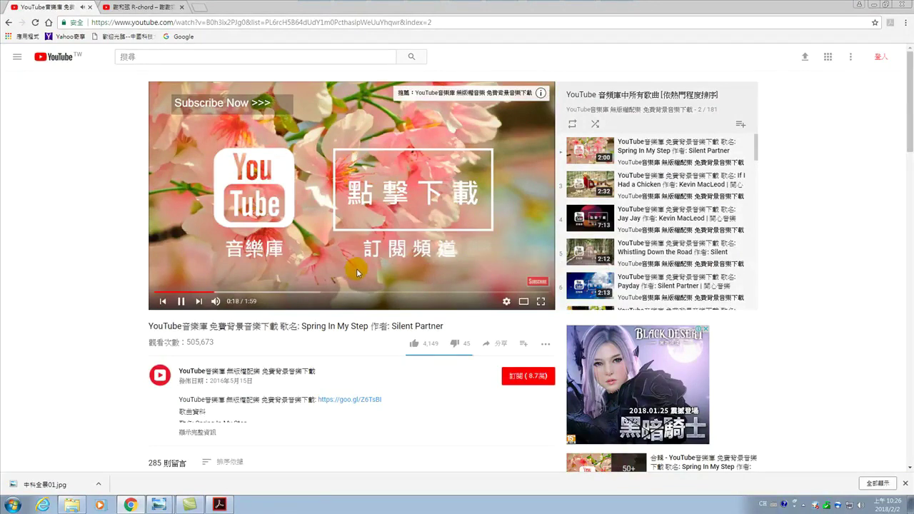
Pause Spring In My Step at 0:19 and select the page's web address.
click(181, 301)
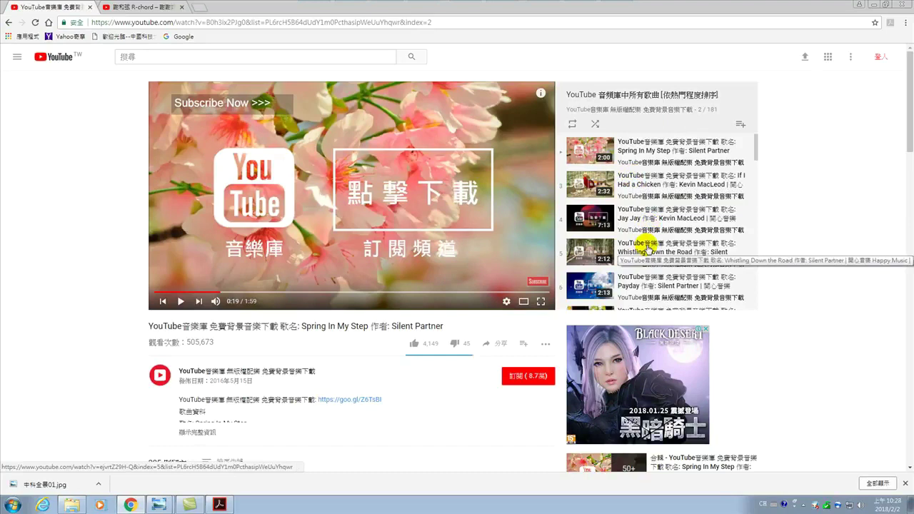
scroll(649, 241, down, 2)
scroll(651, 228, down, 2)
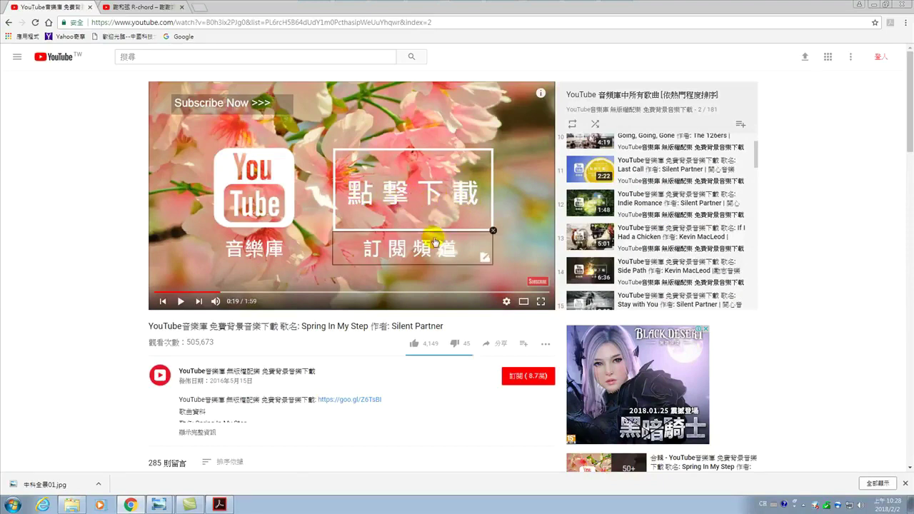
click(157, 26)
click(153, 24)
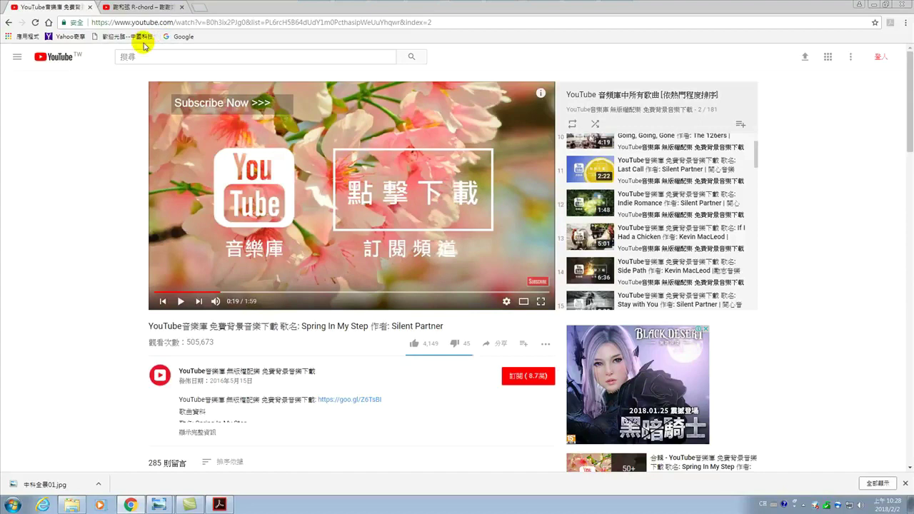
Change youtube.com to yout.com in the address and convert the video to a 128 kbit/s MP3.
key(Down)
key(BackSpace)
key(BackSpace)
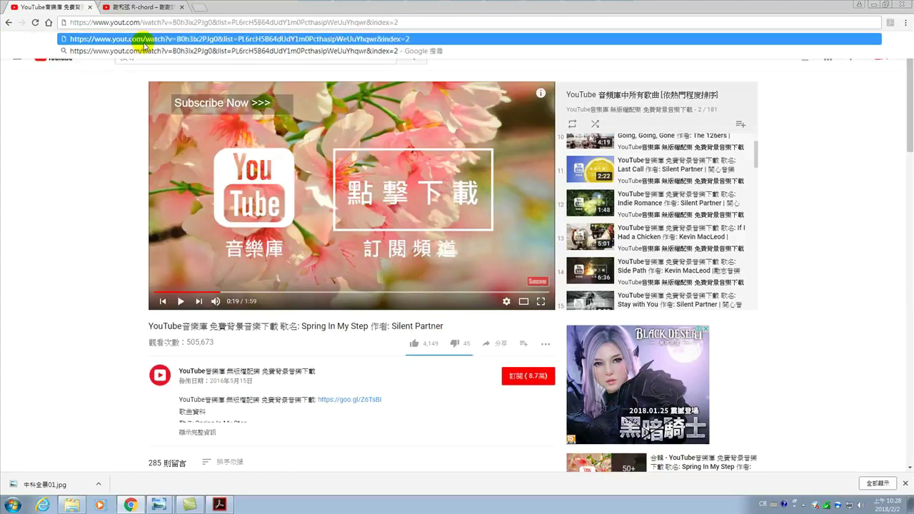
key(Return)
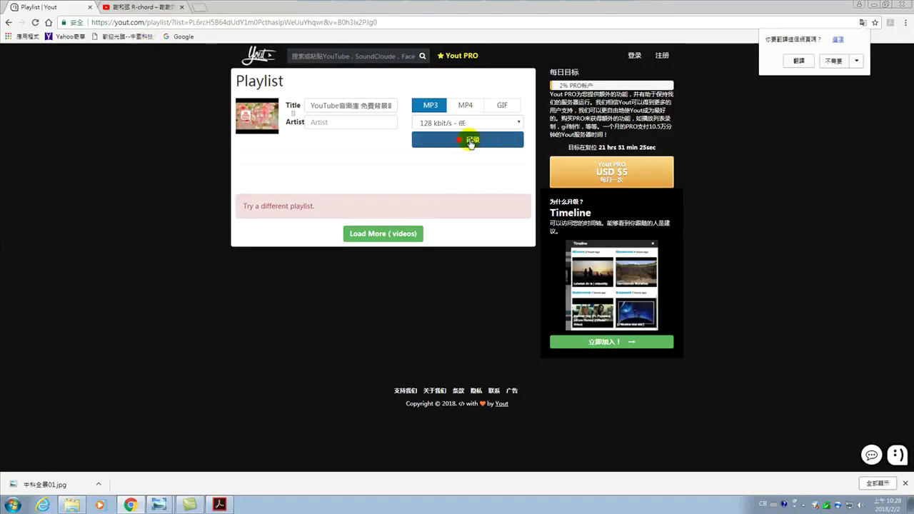
click(470, 139)
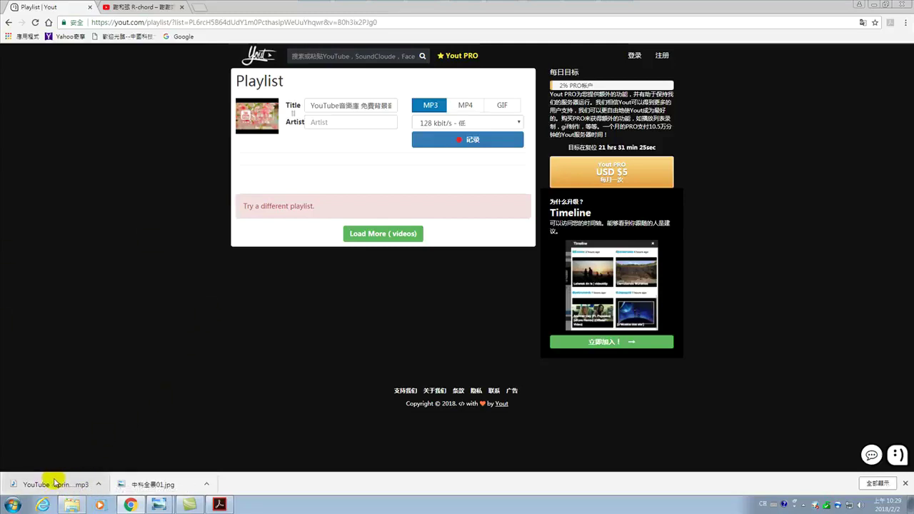
Maximize Explorer and play the downloaded Spring In My Step MP3 from 下載.
click(71, 505)
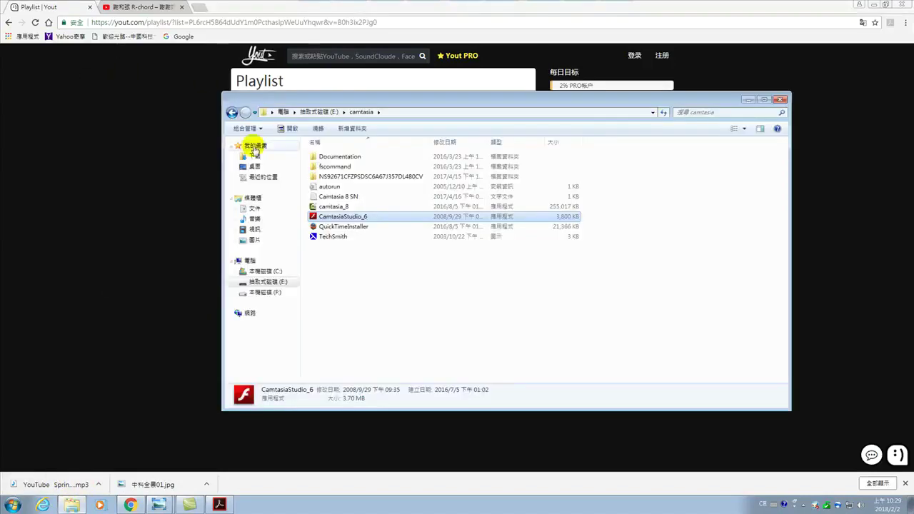
click(763, 99)
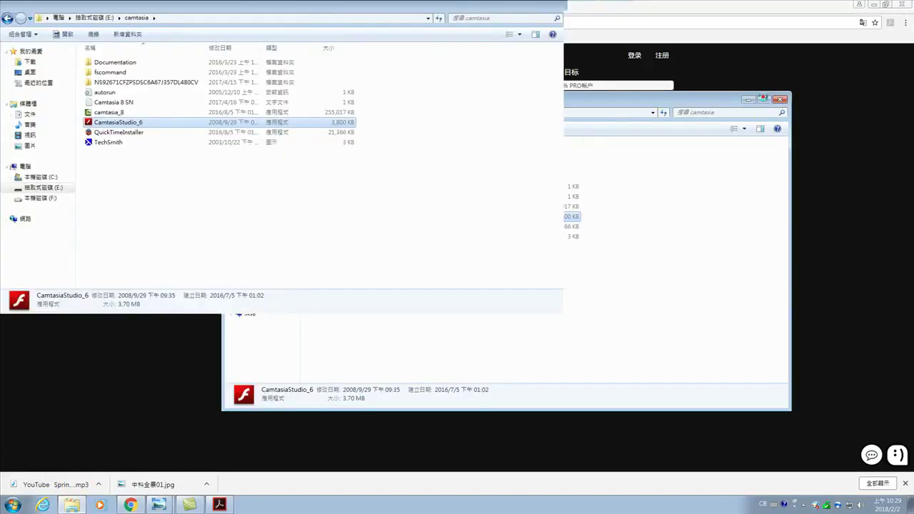
click(30, 63)
click(105, 63)
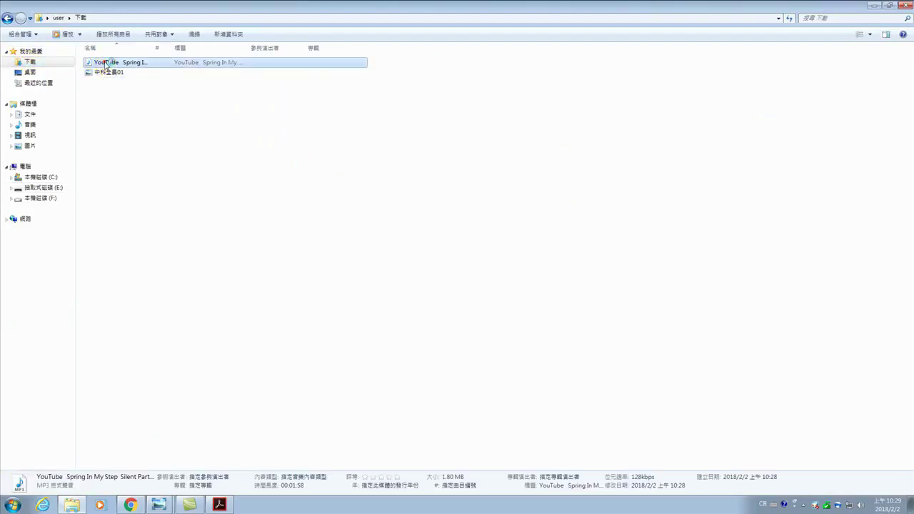
double_click(106, 63)
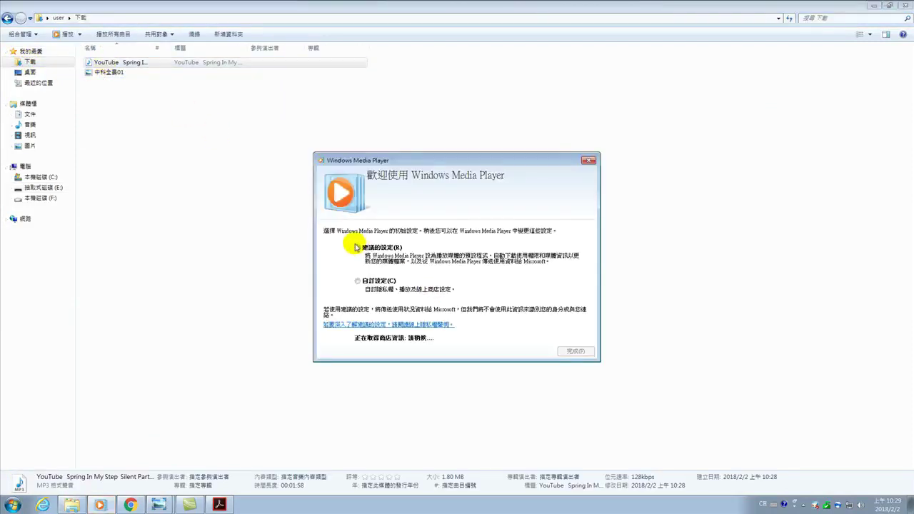
Finish Media Player's first-run setup, close the player and minimize Explorer.
click(571, 351)
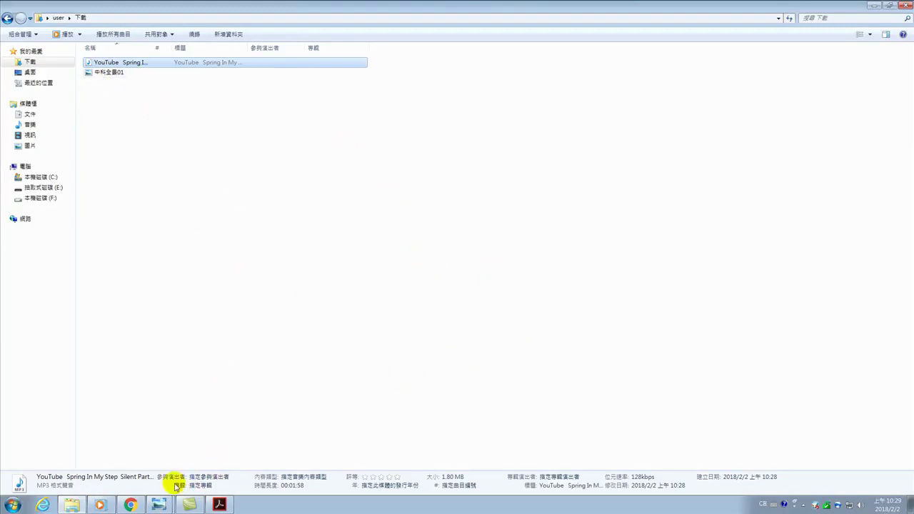
click(101, 505)
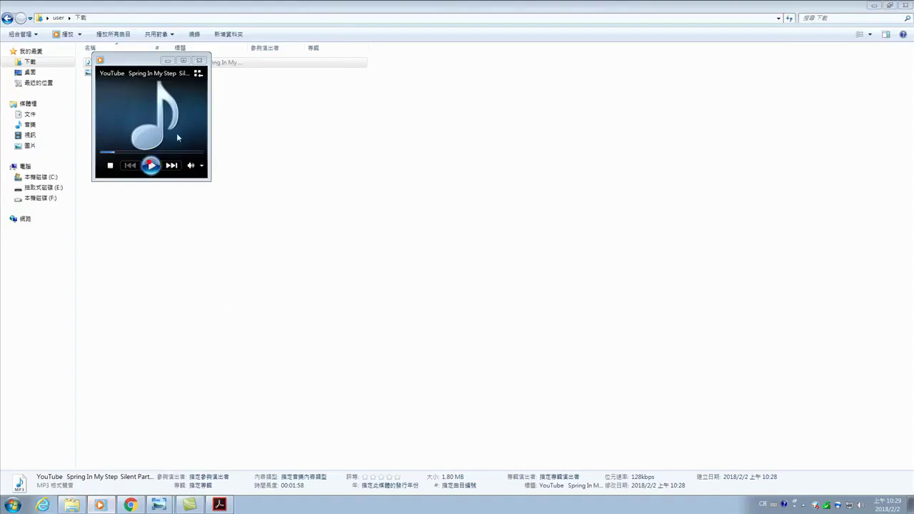
click(198, 61)
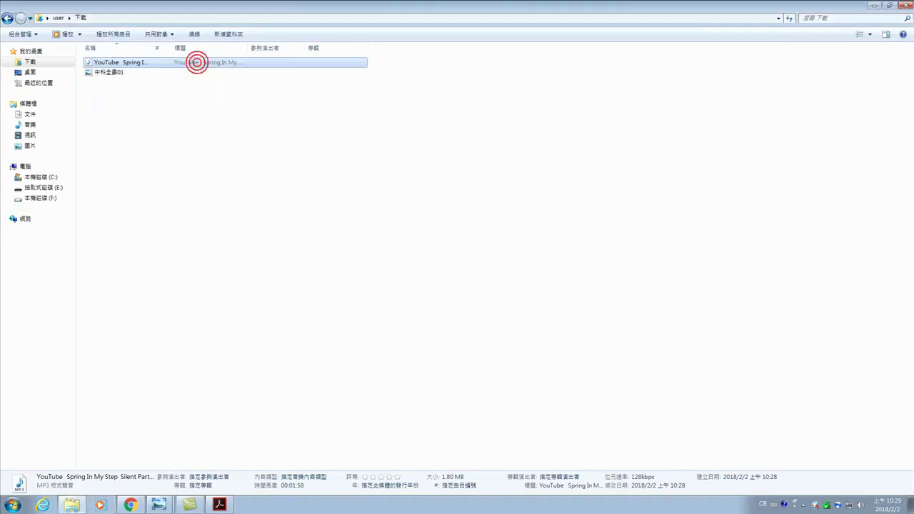
click(871, 5)
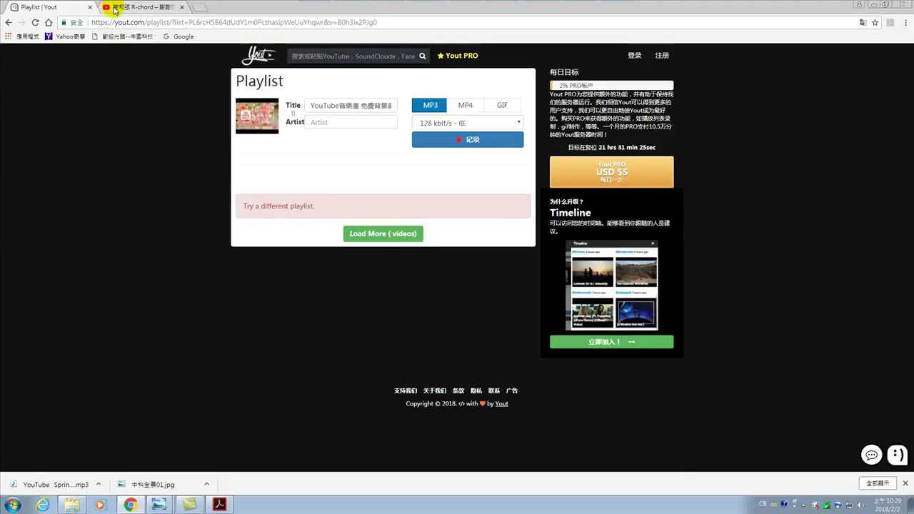
Return to the playlist's first video, then Google 免費音樂下載 and open the YouTube音樂庫 channel.
click(9, 22)
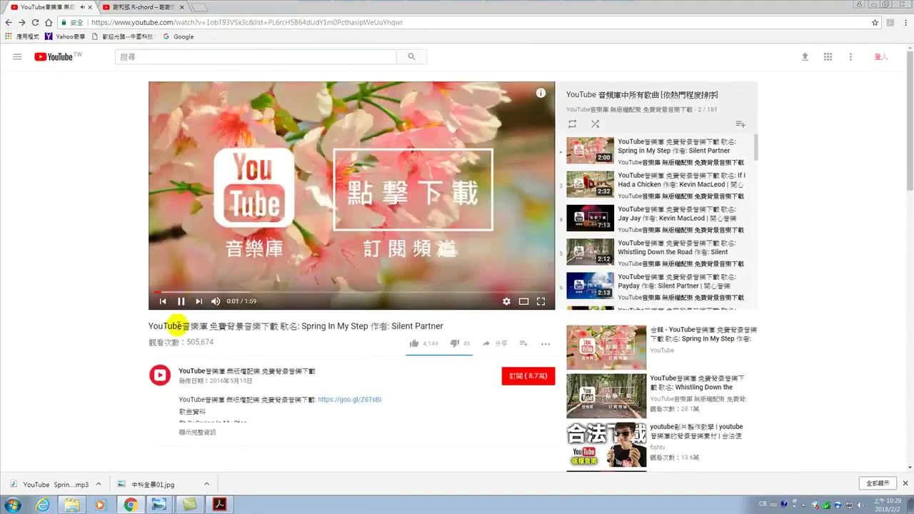
click(163, 300)
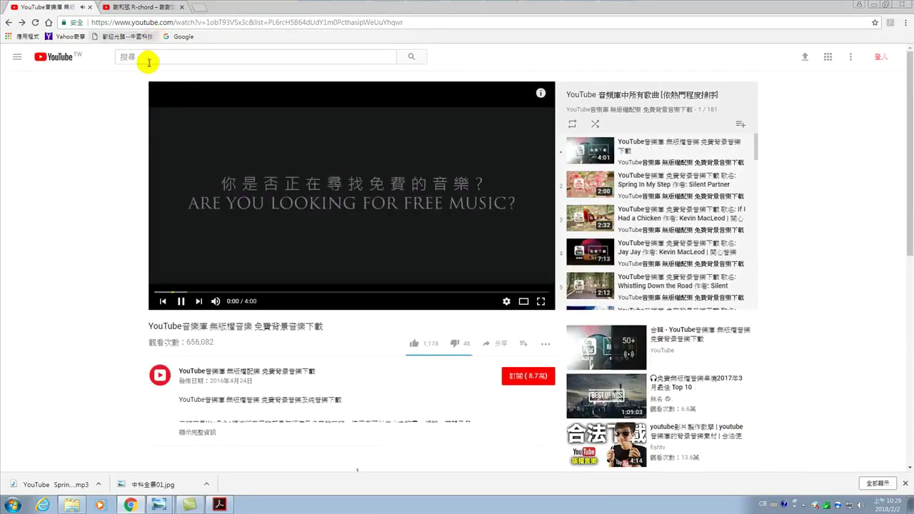
click(185, 22)
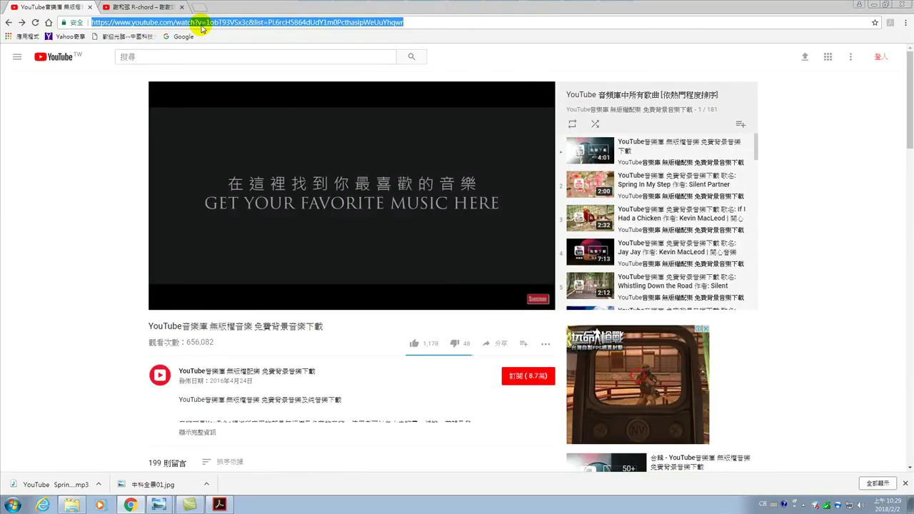
text(nam)
key(BackSpace)
key(BackSpace)
key(BackSpace)
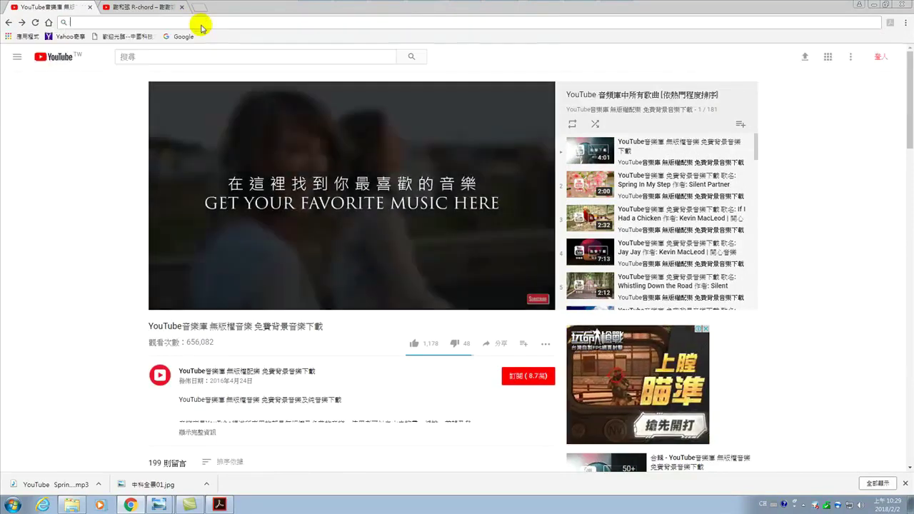
text(免)
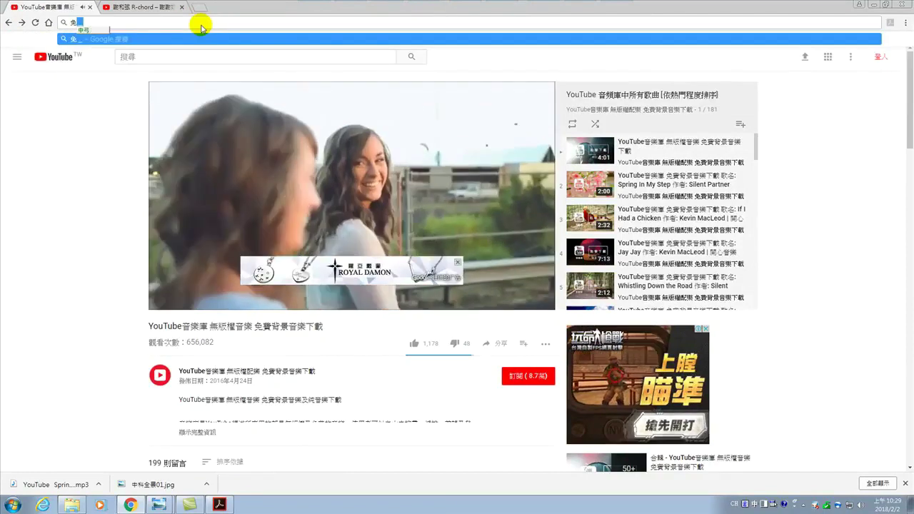
text(費音樂)
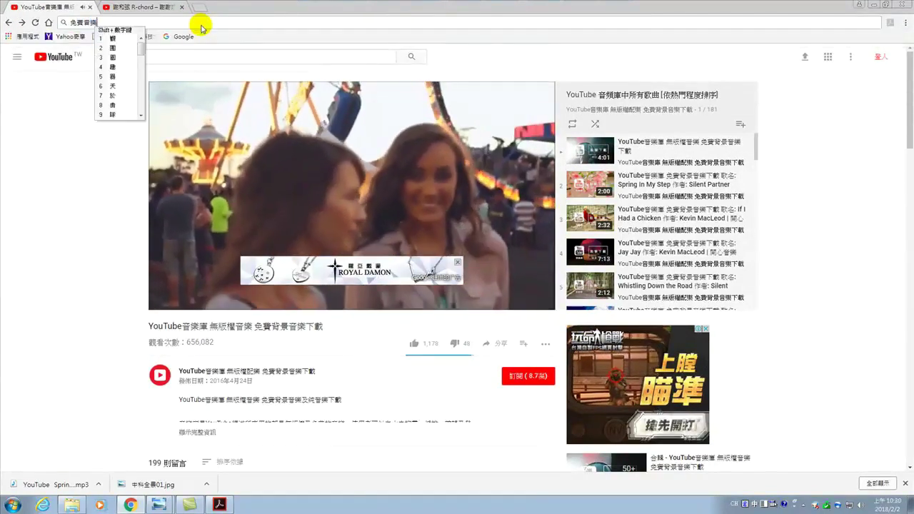
text(下載)
key(Return)
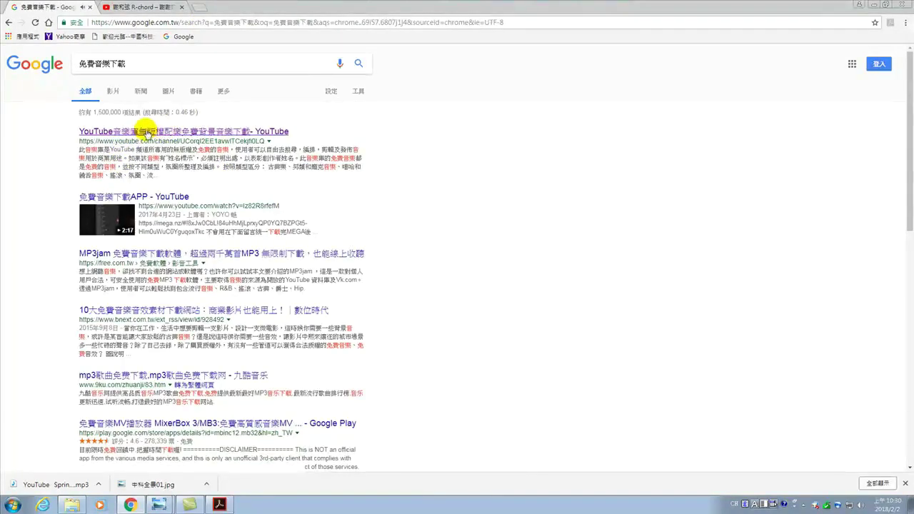
click(143, 133)
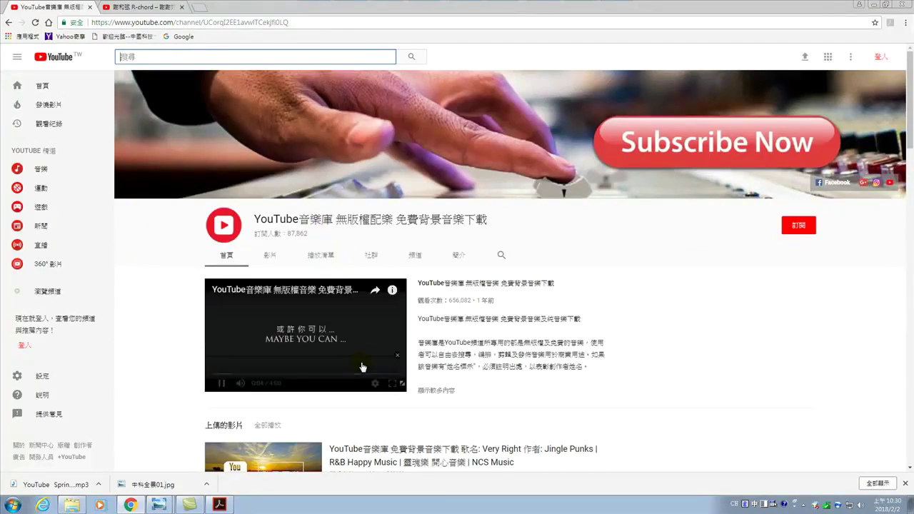
Open the YouTube音樂庫 channel's 播放清單 page and start its 古典樂 playlist.
scroll(353, 360, down, 2)
scroll(386, 278, up, 2)
click(318, 255)
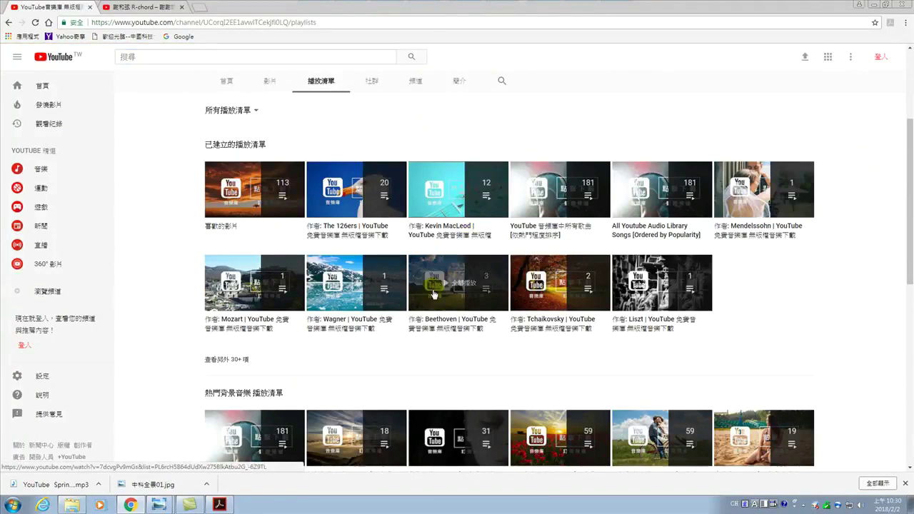
scroll(442, 279, down, 2)
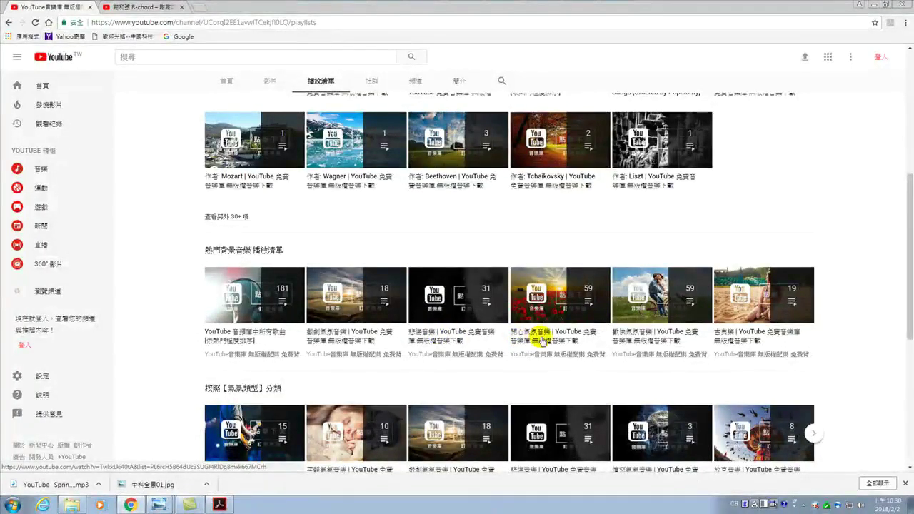
scroll(655, 340, down, 2)
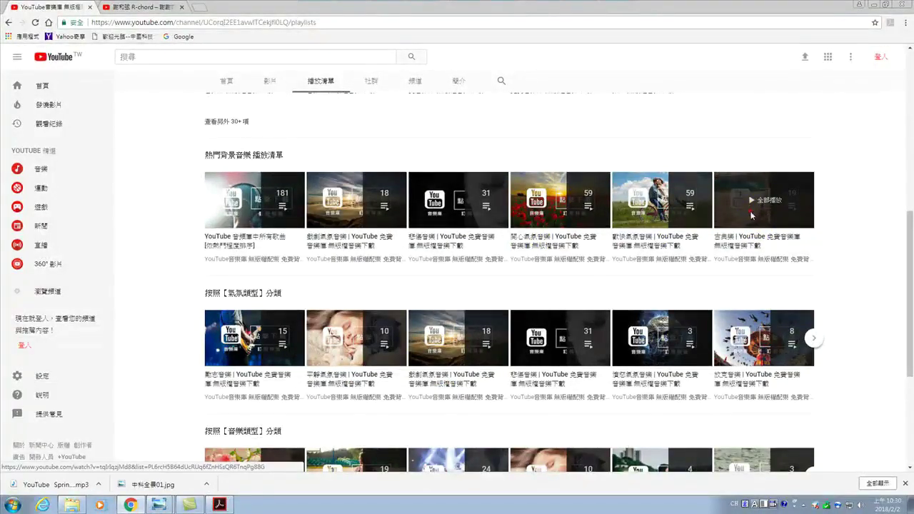
click(753, 217)
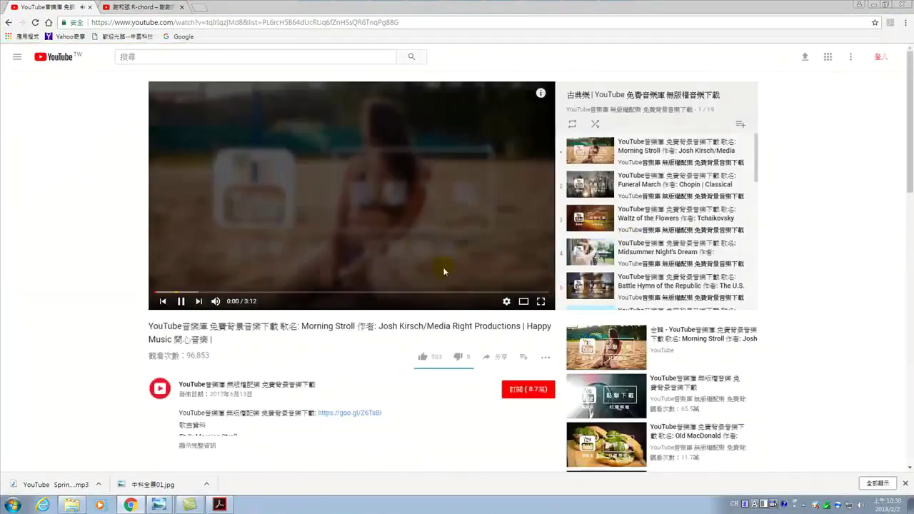
Play Chopin's Funeral March from the 古典樂 playlist, dismiss its ad, and pause at 0:43.
click(641, 181)
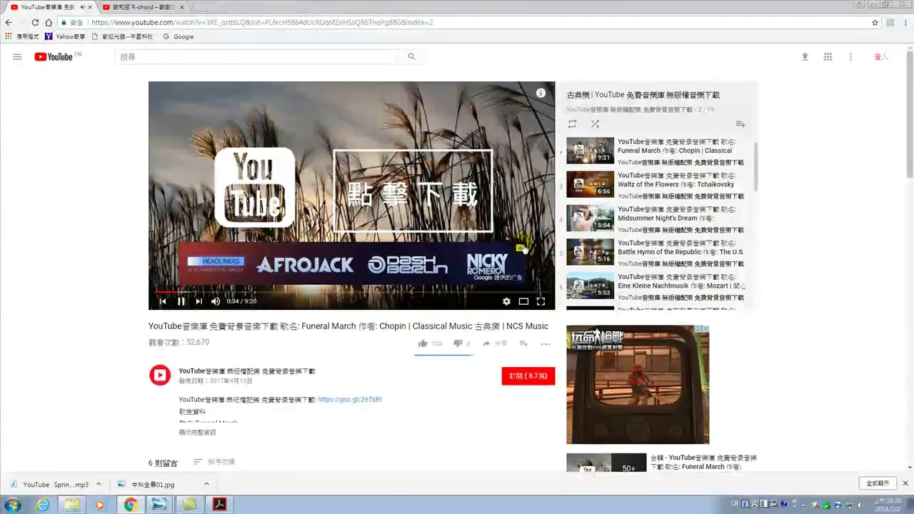
click(522, 249)
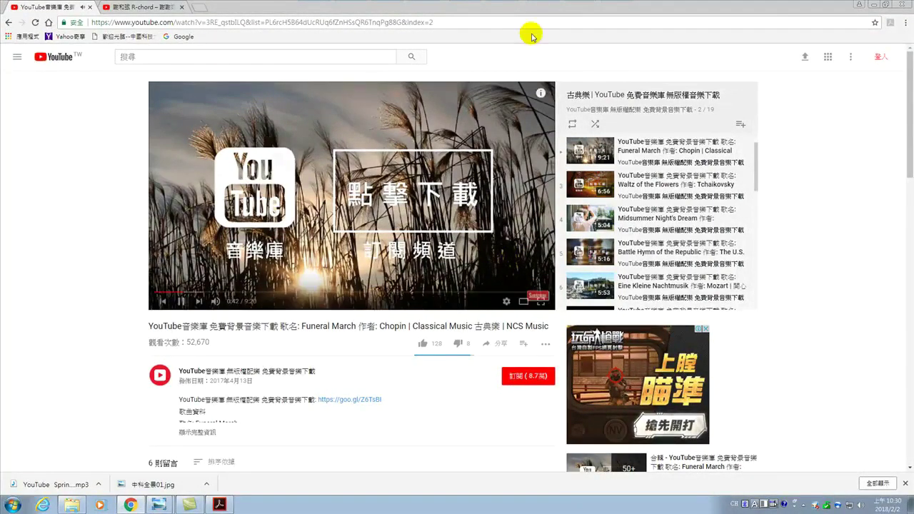
click(182, 303)
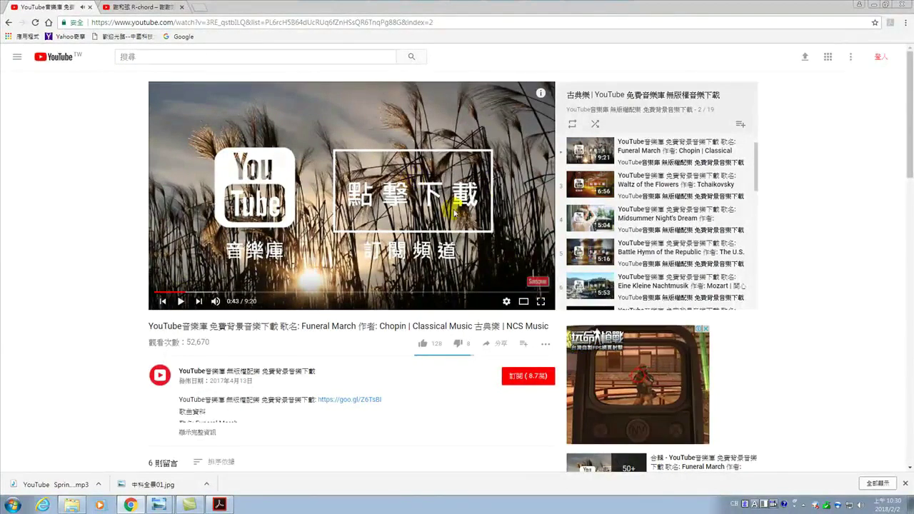
Edit the video's web address from youtube.com to yout.com.
click(157, 22)
click(154, 23)
click(158, 51)
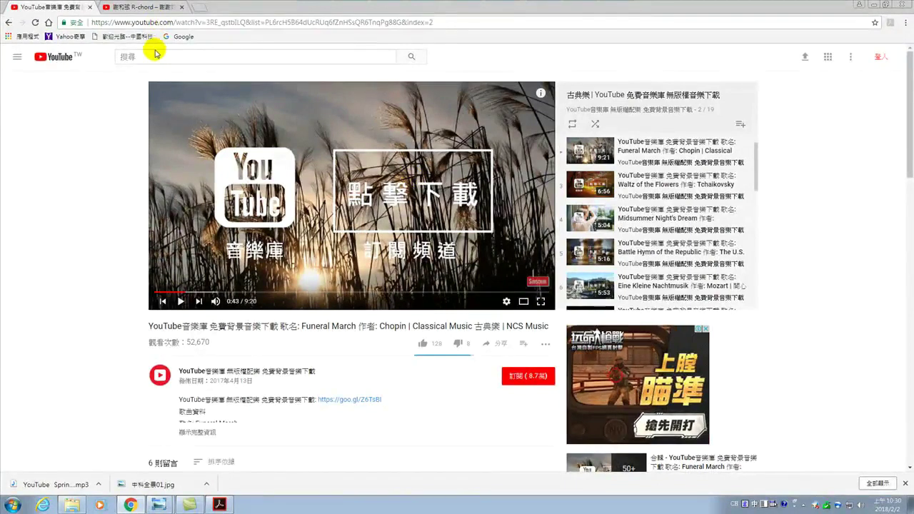
key(BackSpace)
key(BackSpace)
key(BackSpace)
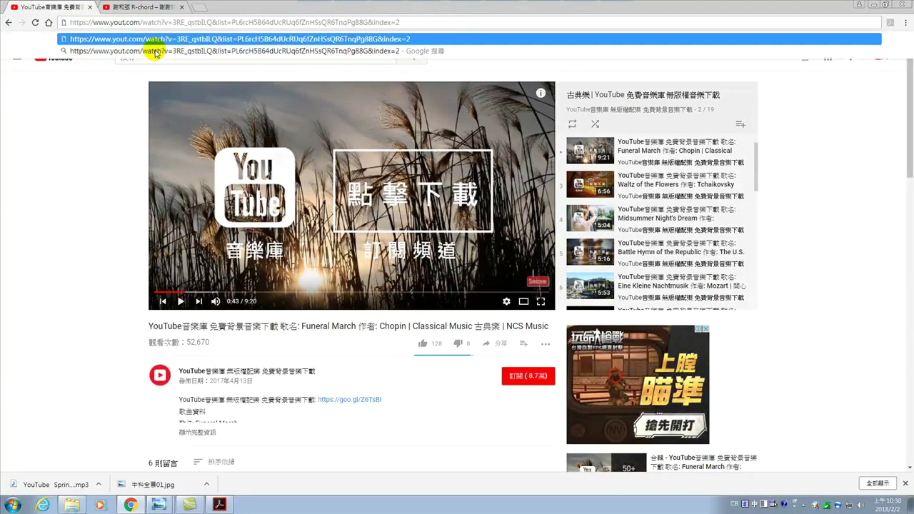
Load the playlist on yout.com, then bring Acrobat Reader's 微電影製作.pdf back to front.
key(Return)
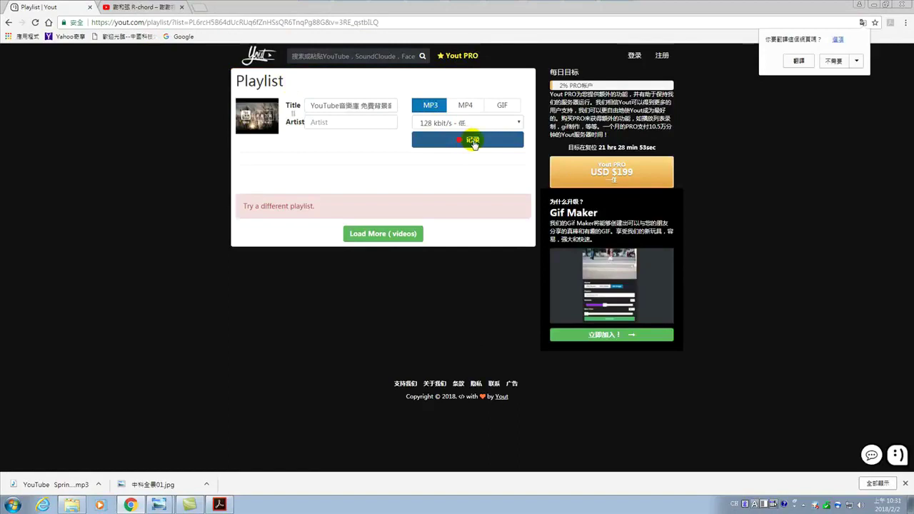
click(314, 14)
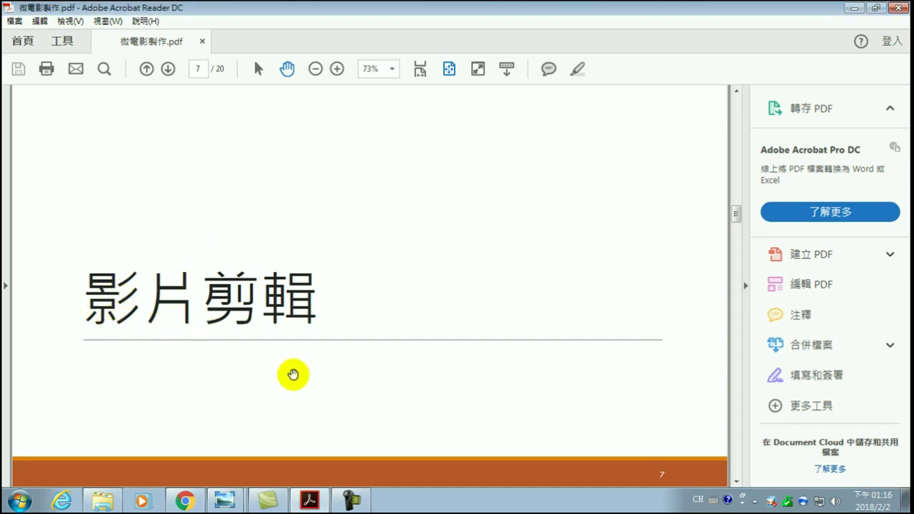
Show 微電影製作.pdf full screen and advance to the Adobe Premiere Pro 簡介 slide.
click(104, 21)
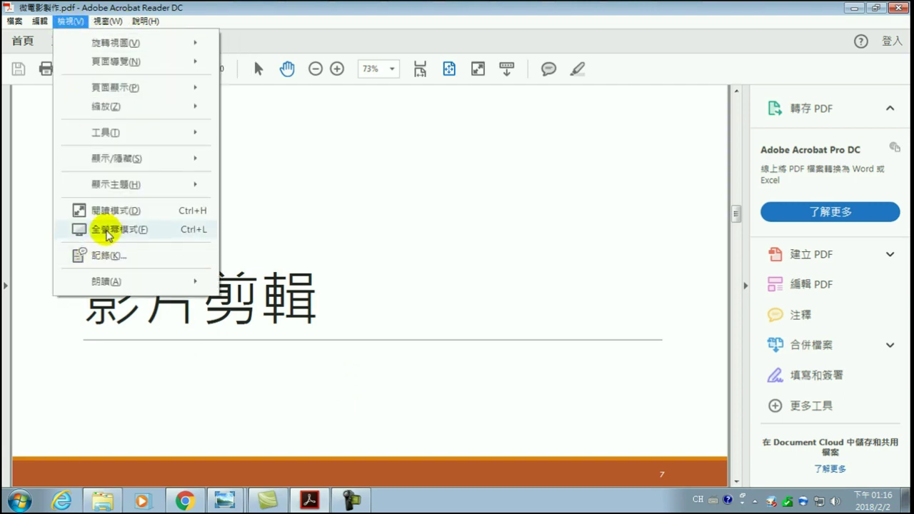
click(108, 229)
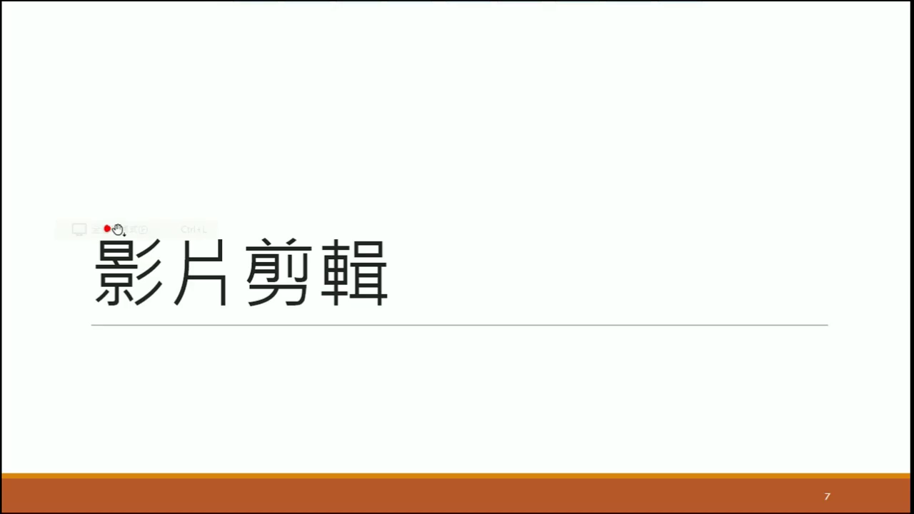
click(182, 290)
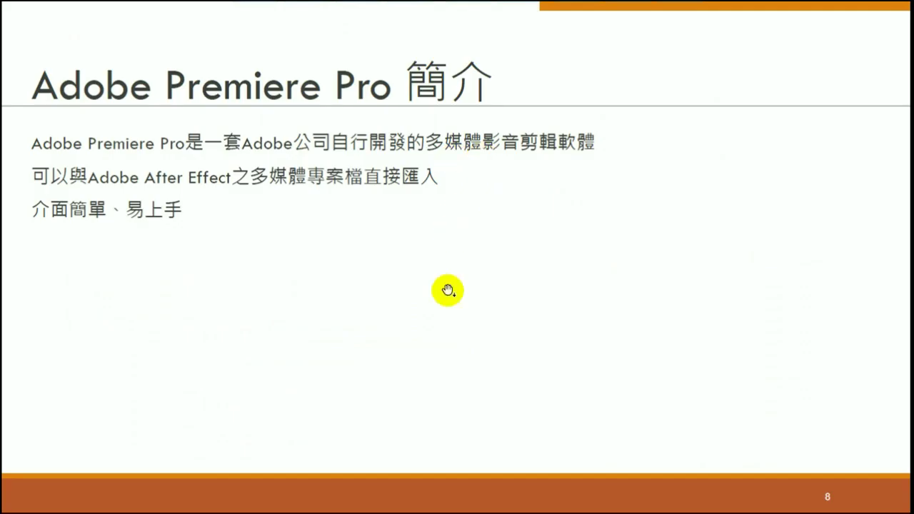
Advance to slide 9 on project setup, exit full screen and minimize Acrobat.
click(448, 430)
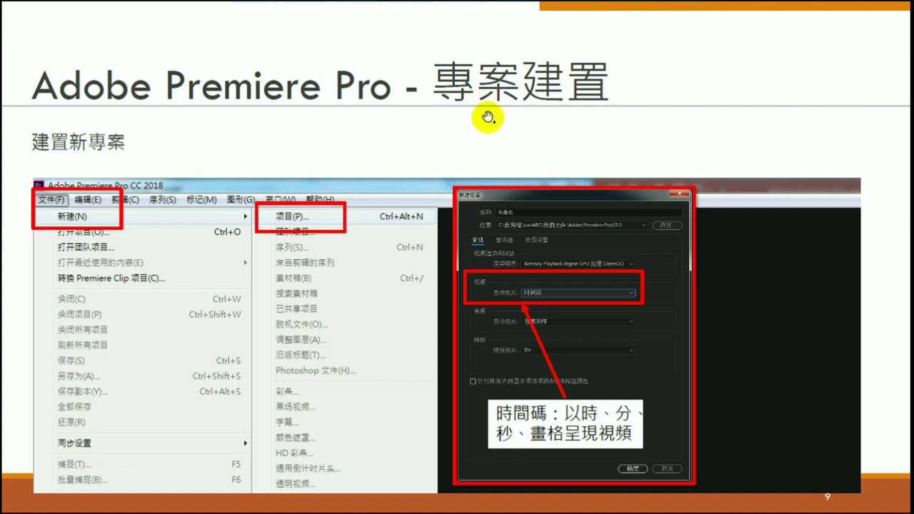
key(Escape)
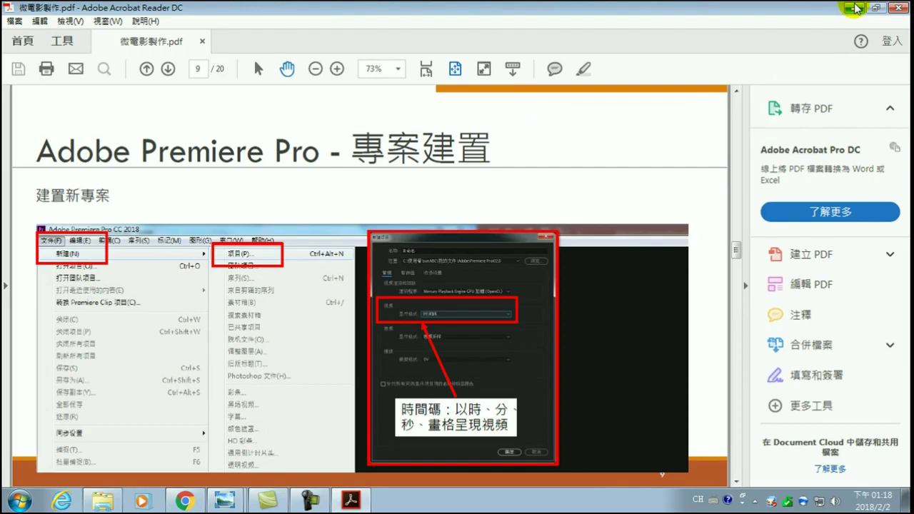
click(852, 7)
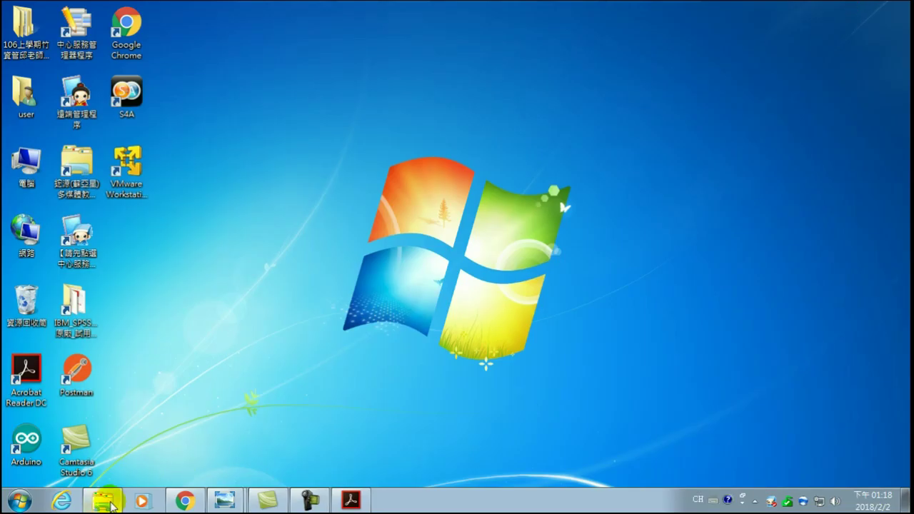
Create a new folder in the C: drive listing.
click(110, 501)
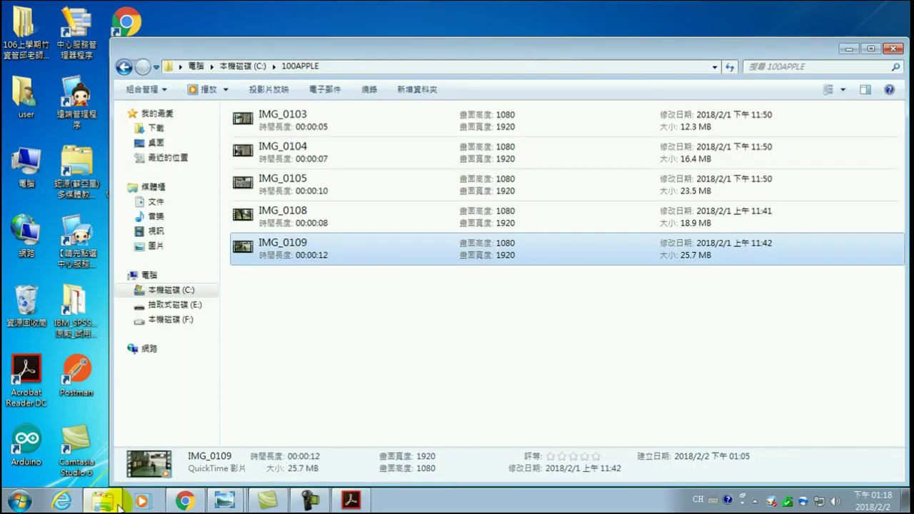
click(172, 292)
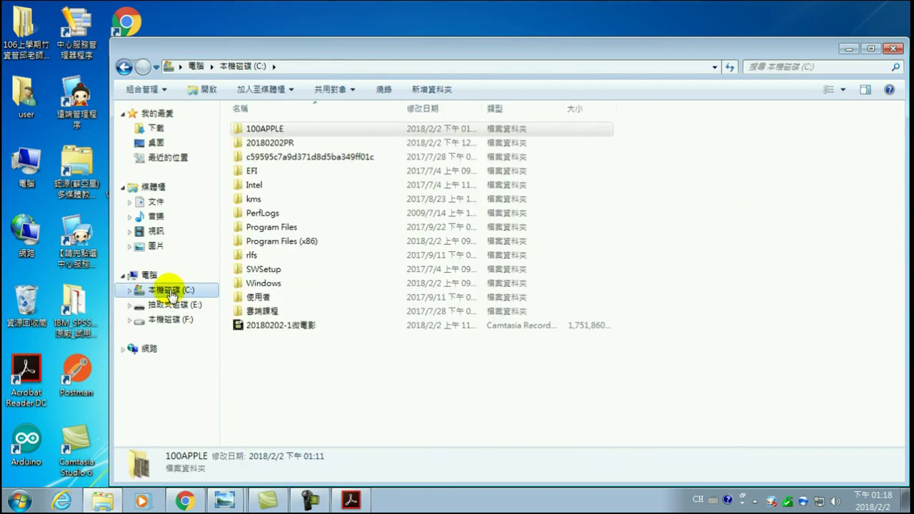
right_click(286, 371)
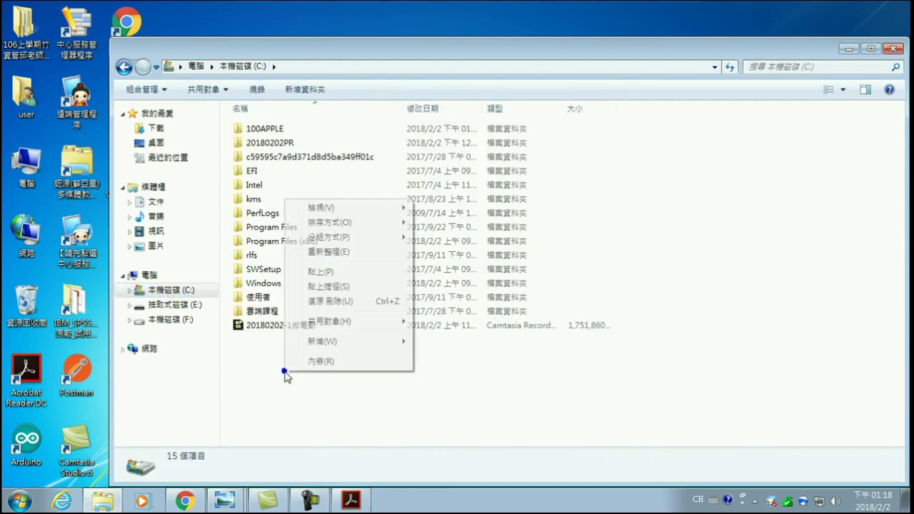
click(310, 342)
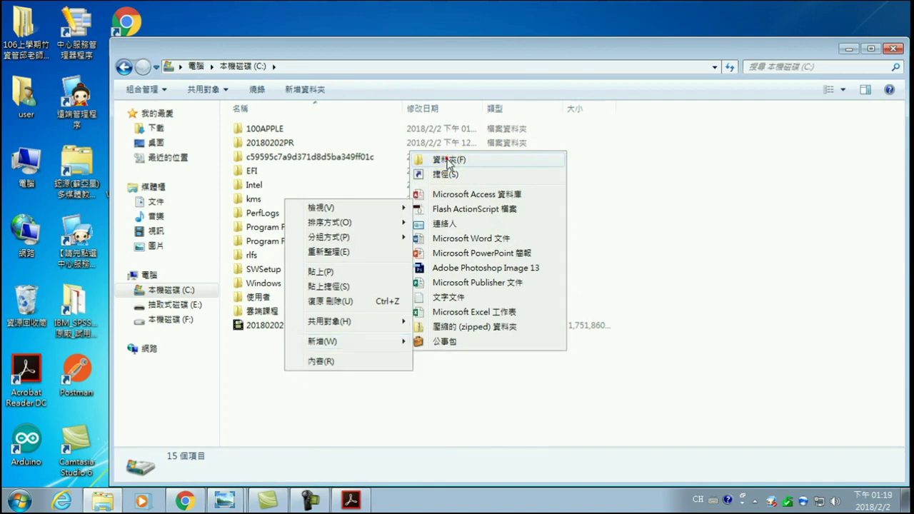
click(448, 162)
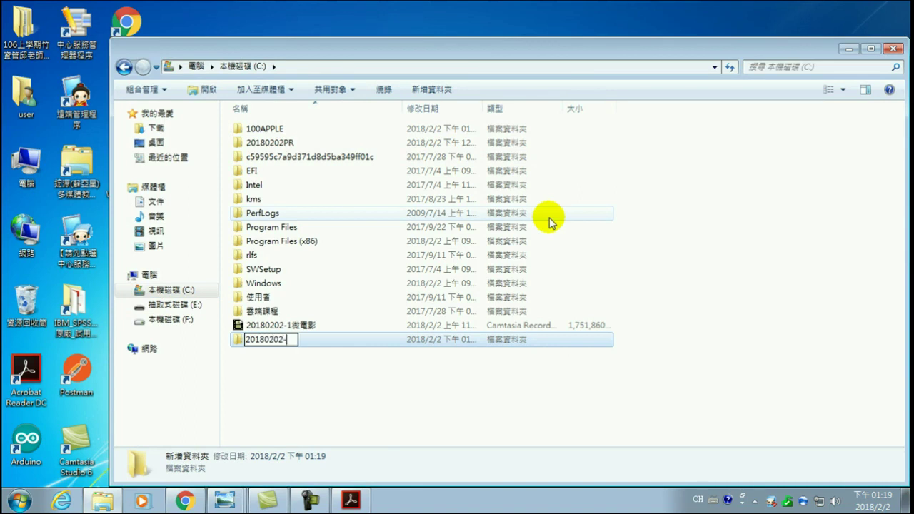
text(20180202-PR-)
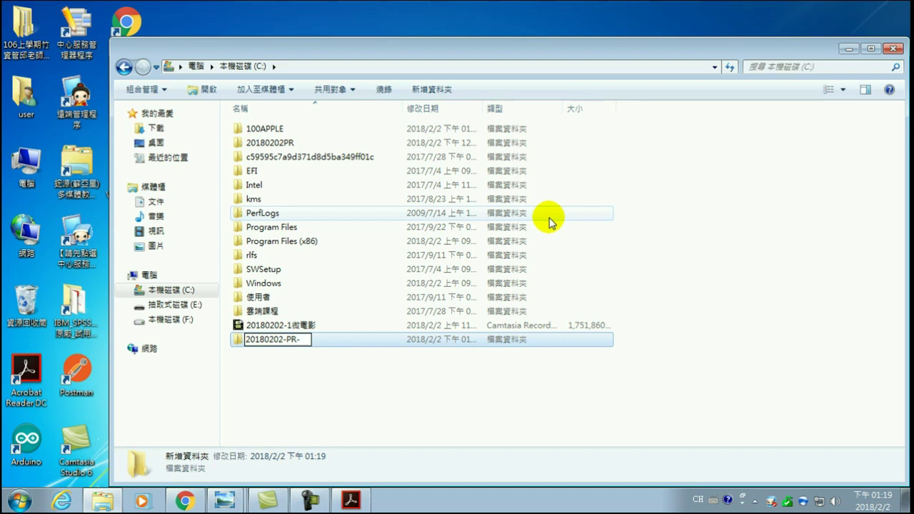
Name the new folder 20180202-PR-中科 using the Chinese input method.
key(ctrl+space)
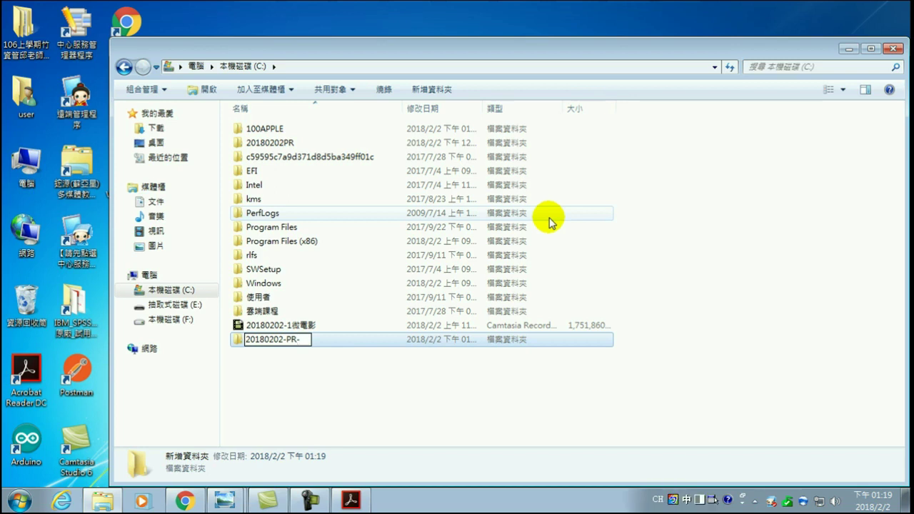
key(ctrl+space)
key(ctrl+space)
text(5j)
key(space)
key(Return)
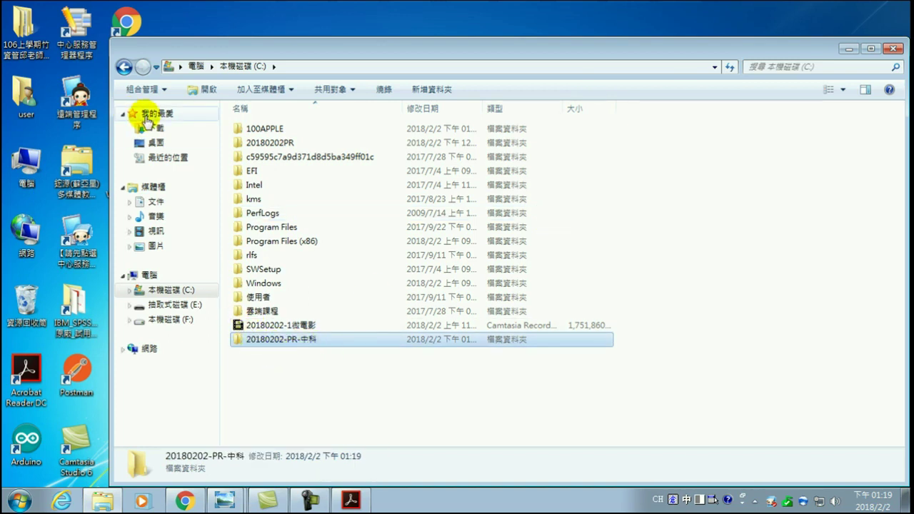
Move the Spring In My Step MP3 and the 中科全景01 photo from Downloads into 20180202-PR-中科.
click(157, 131)
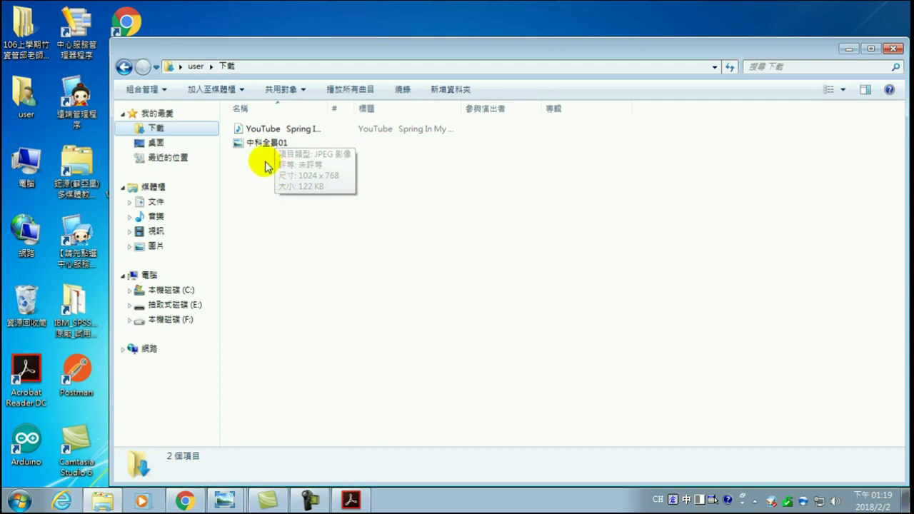
drag(267, 171, 247, 135)
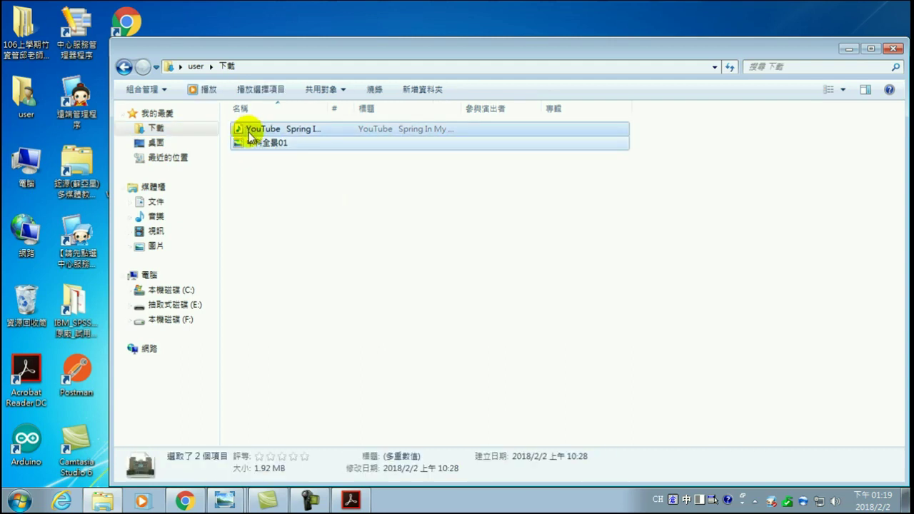
right_click(248, 132)
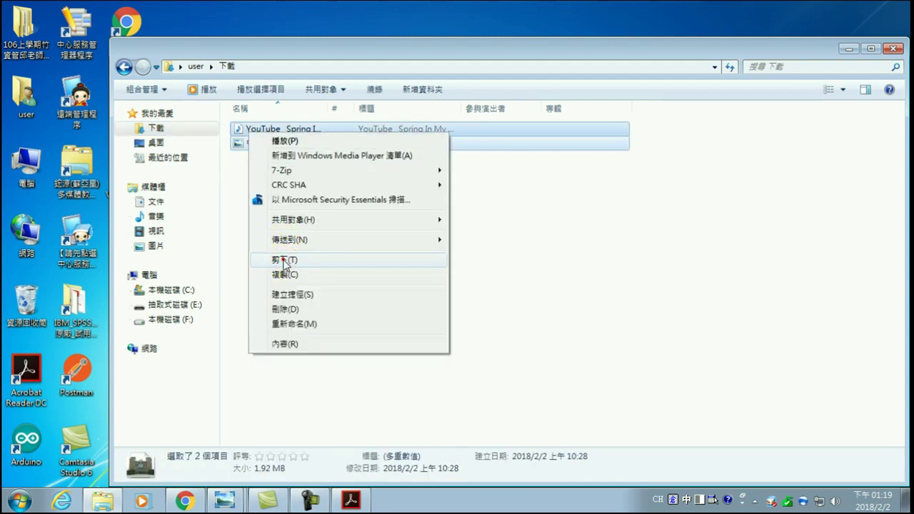
click(283, 260)
click(169, 290)
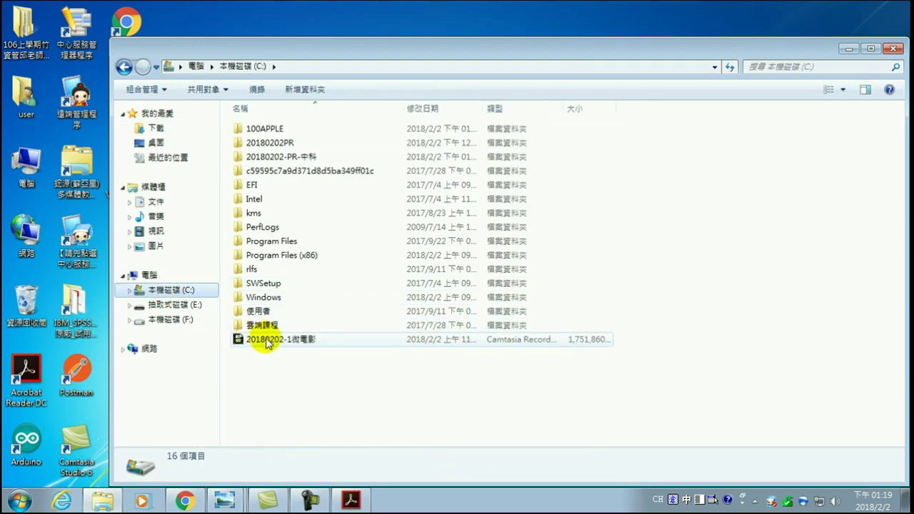
double_click(284, 156)
right_click(271, 189)
click(304, 282)
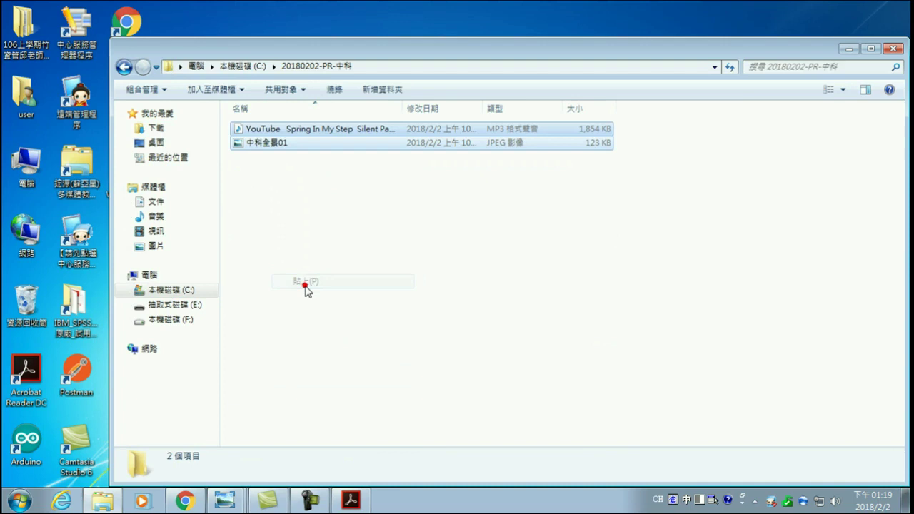
Check the 20180202PR folder, then open the 100APPLE clips folder.
click(124, 68)
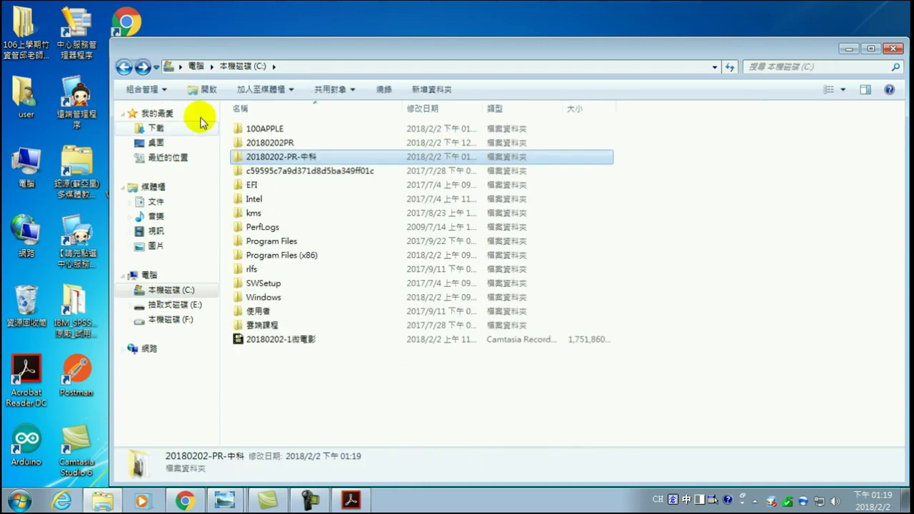
double_click(301, 141)
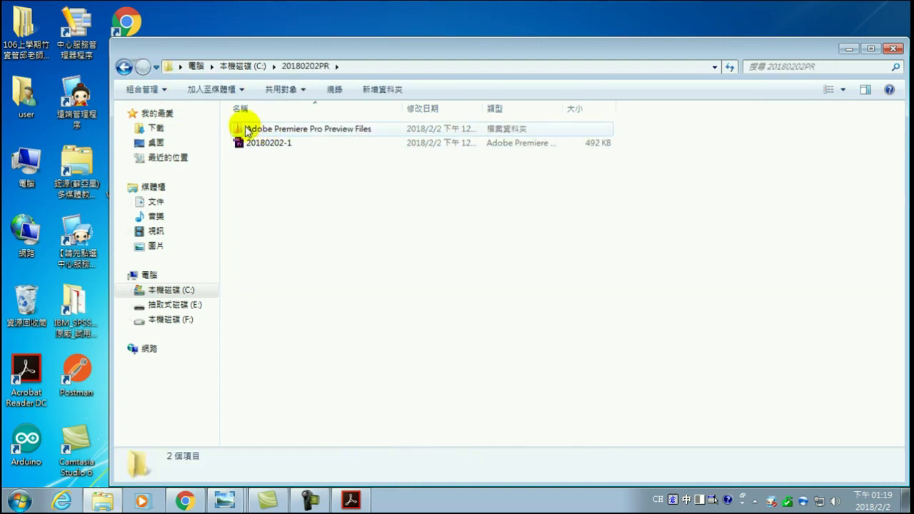
click(123, 68)
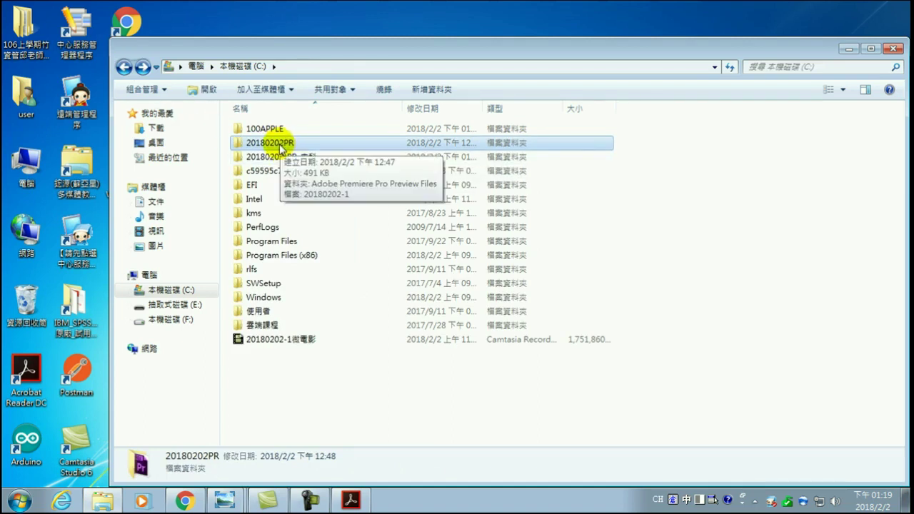
double_click(274, 128)
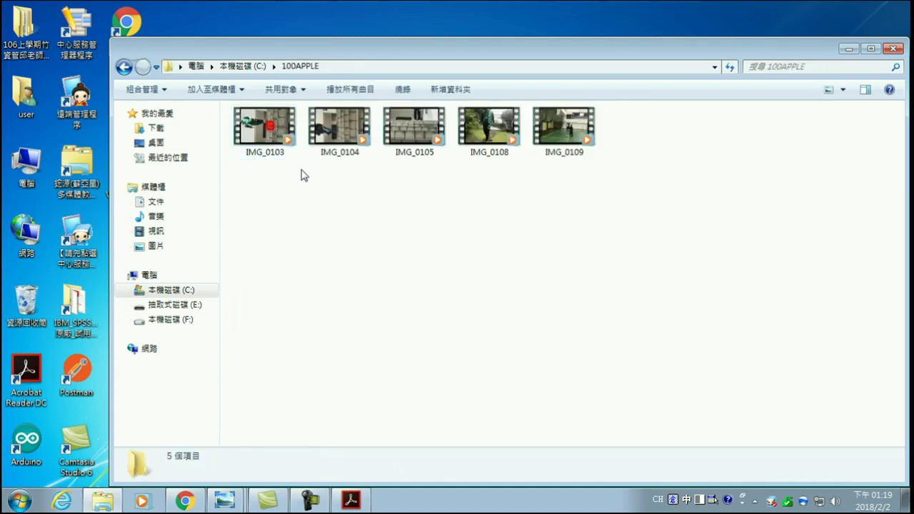
Move all five clips, IMG_0103 to IMG_0109, from 100APPLE into 20180202-PR-中科.
drag(591, 207, 254, 116)
right_click(255, 116)
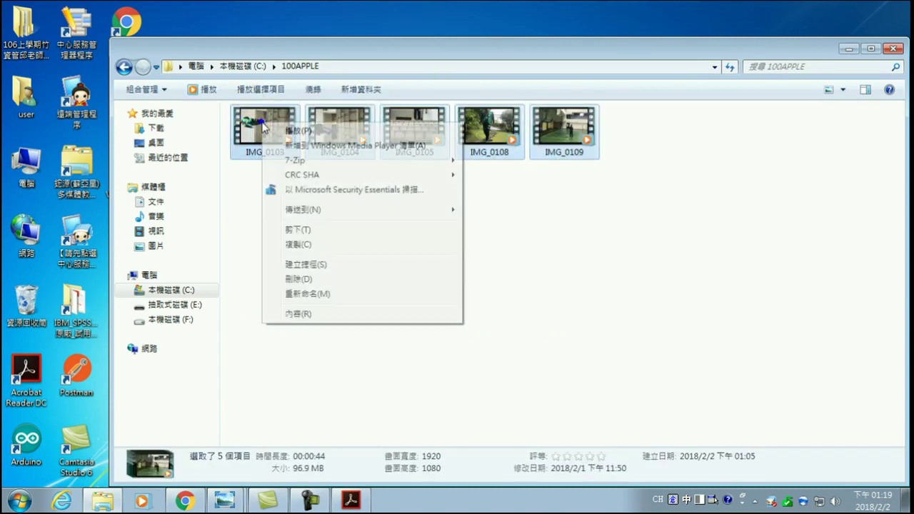
click(300, 230)
click(125, 68)
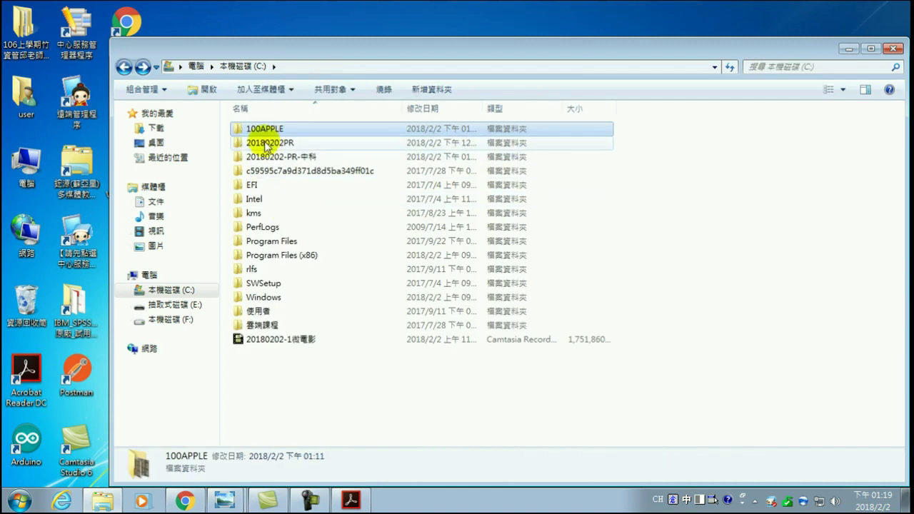
double_click(272, 145)
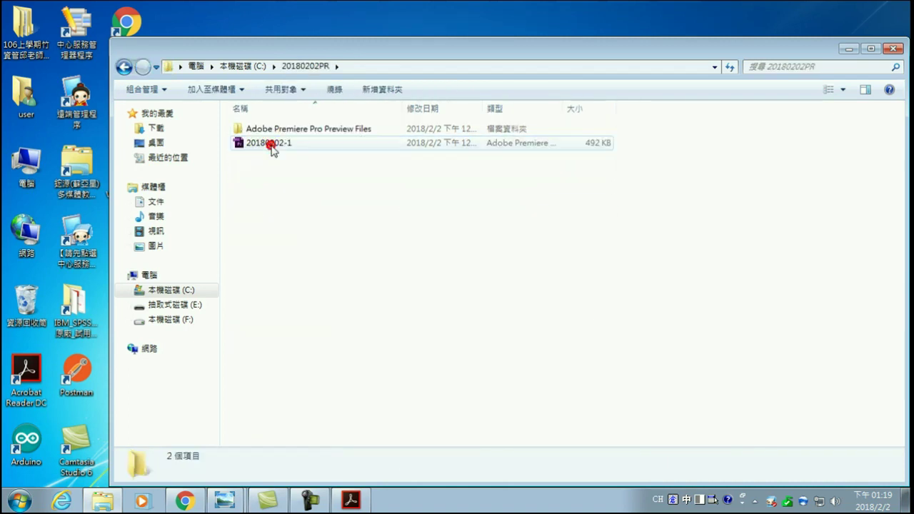
click(124, 68)
double_click(271, 156)
right_click(279, 198)
click(318, 292)
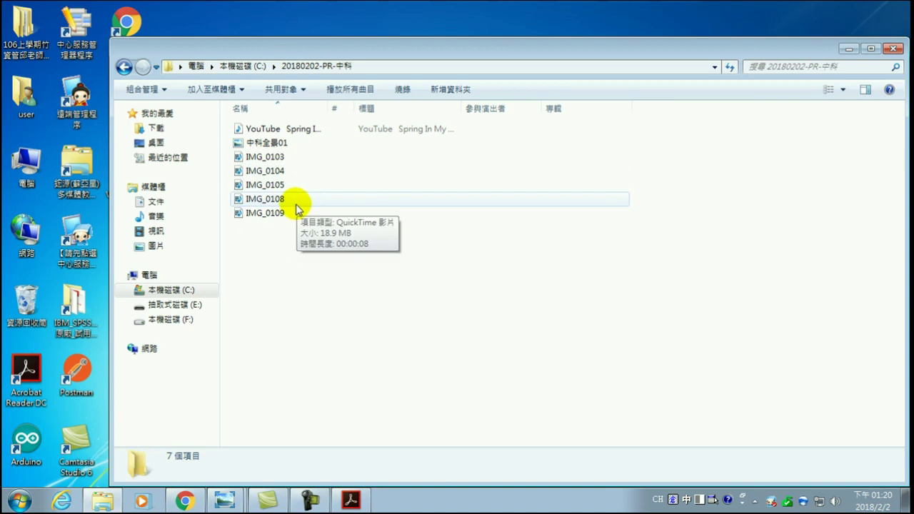
Preview IMG_0103 in the video player and put its name into edit mode.
double_click(250, 157)
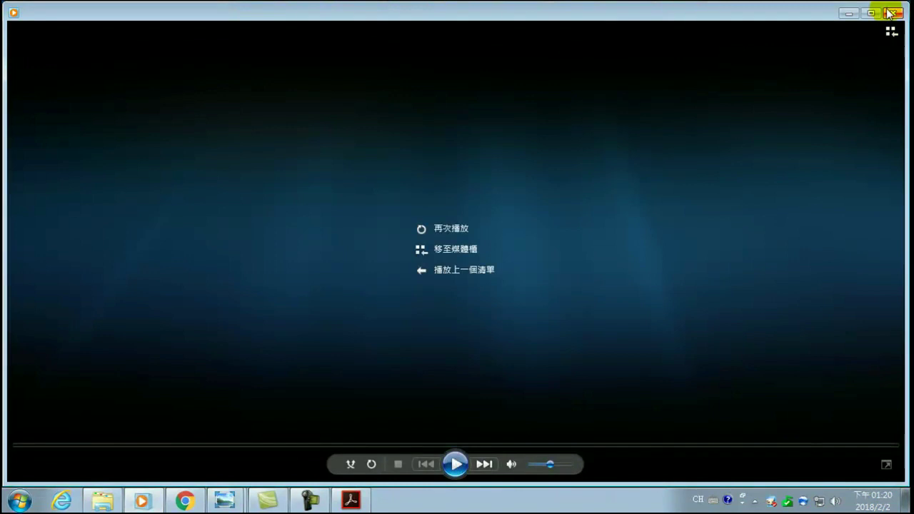
click(893, 14)
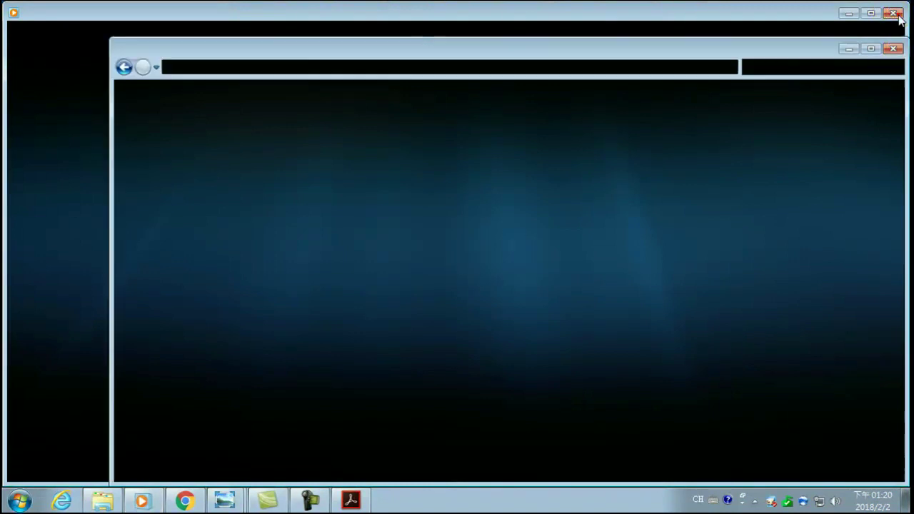
click(260, 157)
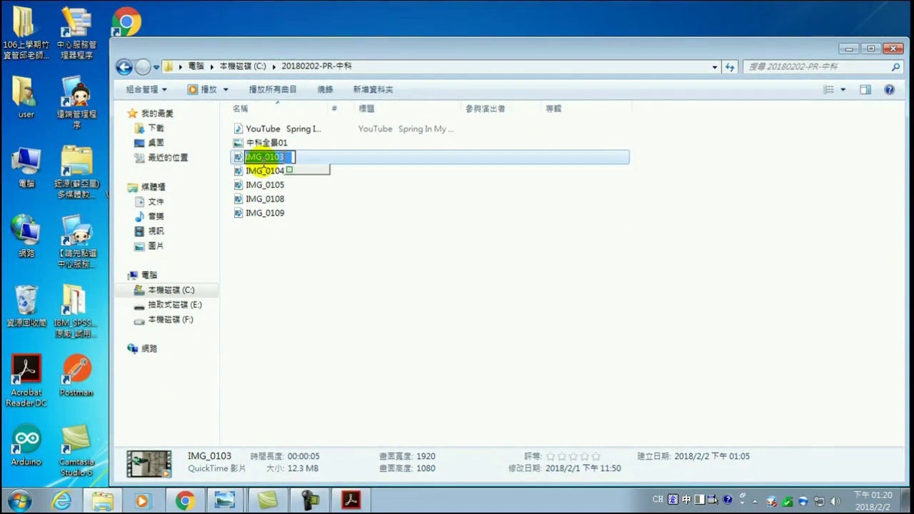
Rename clip IMG_0103 to 跑街 with the Chinese IME.
key(space)
text(ho)
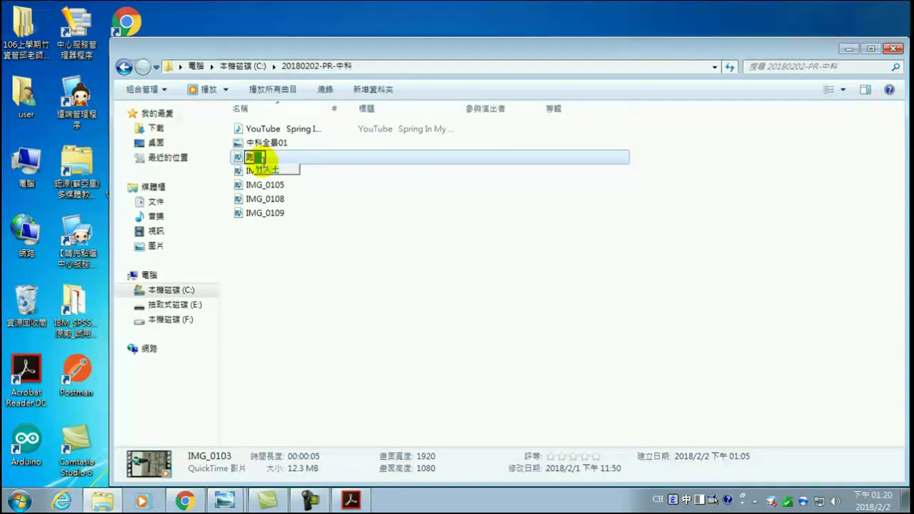
key(space)
key(1)
key(Return)
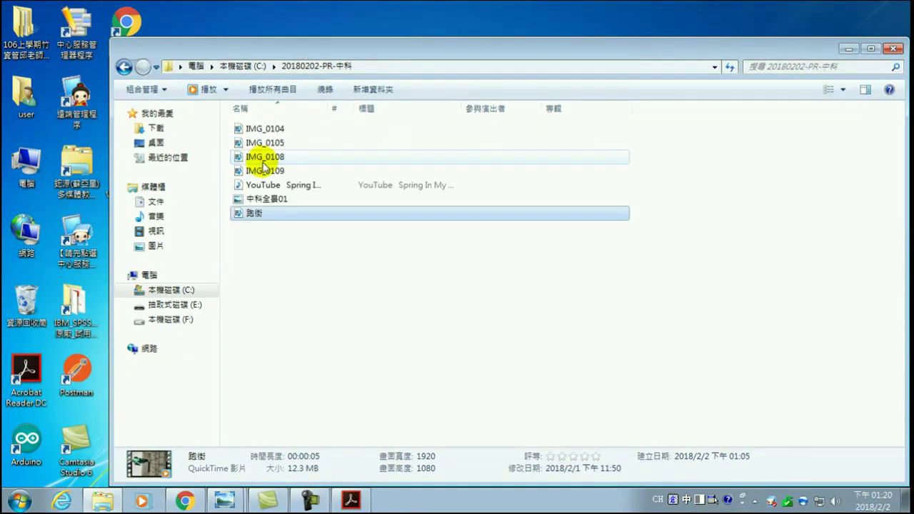
Preview IMG_0104 and rename it to 跑街2, then play IMG_0105.
double_click(260, 129)
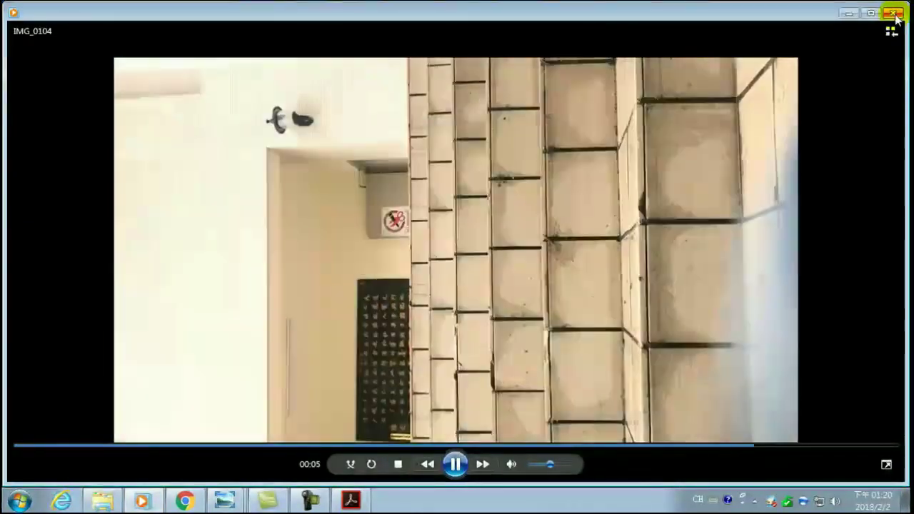
click(891, 13)
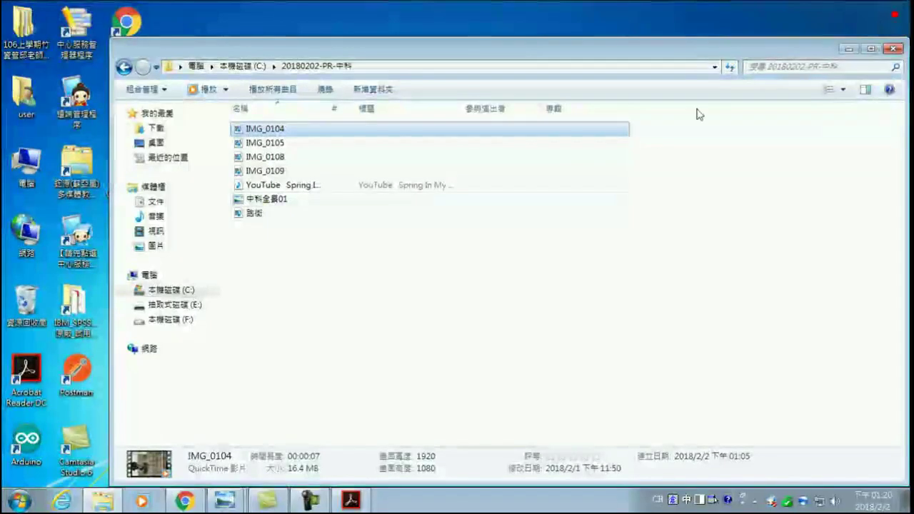
click(254, 130)
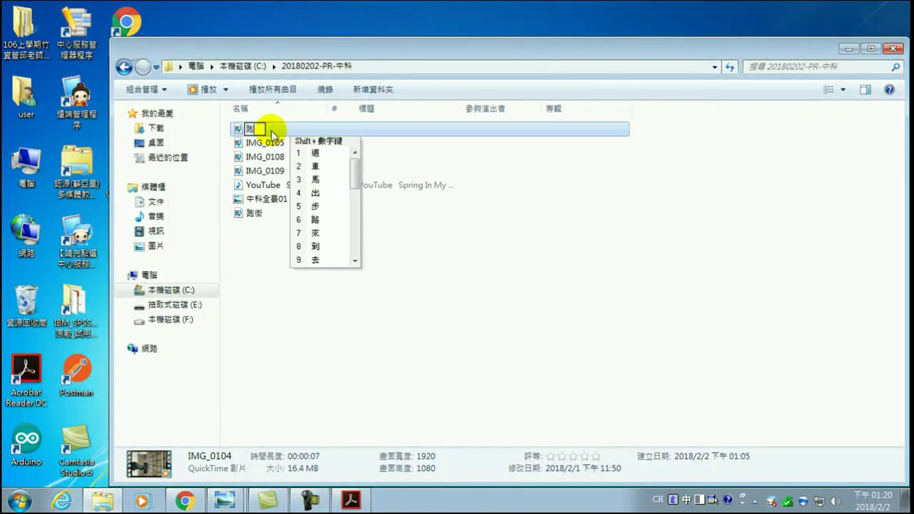
text(跑街2)
key(Return)
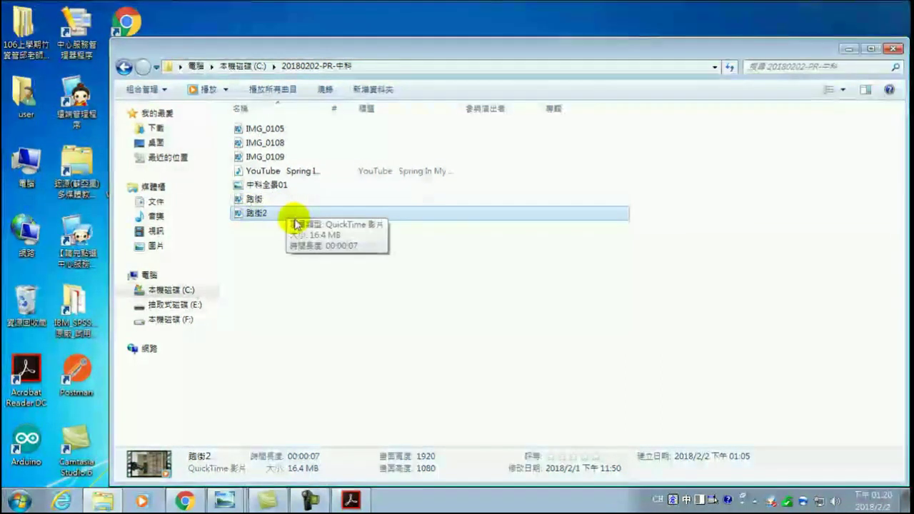
double_click(268, 131)
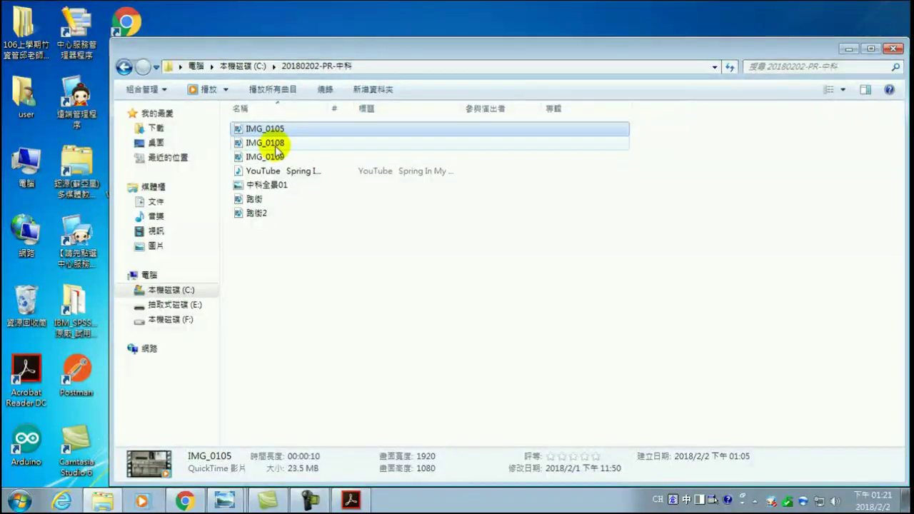
Preview IMG_0108 and rename it to 漫步.
double_click(275, 147)
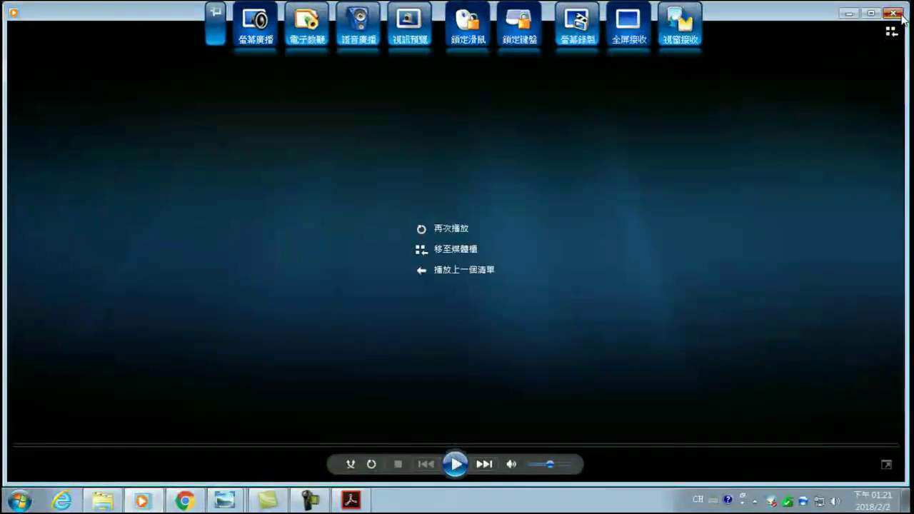
click(894, 14)
click(275, 145)
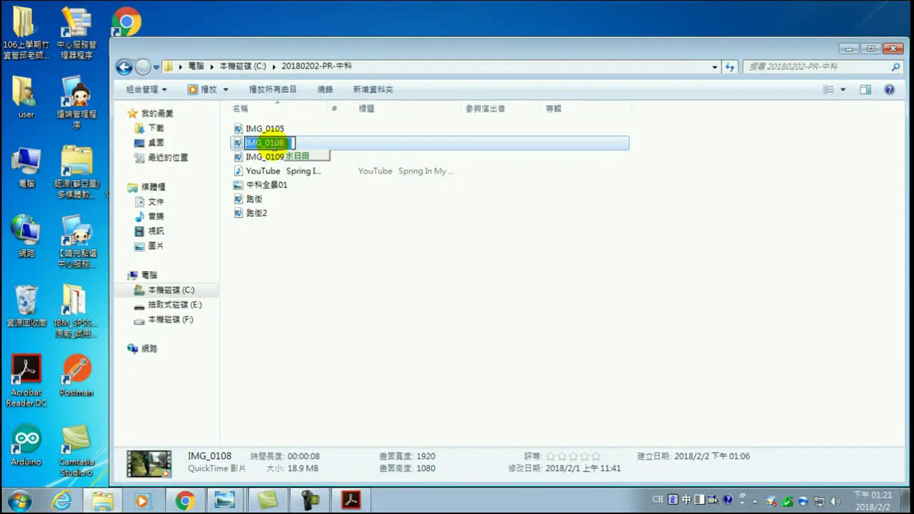
key(space)
text(1yl1)
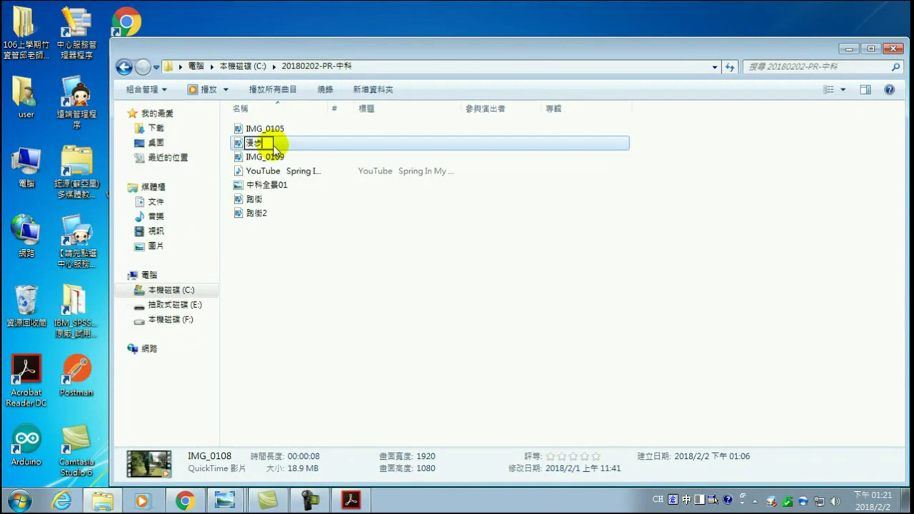
key(Return)
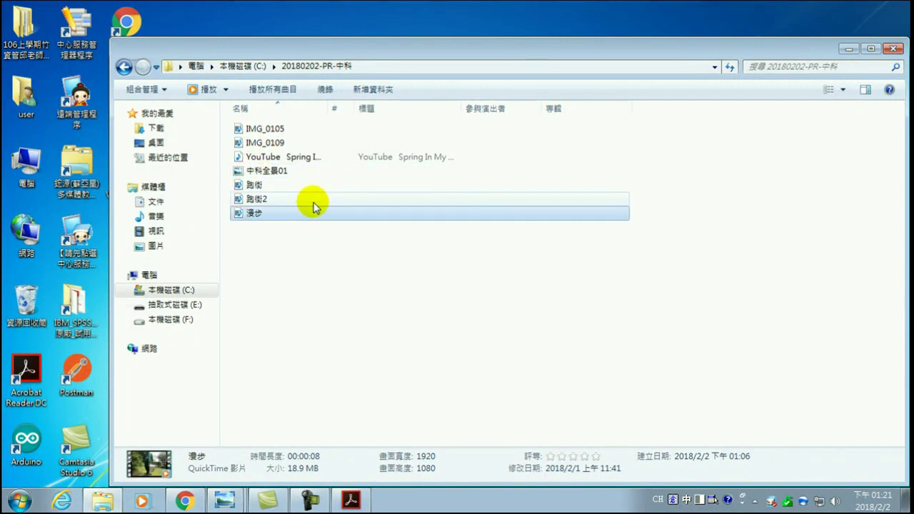
Rename the 跑街 clip to 跑街1.
click(252, 186)
click(254, 186)
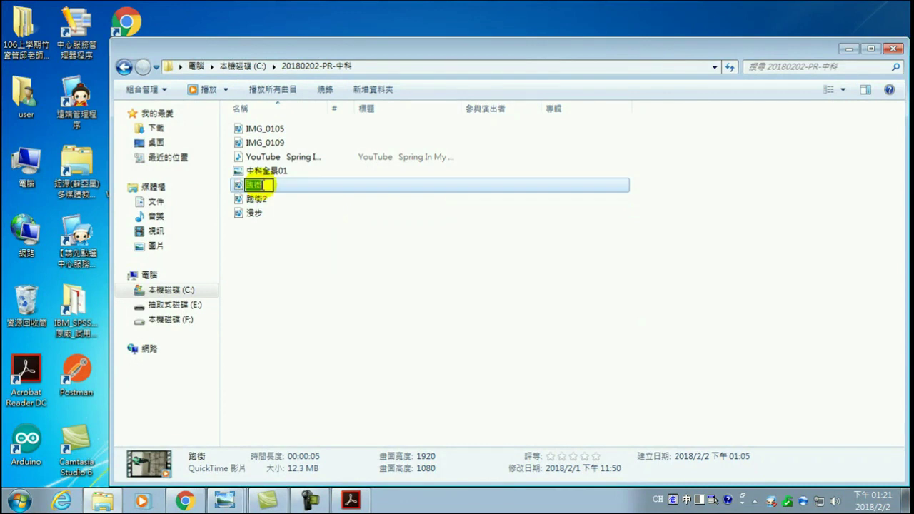
text(1)
key(Return)
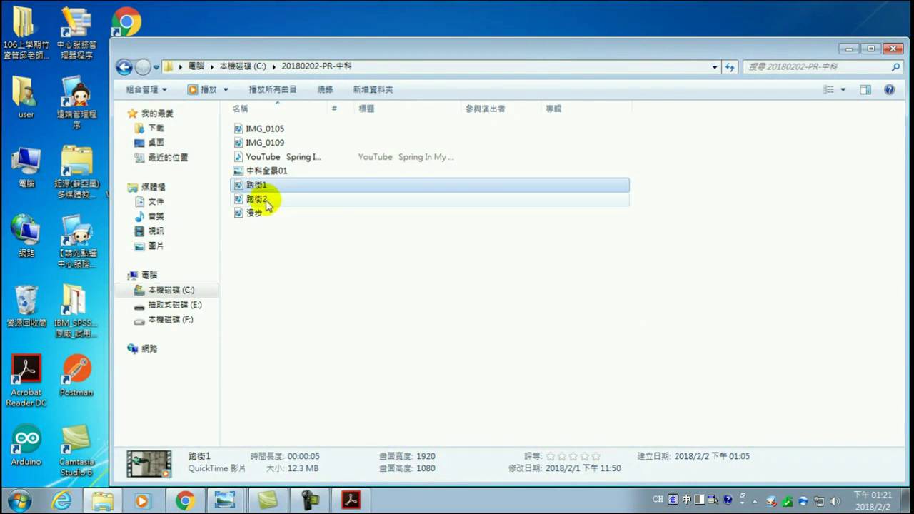
click(292, 240)
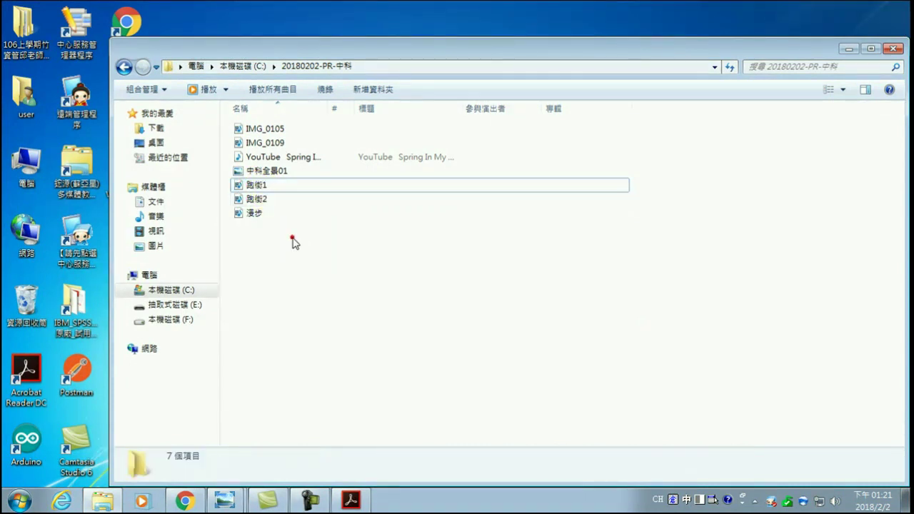
Preview IMG_0109 and rename it to 籃球.
click(262, 145)
double_click(262, 144)
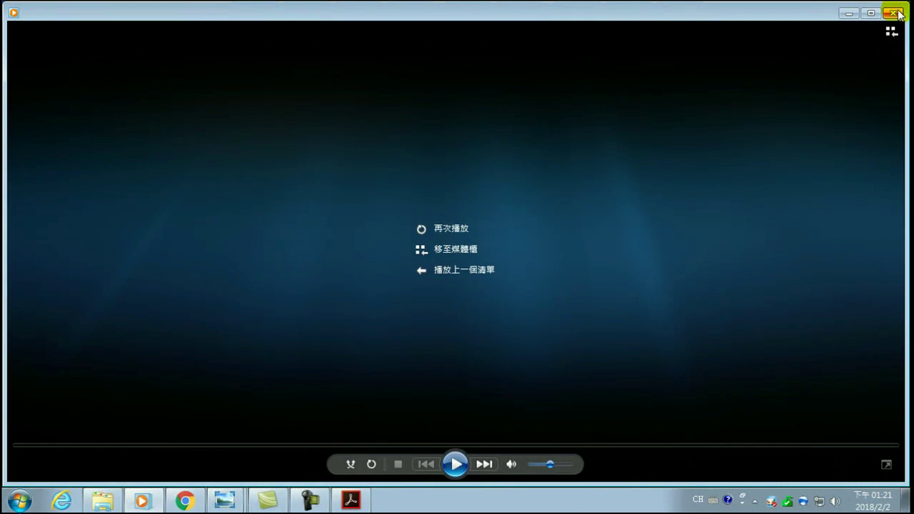
click(893, 13)
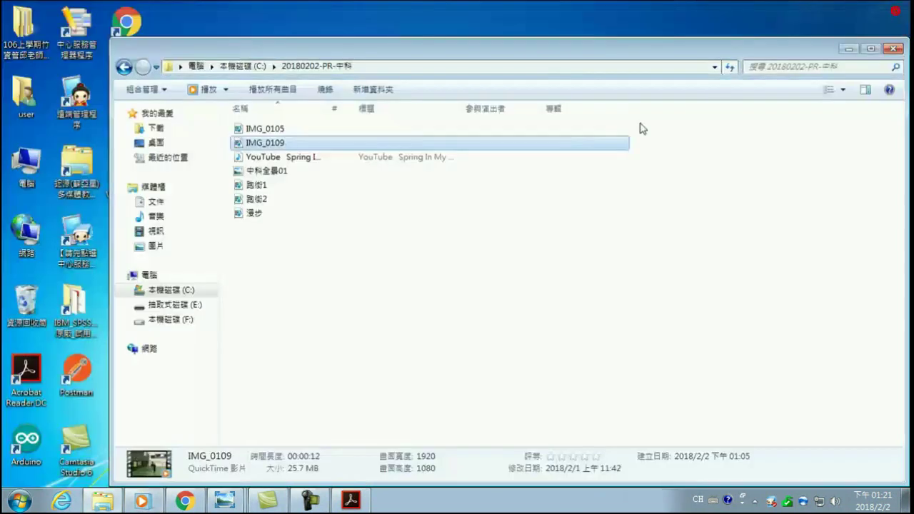
click(266, 144)
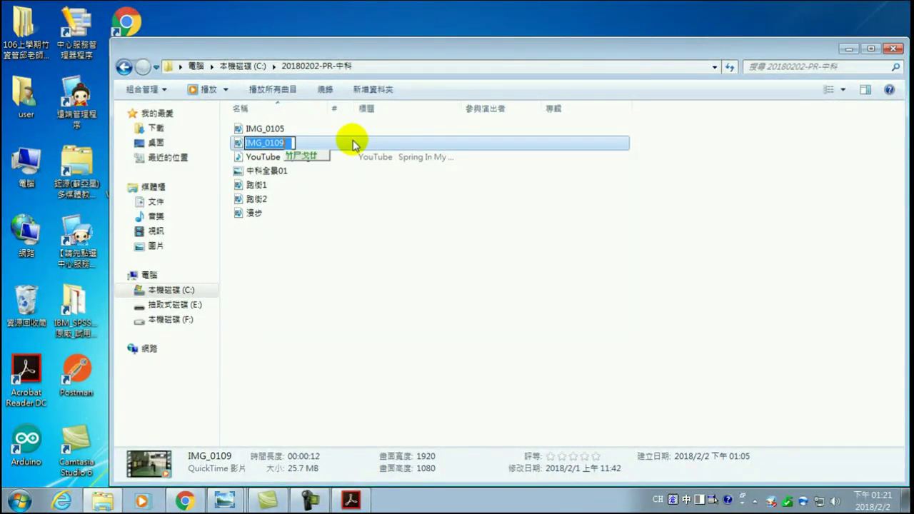
text(籃球)
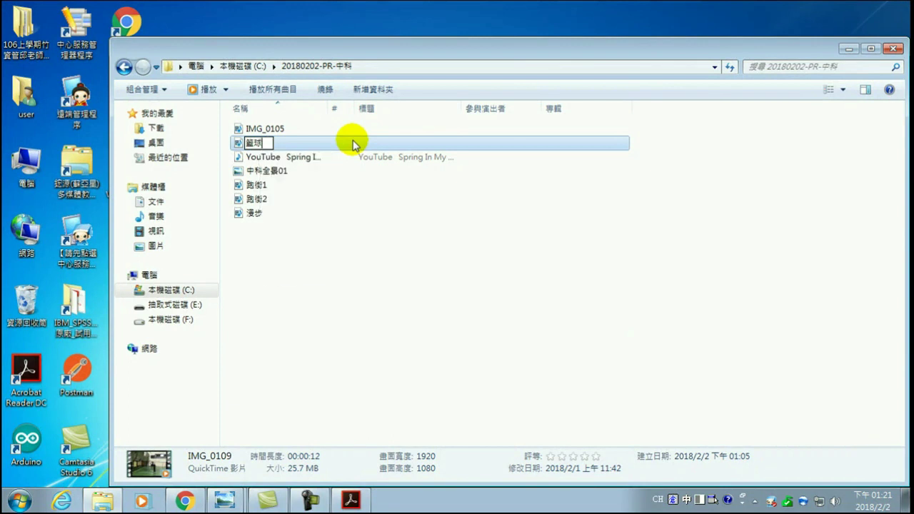
key(Return)
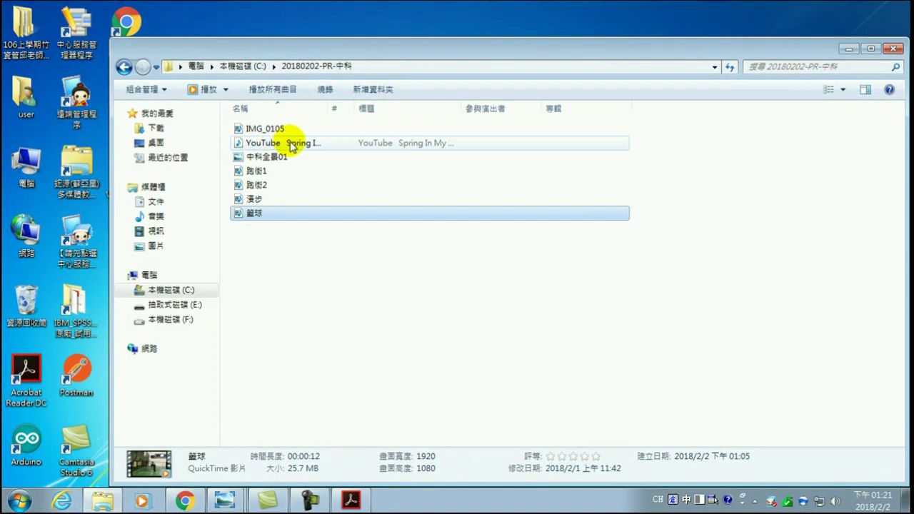
Select the YouTube audio file, then the 中科全景01 photo.
click(290, 145)
click(275, 158)
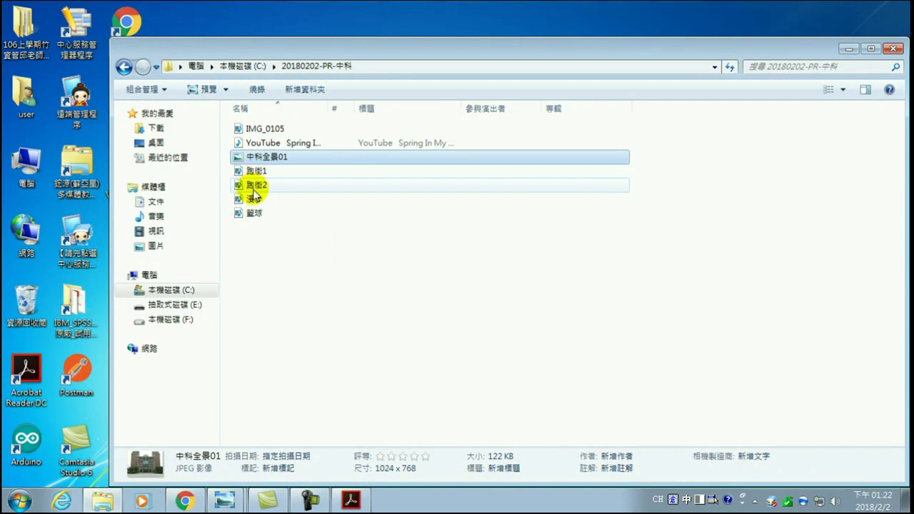
mouse_move(254, 194)
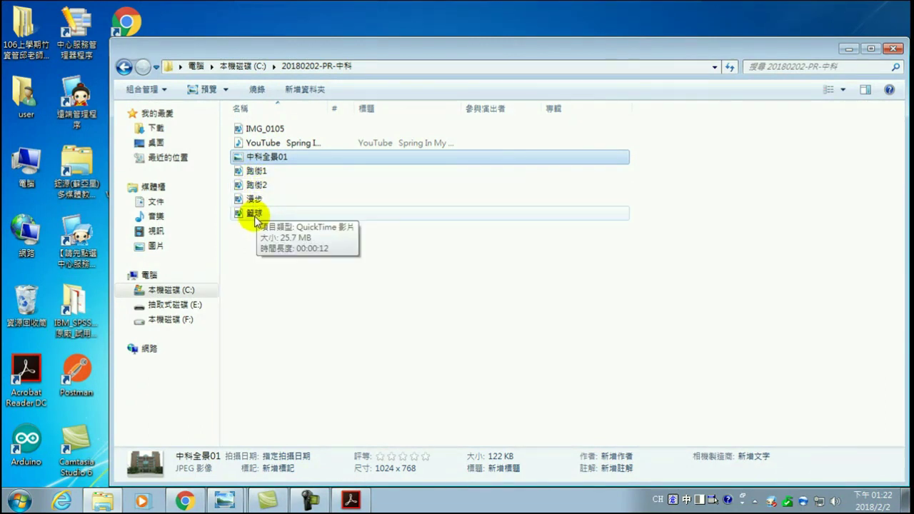
Prefix 跑街1 and 跑街2 with 01, making them 01跑街1 and 01跑街2.
click(255, 172)
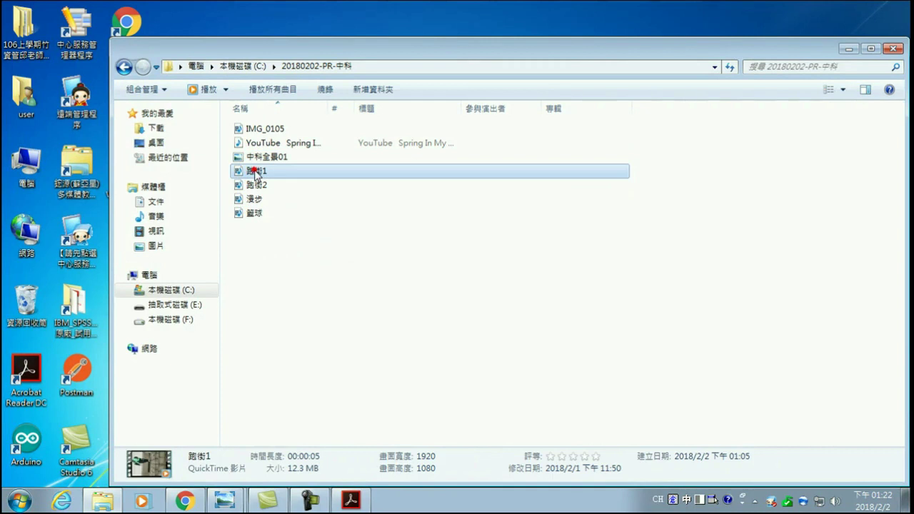
click(256, 173)
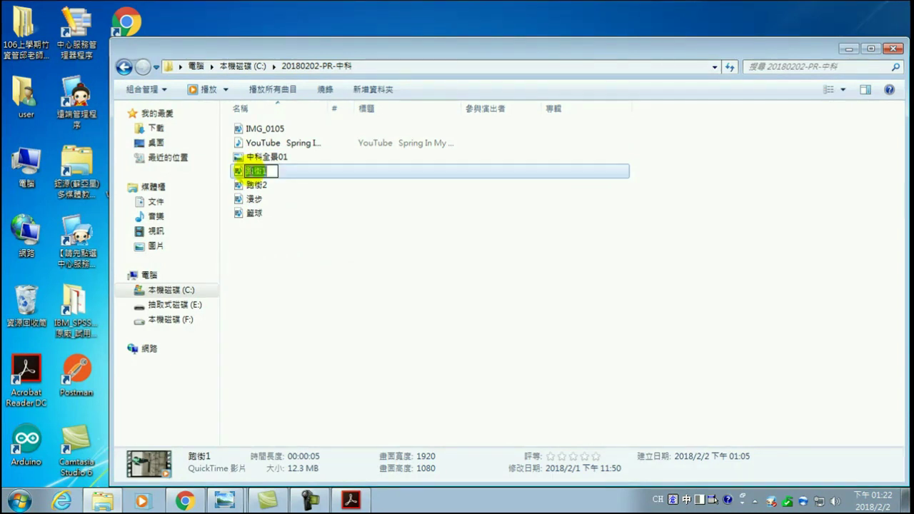
click(245, 172)
text(01)
key(Return)
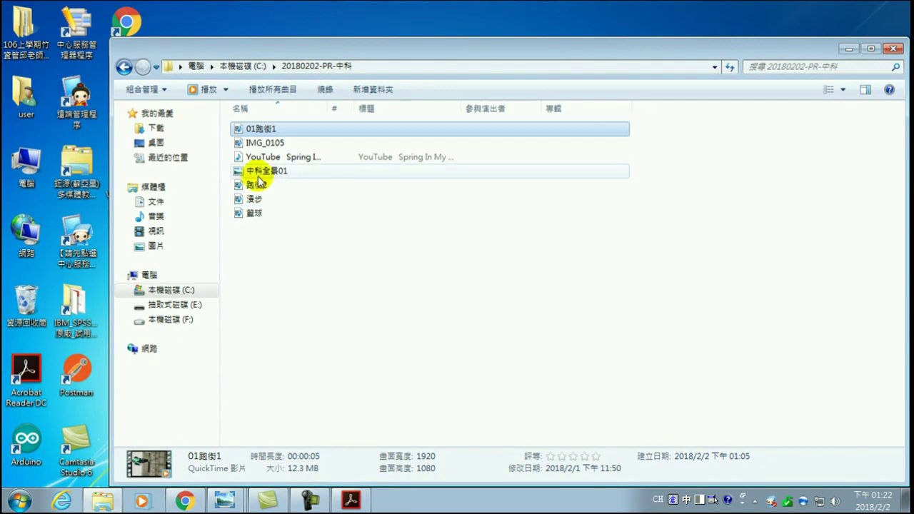
click(254, 185)
click(250, 185)
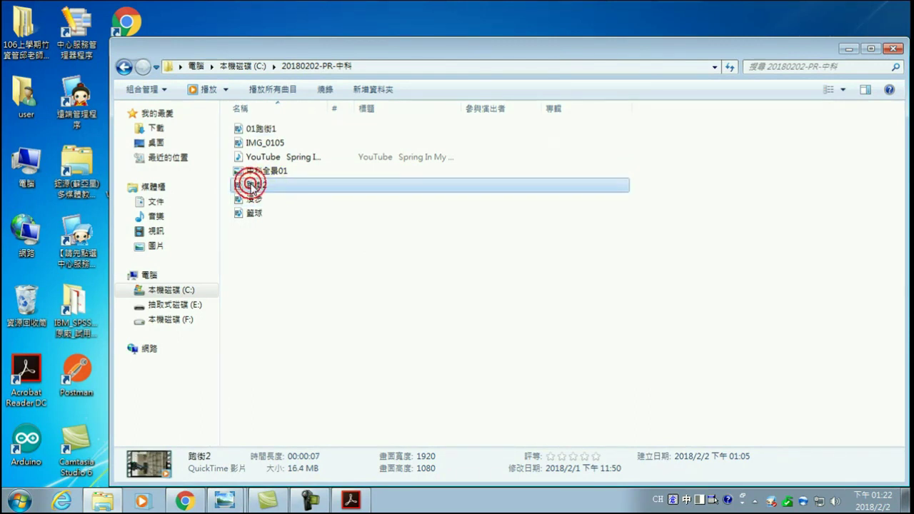
key(Home)
text(01)
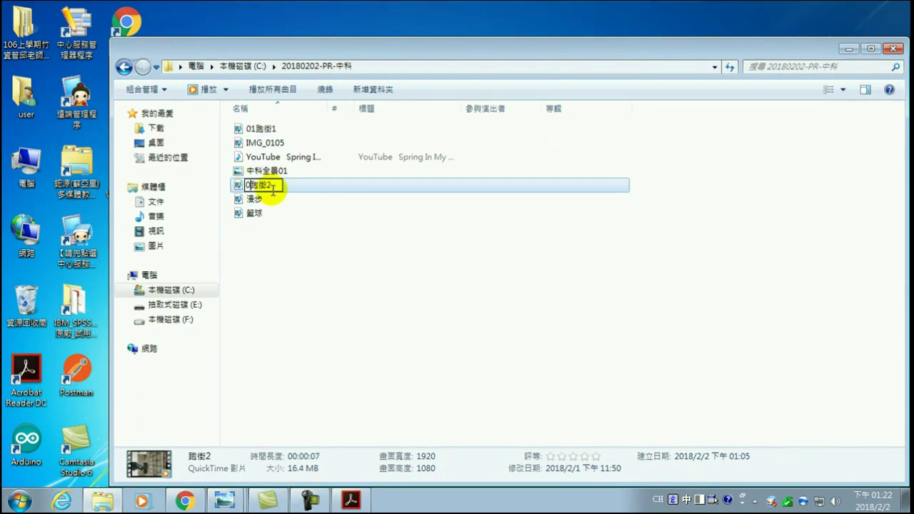
key(Return)
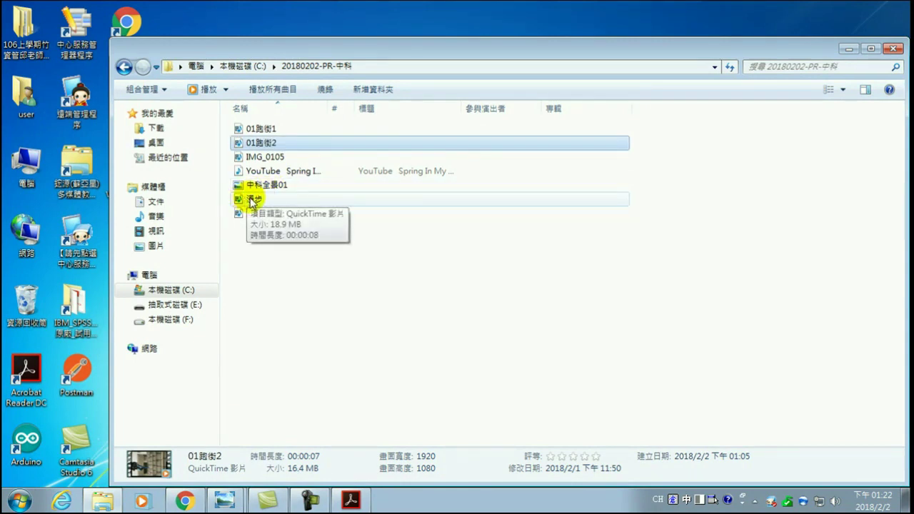
Prefix 漫步 with 02 and 籃球 with 03, giving 02漫步 and 03籃球.
click(253, 199)
click(253, 199)
click(245, 199)
text(02)
key(Return)
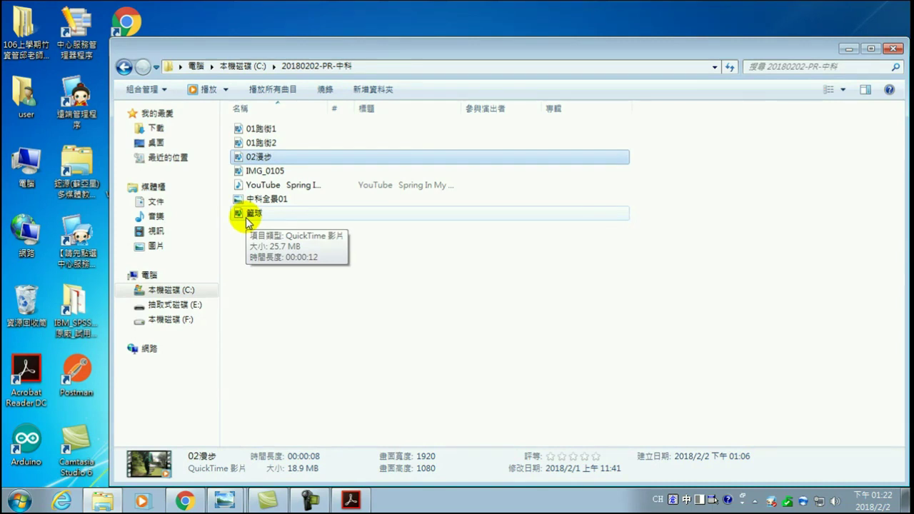
click(248, 218)
click(250, 215)
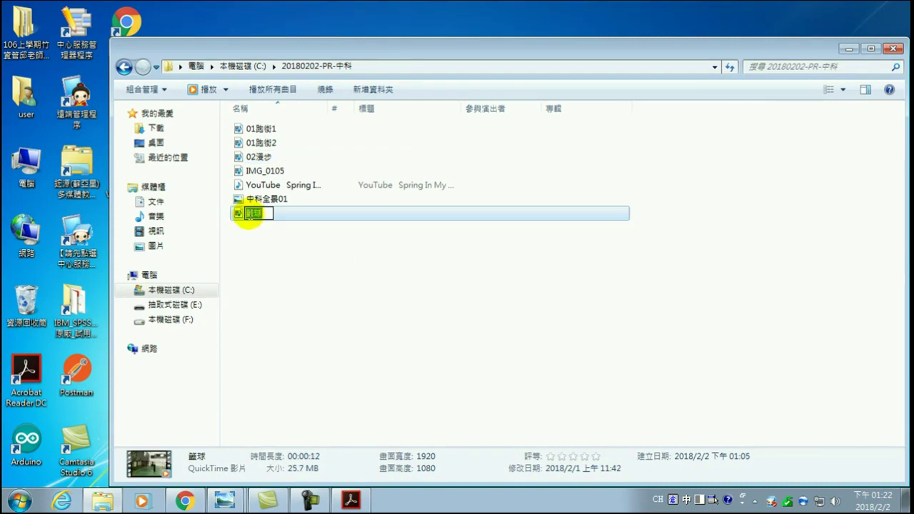
click(246, 213)
text(03)
key(Return)
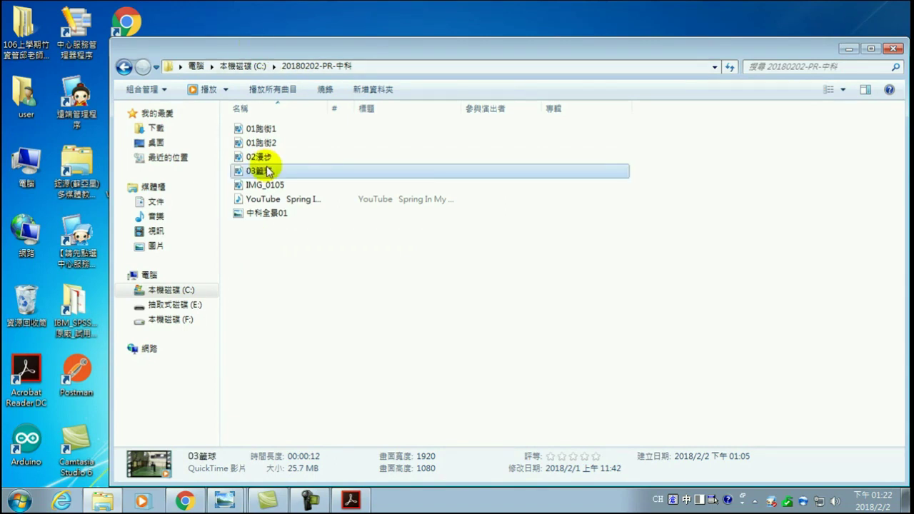
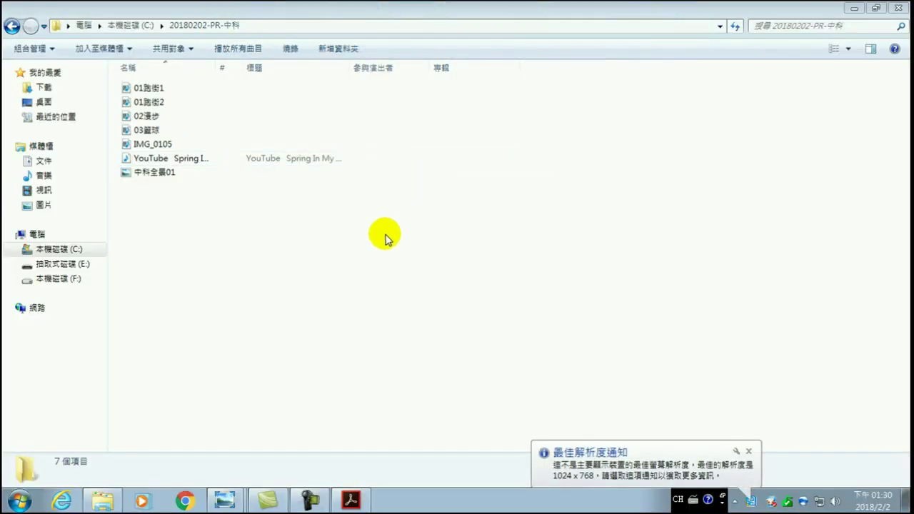
Launch Adobe Premiere Pro CS6 from the Start menu's Adobe Master Collection CS6 group.
click(853, 8)
click(20, 504)
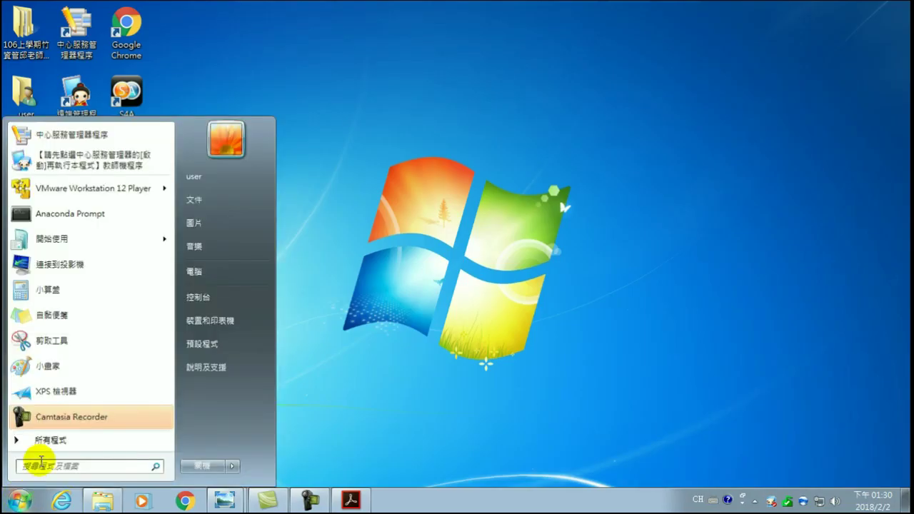
click(49, 444)
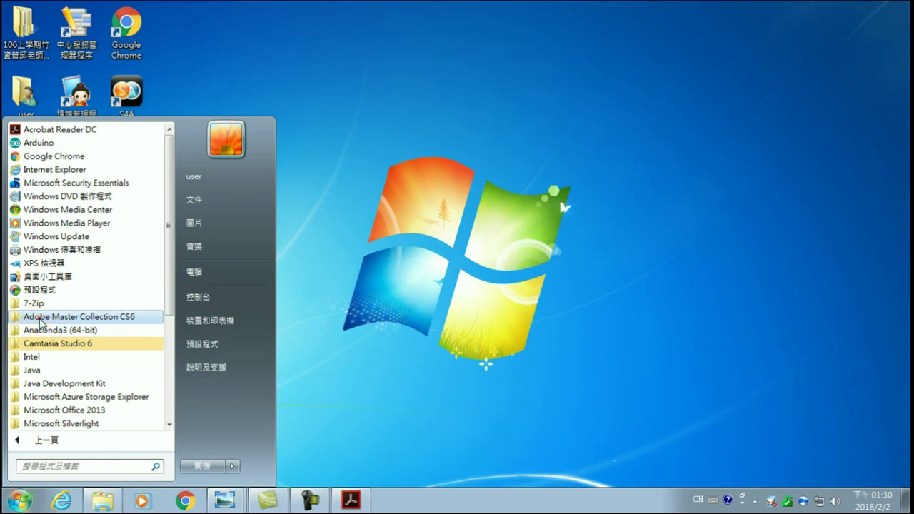
click(41, 322)
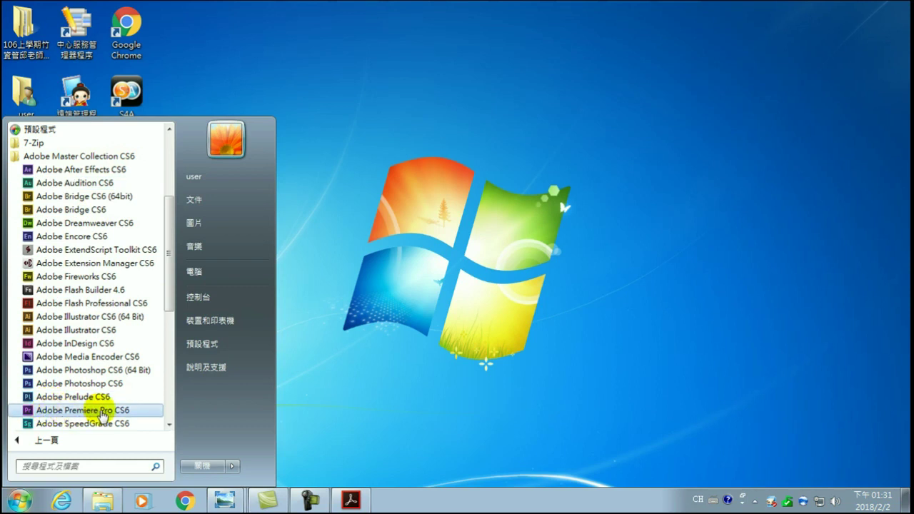
click(106, 413)
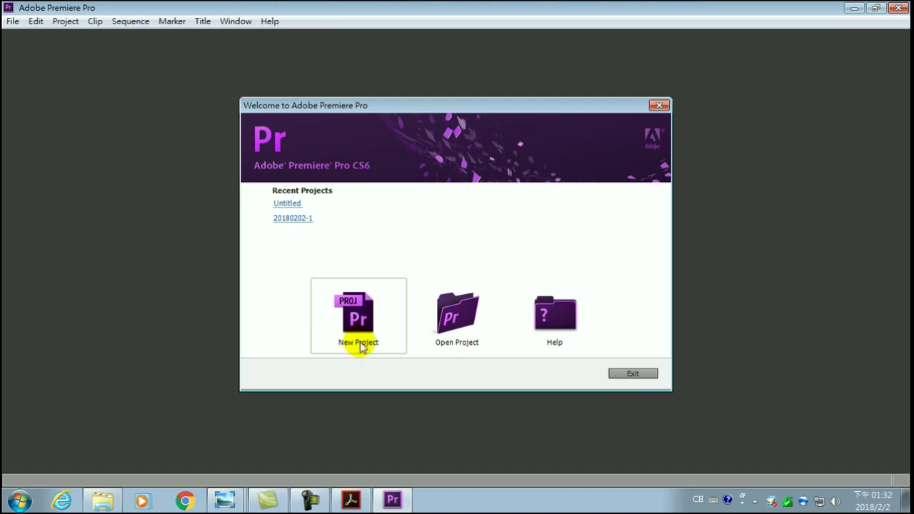
Start a new project from the Premiere Pro welcome screen.
click(358, 319)
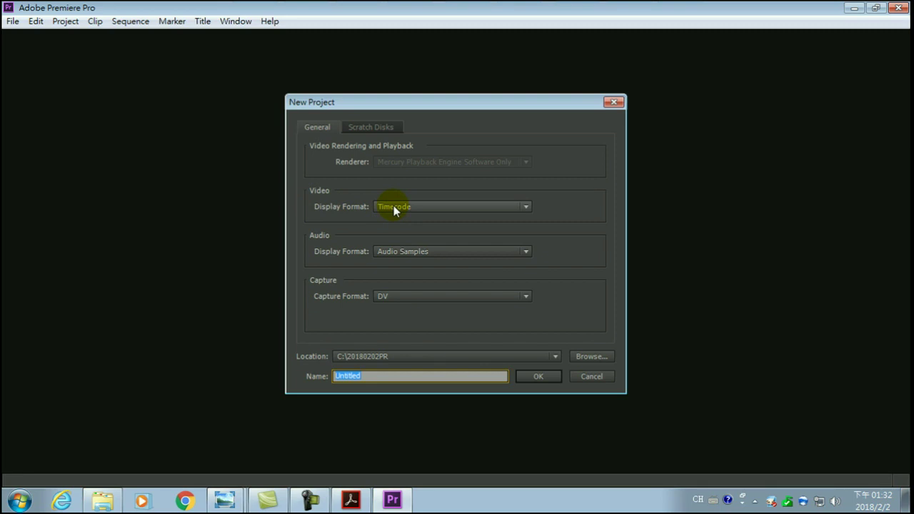
Keep Timecode as the video display format and browse for the project location folder.
click(407, 208)
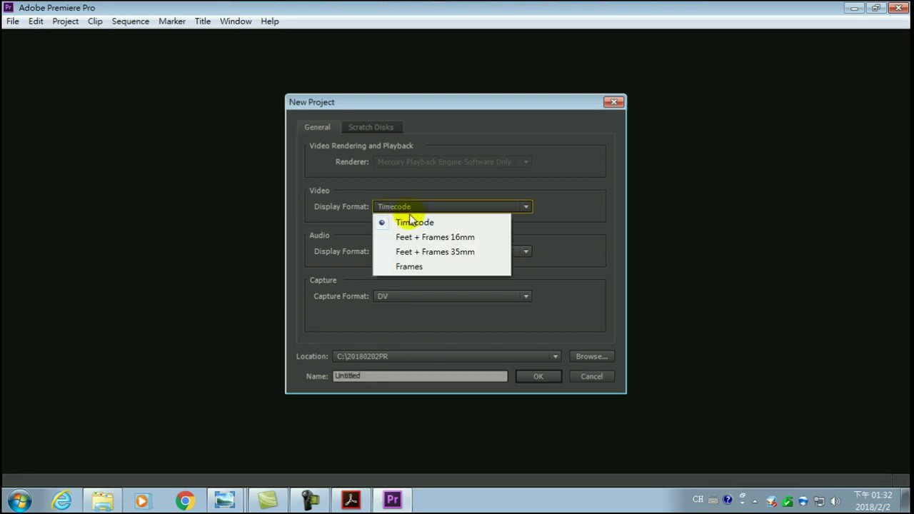
click(405, 221)
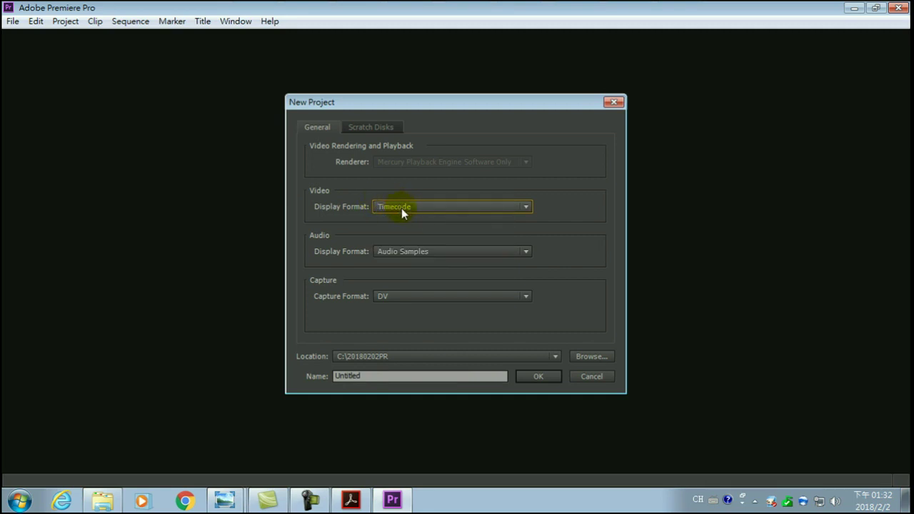
click(401, 208)
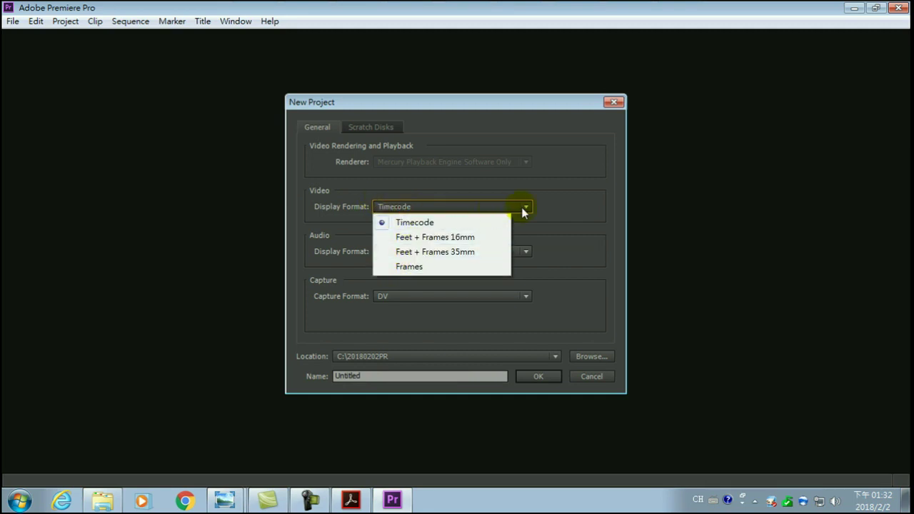
click(495, 210)
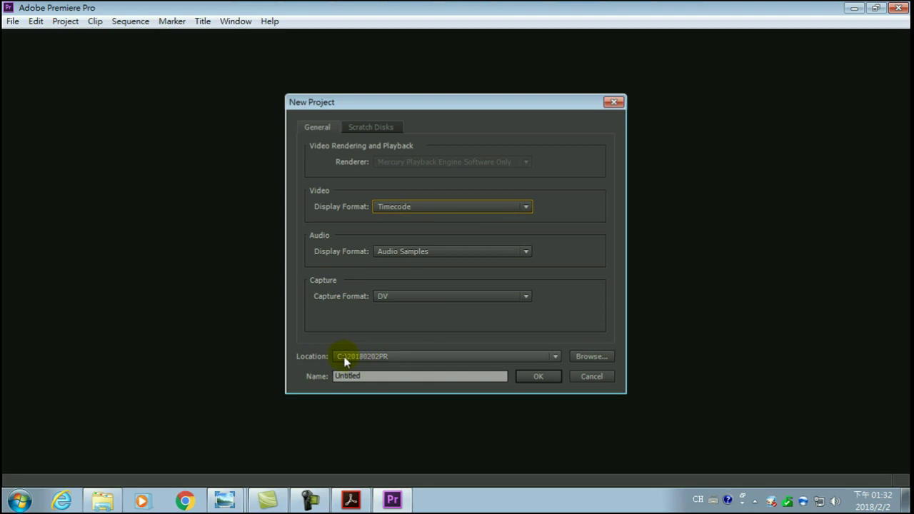
click(591, 359)
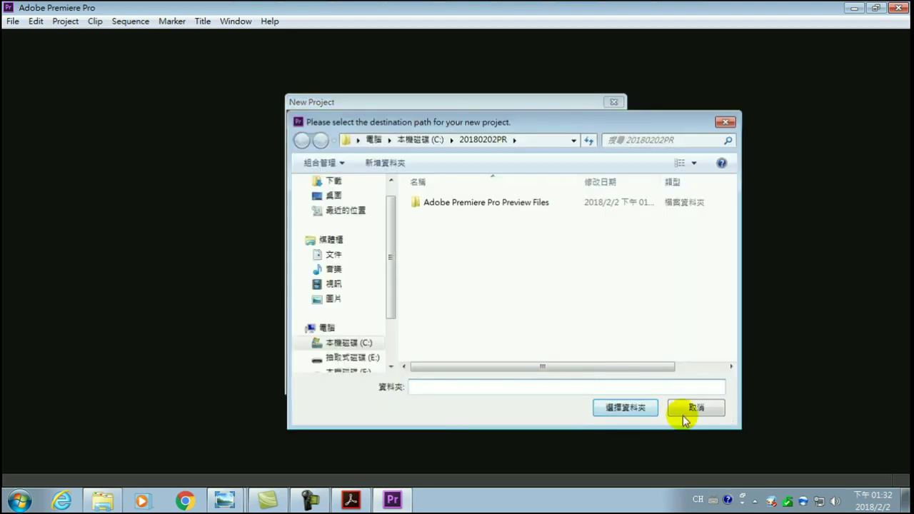
Create a new folder named 20180202-PR on drive C:.
click(696, 407)
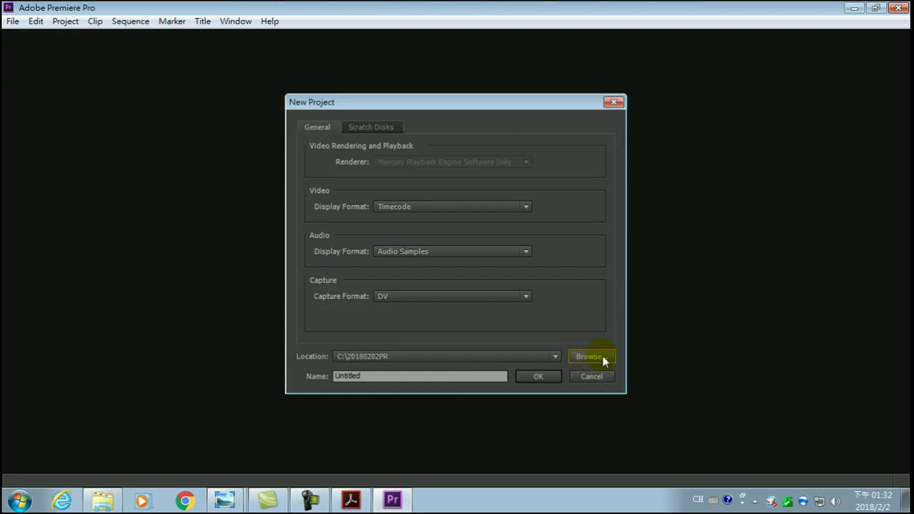
click(591, 362)
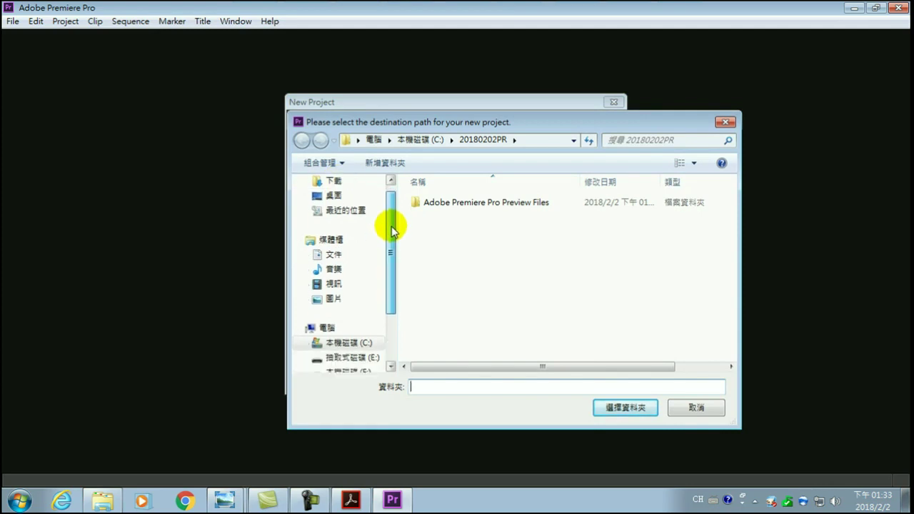
scroll(378, 290, down, 1)
click(353, 329)
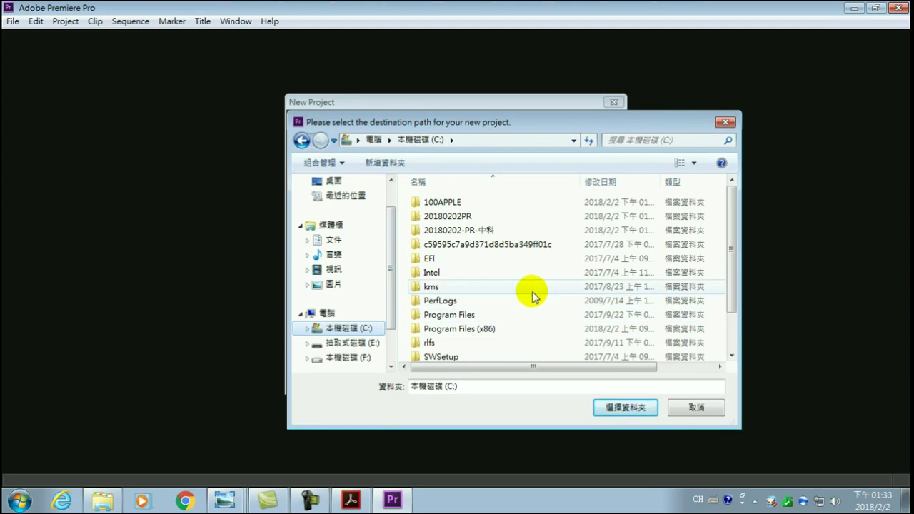
click(389, 162)
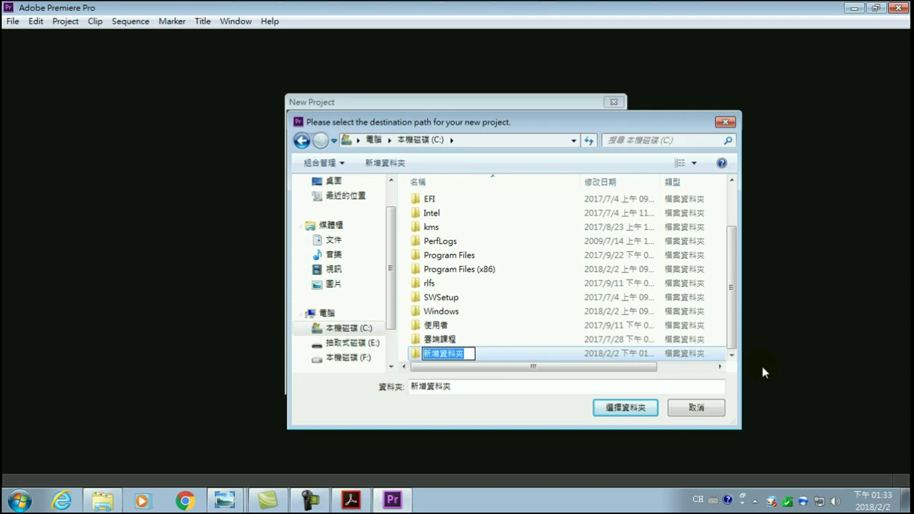
text(20180)
text(022)
text(-)
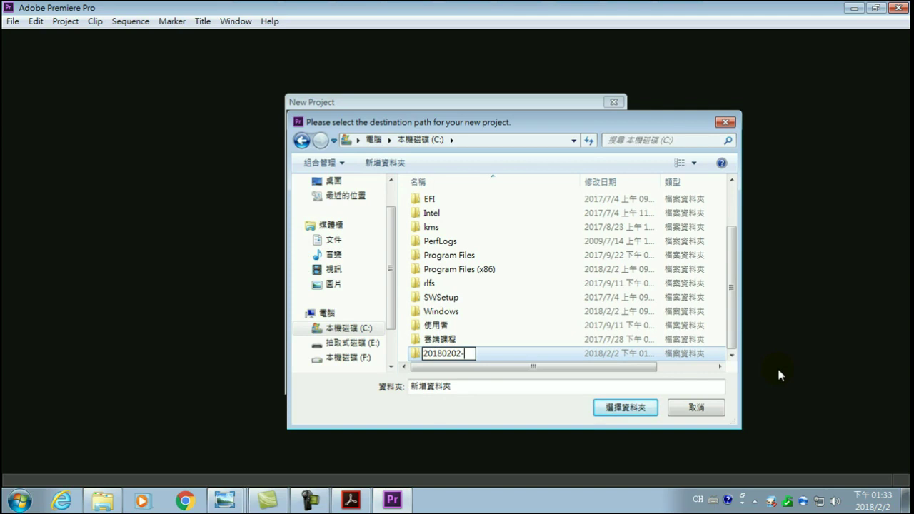
text(P)
text(R)
click(463, 353)
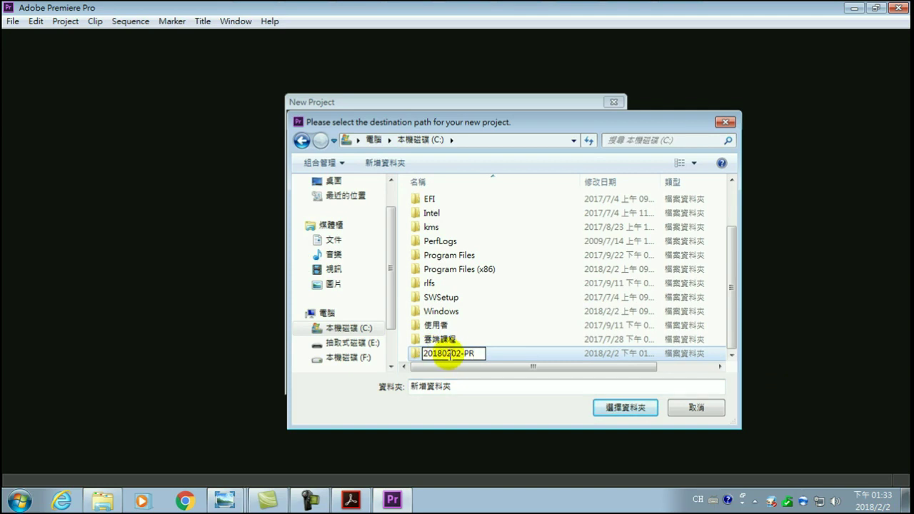
click(424, 354)
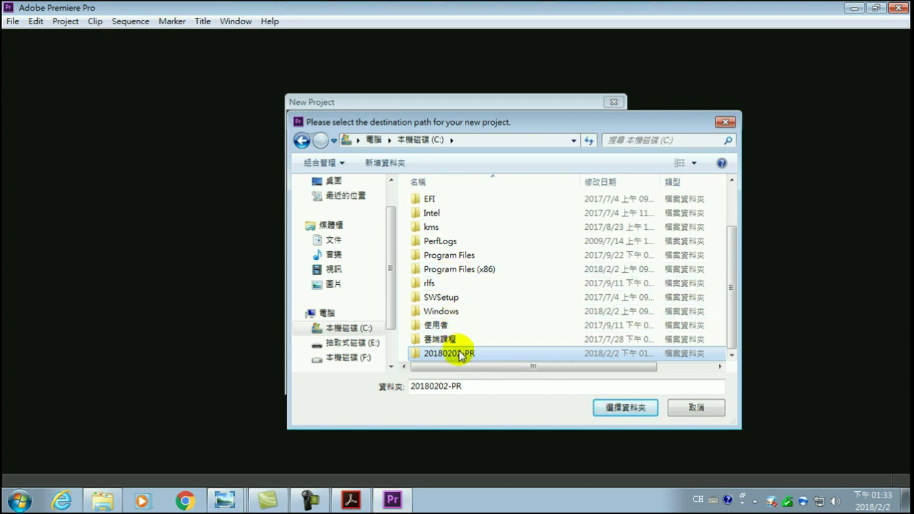
Choose C:\20180202PR as the new project's location folder.
click(350, 327)
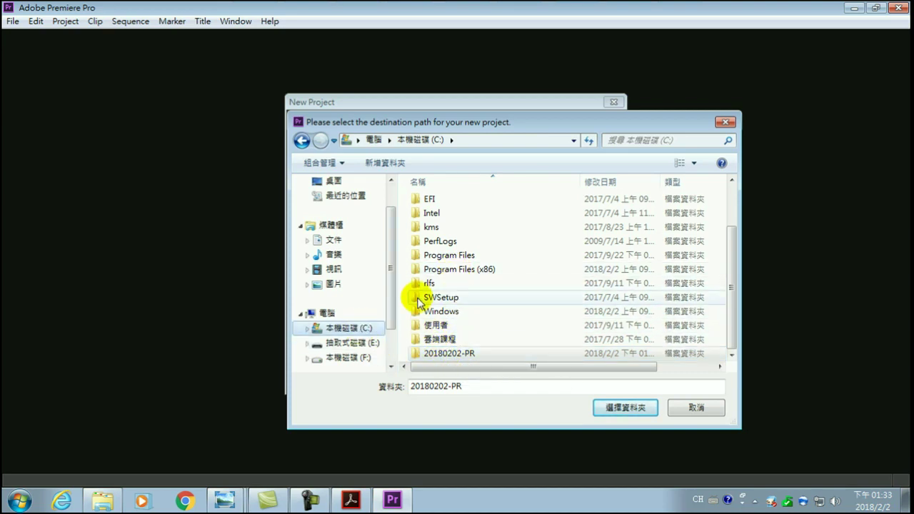
click(437, 325)
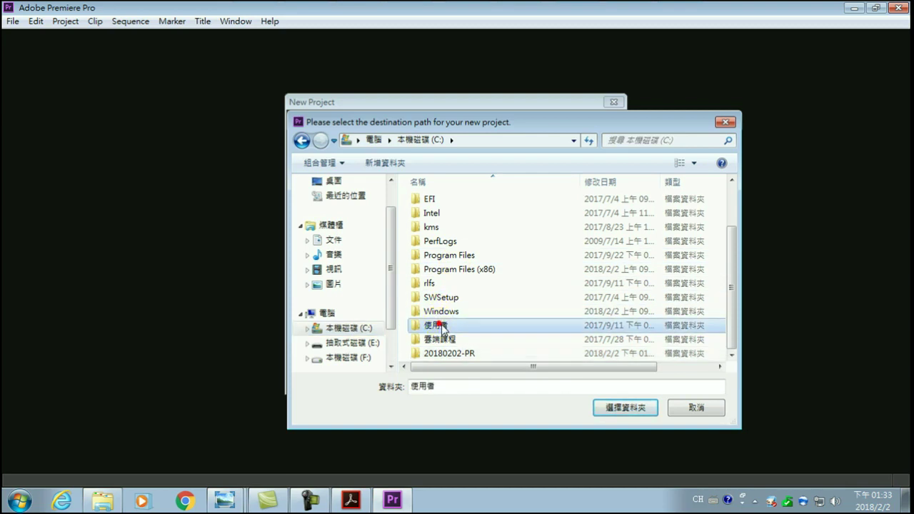
click(477, 355)
double_click(476, 355)
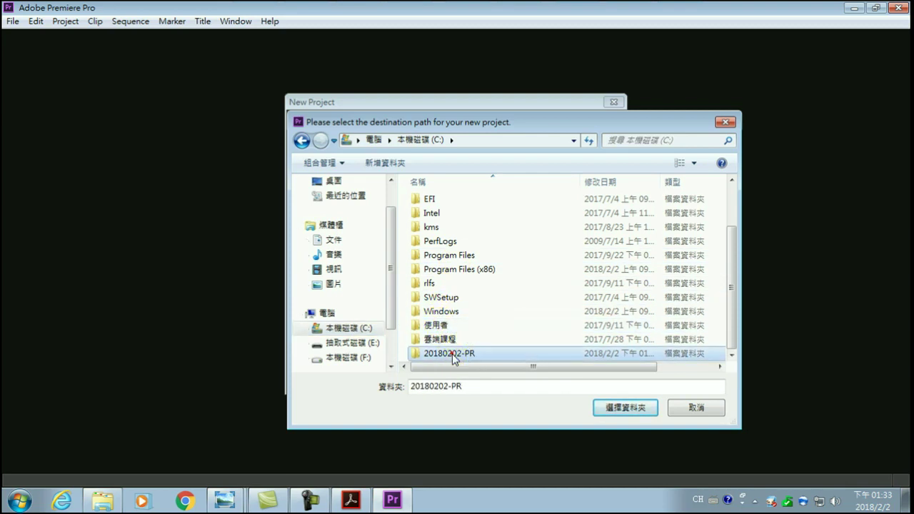
click(302, 140)
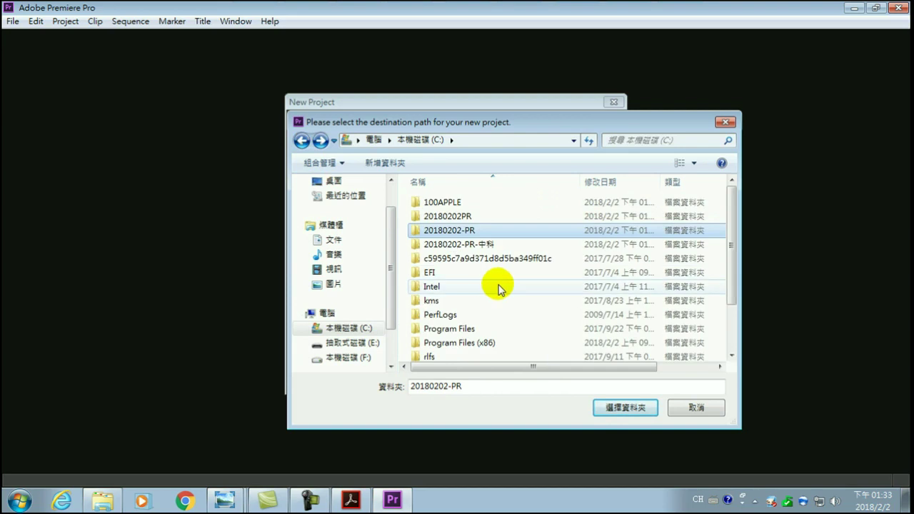
scroll(542, 279, down, 2)
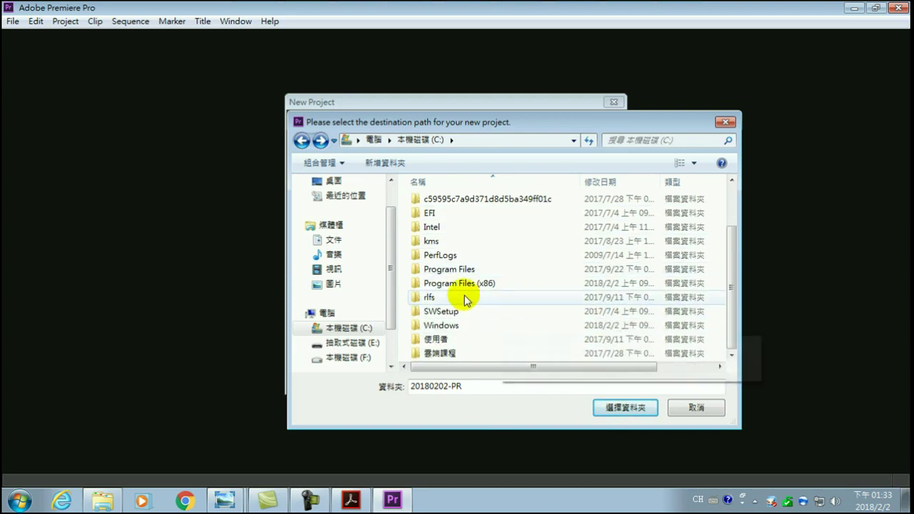
click(357, 330)
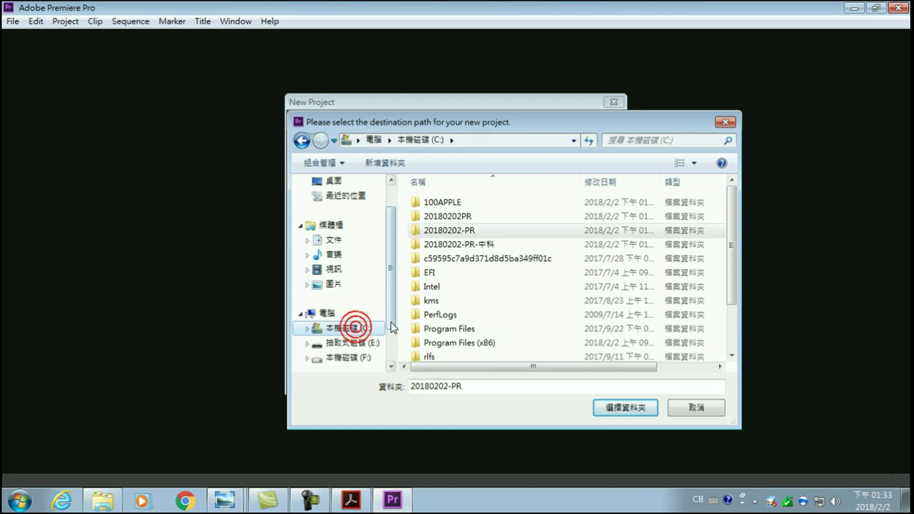
click(459, 216)
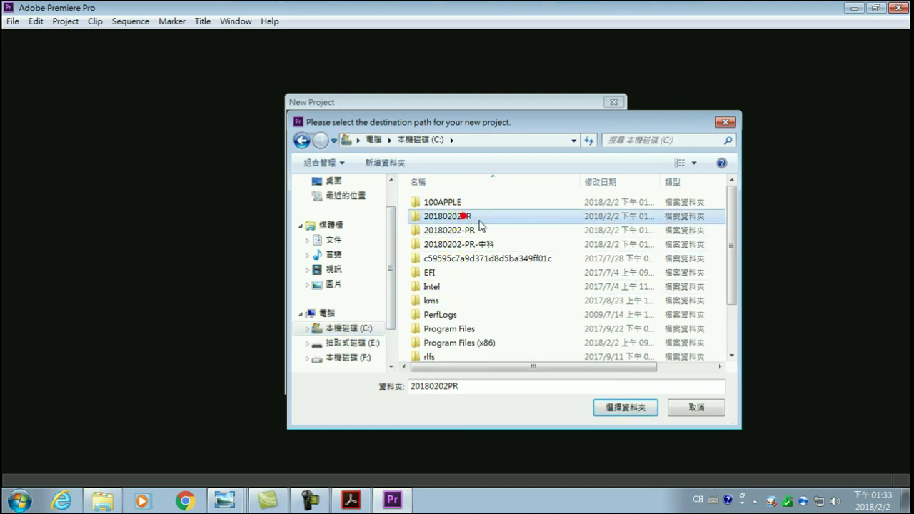
double_click(443, 217)
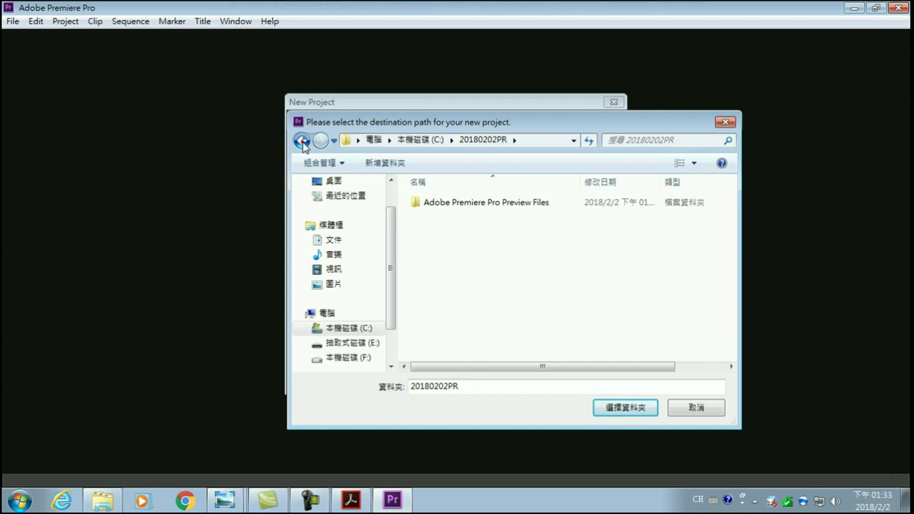
click(301, 140)
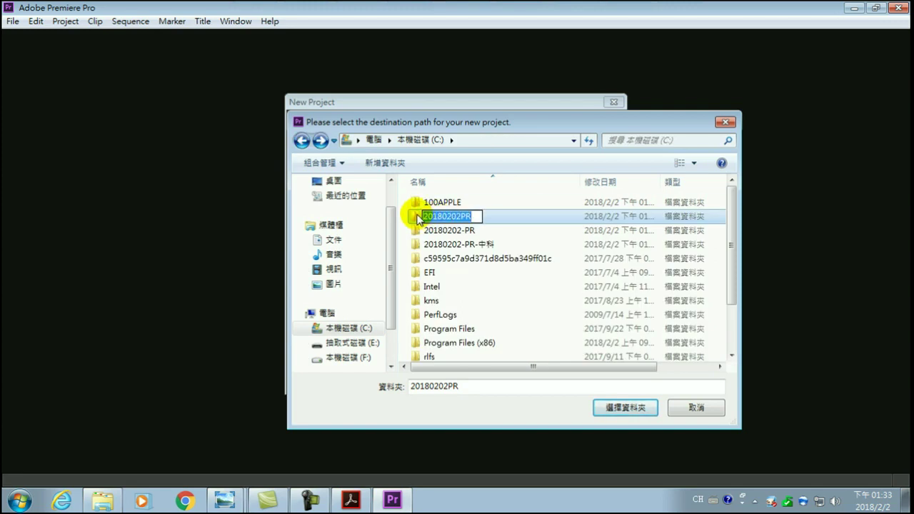
double_click(418, 215)
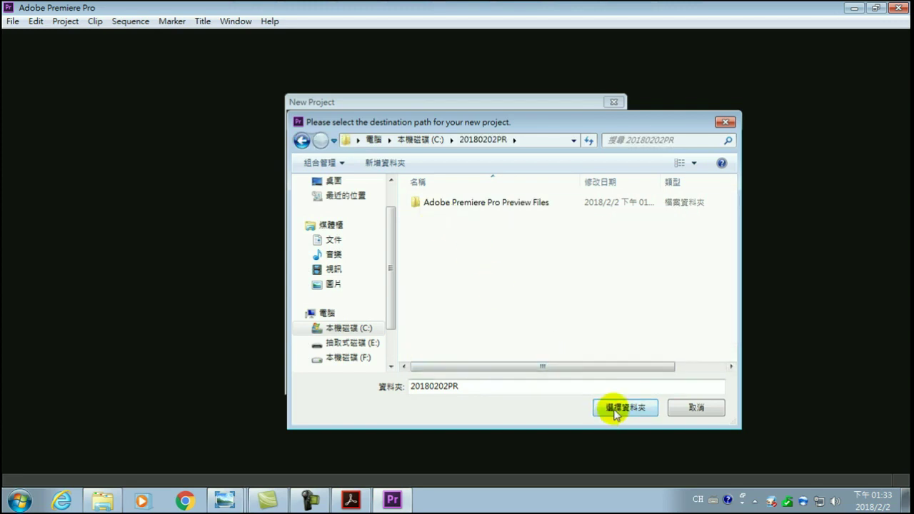
click(615, 408)
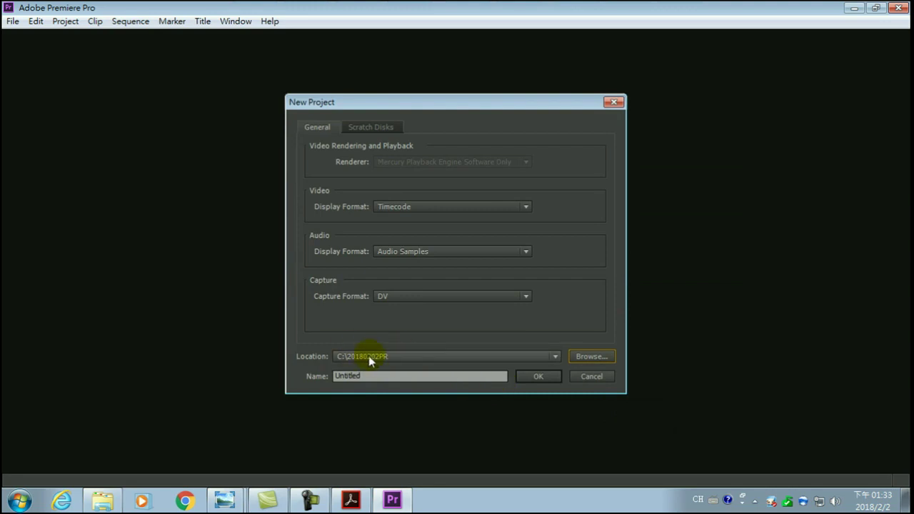
Create the Untitled project in C:\20180202PR, overwriting the existing project file.
click(537, 378)
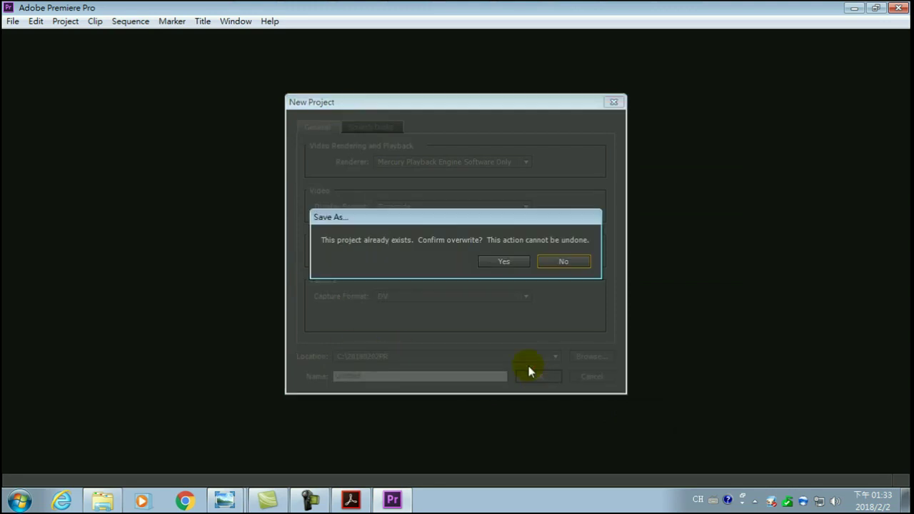
click(500, 262)
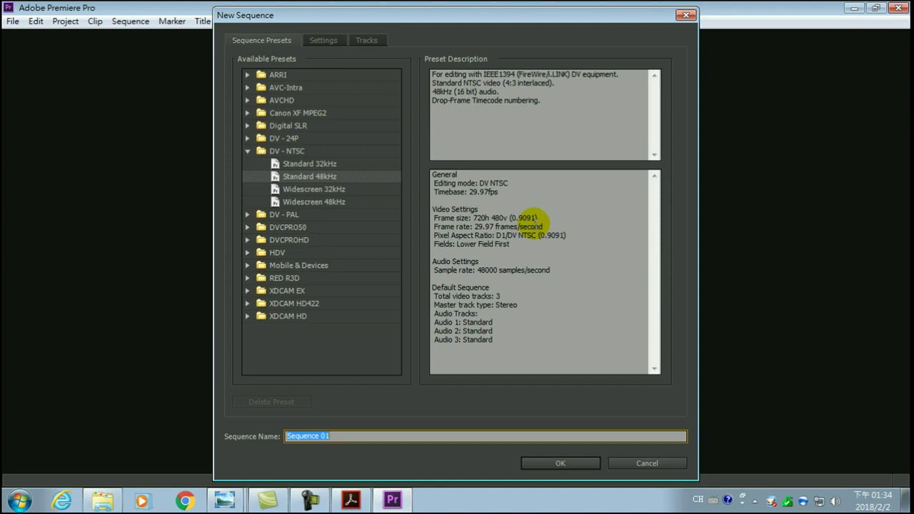
Create Sequence 01 using the DV-NTSC Standard 48kHz preset.
click(560, 463)
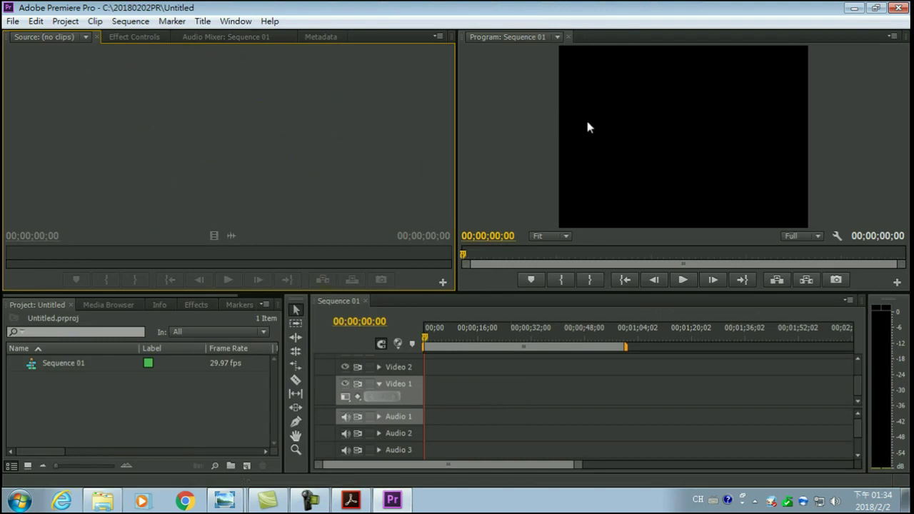
click(102, 412)
click(587, 409)
click(805, 141)
Resize the Source and Program monitors so the Program monitor is slightly wider.
drag(456, 162, 284, 164)
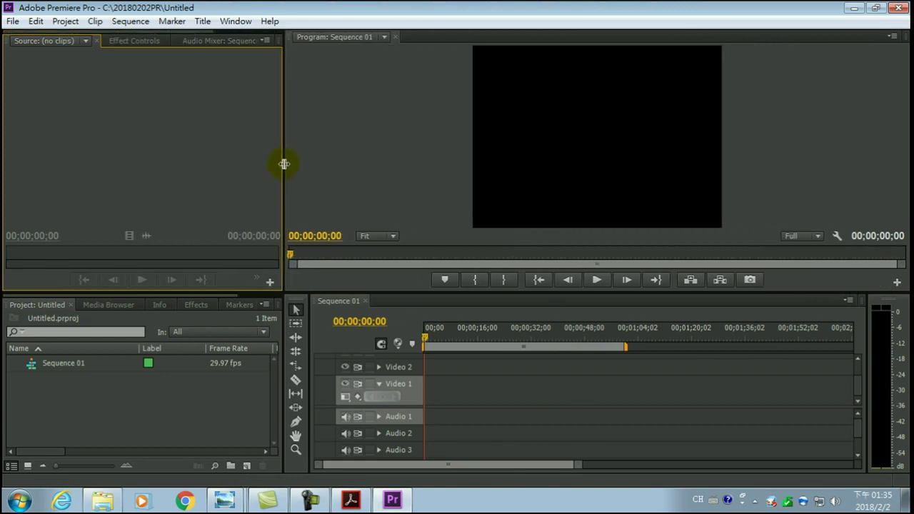
click(717, 146)
drag(283, 149, 392, 152)
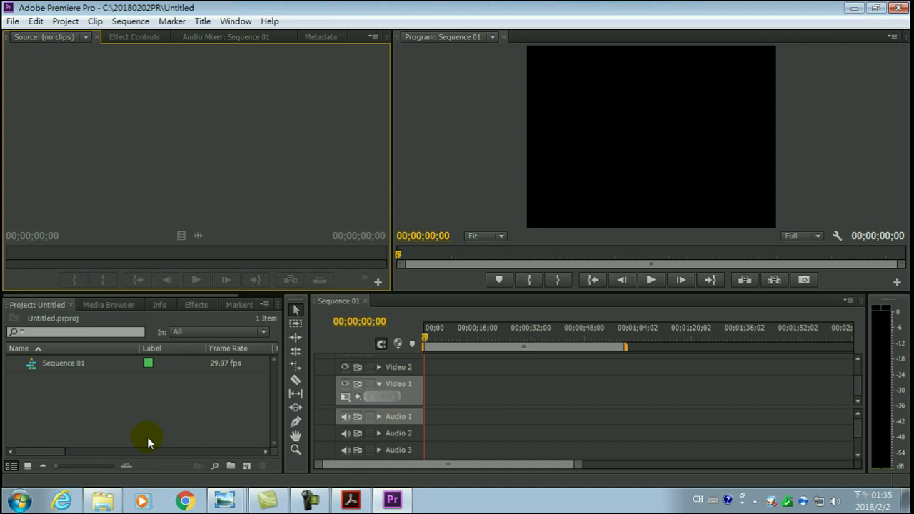
double_click(116, 408)
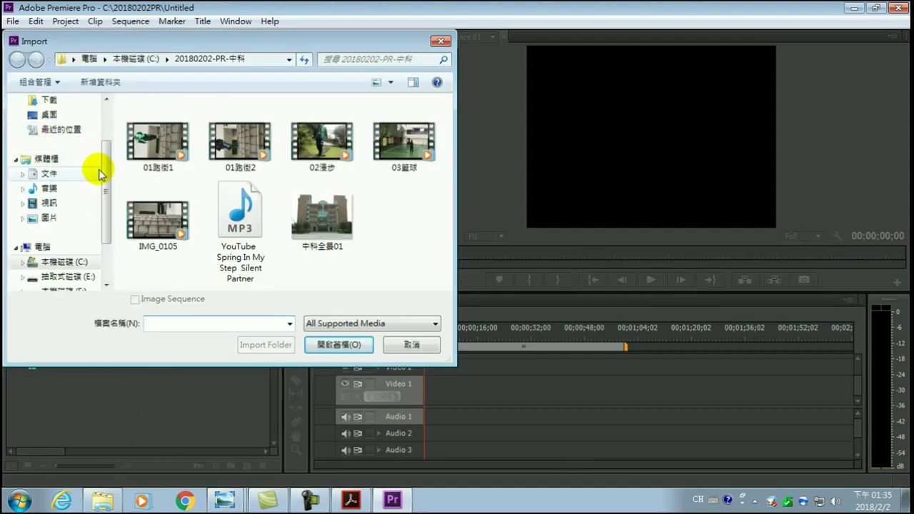
Import all seven media files from C:\20180202-PR-中科 into the project.
scroll(100, 173, up, 2)
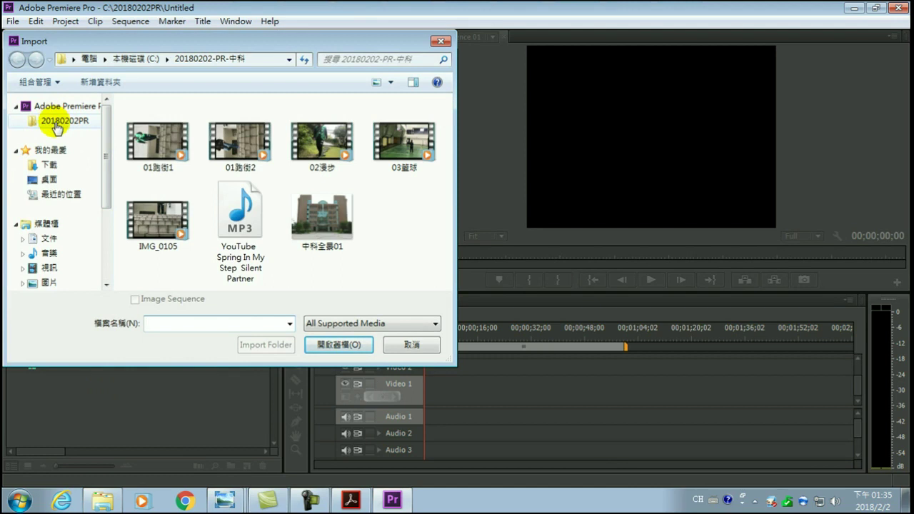
click(57, 122)
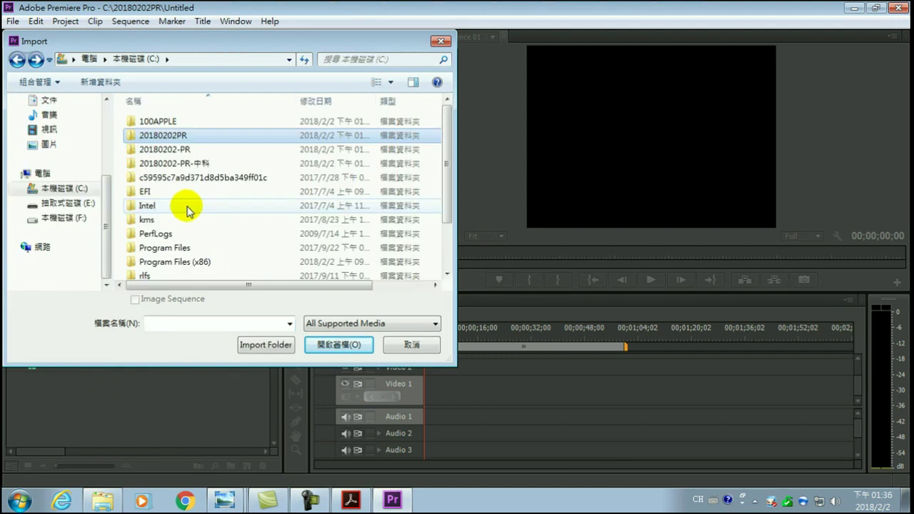
double_click(199, 166)
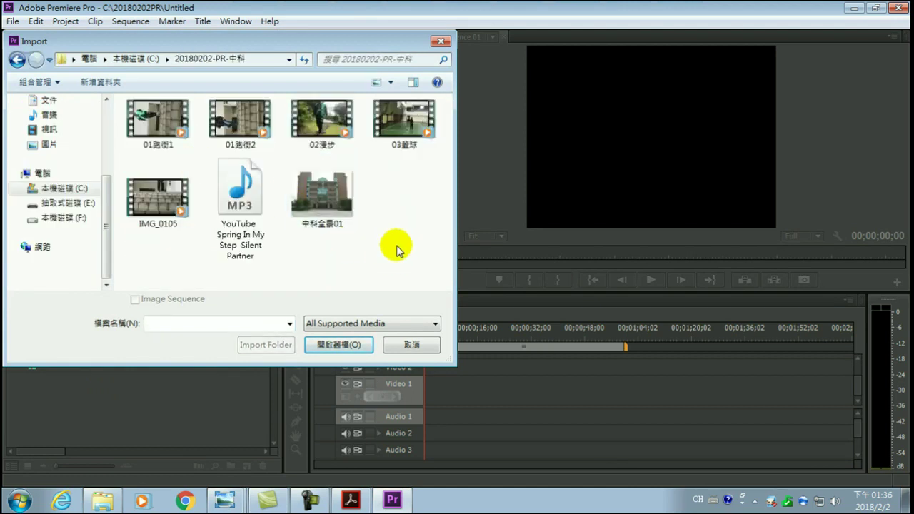
drag(413, 271, 127, 106)
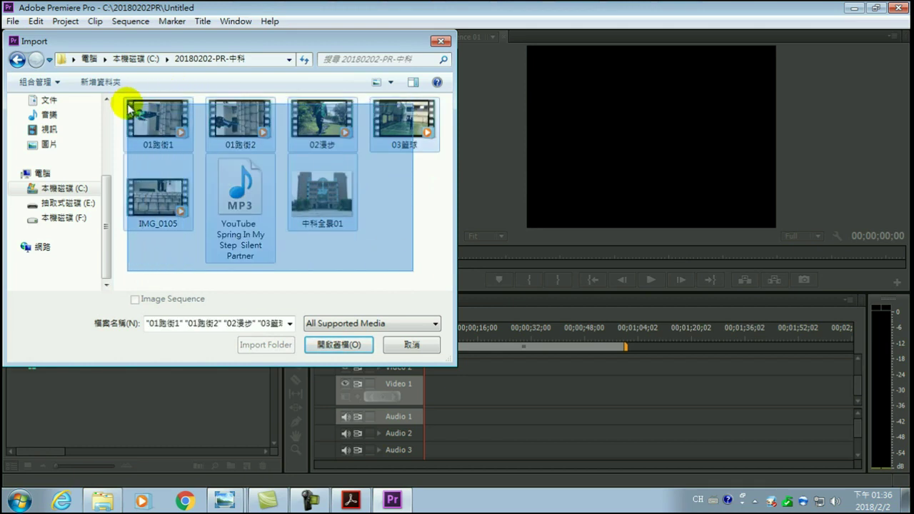
click(333, 348)
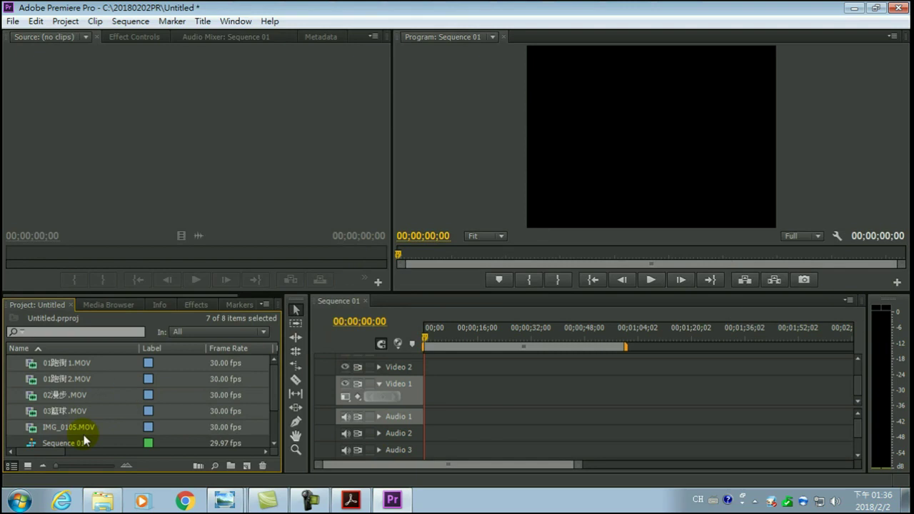
click(12, 467)
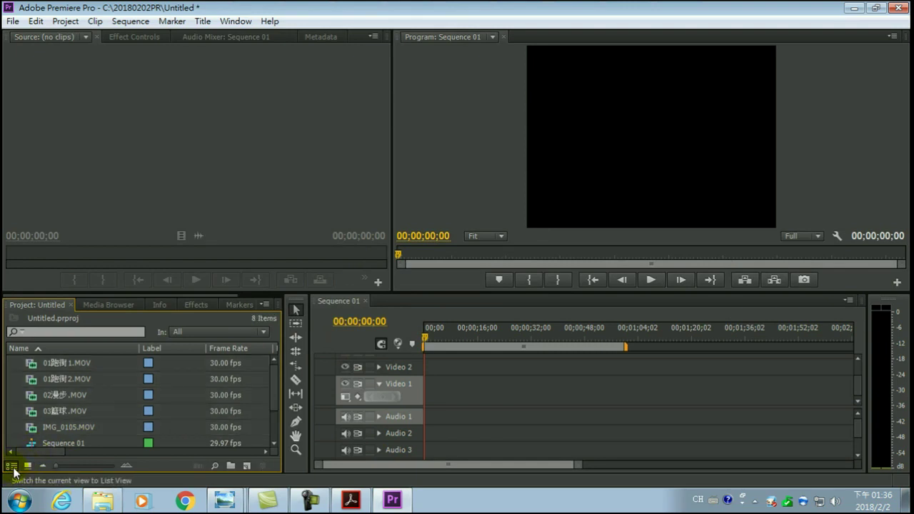
click(28, 465)
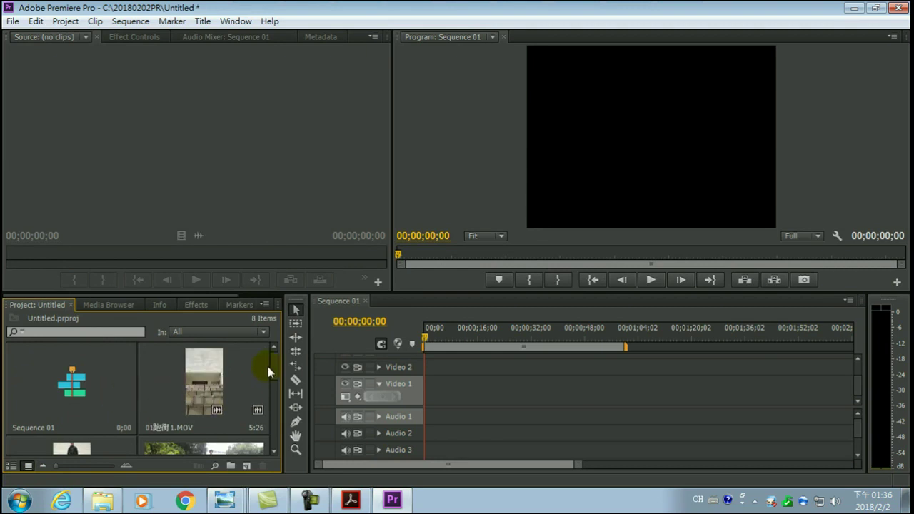
drag(273, 365, 273, 407)
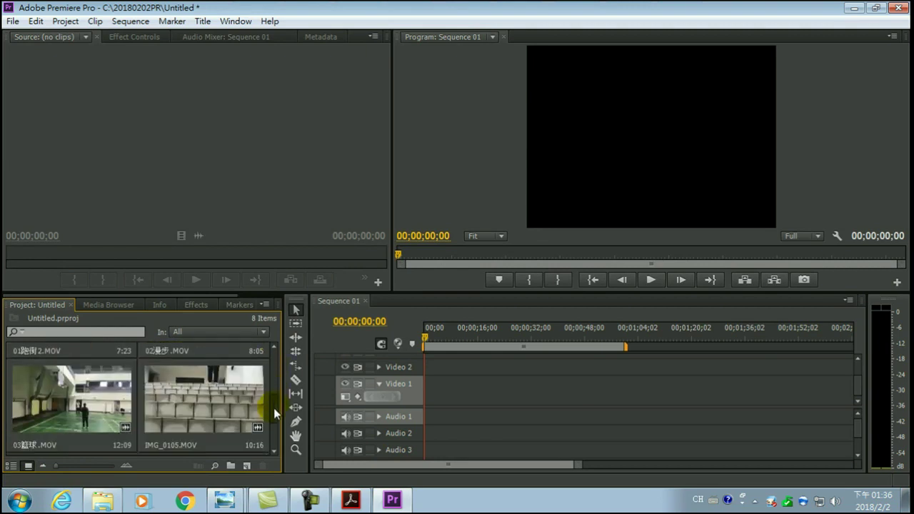
scroll(273, 407, up, 5)
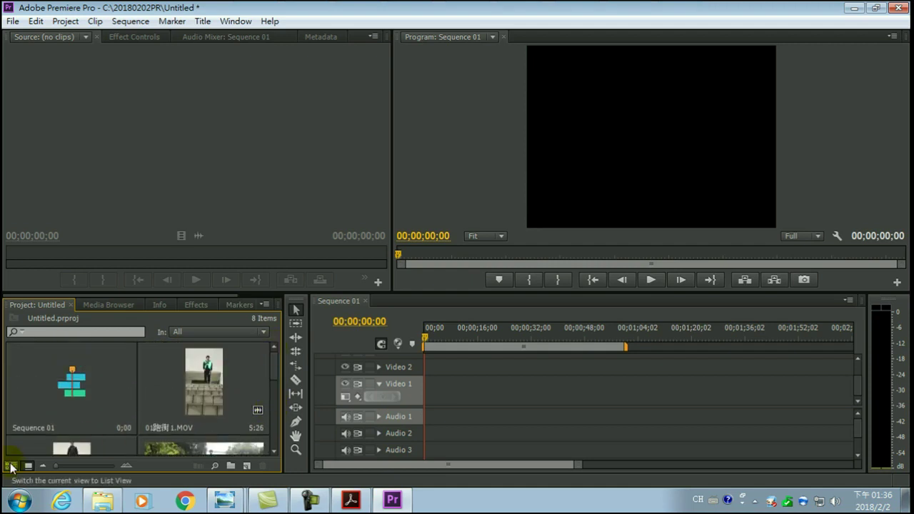
click(12, 465)
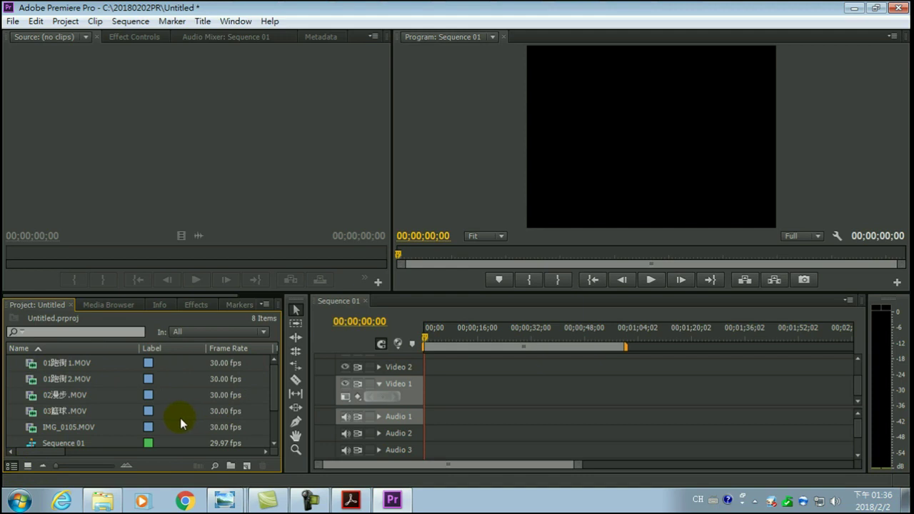
mouse_move(247, 18)
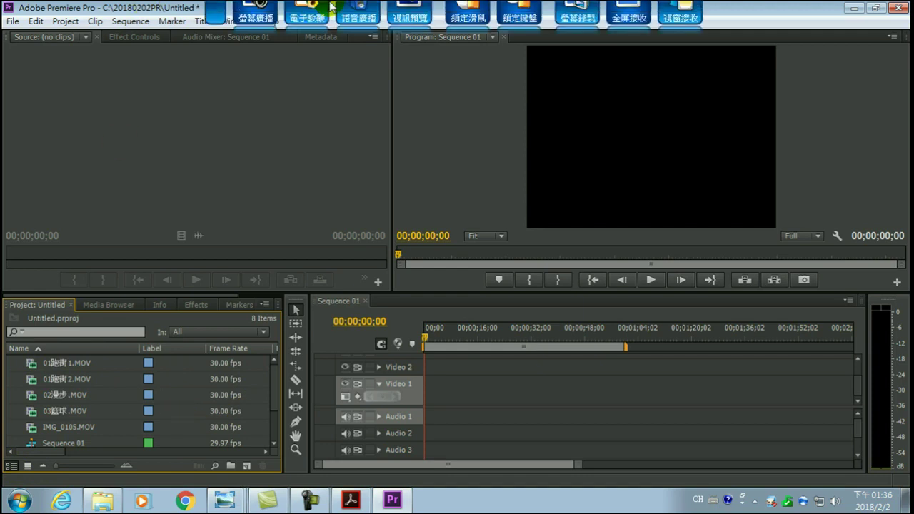
click(249, 22)
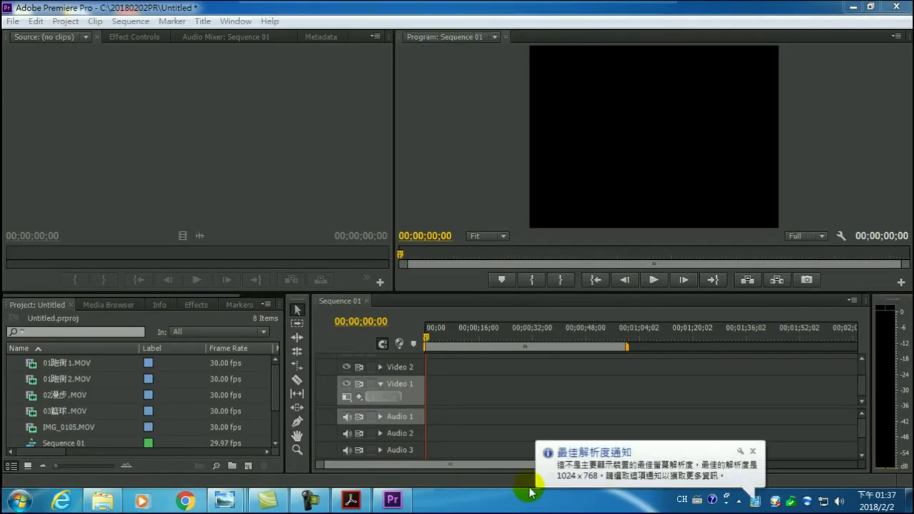
click(693, 449)
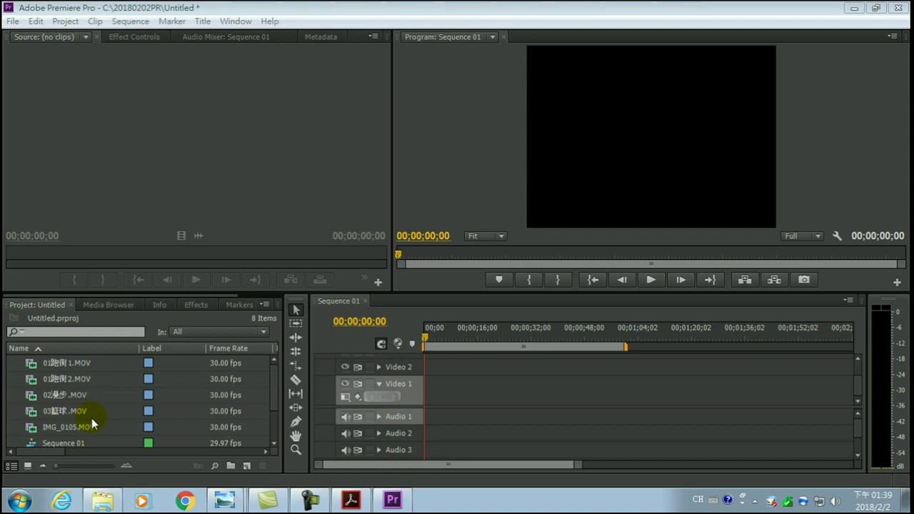
click(273, 389)
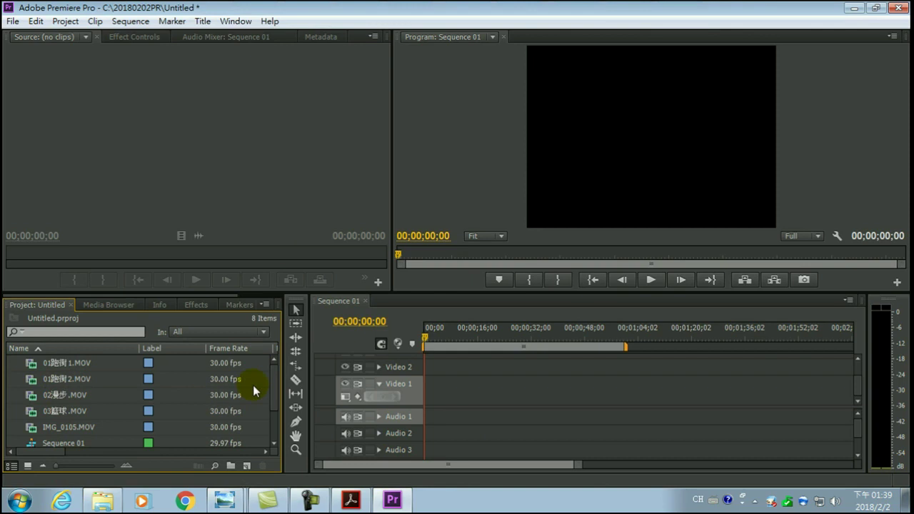
drag(274, 379, 269, 419)
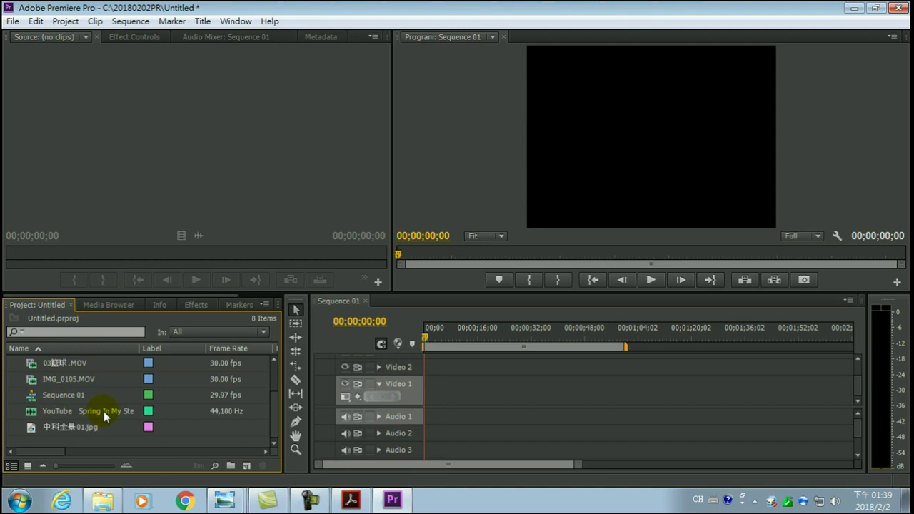
mouse_move(104, 412)
mouse_down()
mouse_move(465, 429)
mouse_move(435, 371)
mouse_up()
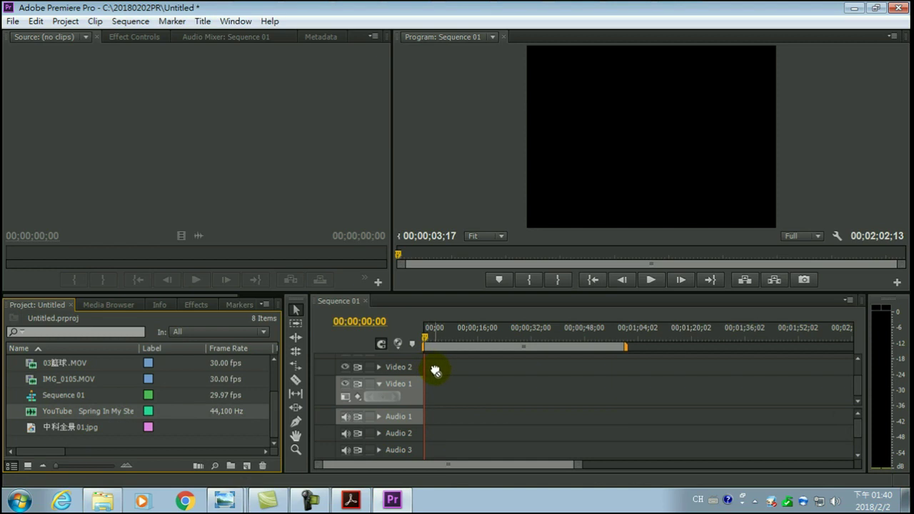
drag(435, 371, 444, 380)
Place the Spring In My Step MP3 on Audio 1, preview it, then shift it about 8 seconds later.
mouse_move(444, 380)
mouse_down()
mouse_move(430, 427)
mouse_move(495, 417)
mouse_up()
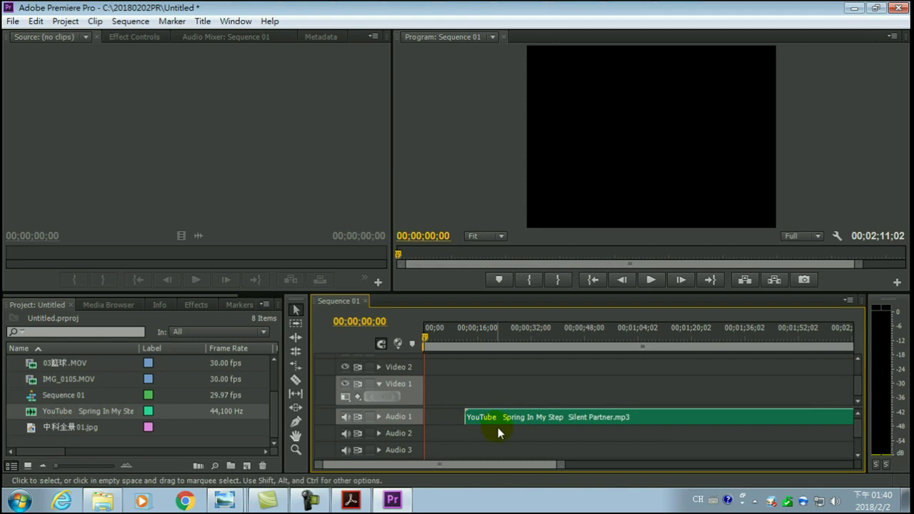
drag(512, 419, 472, 419)
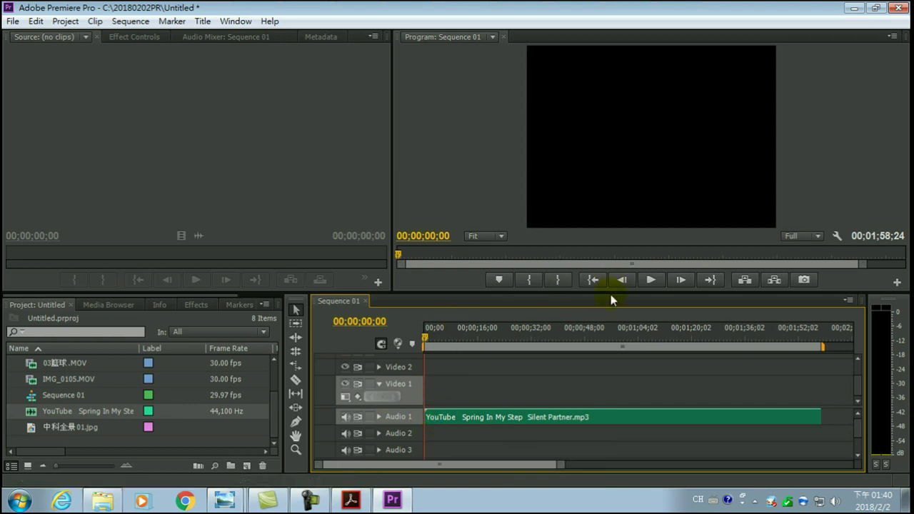
click(650, 280)
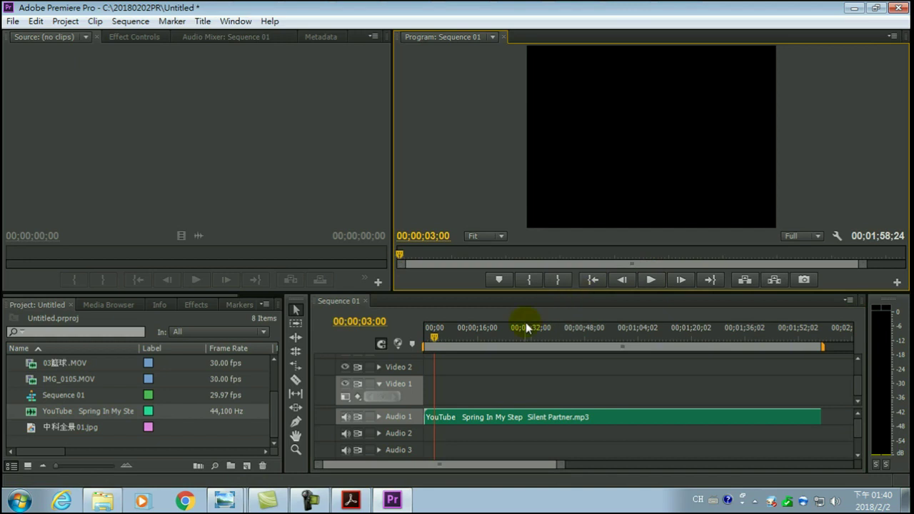
drag(435, 334, 413, 337)
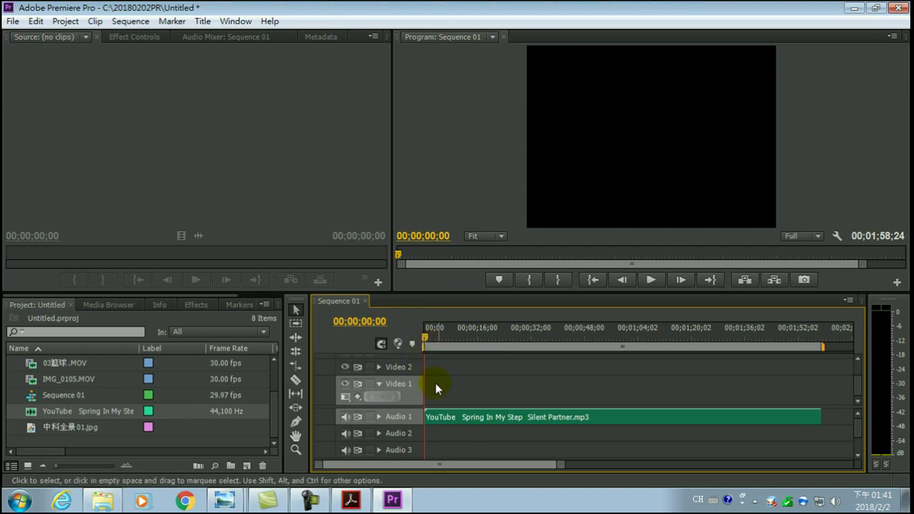
drag(450, 416, 486, 417)
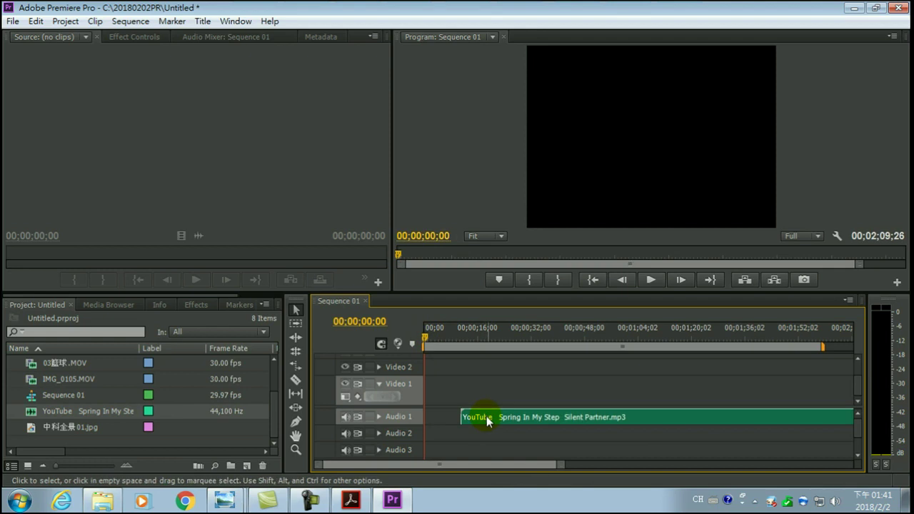
Preview the music, then snap the Spring In My Step clip on Audio 1 to 00;00.
drag(483, 419, 456, 419)
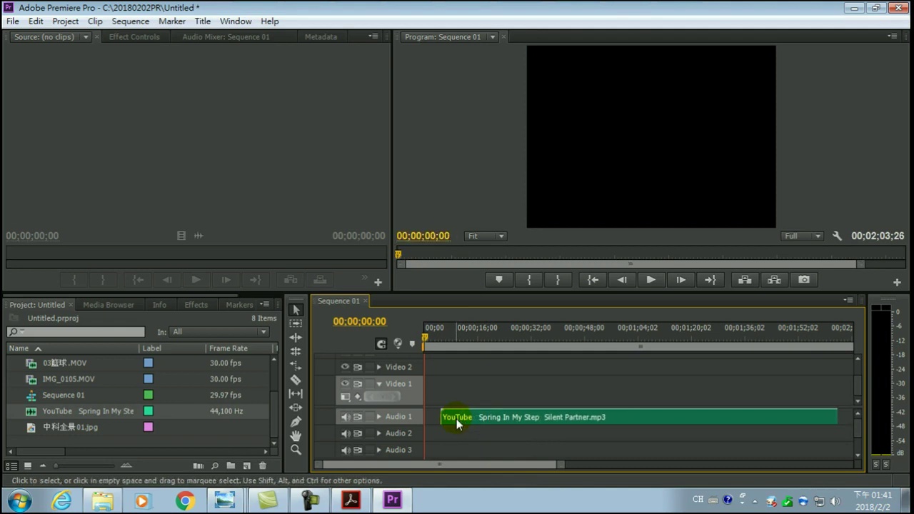
click(652, 278)
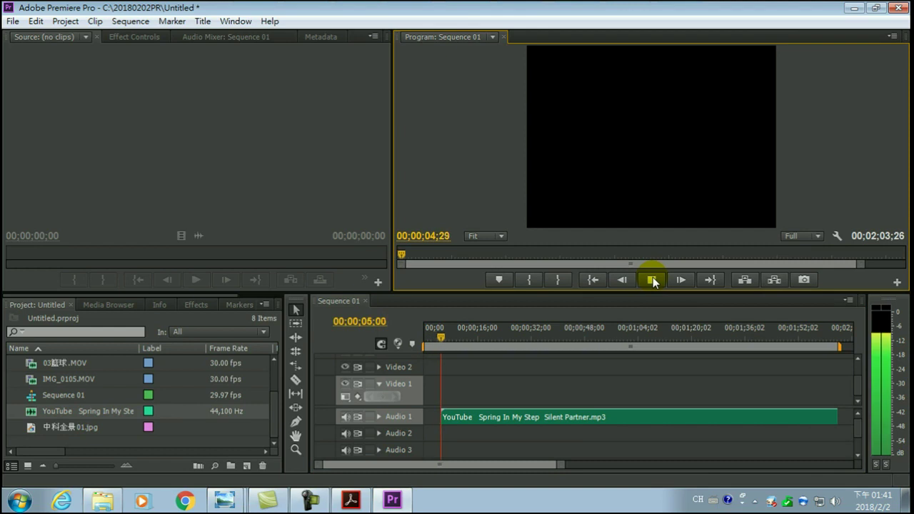
click(651, 279)
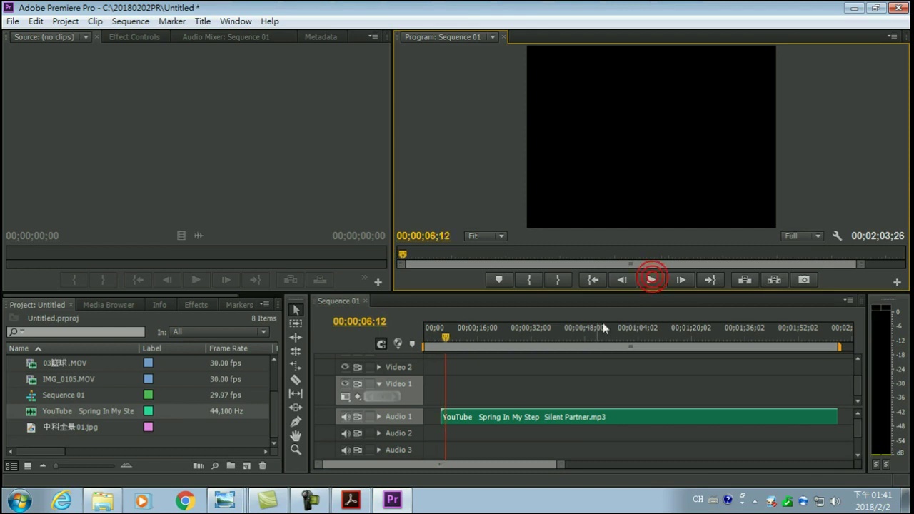
drag(503, 422, 486, 423)
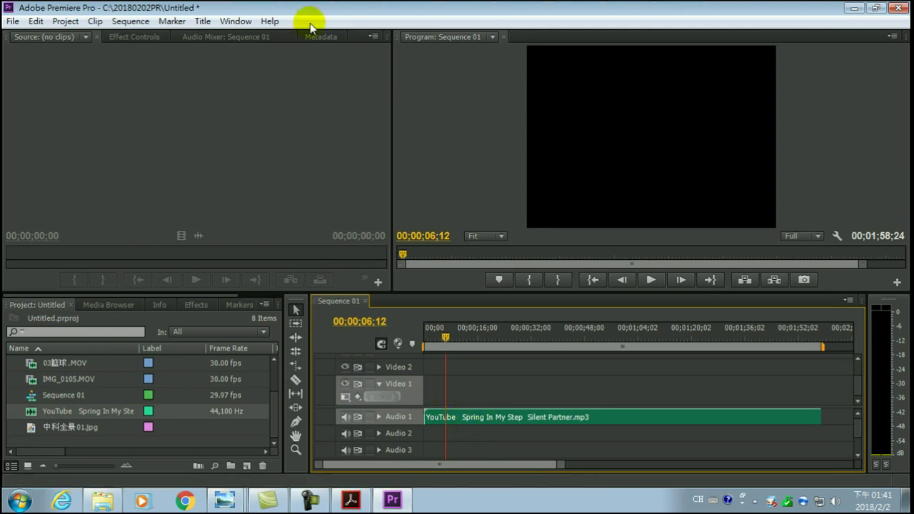
mouse_move(307, 21)
click(247, 28)
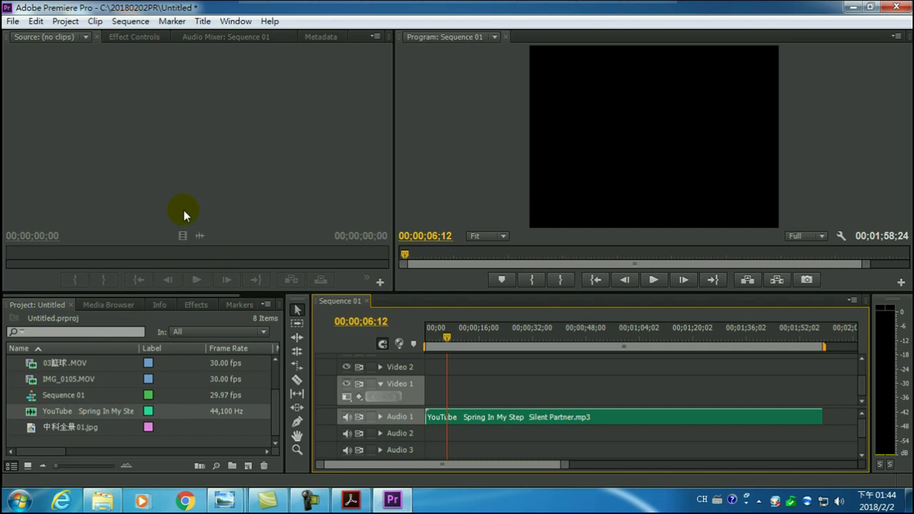
mouse_move(419, 50)
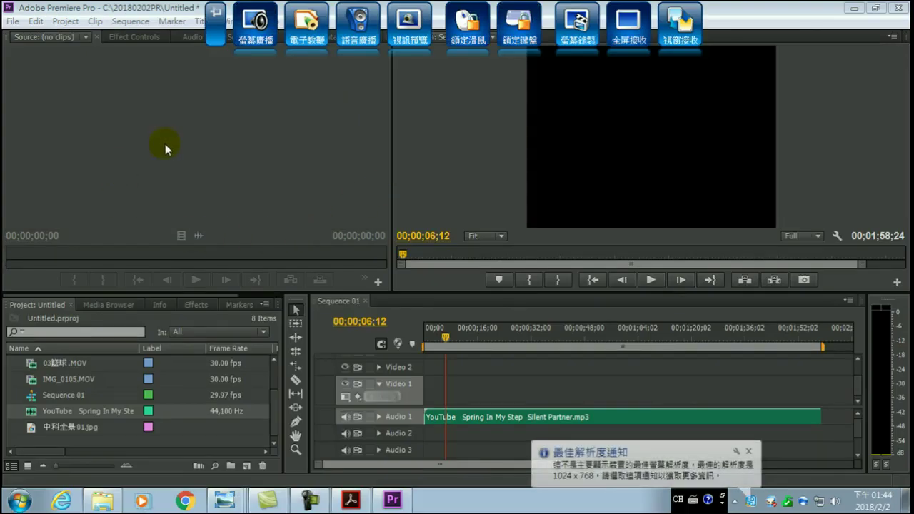
Save the project as 20180202 in the C:\20180202-PR-中科 folder.
click(14, 23)
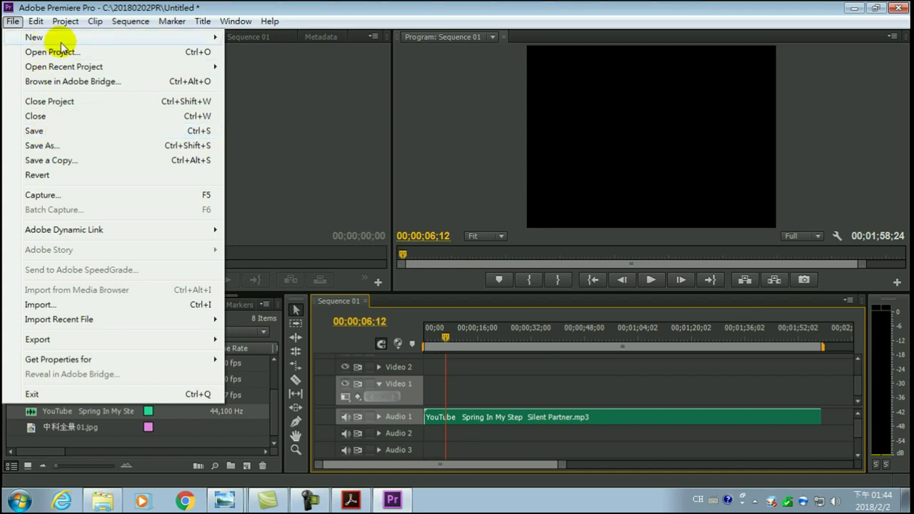
mouse_move(53, 66)
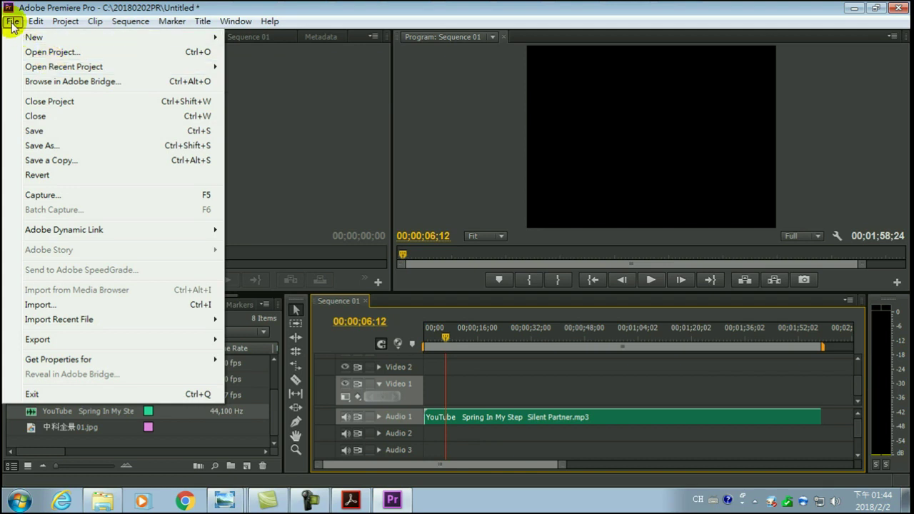
click(41, 146)
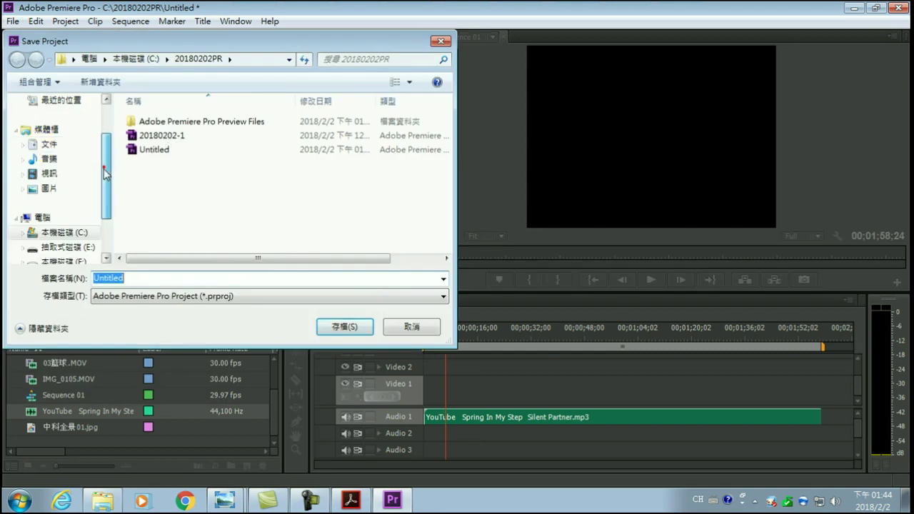
drag(105, 172, 105, 188)
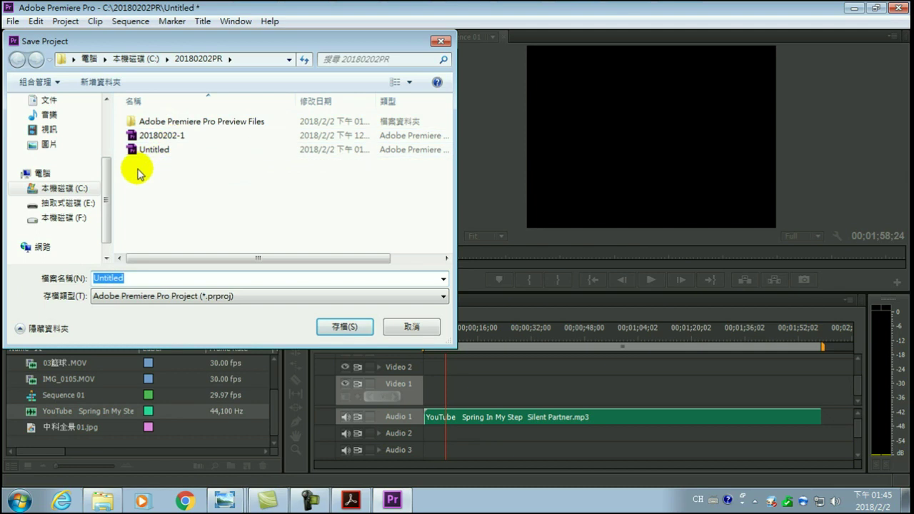
click(74, 189)
double_click(178, 164)
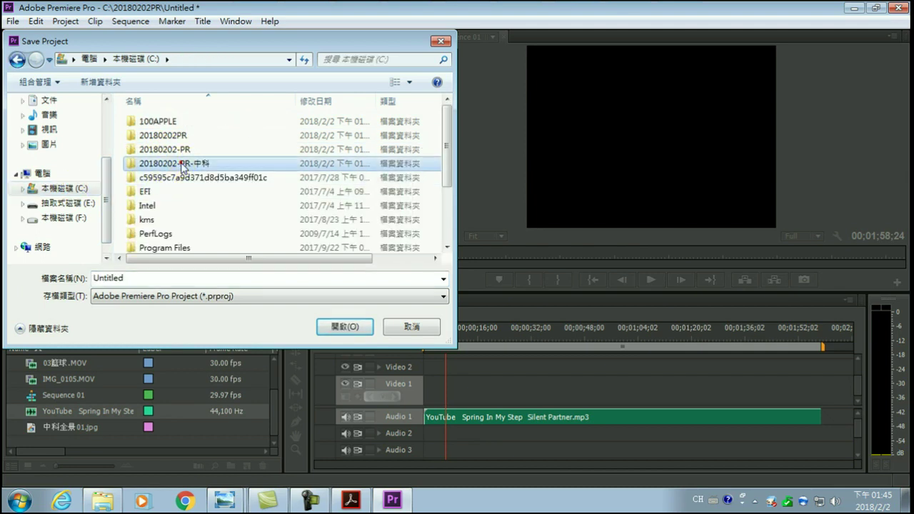
double_click(157, 278)
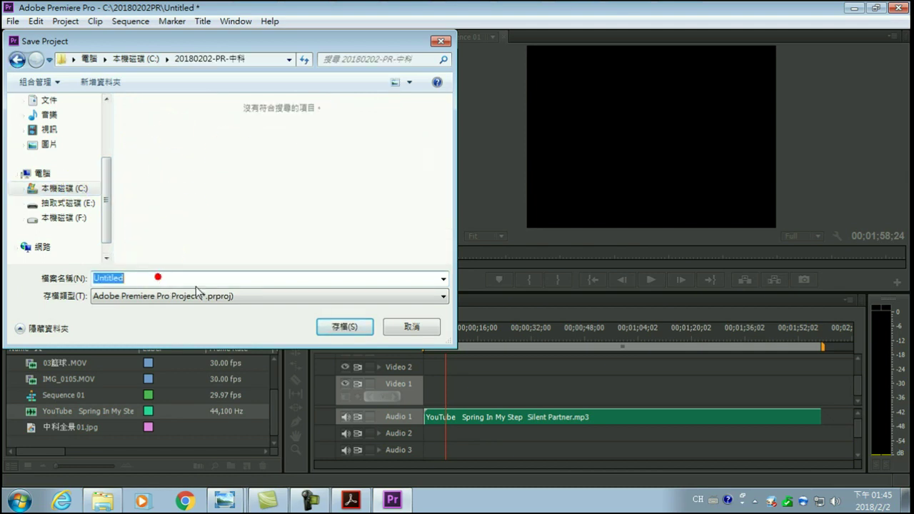
text(20)
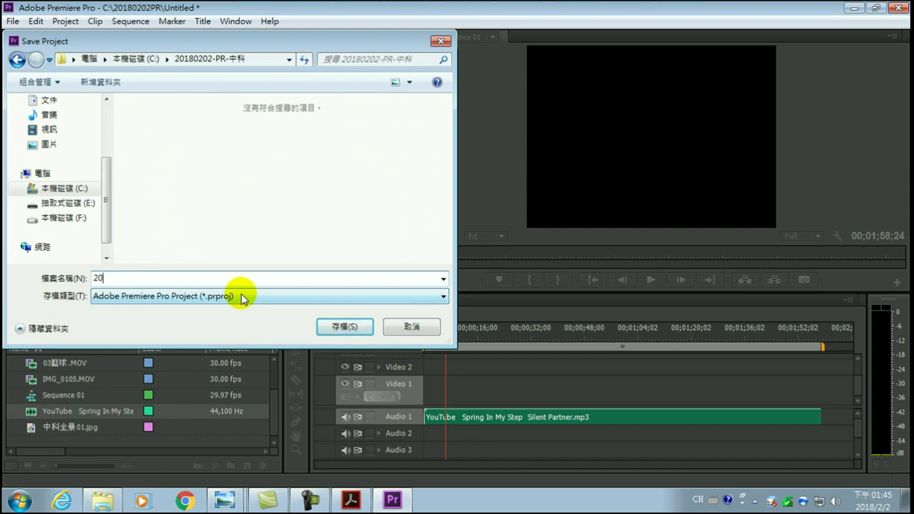
text(180202)
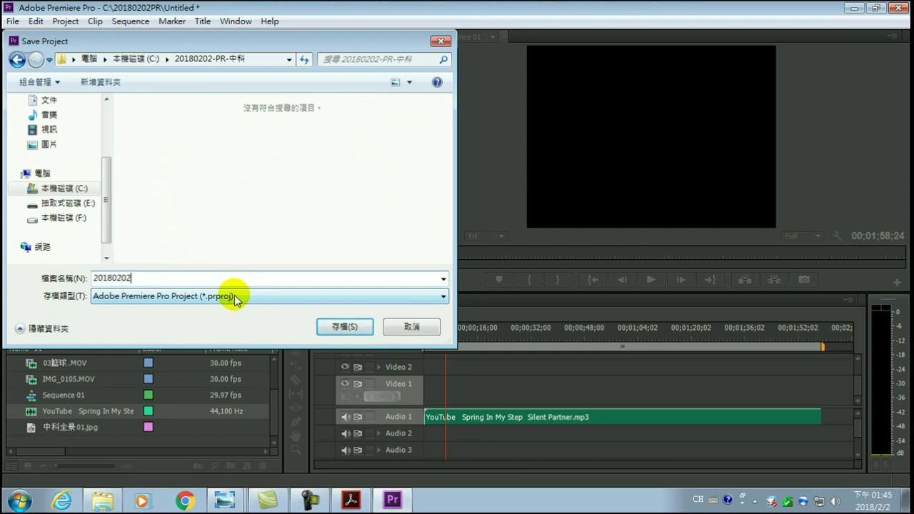
click(342, 326)
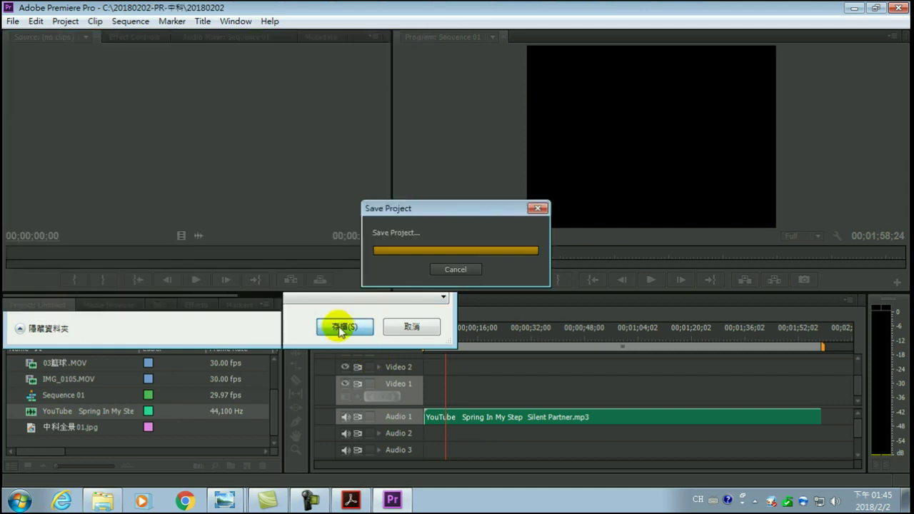
click(104, 500)
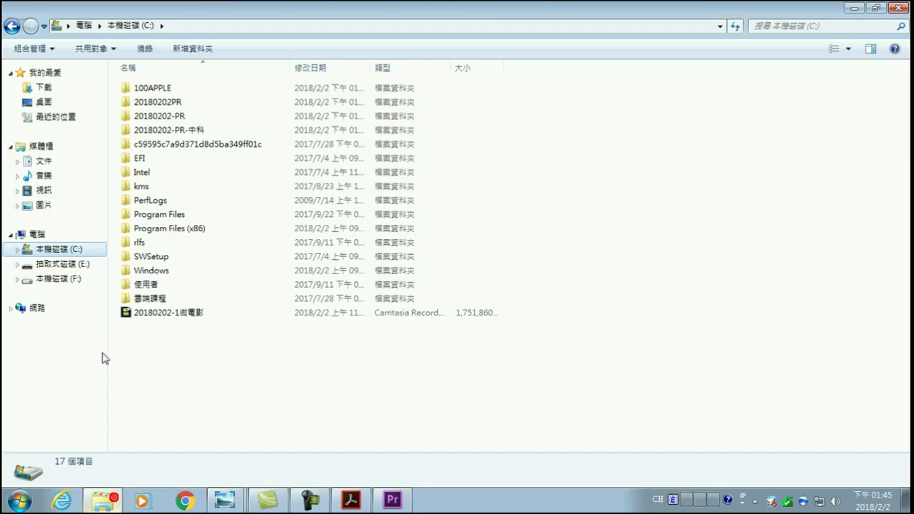
Open the 20180202-PR-中科 folder to confirm the 20180202 project file, then return to Premiere.
click(178, 133)
double_click(178, 135)
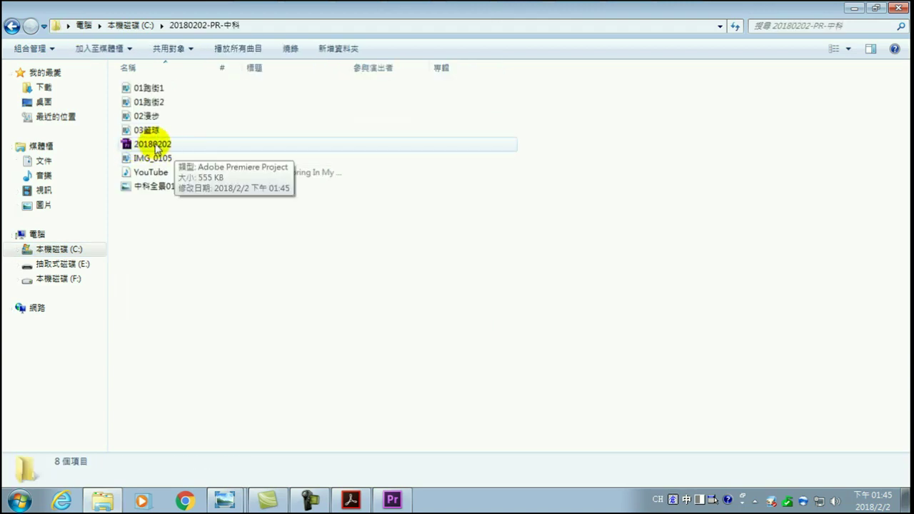
right_click(155, 147)
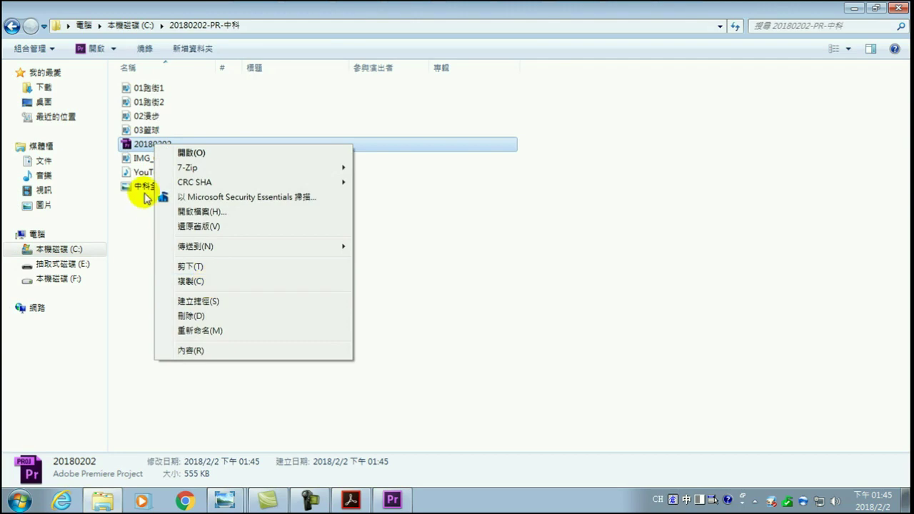
click(393, 259)
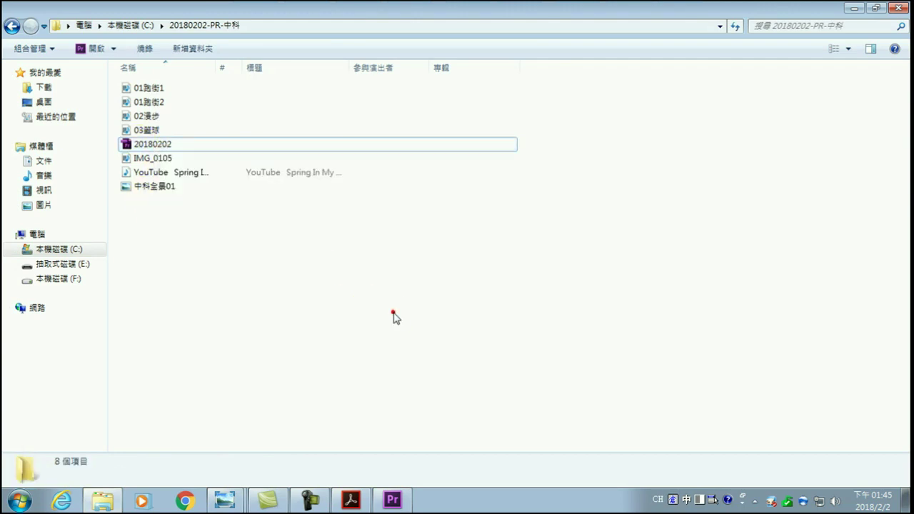
click(396, 496)
Drag the playhead back to 00;00;00;00 and select 中科全景01.jpg in the Project panel.
mouse_move(248, 21)
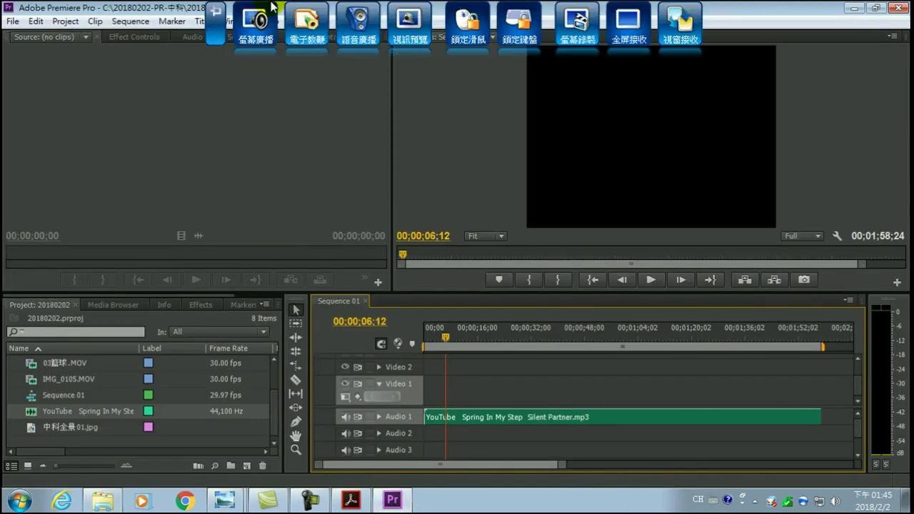
click(248, 27)
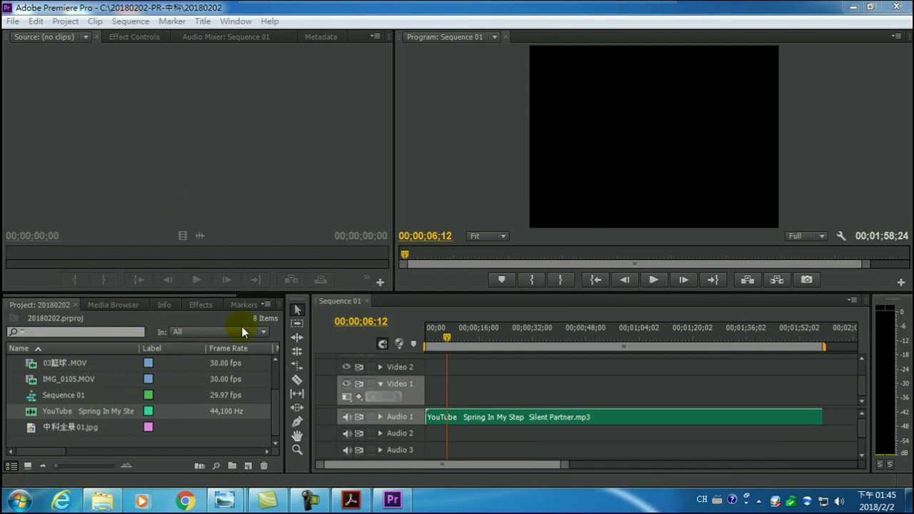
click(440, 341)
drag(440, 344, 418, 346)
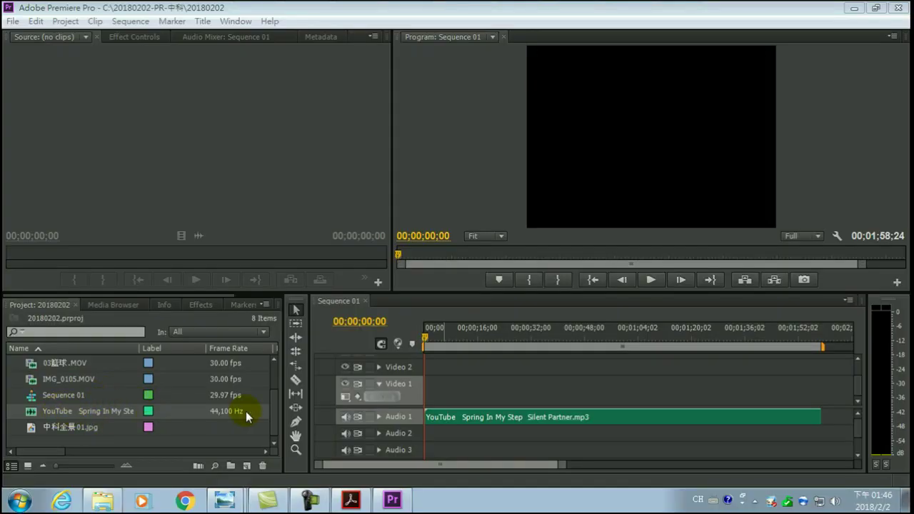
click(57, 425)
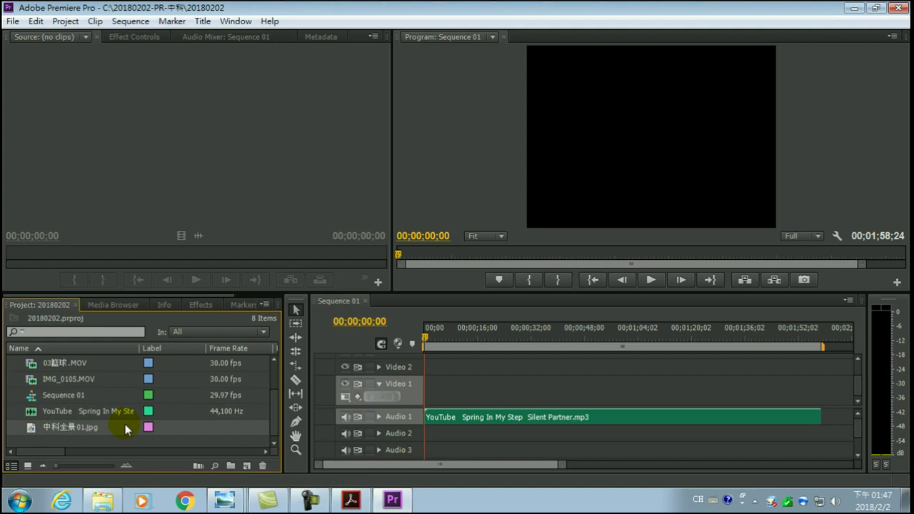
Add 中科全景01.jpg at the start of Video 1, lengthen it slightly, and preview at system volume 36.
mouse_move(91, 426)
mouse_down()
mouse_move(437, 396)
mouse_move(428, 397)
mouse_up()
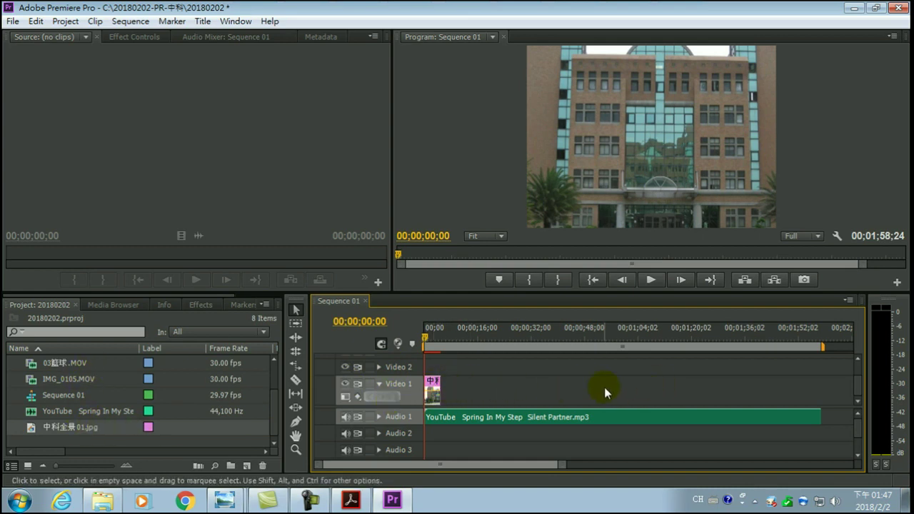
drag(431, 384, 435, 386)
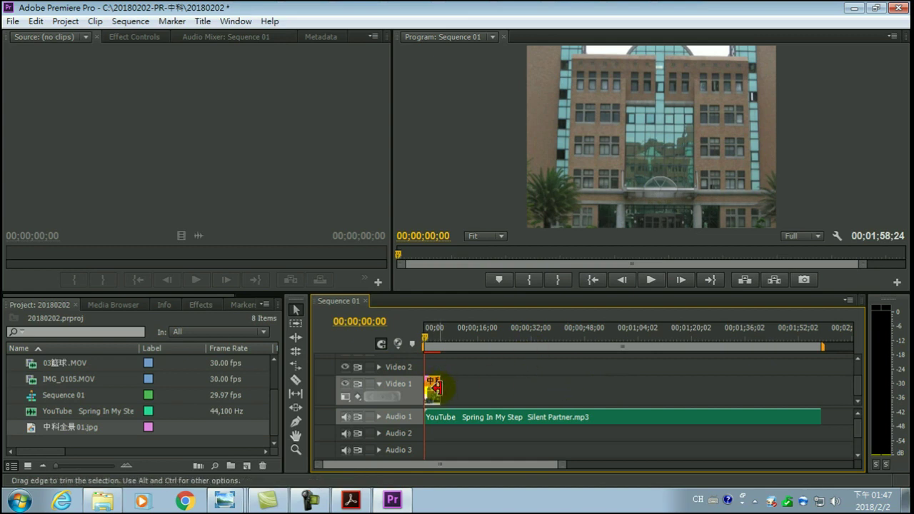
click(646, 279)
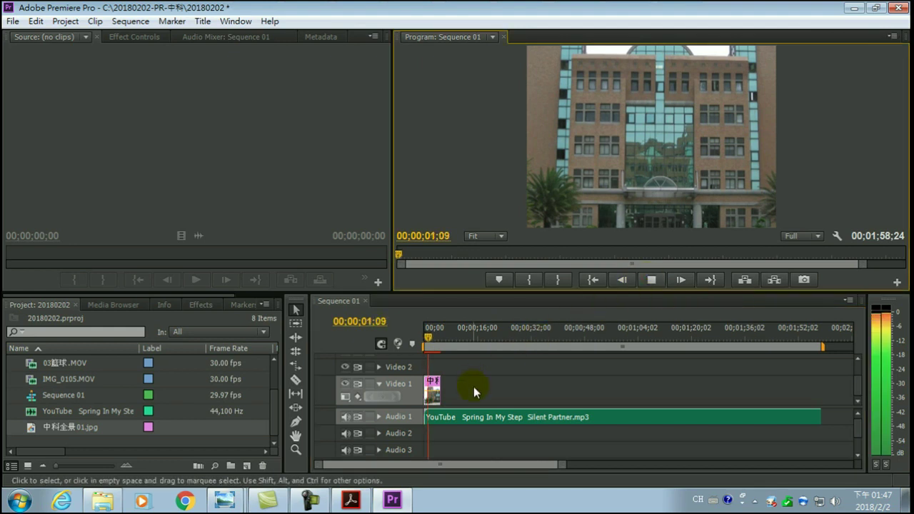
click(833, 505)
drag(833, 351, 832, 405)
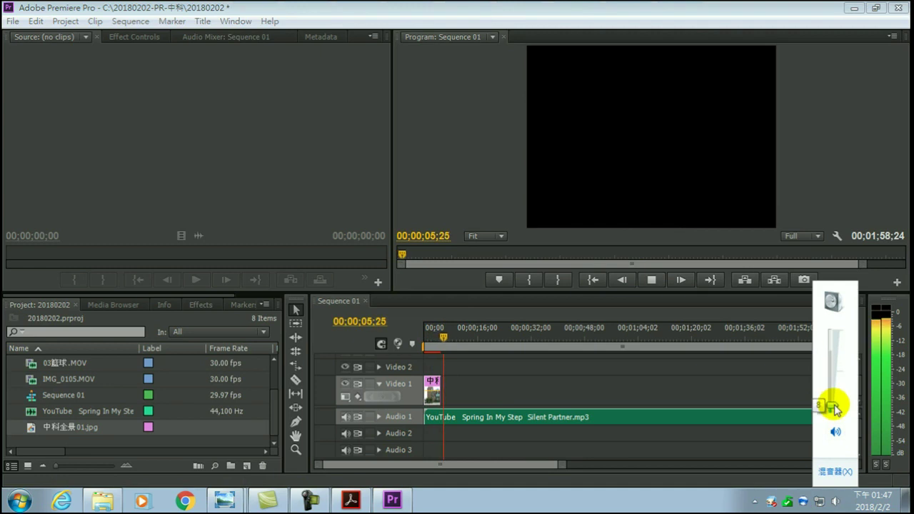
click(458, 343)
Return the playhead to 00;00;05;00 at the end of the photo clip.
drag(449, 342, 441, 345)
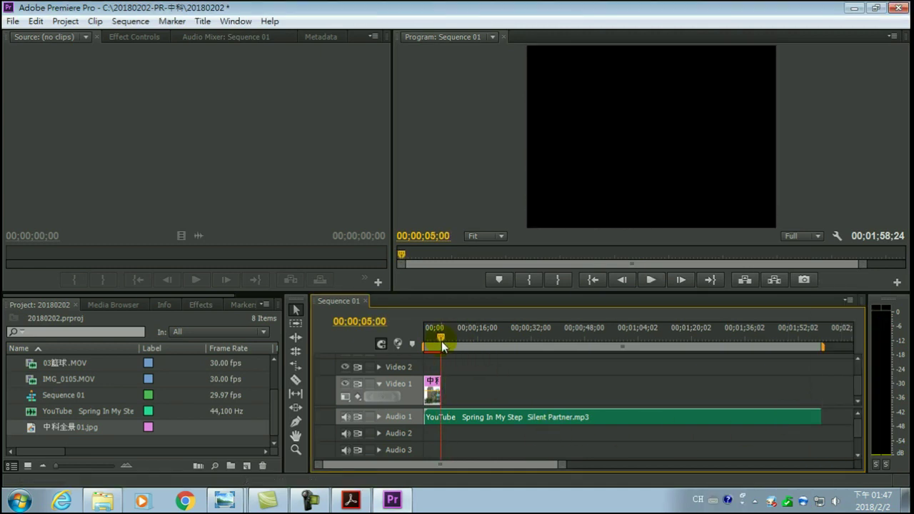
click(445, 389)
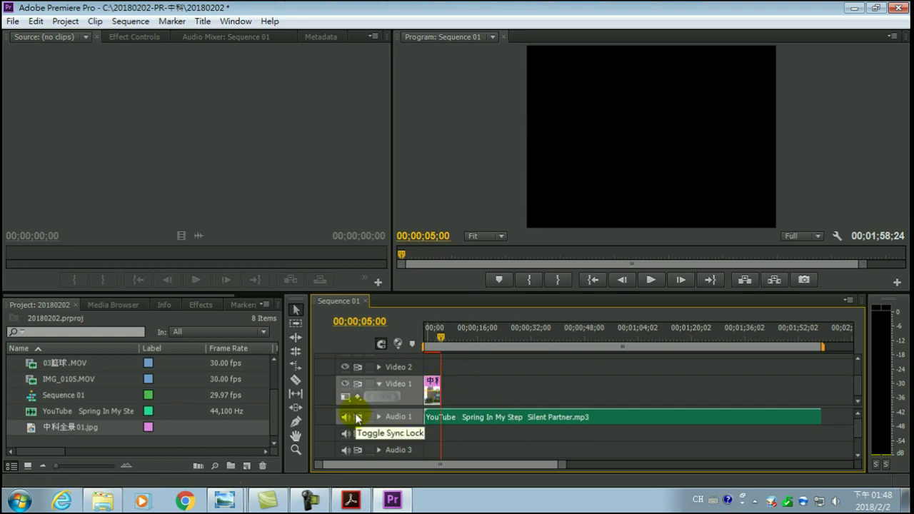
click(431, 241)
Jump the playhead to 00;00;10;00 and extend the photo clip toward 10 seconds.
click(426, 236)
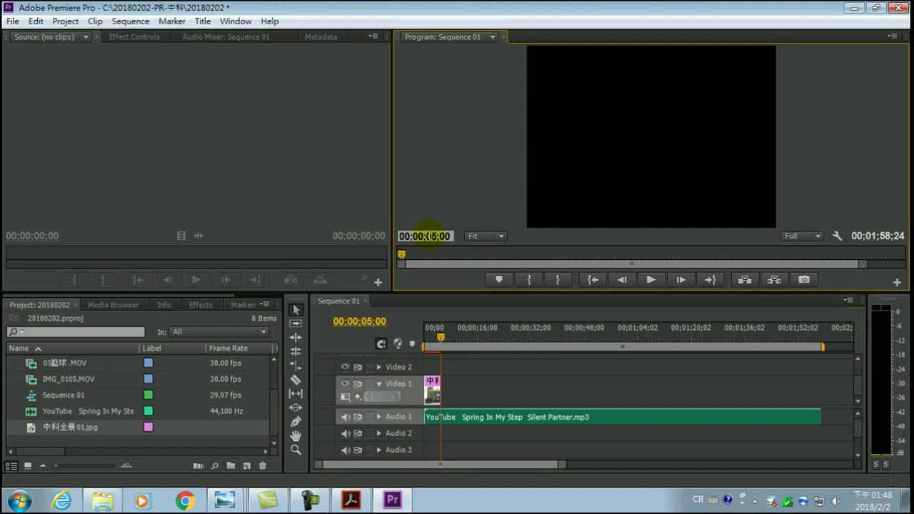
double_click(431, 236)
text(10)
key(Return)
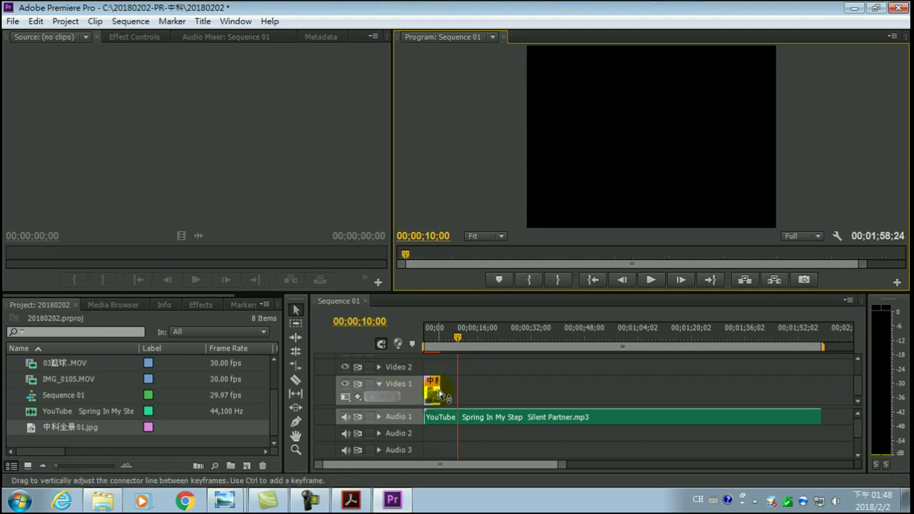
drag(433, 385, 447, 385)
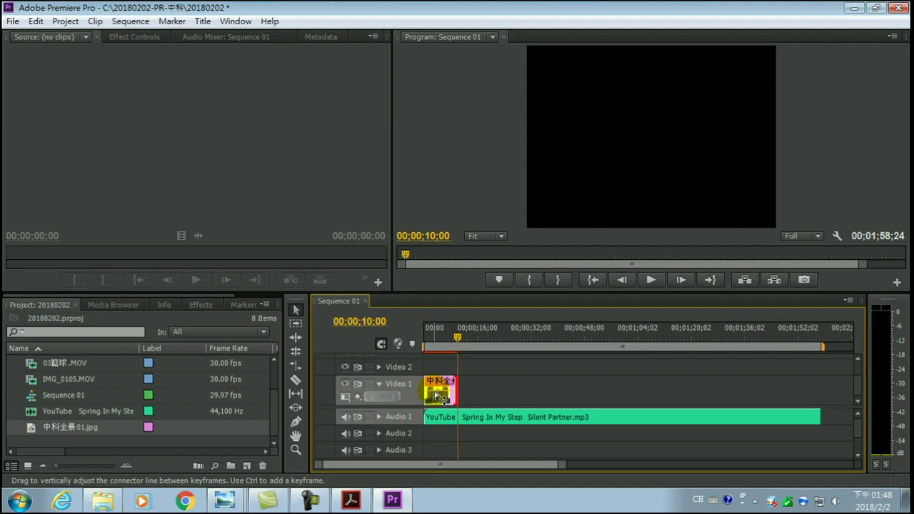
Undo the photo clip extension and scrub the playhead back to 00;00;04;24.
mouse_move(437, 395)
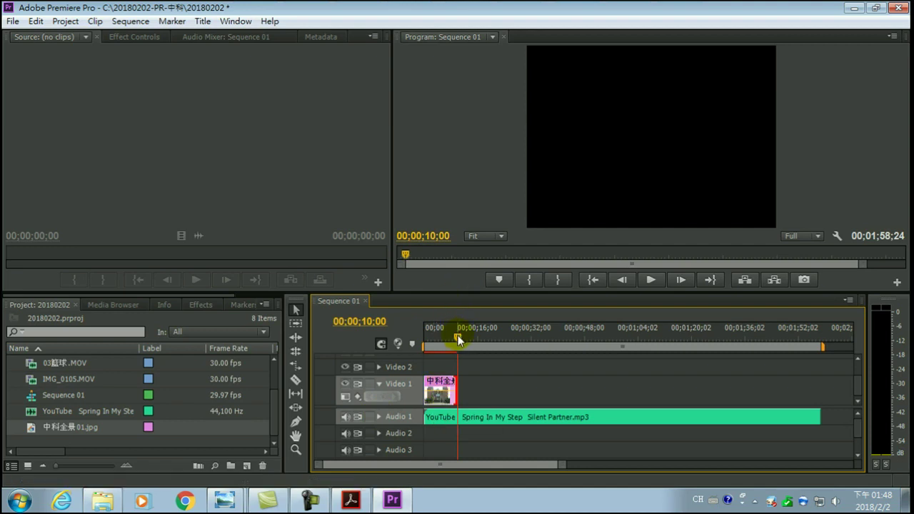
click(36, 22)
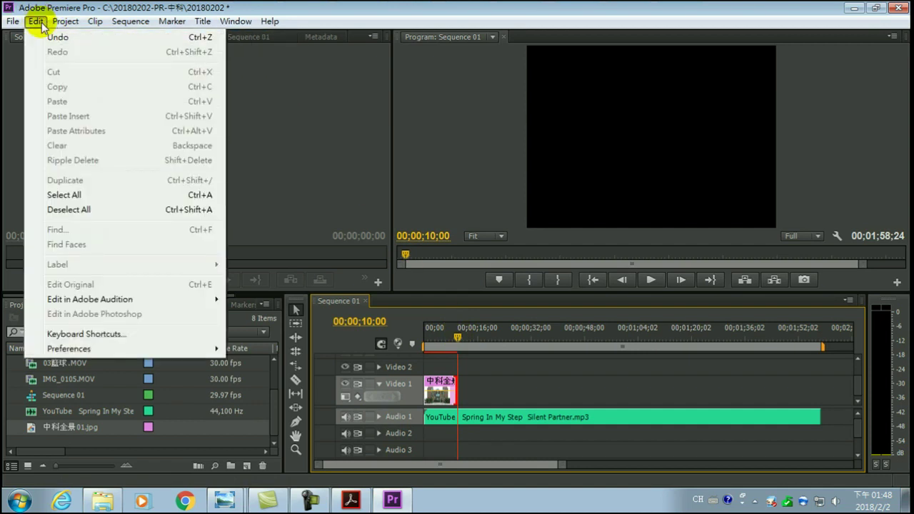
click(53, 38)
click(456, 336)
drag(454, 335, 437, 339)
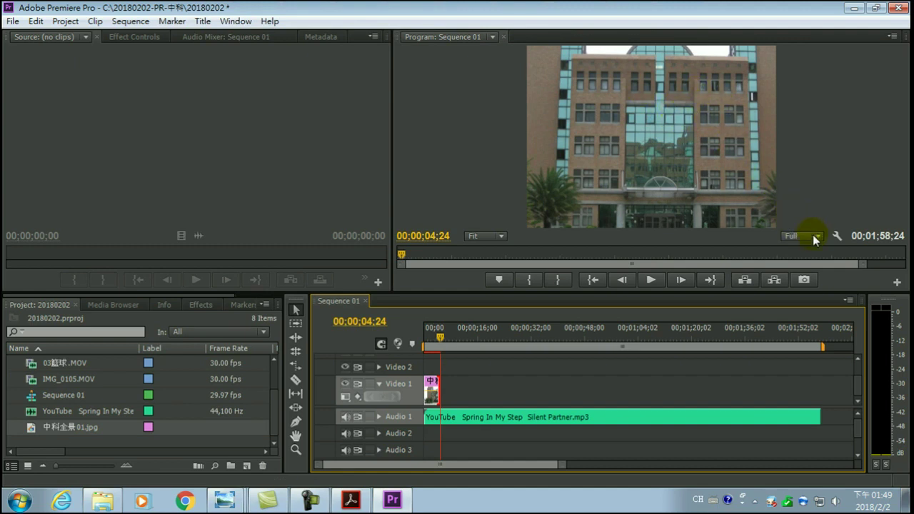
Set the Program monitor zoom to 25% to see the whole photo.
click(501, 237)
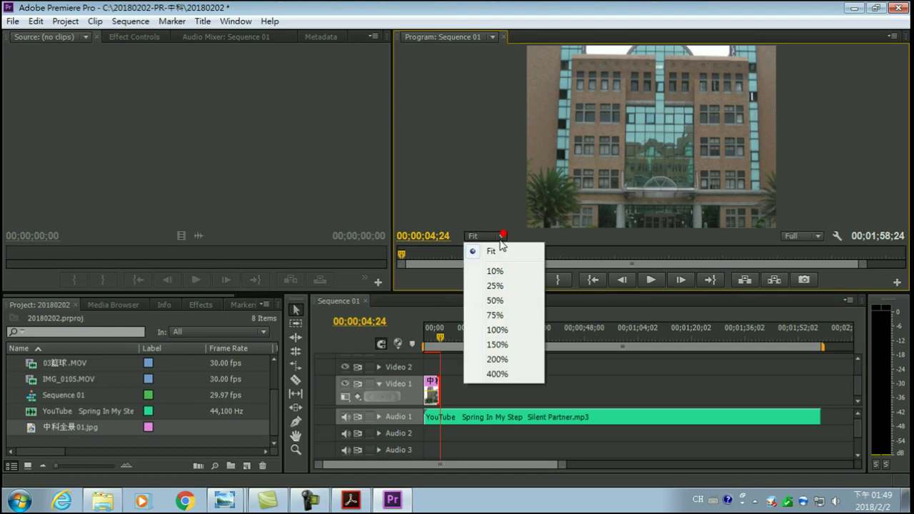
click(494, 301)
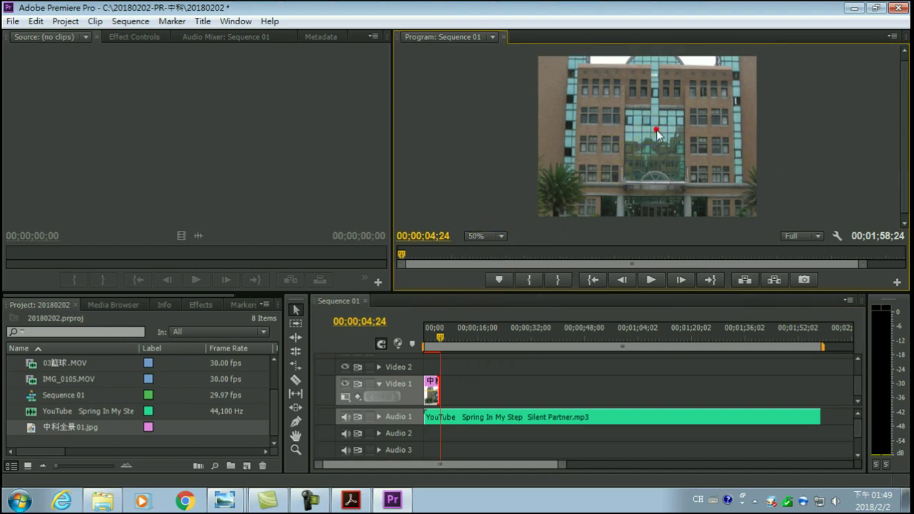
click(499, 237)
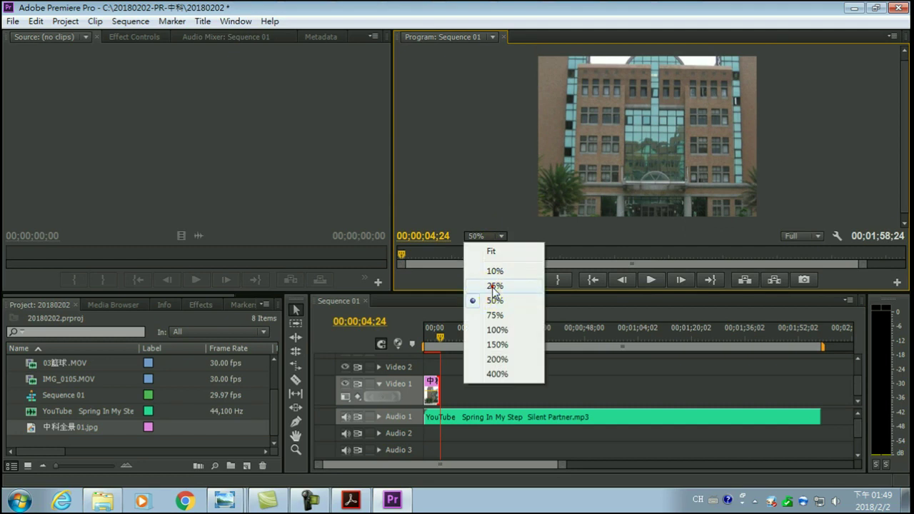
click(494, 287)
Scale the campus photo down with its corner handles and centre it in the frame.
click(632, 129)
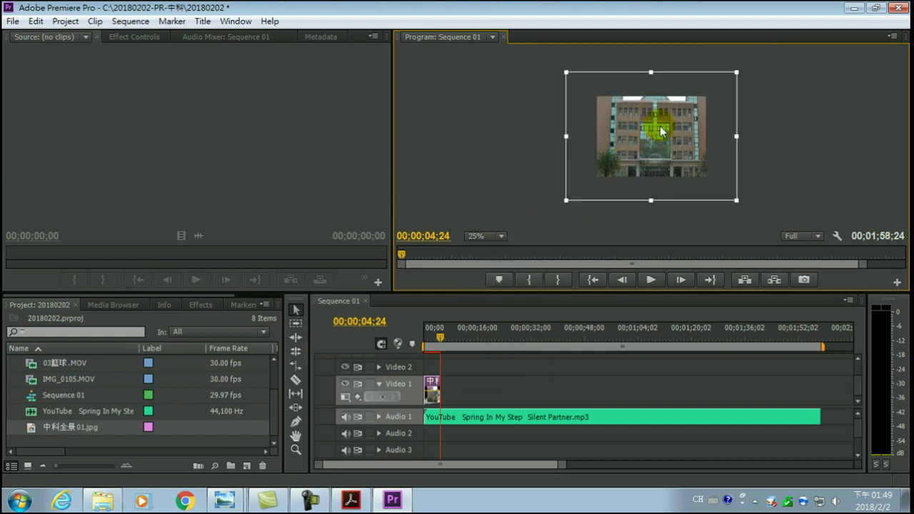
drag(677, 125, 681, 127)
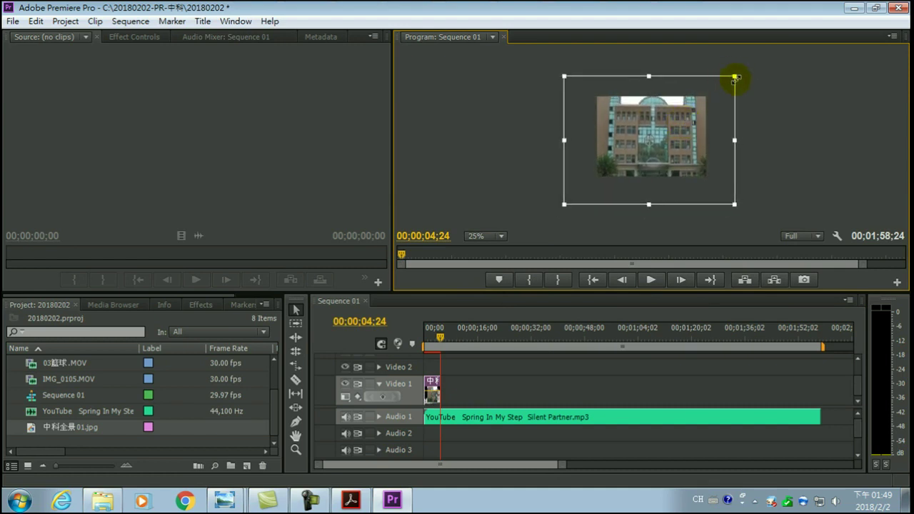
drag(735, 73, 692, 98)
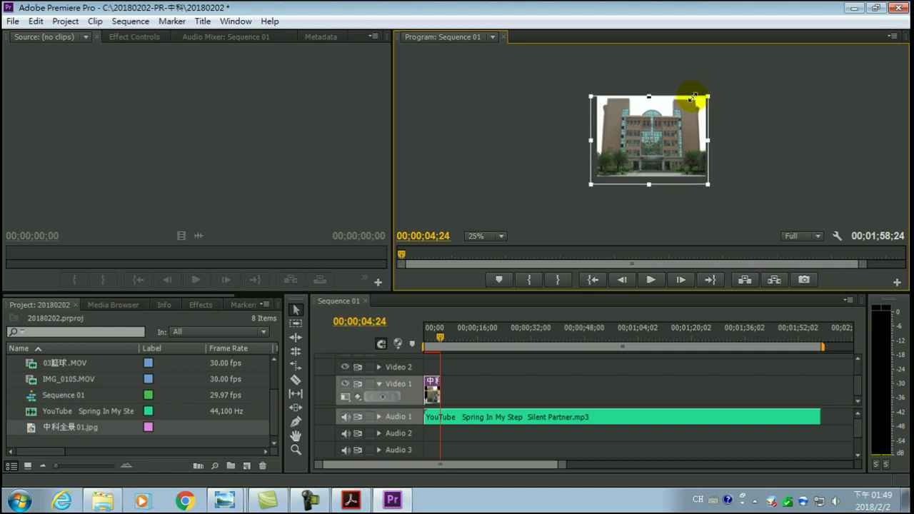
drag(686, 131, 689, 136)
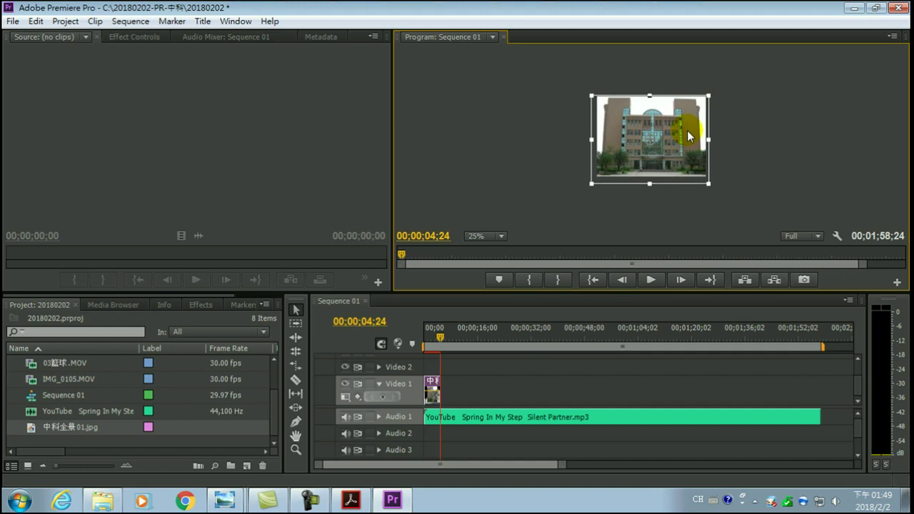
drag(590, 185, 593, 183)
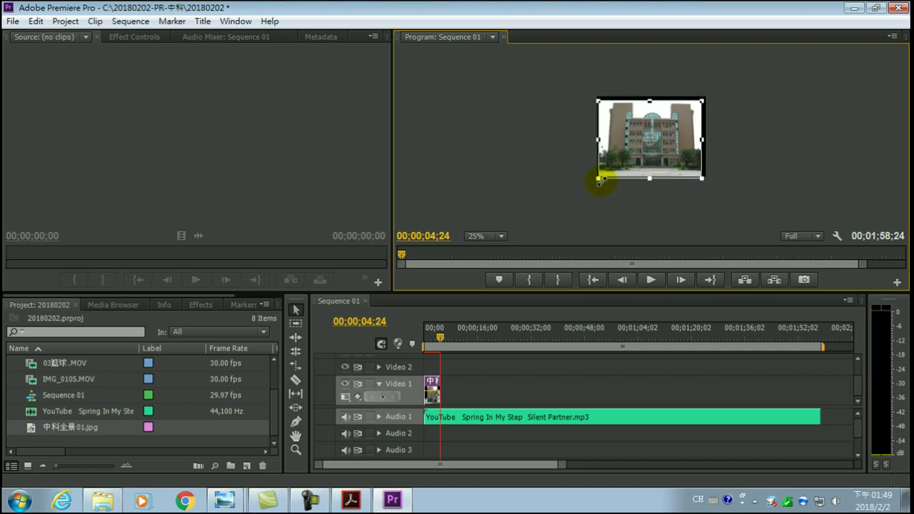
drag(645, 145, 649, 148)
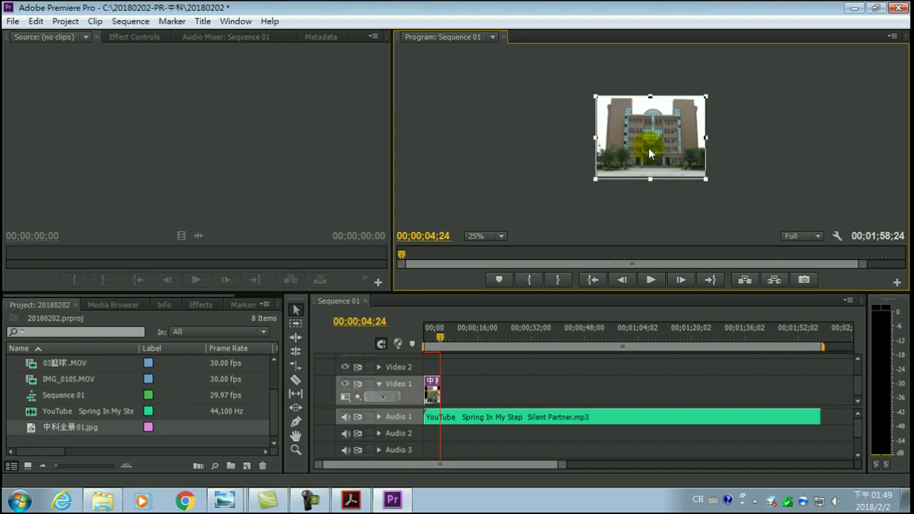
drag(705, 178, 707, 180)
click(760, 163)
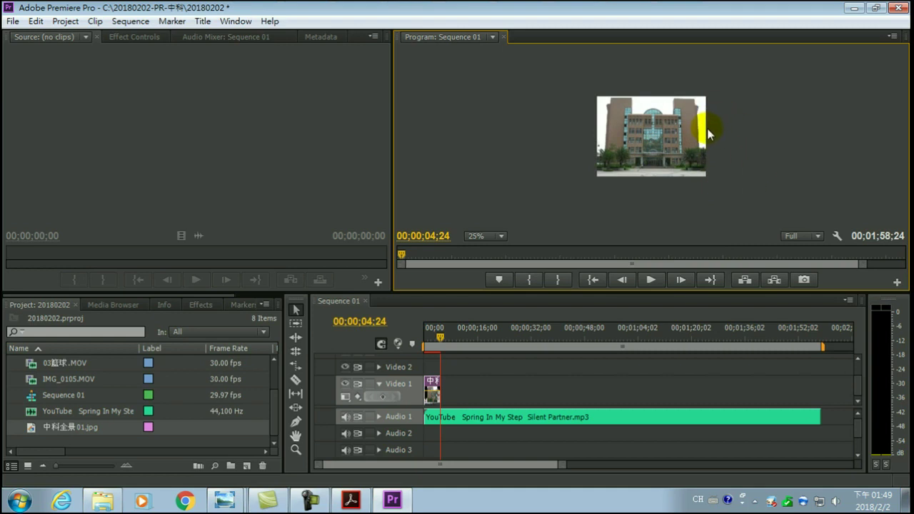
click(659, 128)
mouse_move(659, 128)
mouse_down()
mouse_move(648, 131)
mouse_move(685, 122)
mouse_up()
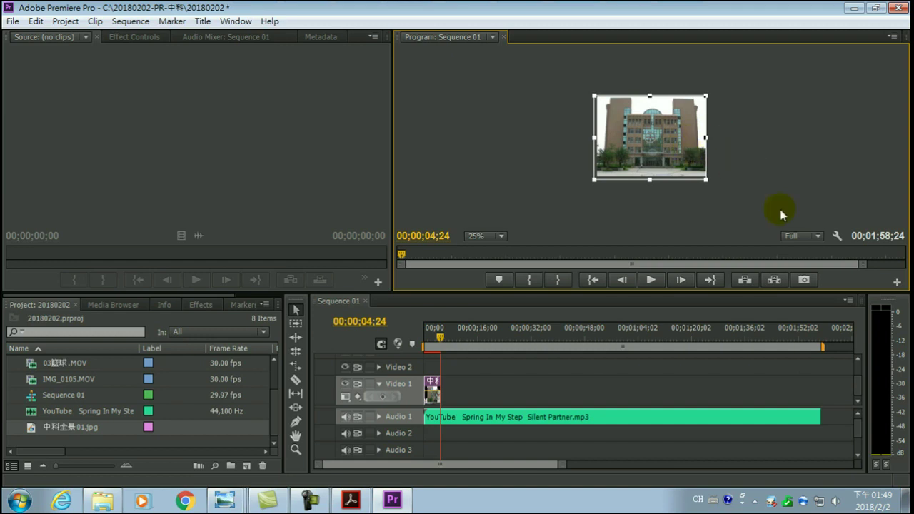
click(500, 235)
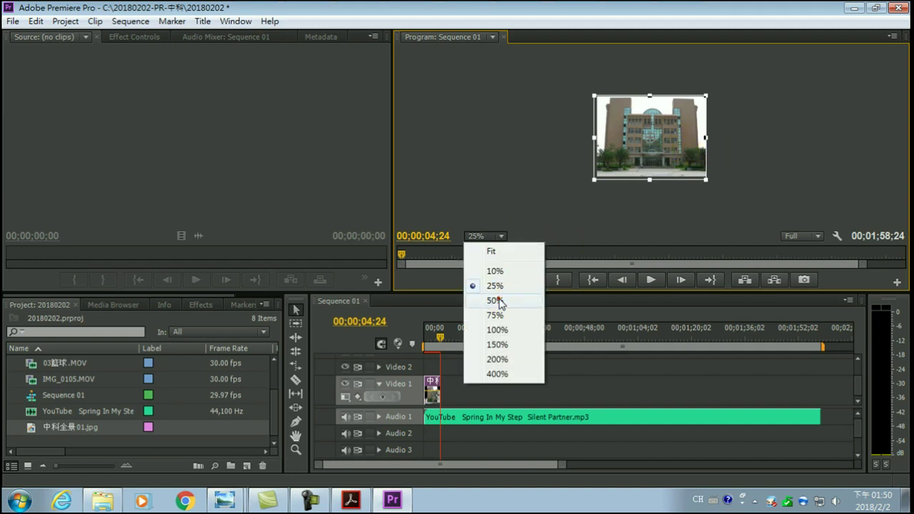
At 50% zoom, play the sequence from 00;00 and stop at 00;00;08;01.
click(494, 302)
click(798, 125)
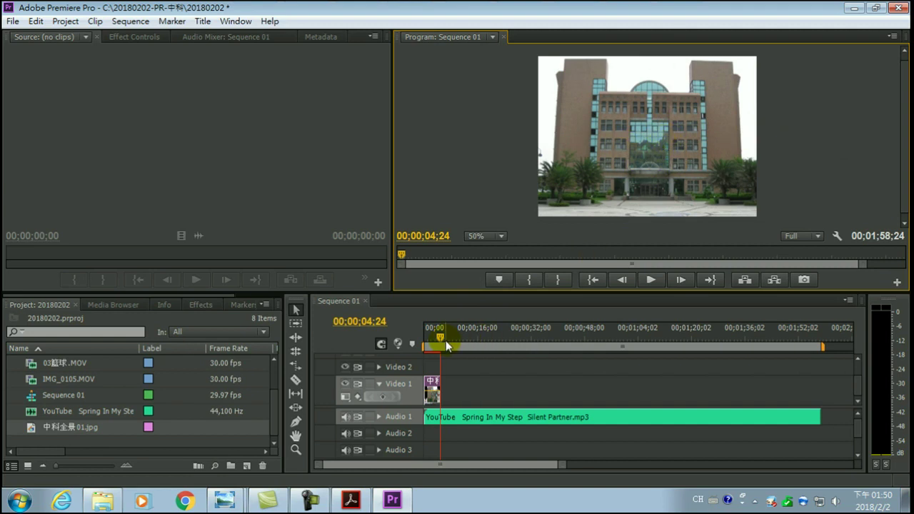
drag(439, 335, 425, 334)
click(651, 279)
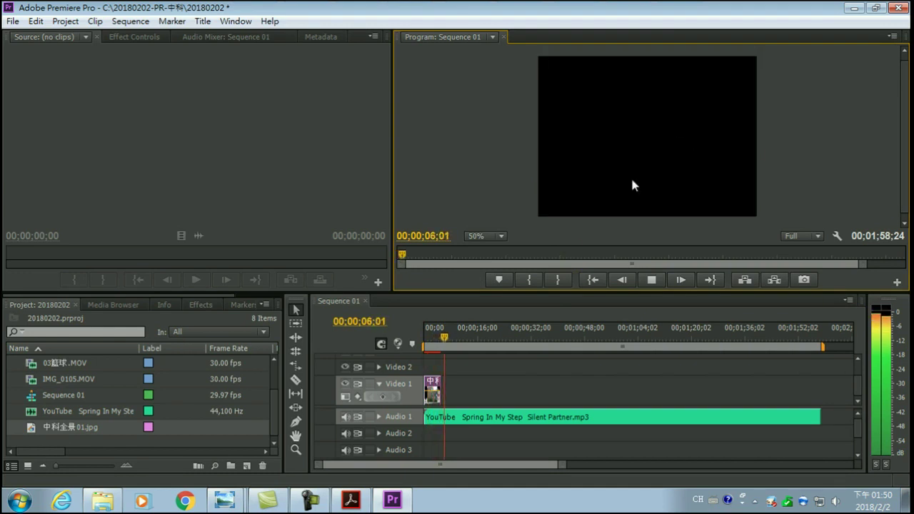
click(649, 279)
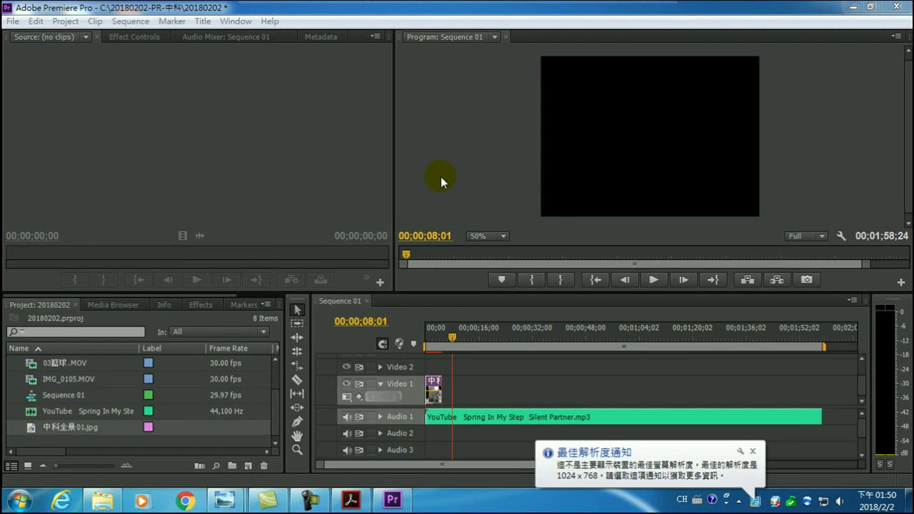
click(13, 21)
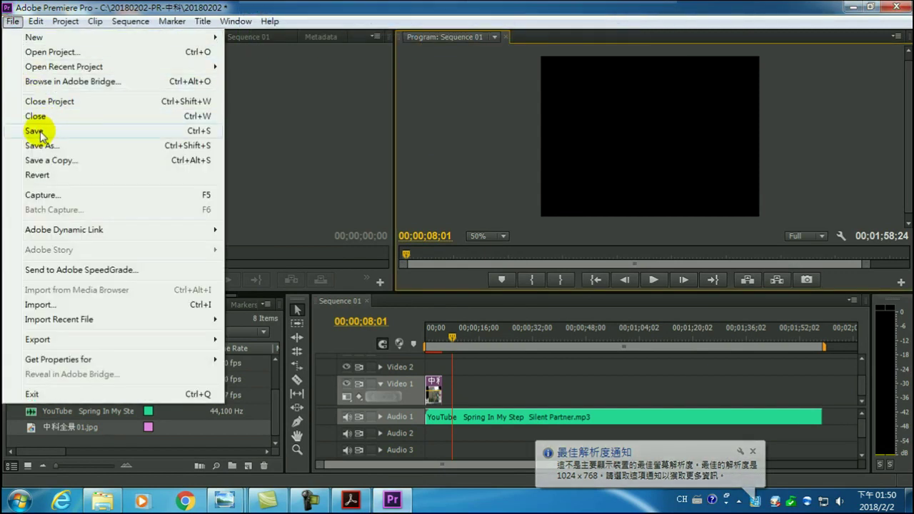
click(40, 132)
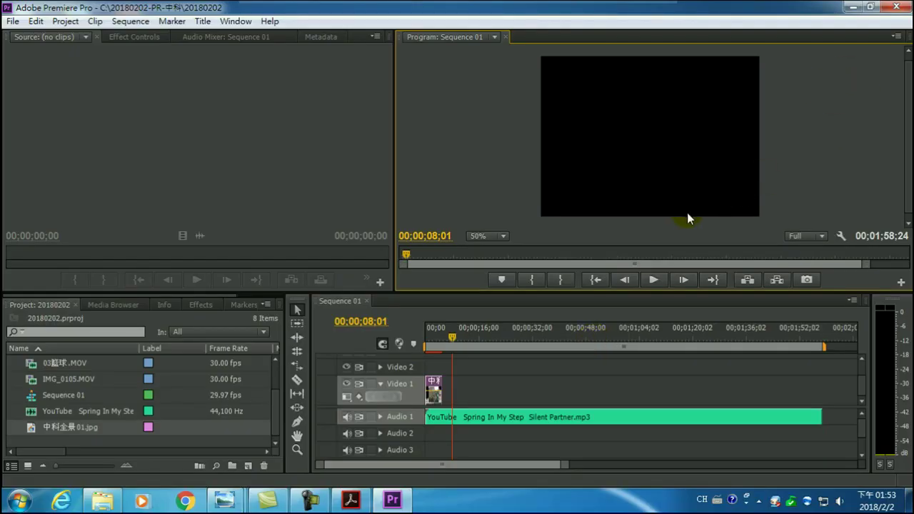
click(284, 21)
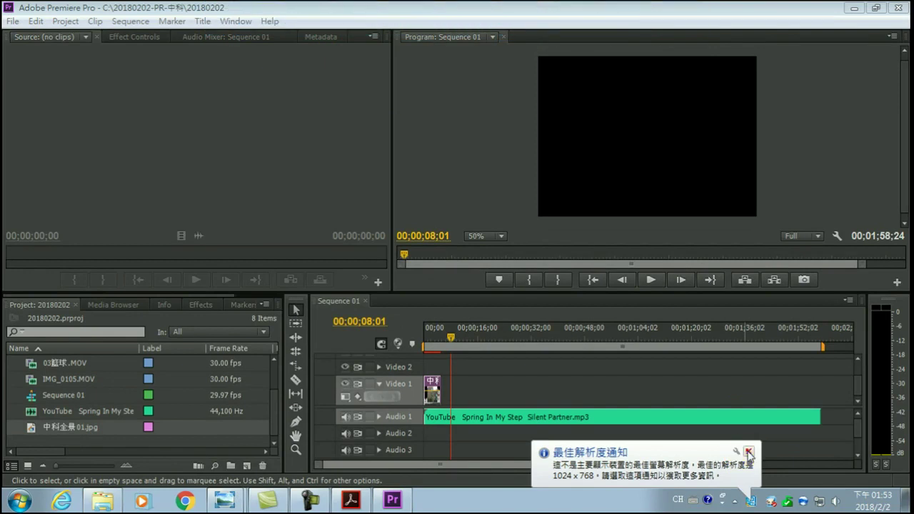
click(748, 451)
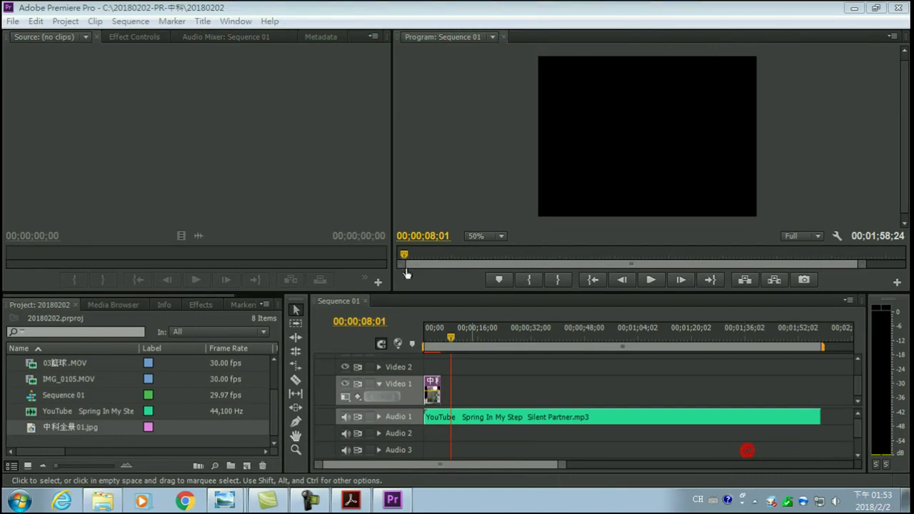
click(449, 334)
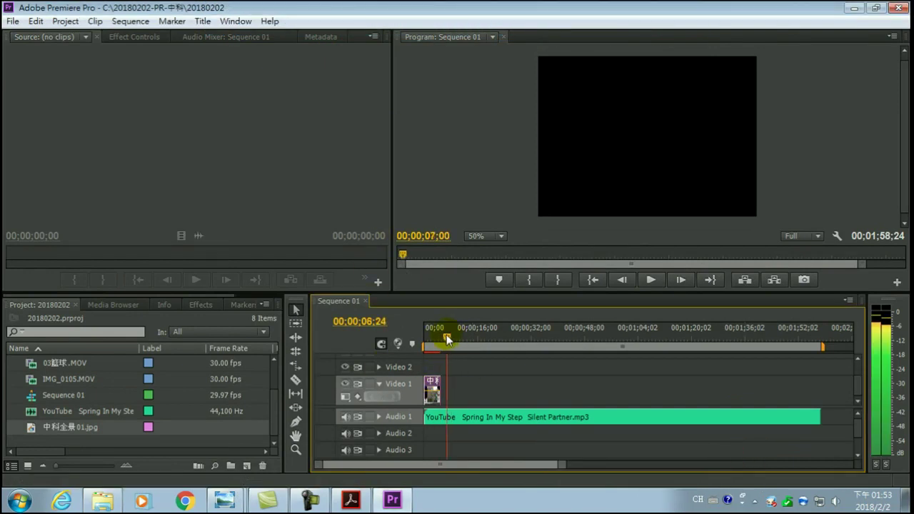
drag(449, 334, 439, 335)
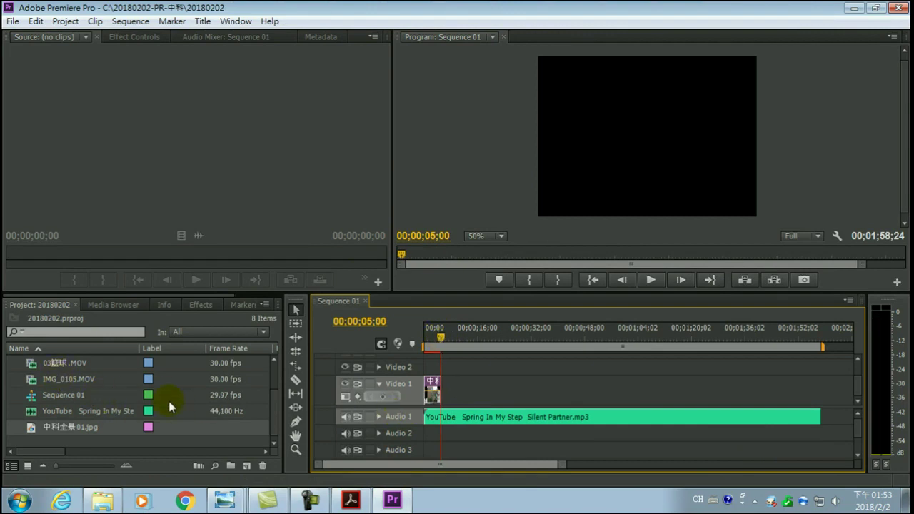
drag(271, 422, 276, 395)
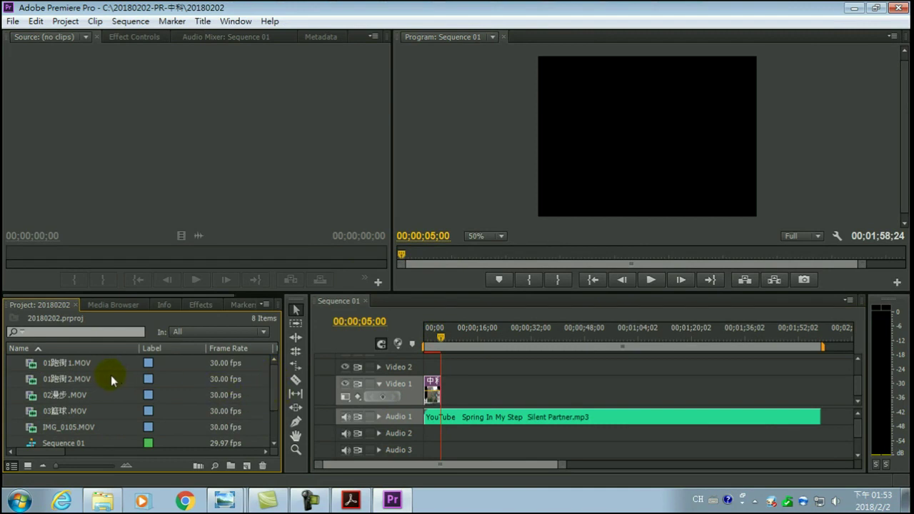
click(73, 360)
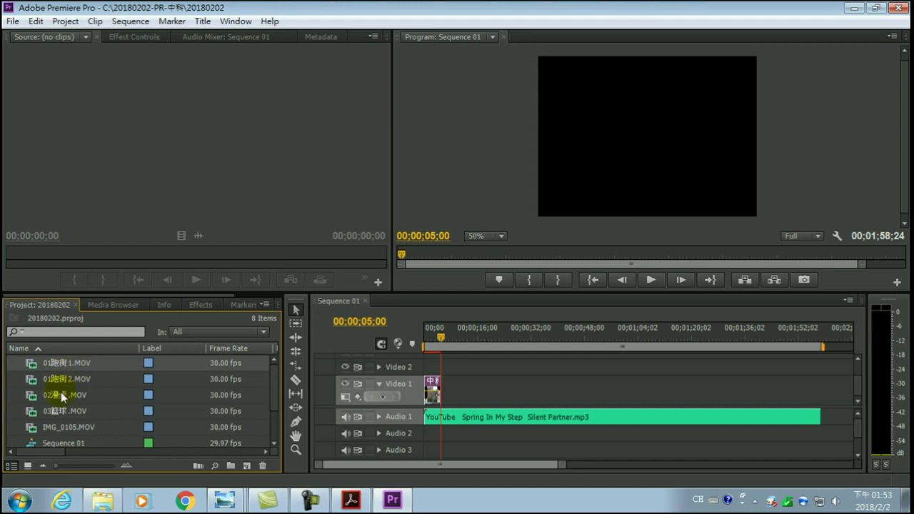
click(62, 394)
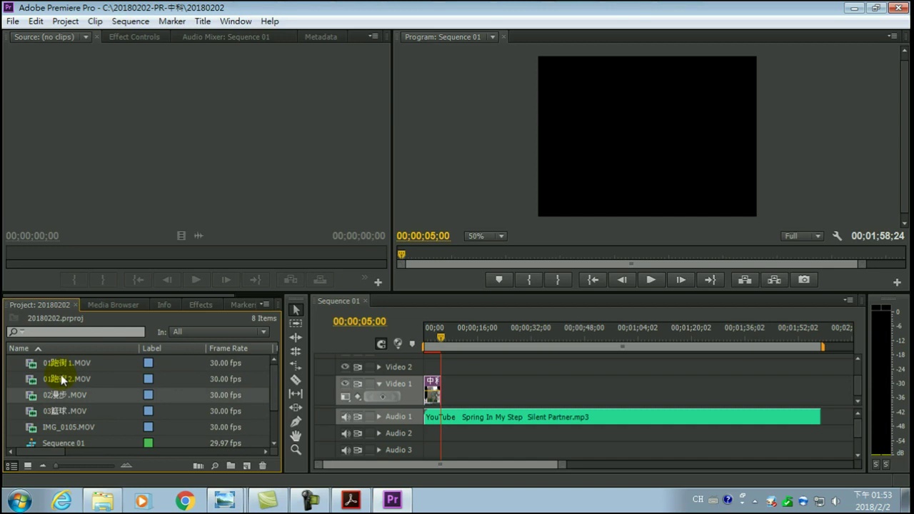
Insert 02漫步.MOV on Video 1 at 5 seconds after the photo, then zoom the timeline.
drag(64, 393, 249, 397)
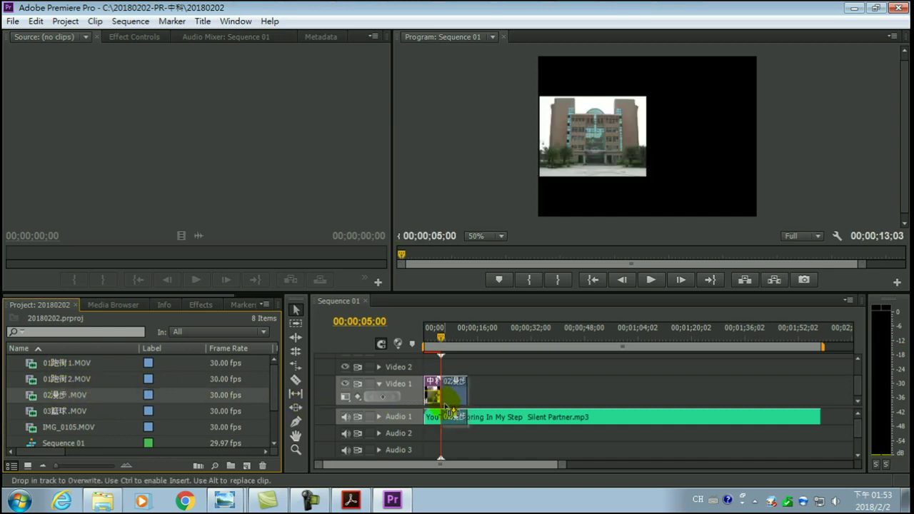
drag(250, 397, 449, 409)
click(460, 389)
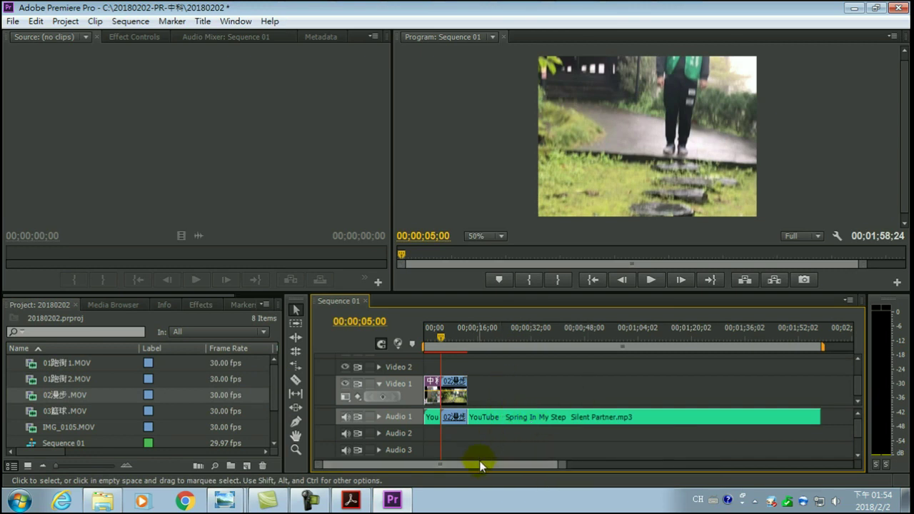
drag(562, 464, 638, 464)
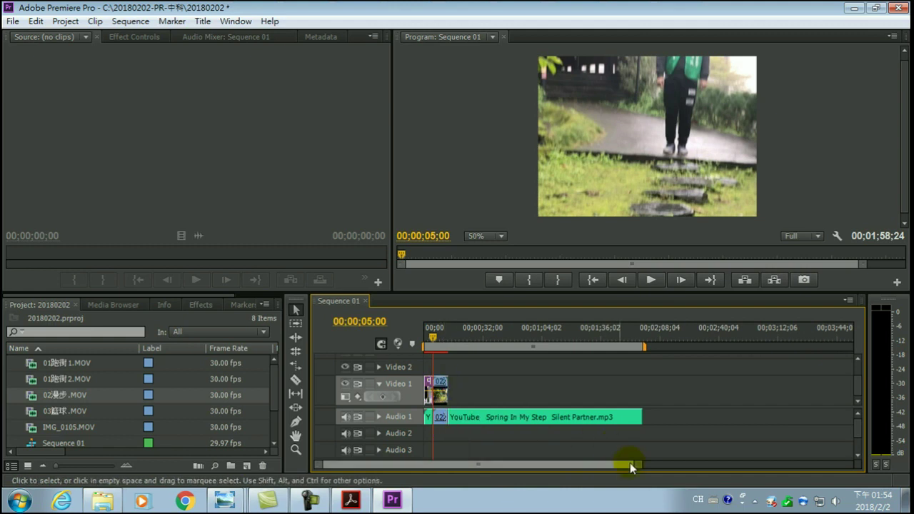
drag(640, 465, 536, 480)
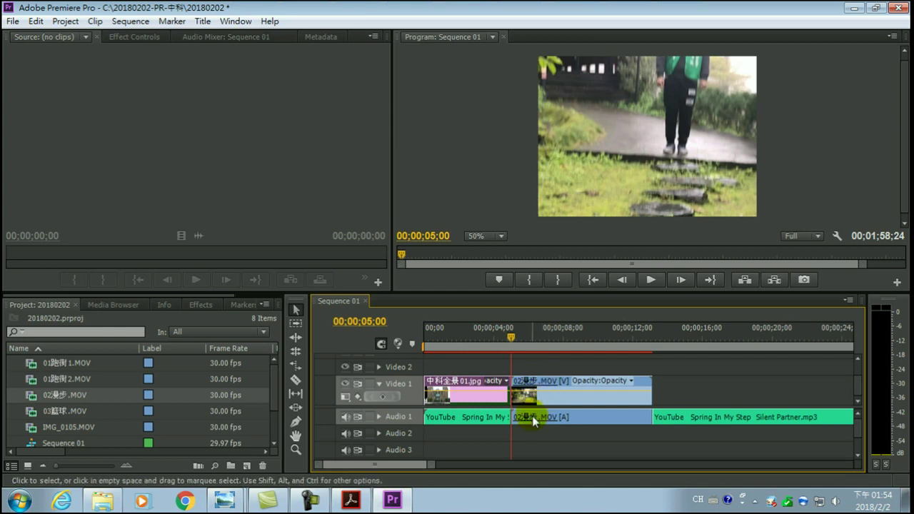
Select the 02漫步.MOV clip and save the project with Ctrl+S.
click(579, 387)
key(ctrl+s)
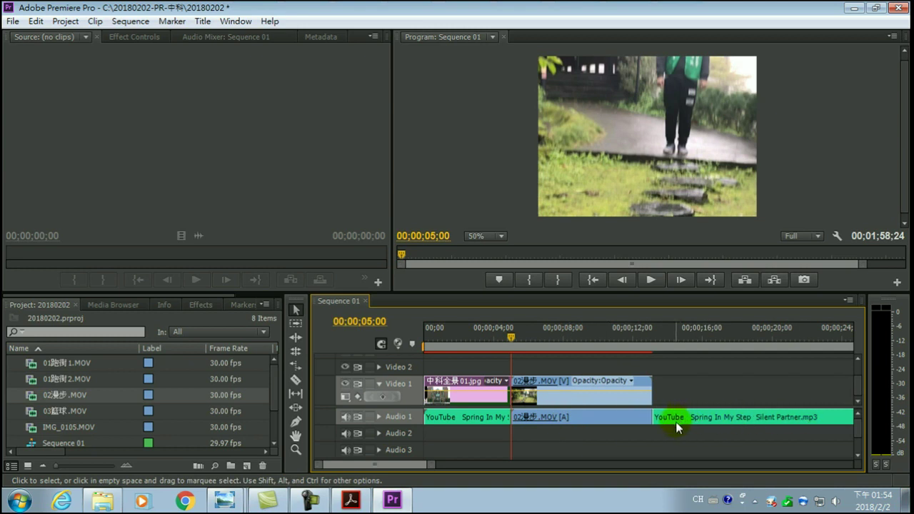
mouse_move(676, 427)
Unlink the 02漫步.MOV clip's video from its audio.
right_click(557, 391)
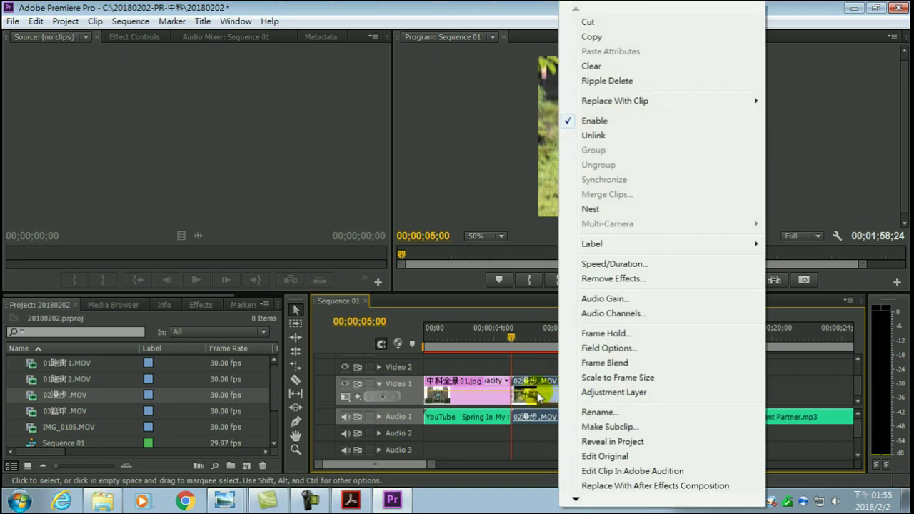
click(558, 396)
right_click(563, 396)
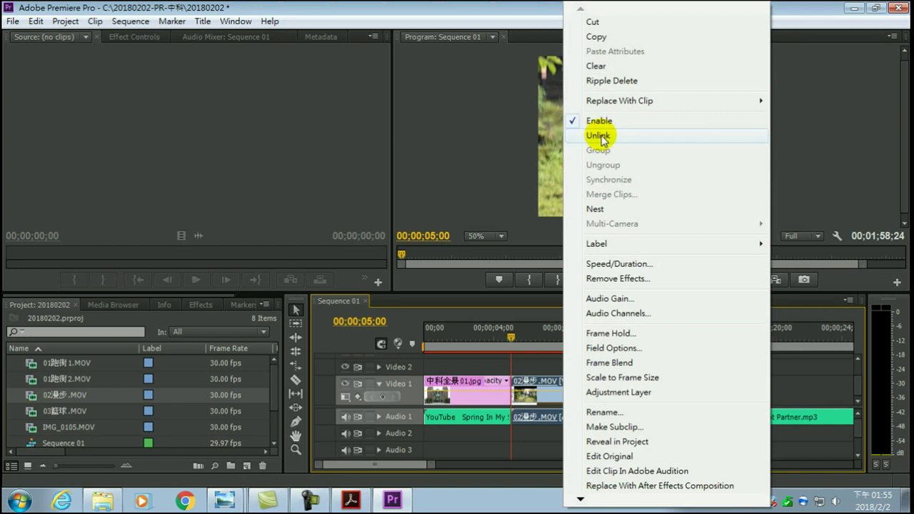
click(600, 137)
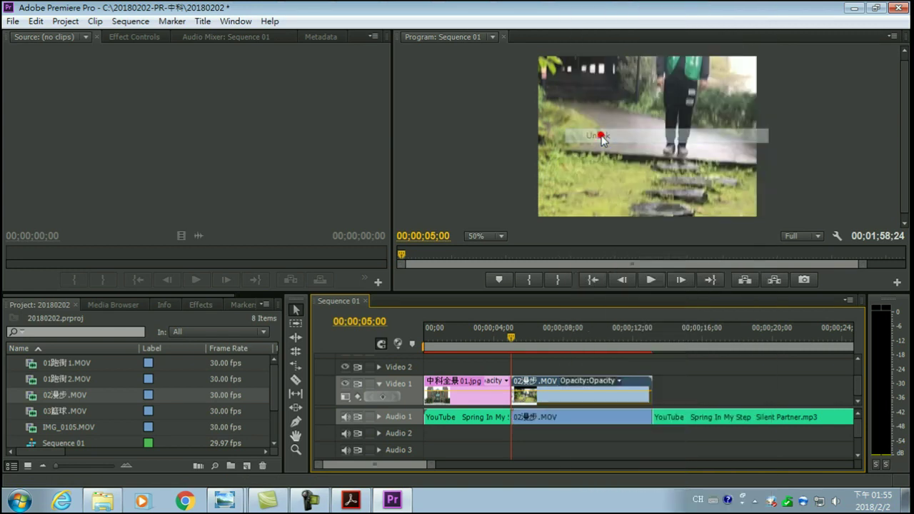
Delete the walking clip's audio and slide the later music left to close the gap.
right_click(554, 396)
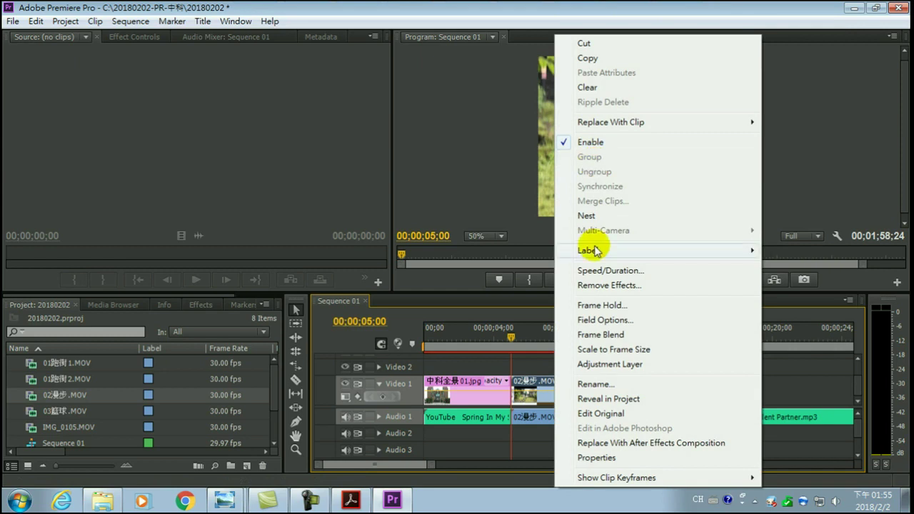
click(535, 428)
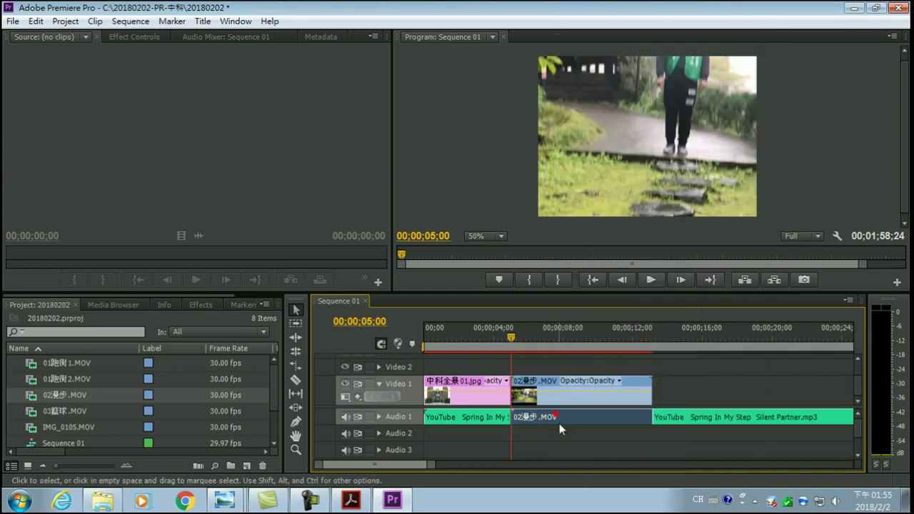
drag(554, 418, 555, 443)
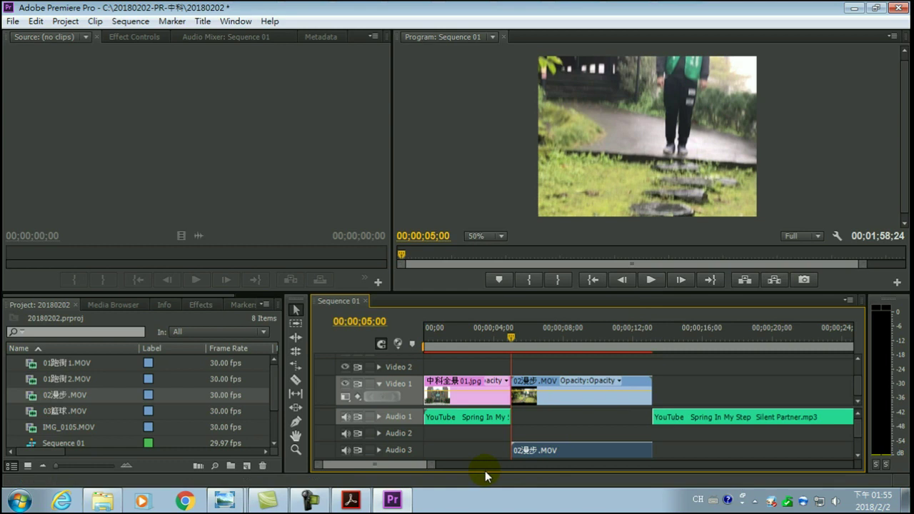
key(Delete)
drag(682, 416, 547, 416)
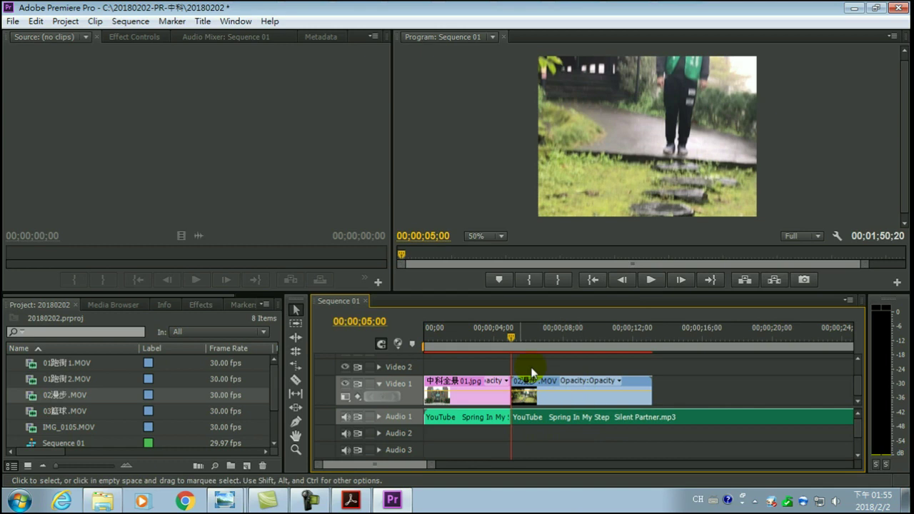
click(493, 331)
Undo twice, move the mp3 music to Audio 2, and re-place 02漫步.MOV after the photo.
click(540, 417)
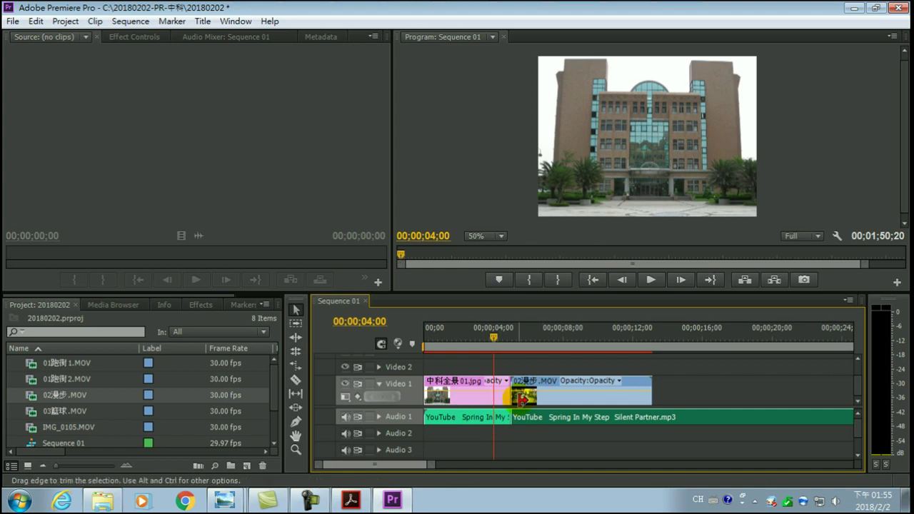
key(ctrl+z)
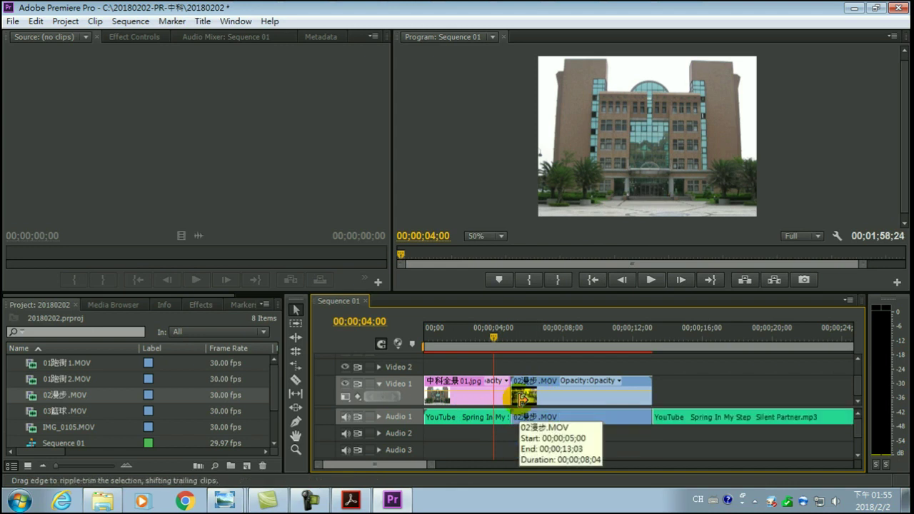
key(ctrl+shift+z)
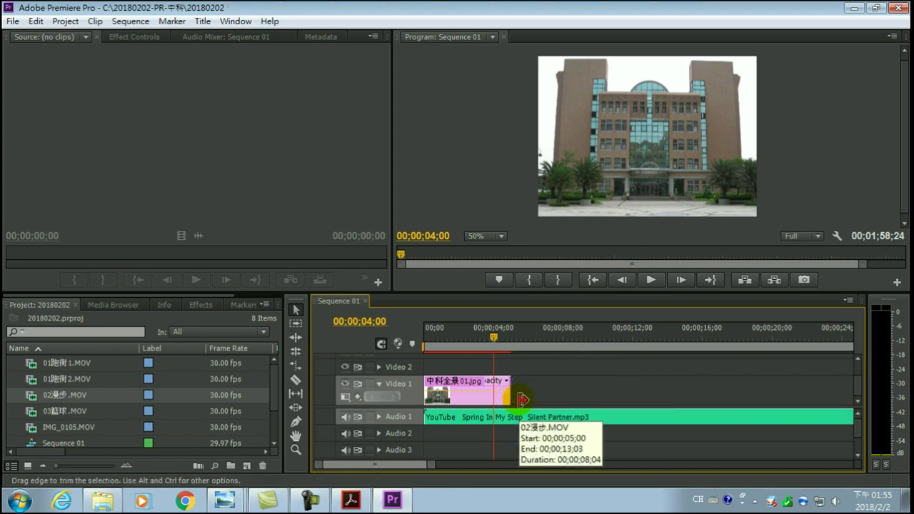
drag(464, 418, 421, 439)
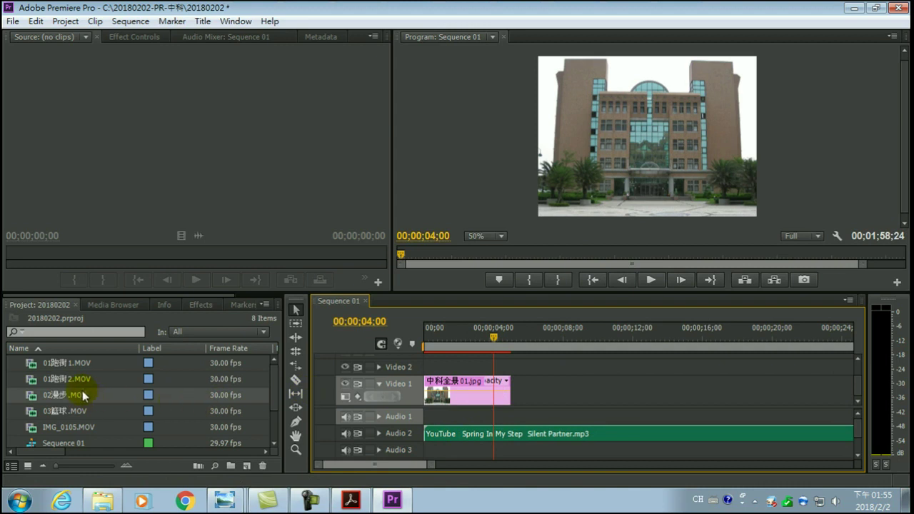
drag(67, 398, 525, 405)
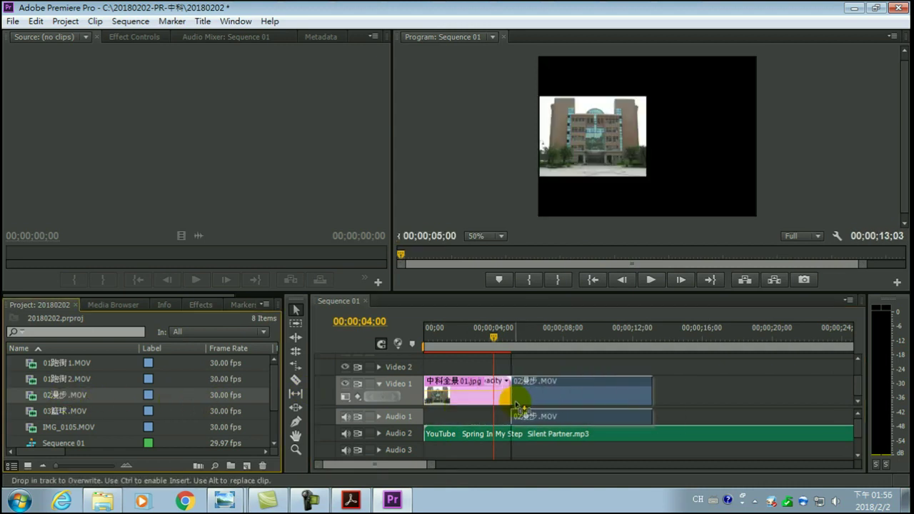
Unlink 02漫步.MOV, delete its sound from Audio 1, and play the sequence from 4 seconds.
click(562, 401)
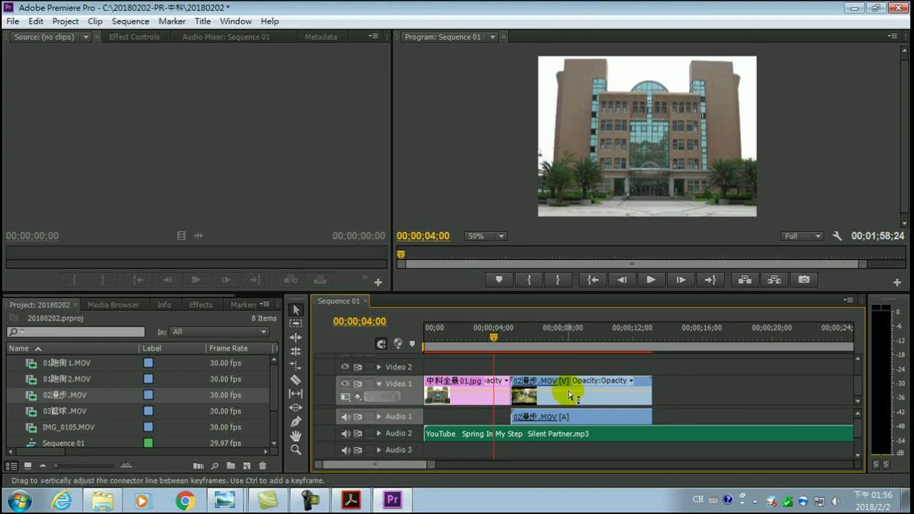
right_click(568, 395)
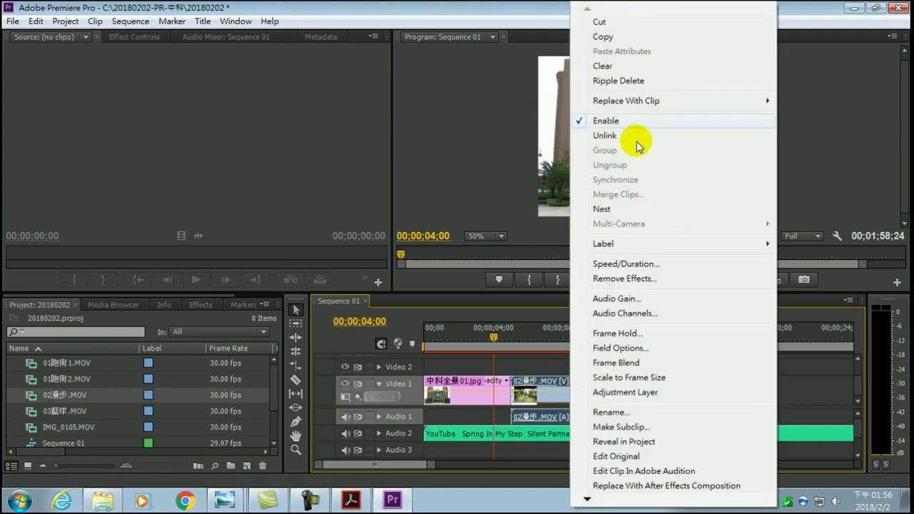
click(605, 136)
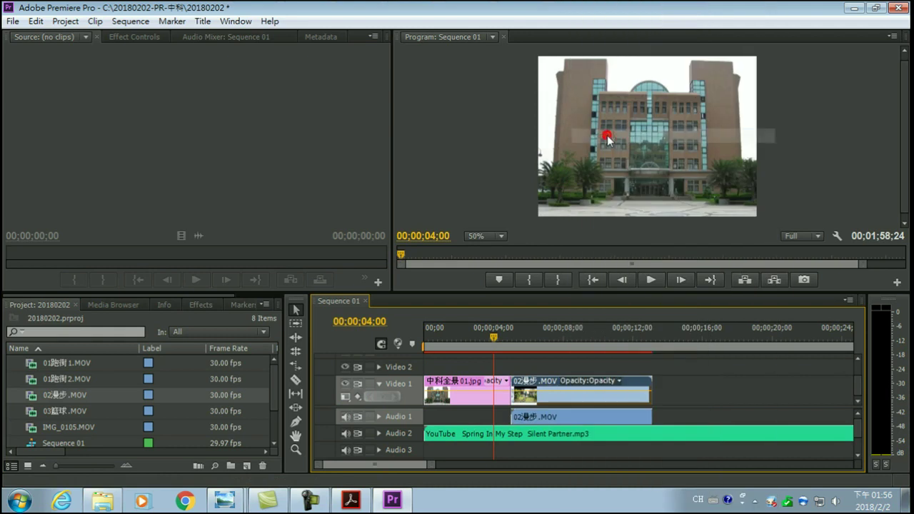
click(559, 446)
click(529, 418)
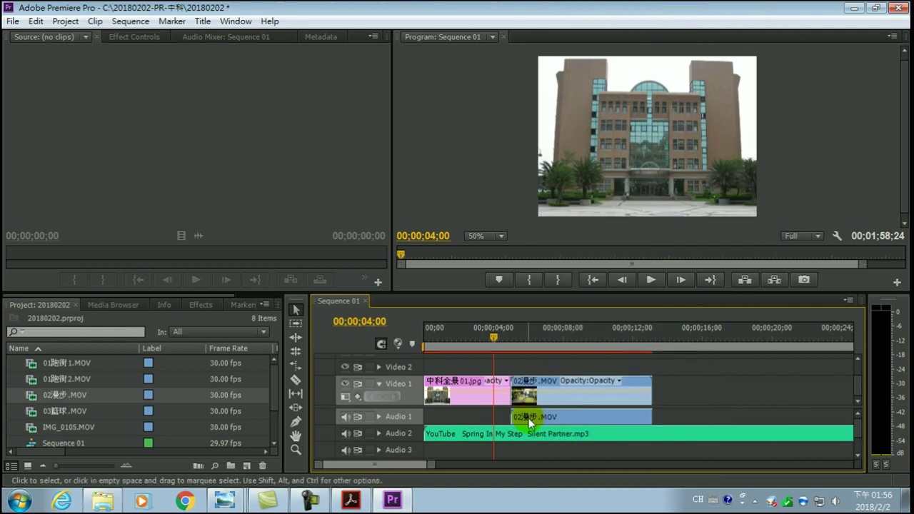
key(Delete)
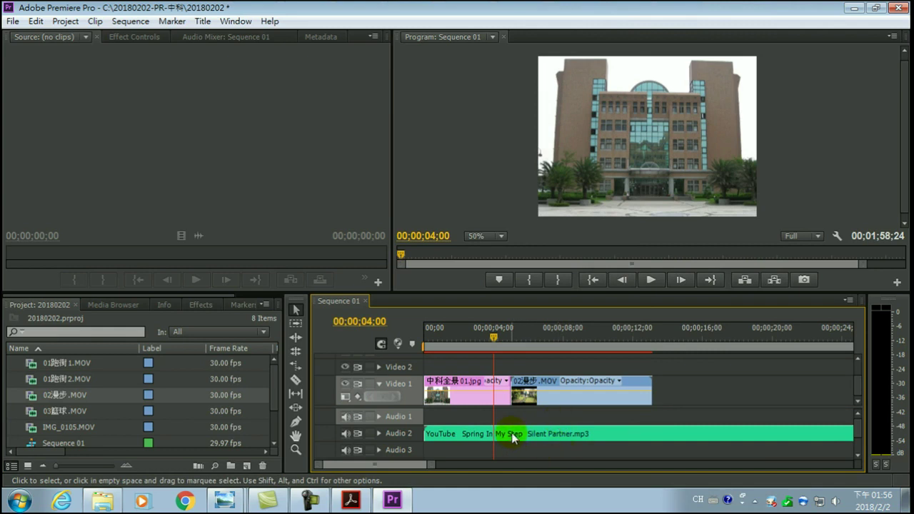
click(651, 280)
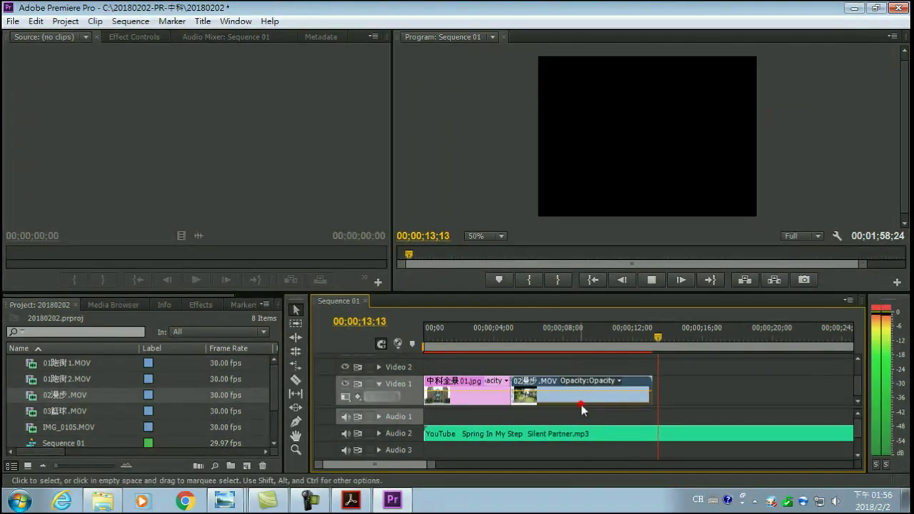
click(642, 332)
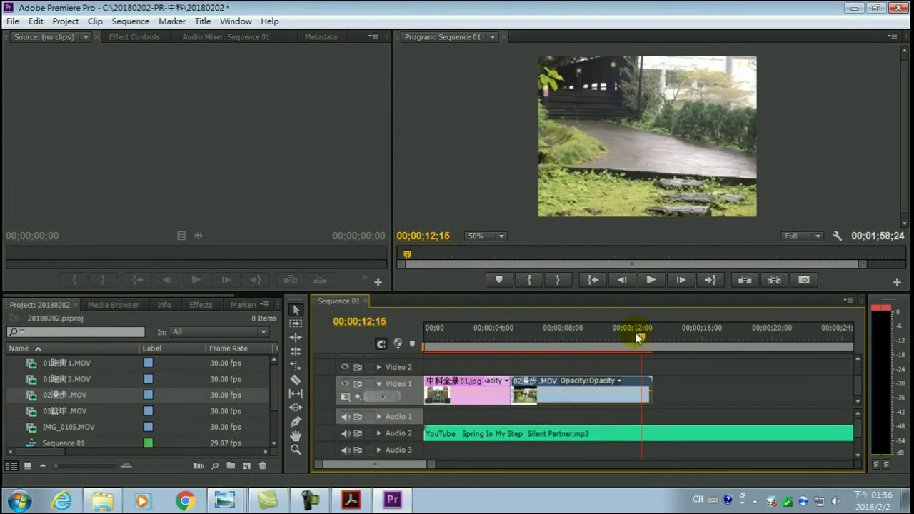
mouse_move(615, 342)
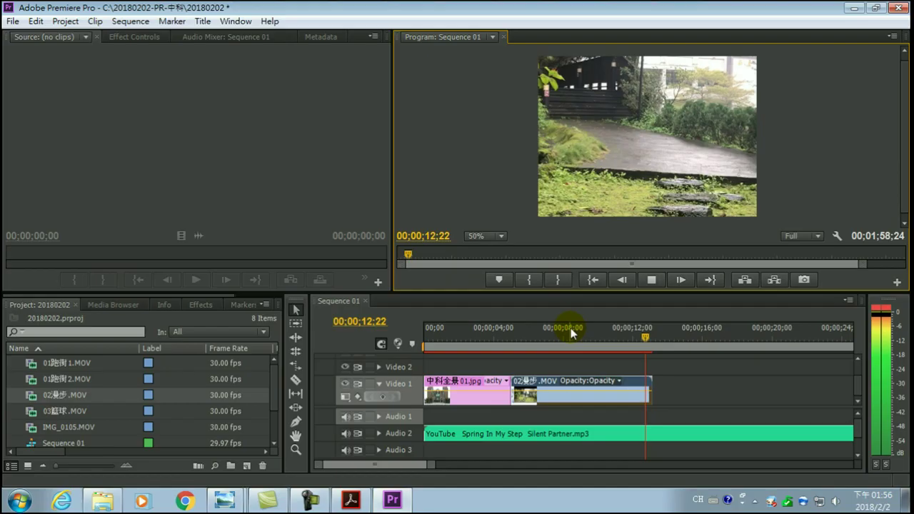
click(571, 328)
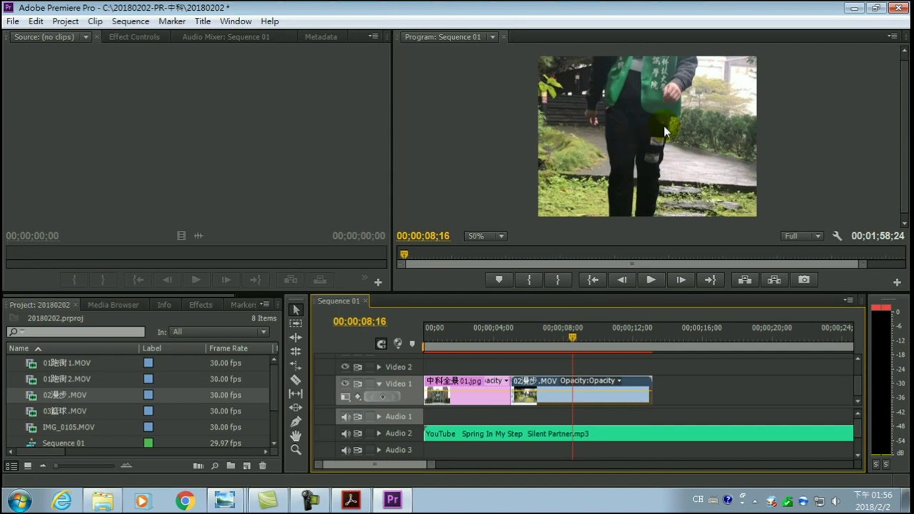
At 25% Program monitor zoom, drag a corner handle to shrink the walking clip to the frame height.
click(502, 236)
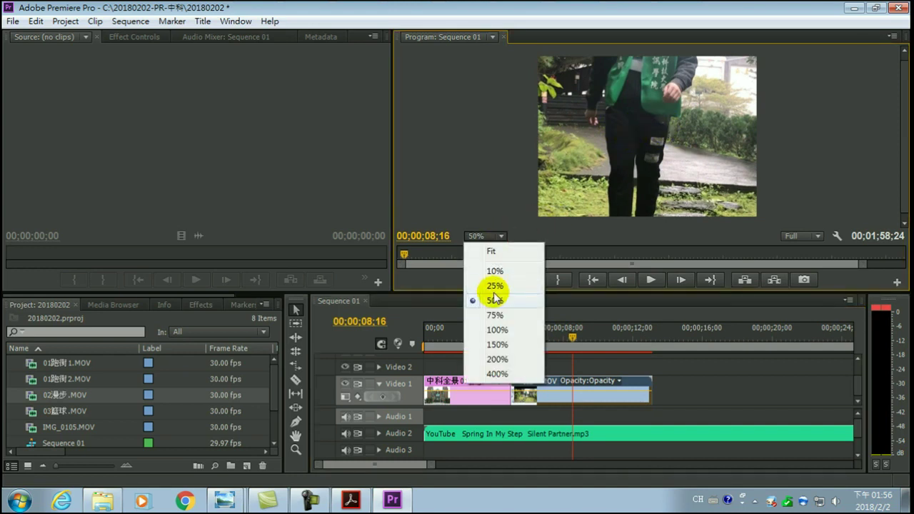
click(490, 284)
click(665, 140)
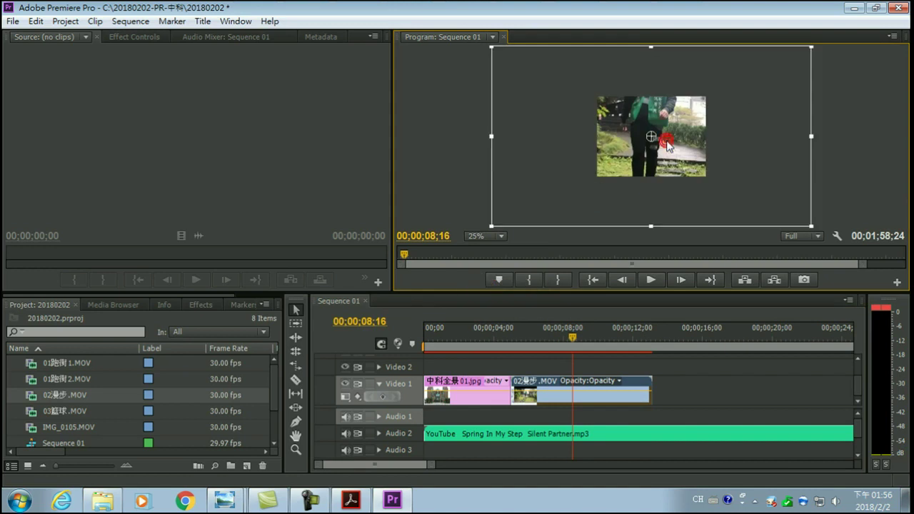
drag(810, 47, 758, 95)
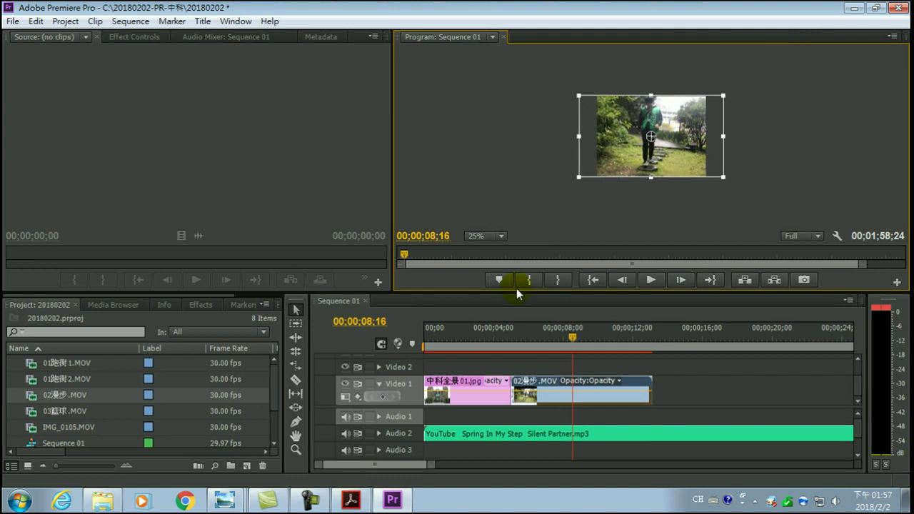
Return to the campus photo and set the Program monitor zoom back to 50%.
drag(571, 336, 509, 350)
click(499, 236)
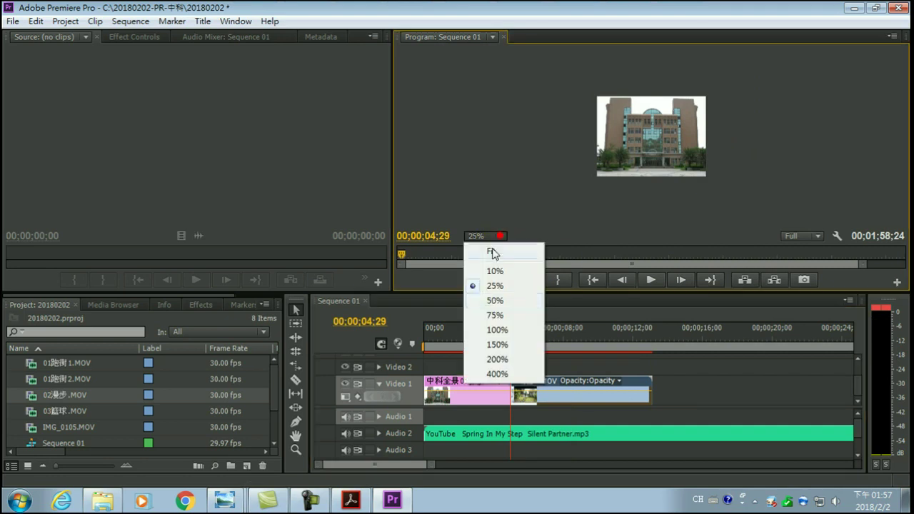
click(493, 299)
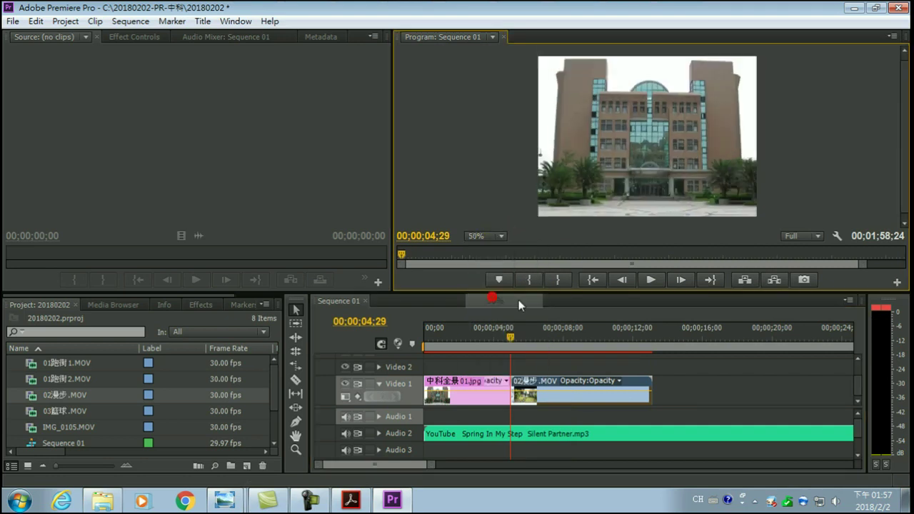
Play back the sequence from the campus photo, replaying the walking clip around 7–9 seconds.
click(649, 280)
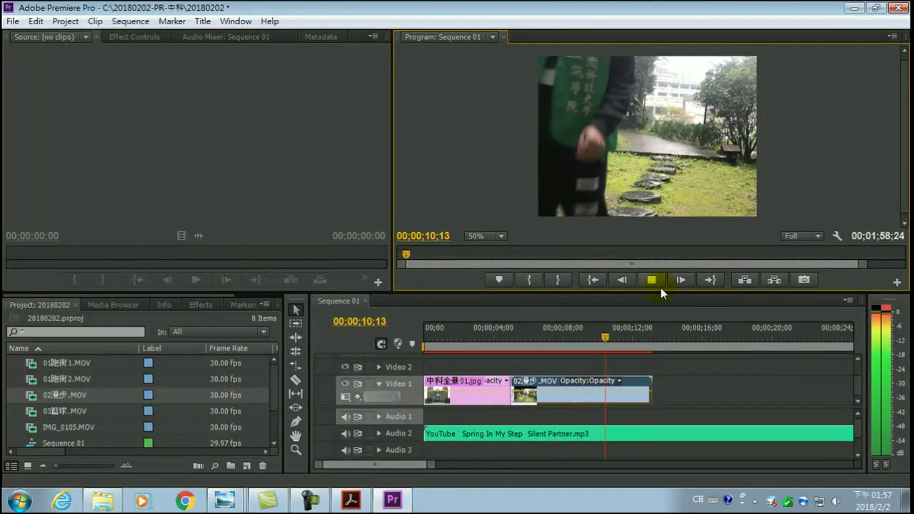
click(616, 342)
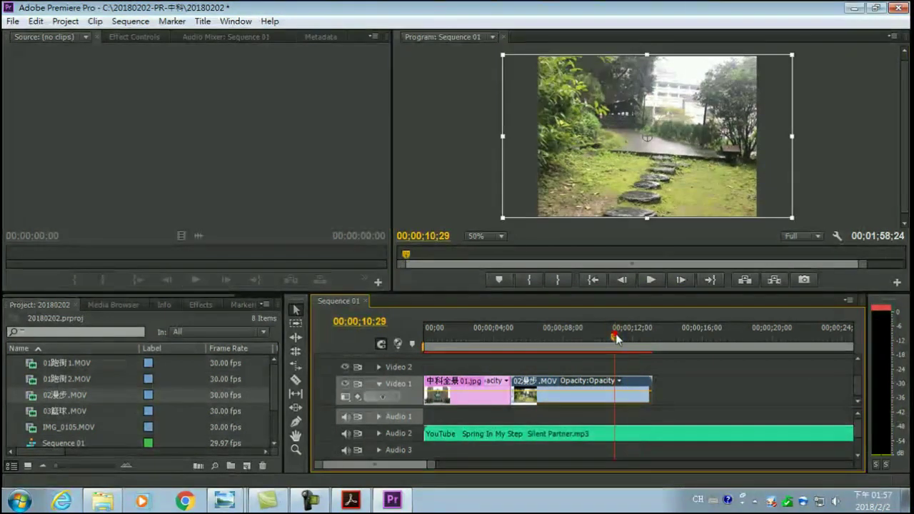
drag(617, 339, 605, 339)
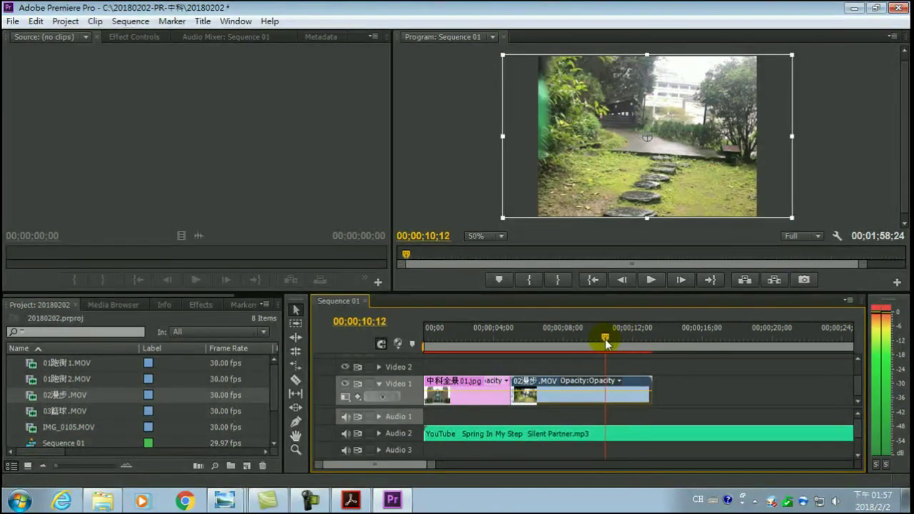
click(651, 279)
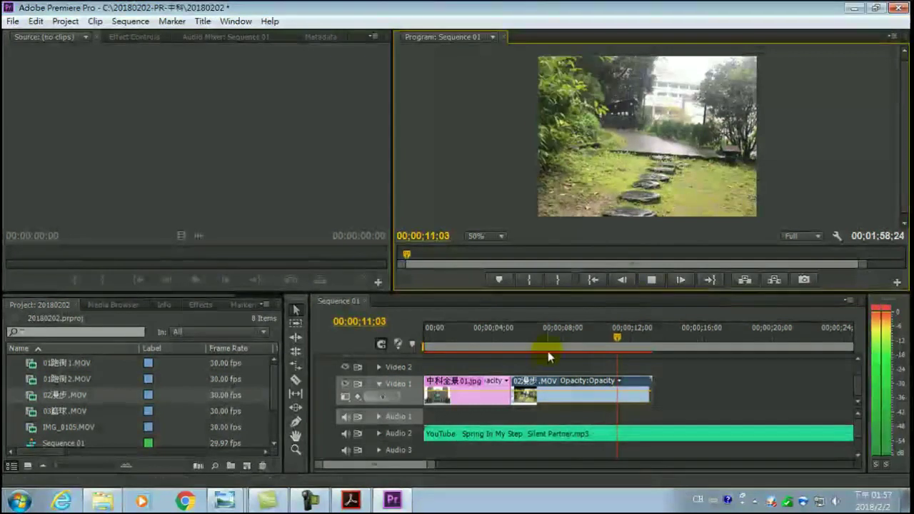
drag(638, 332, 618, 339)
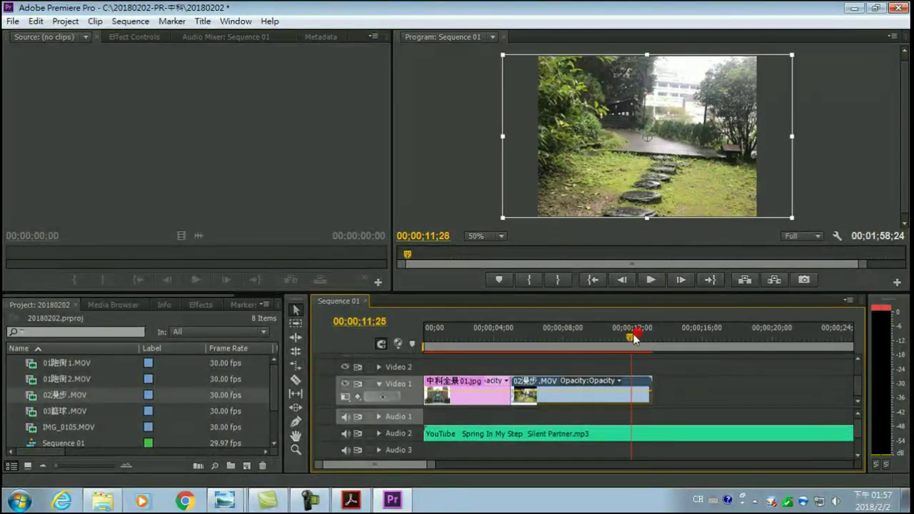
click(489, 341)
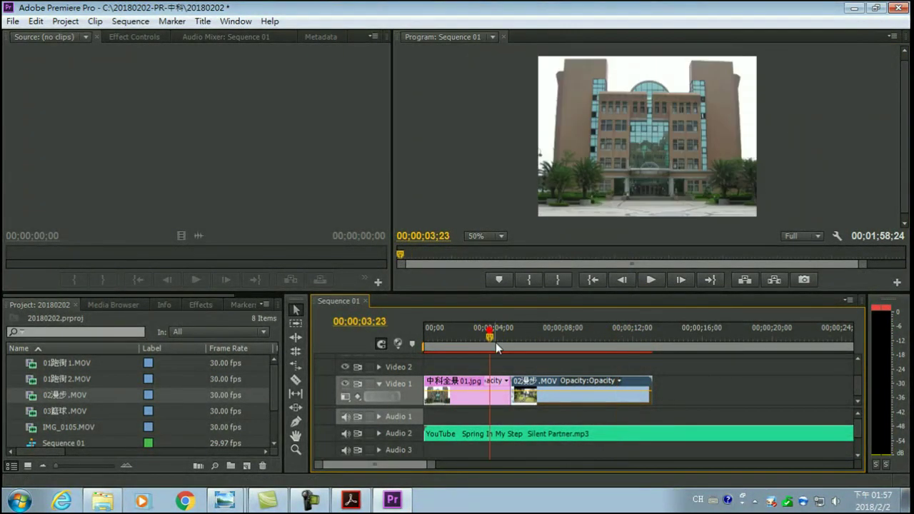
click(650, 280)
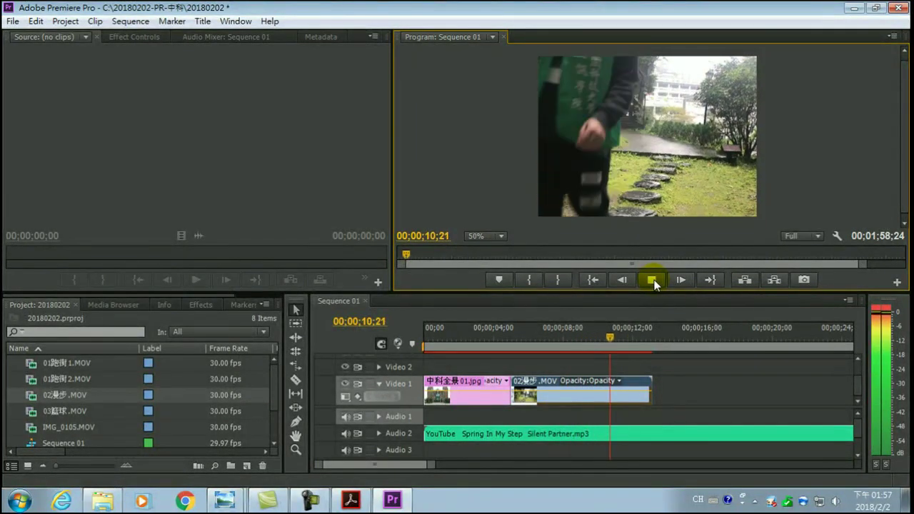
click(652, 280)
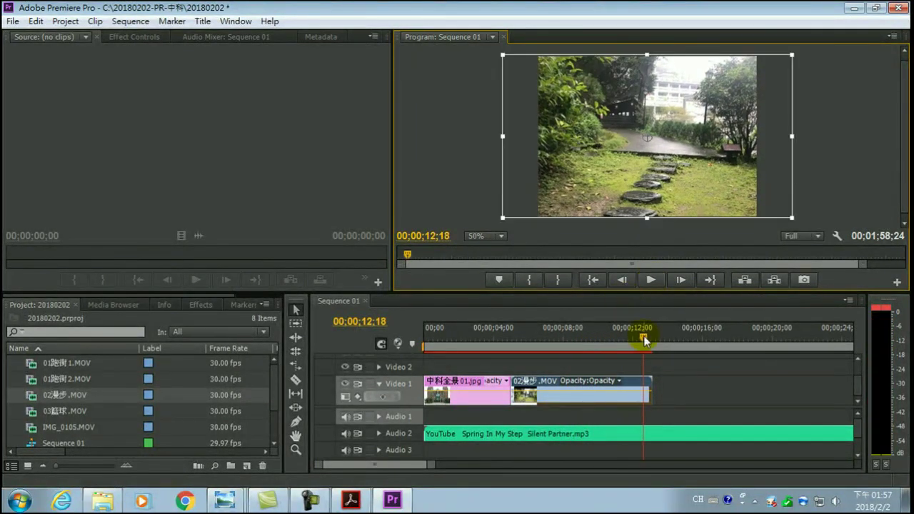
drag(643, 336, 591, 337)
click(649, 280)
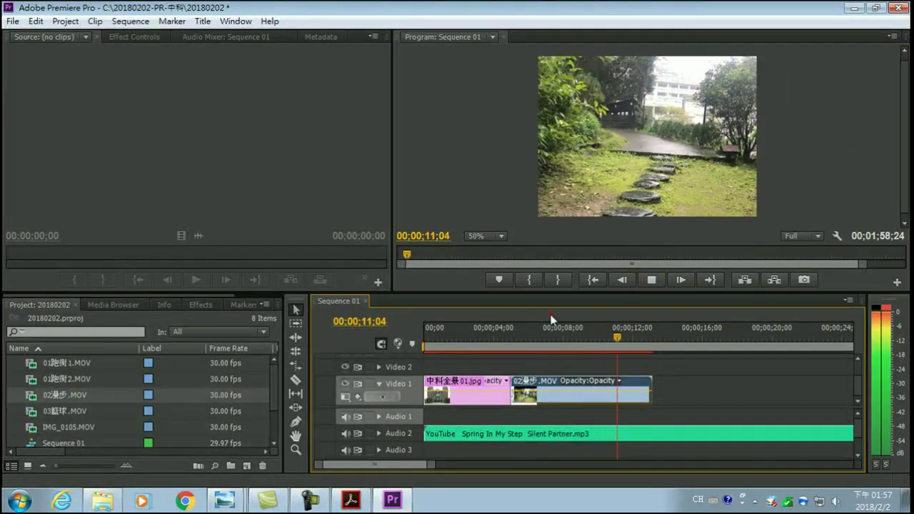
click(560, 332)
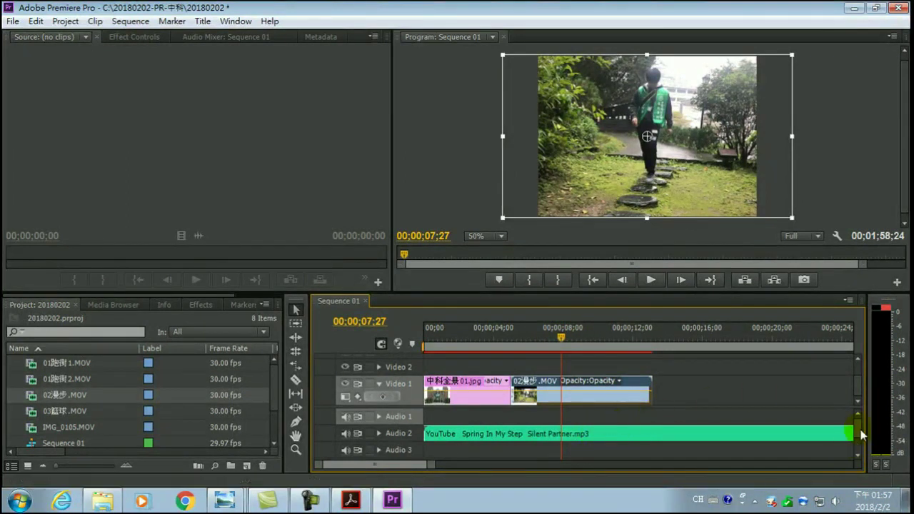
Raise the computer's playback volume and replay the sequence from the photo, stopping at 09;19.
click(836, 502)
drag(836, 411, 832, 373)
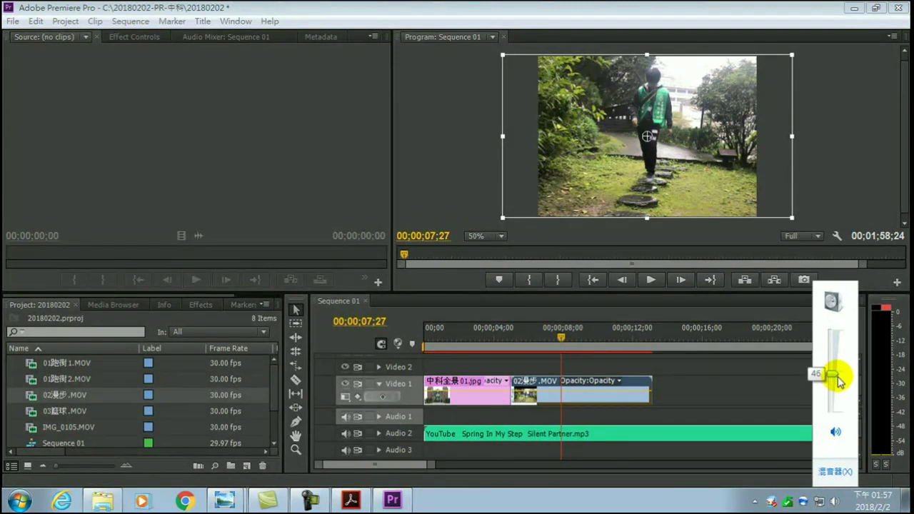
click(650, 280)
click(650, 281)
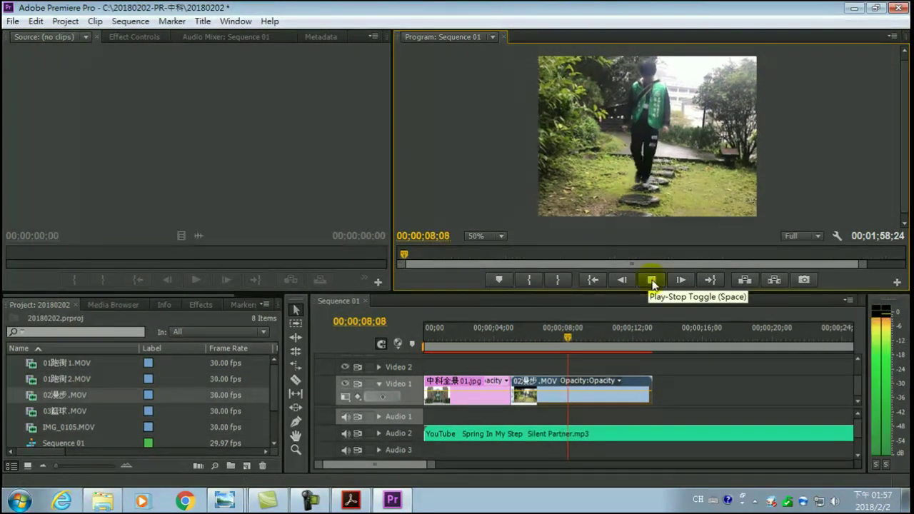
click(650, 282)
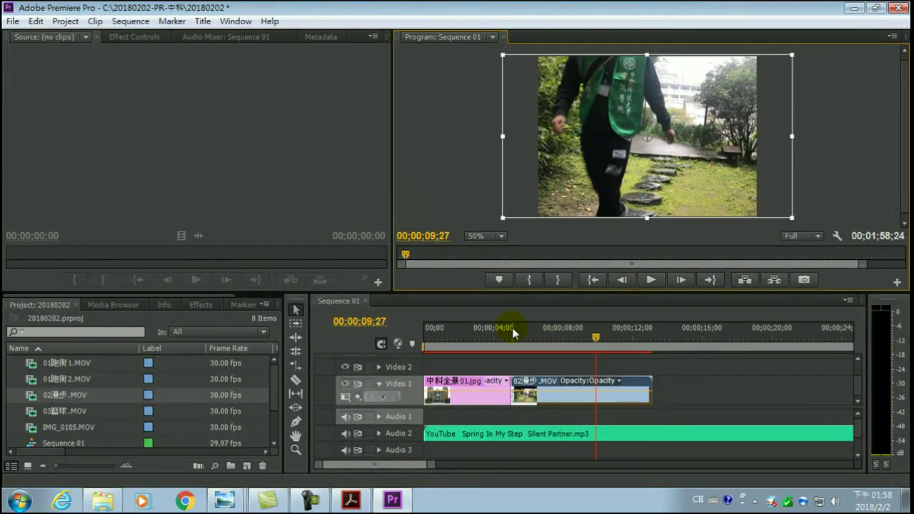
click(489, 330)
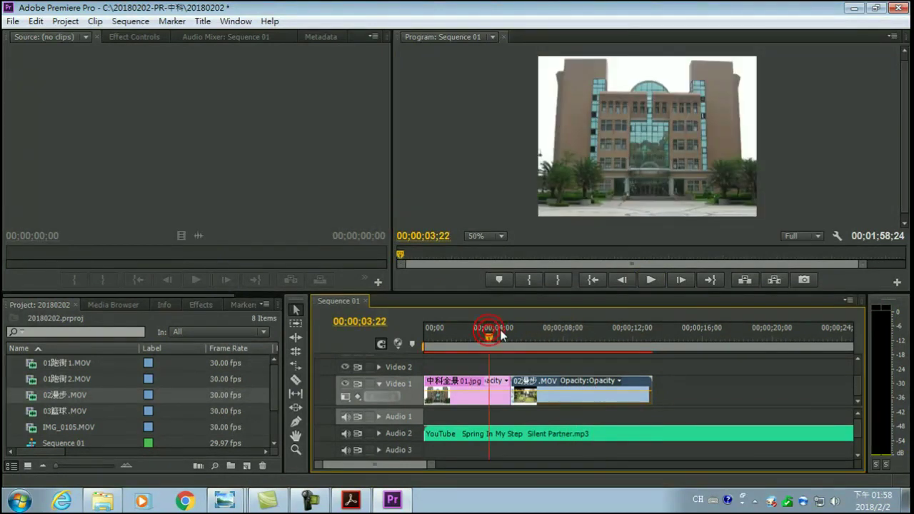
click(652, 279)
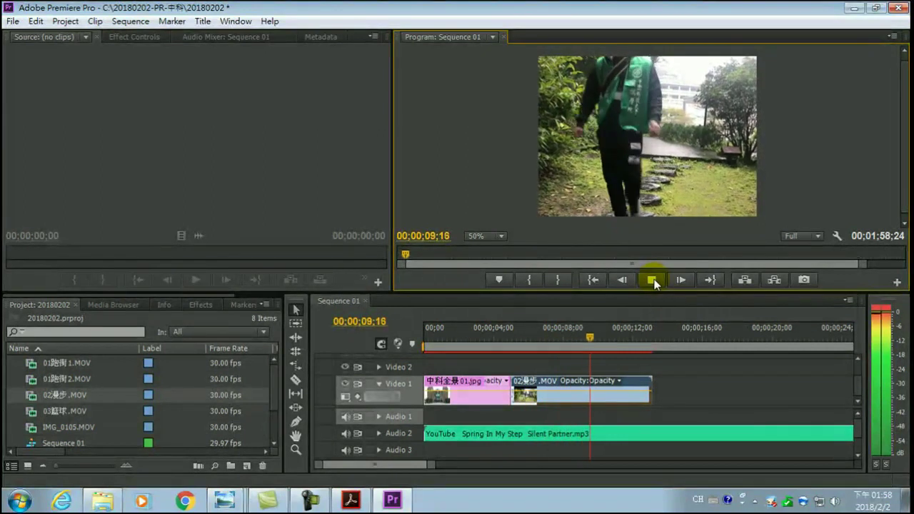
click(652, 279)
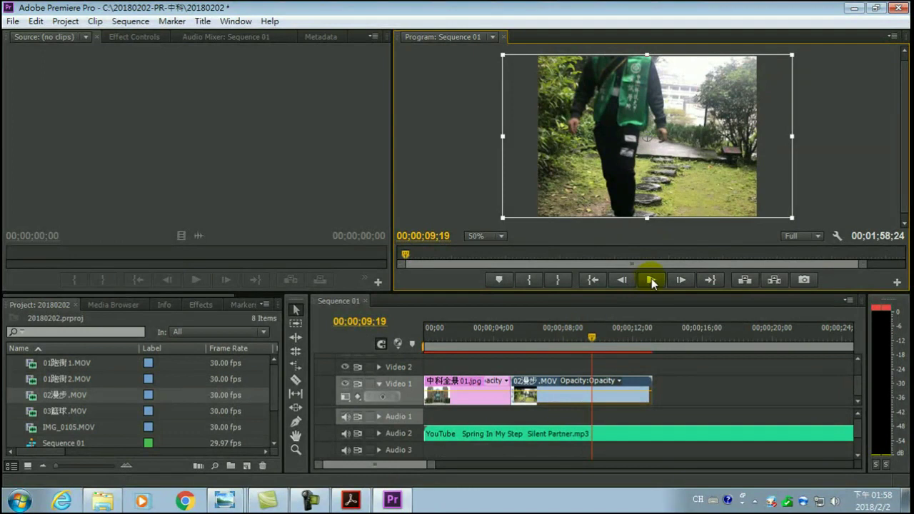
Cut the walking clip at the playhead with the Razor and delete the part after the cut.
click(297, 384)
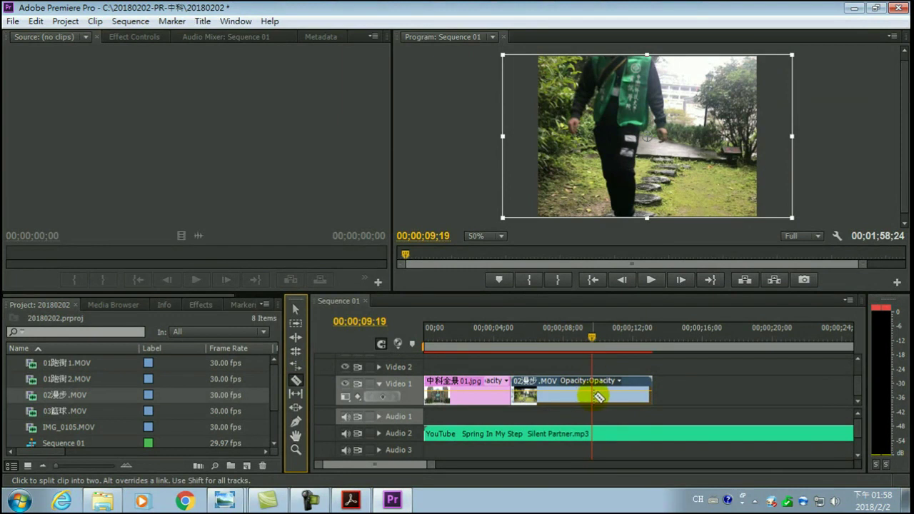
click(592, 396)
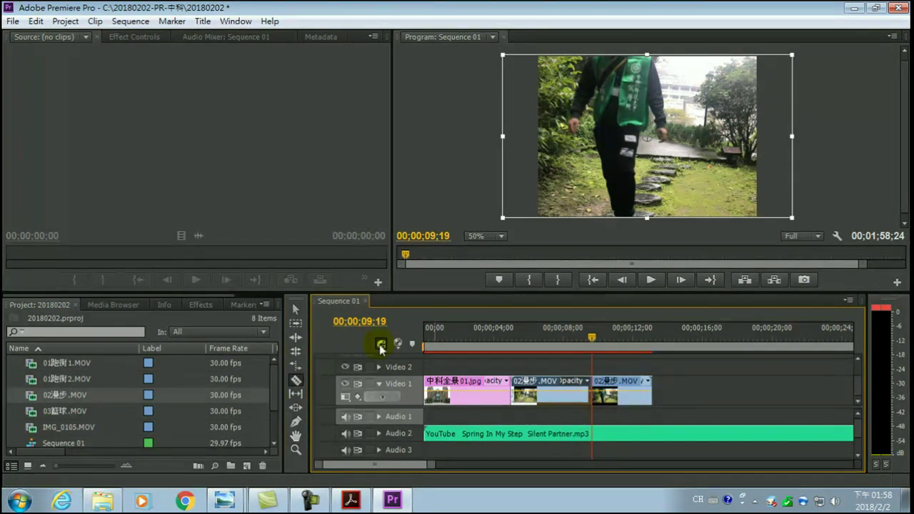
click(296, 310)
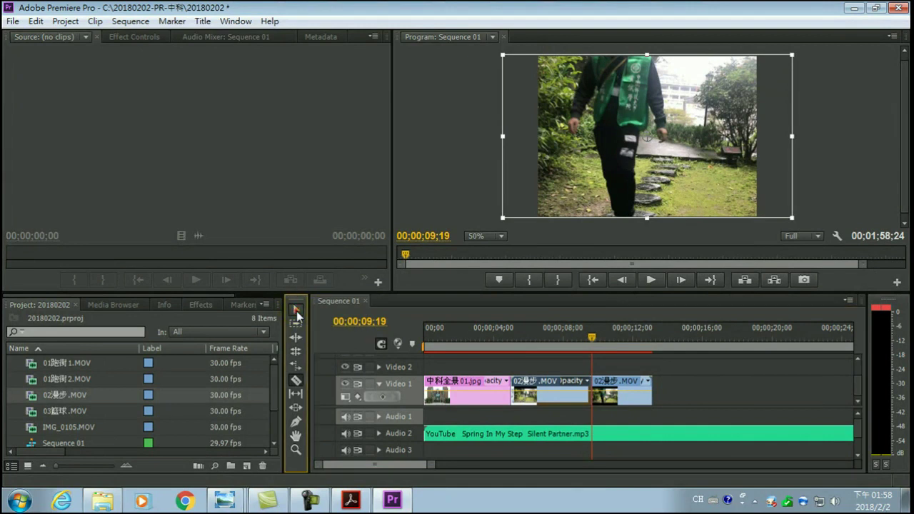
click(616, 396)
click(616, 397)
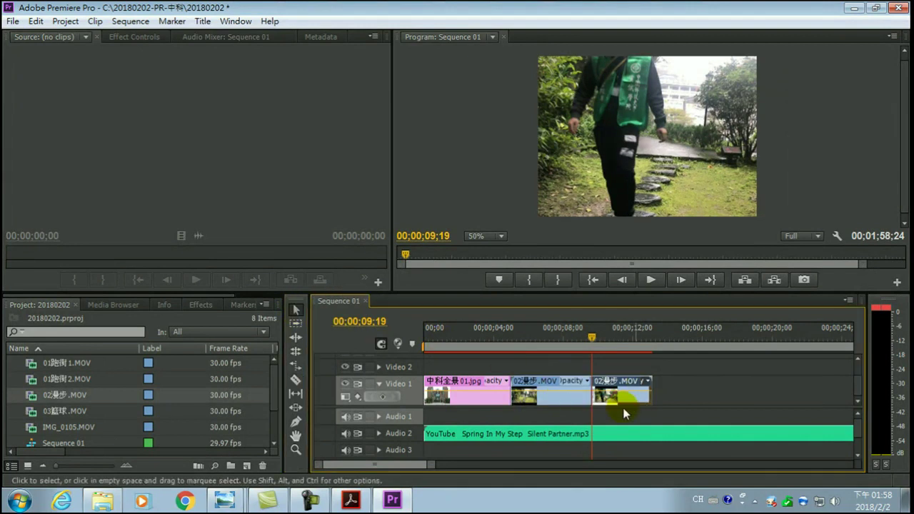
key(Delete)
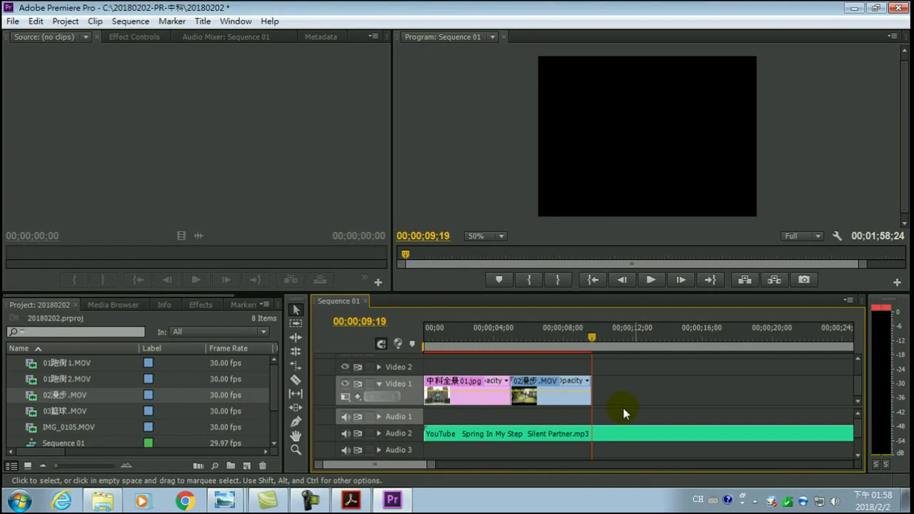
Check the end near 8 seconds, then undo the trim and select the restored 02漫步.MOV clip.
click(574, 342)
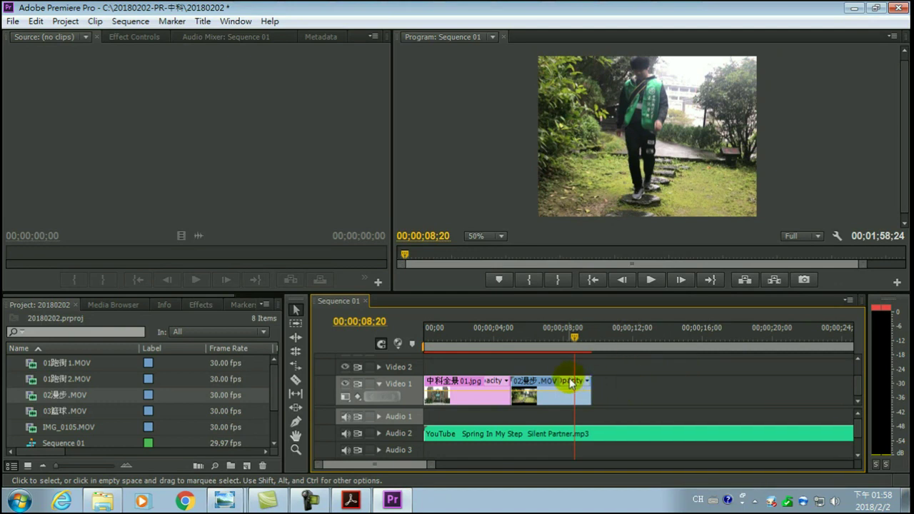
key(ctrl+z)
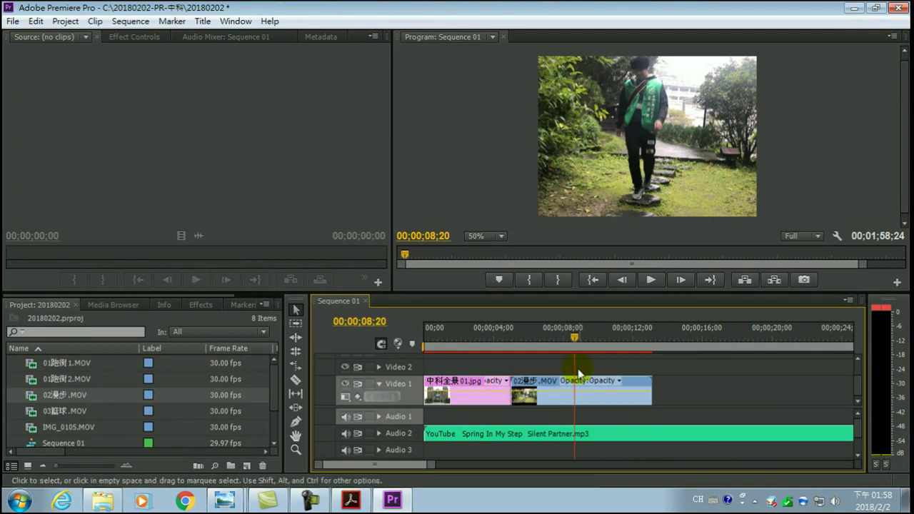
click(592, 397)
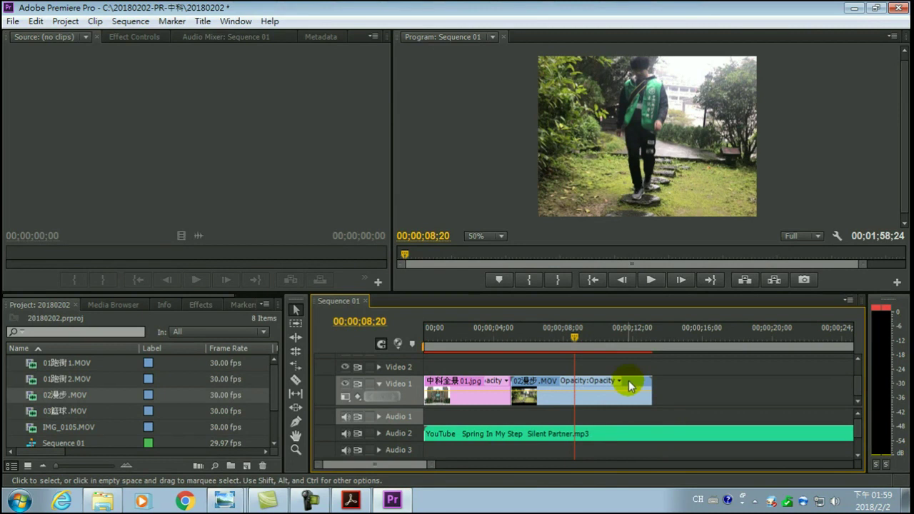
Set 02漫步.MOV's Speed/Duration to 50%, stretching it to 00;00;16;08, then move to 00;00;06;20.
right_click(556, 399)
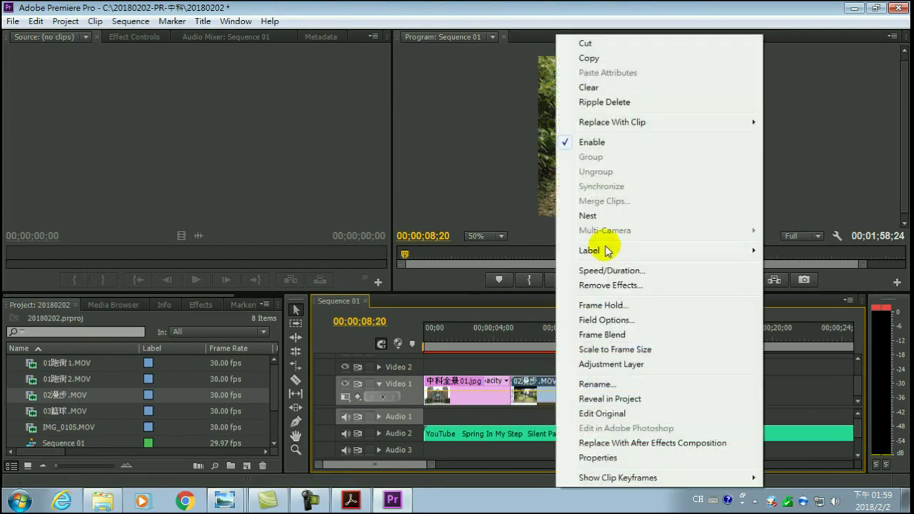
click(589, 271)
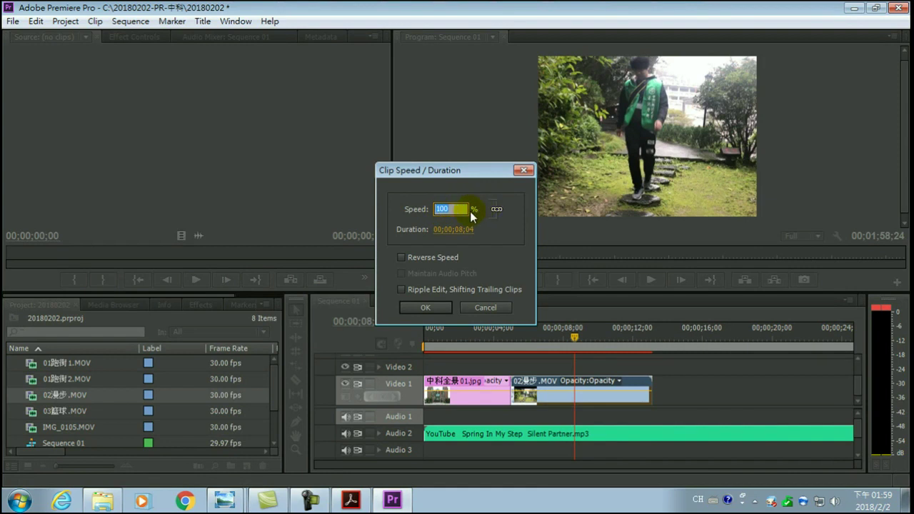
text(50)
key(Return)
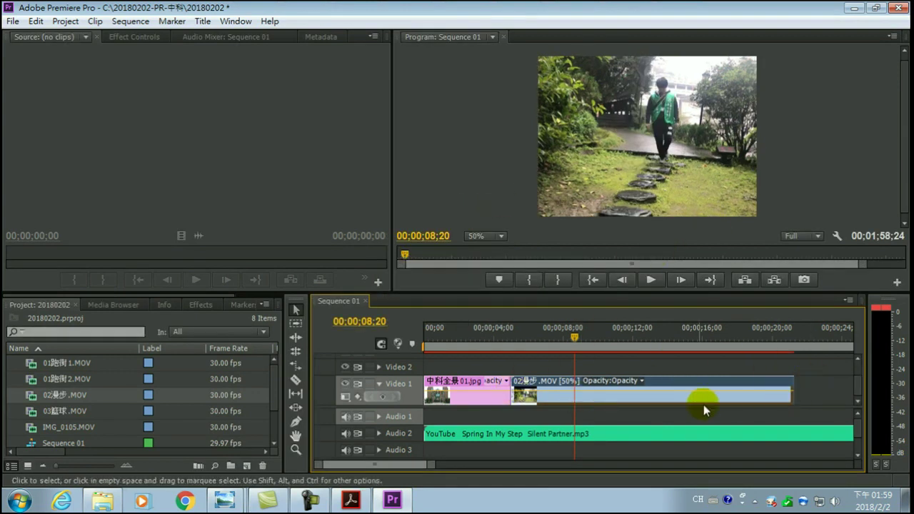
click(540, 333)
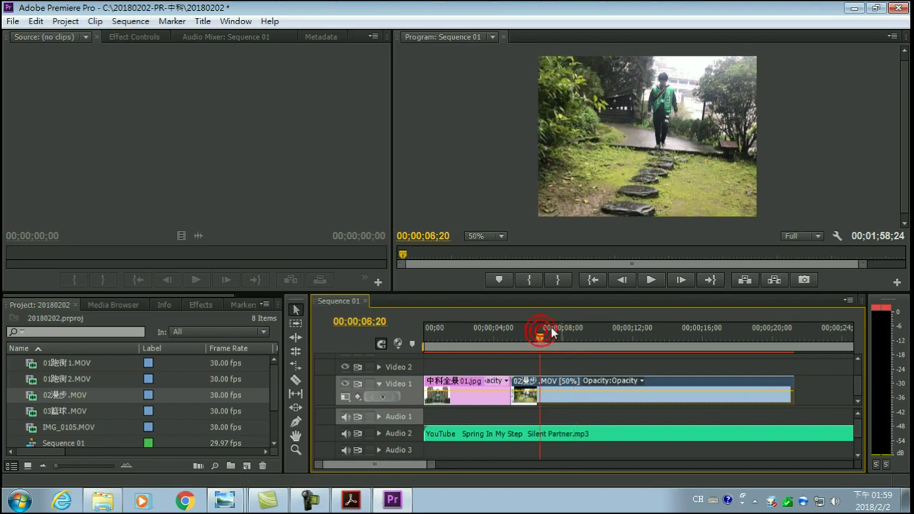
click(503, 330)
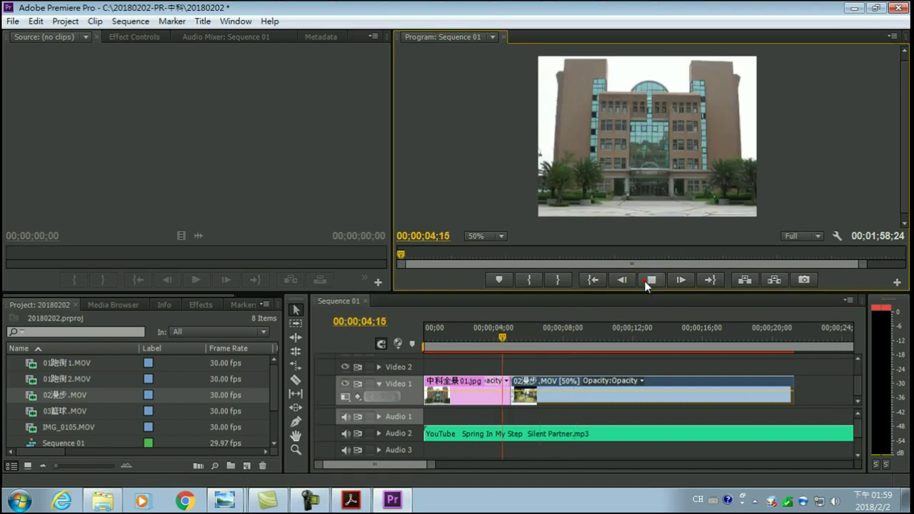
click(646, 282)
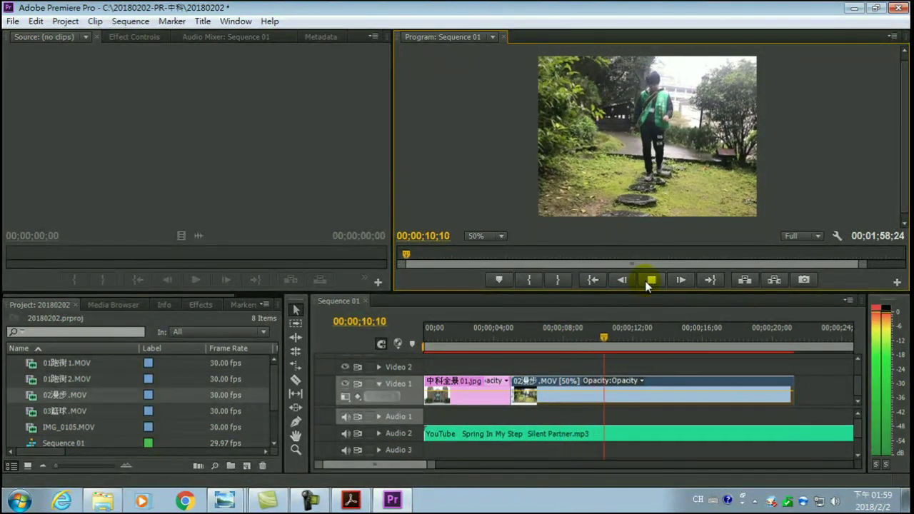
click(649, 280)
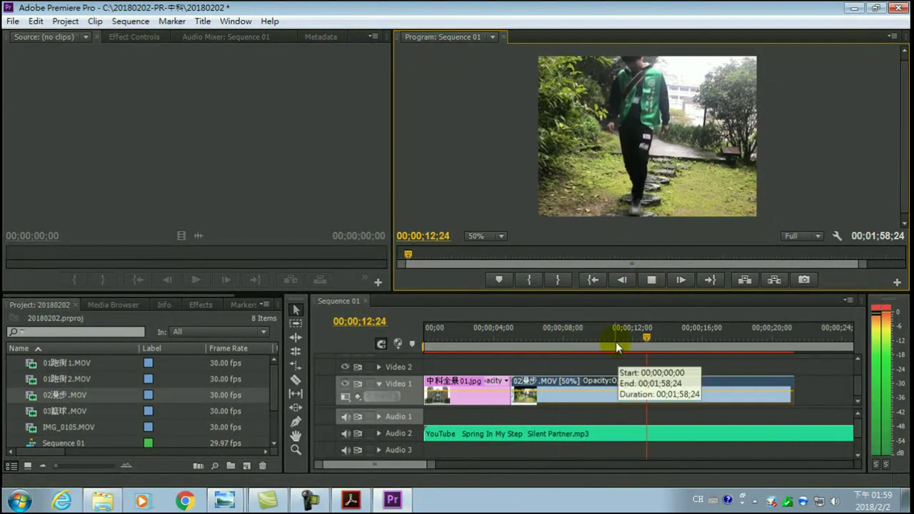
click(617, 332)
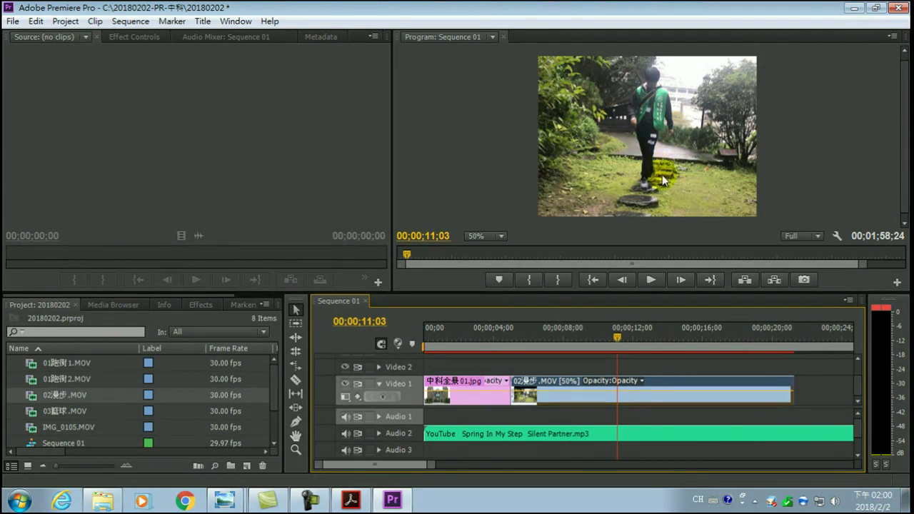
Start the classroom screen broadcast, dismiss the resolution notice, and move the playhead to 00;00;07;27.
mouse_move(607, 3)
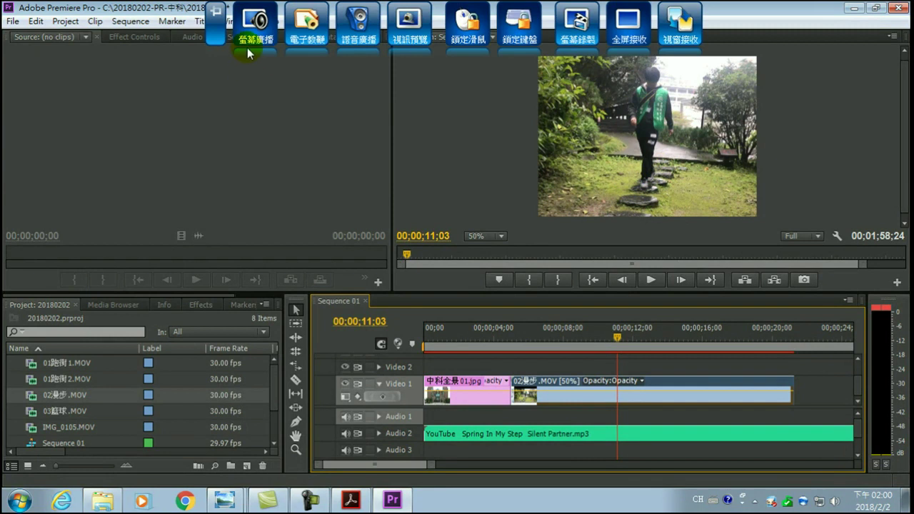
click(251, 26)
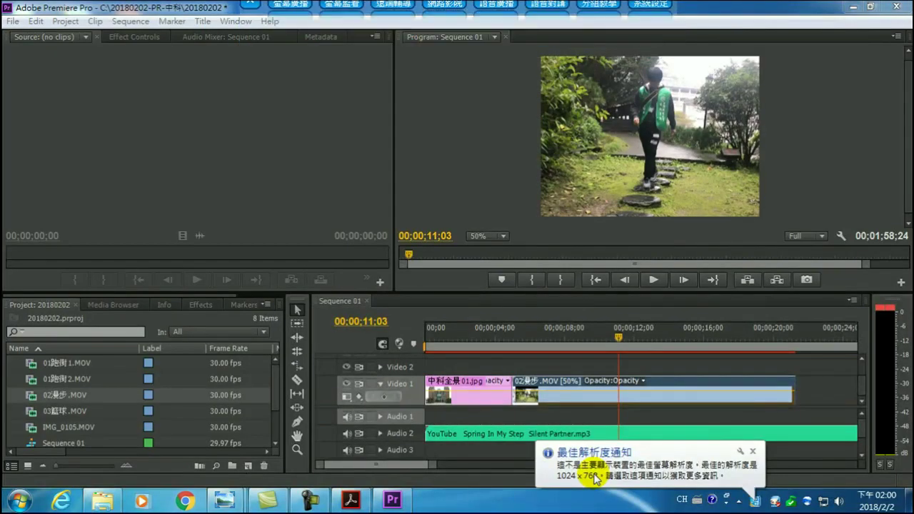
click(752, 451)
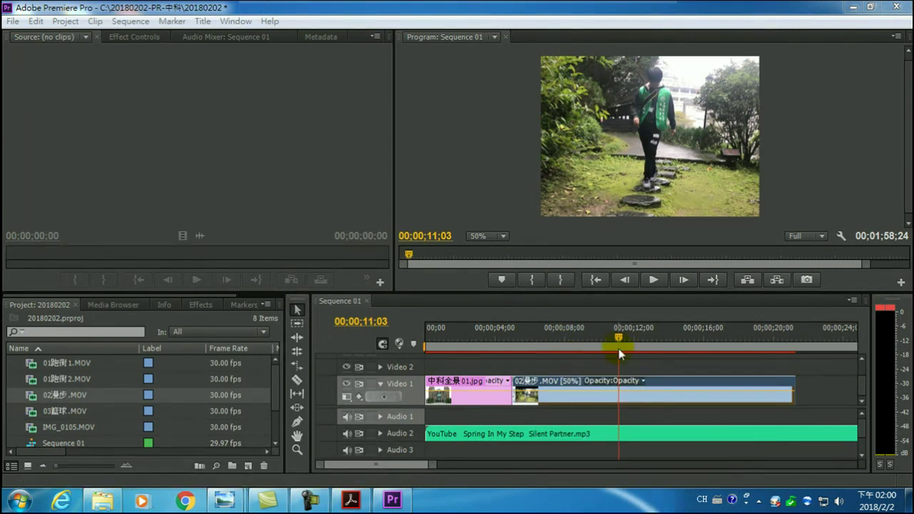
drag(618, 348, 564, 355)
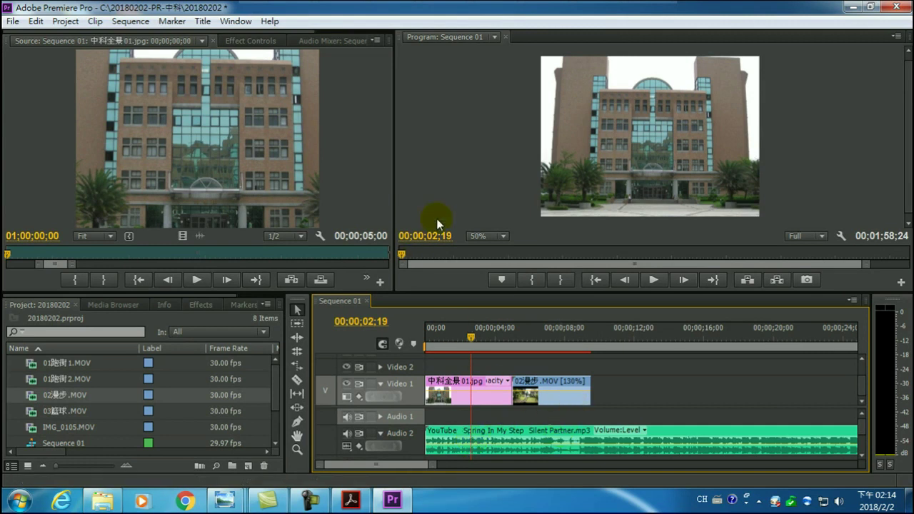
Start the classroom screen broadcast and dismiss the screen resolution notice.
mouse_move(285, 15)
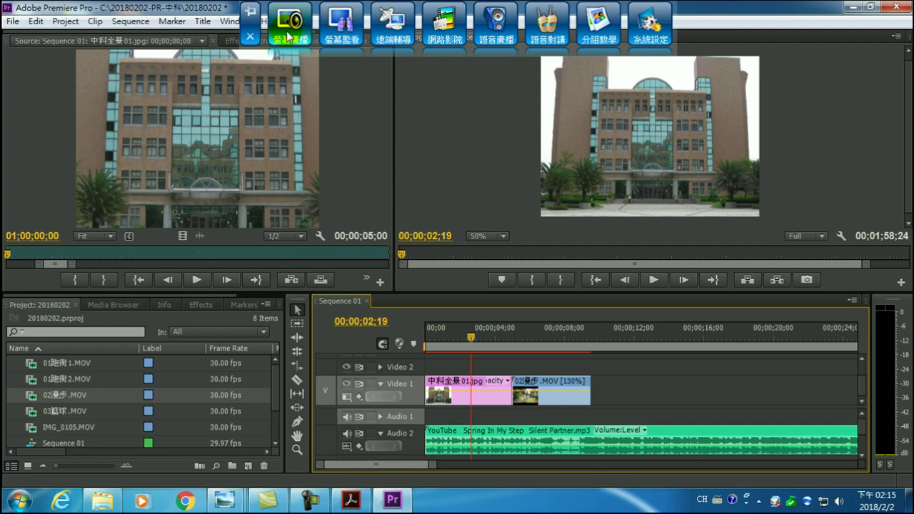
click(289, 37)
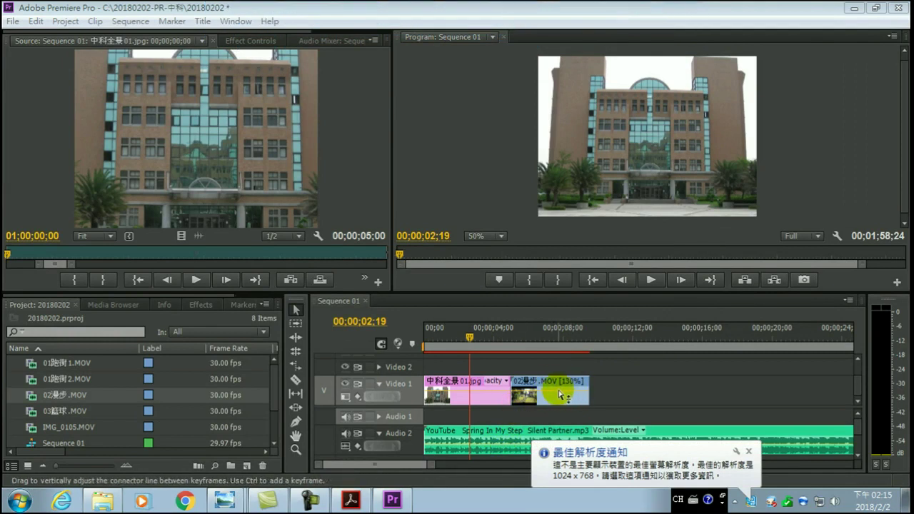
click(749, 450)
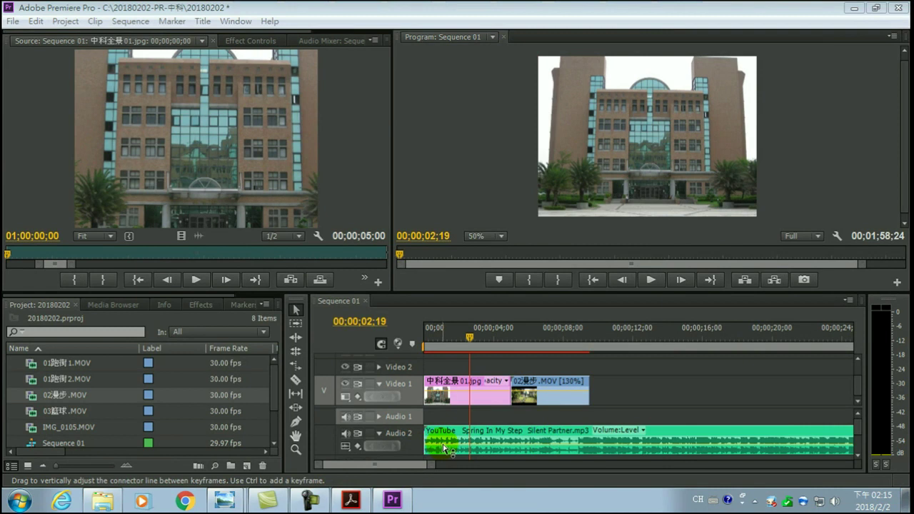
Drag the Audio 2 music's volume line down and play the sequence to hear it.
click(443, 447)
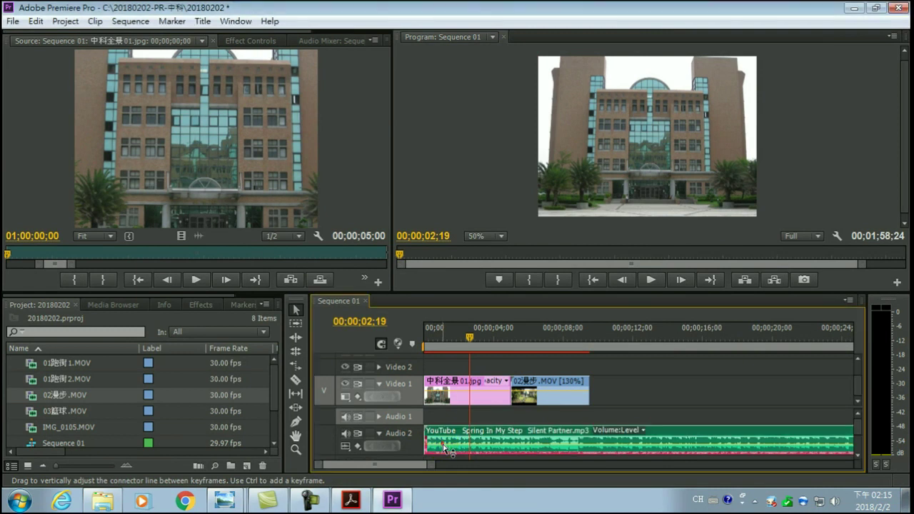
drag(447, 448, 446, 446)
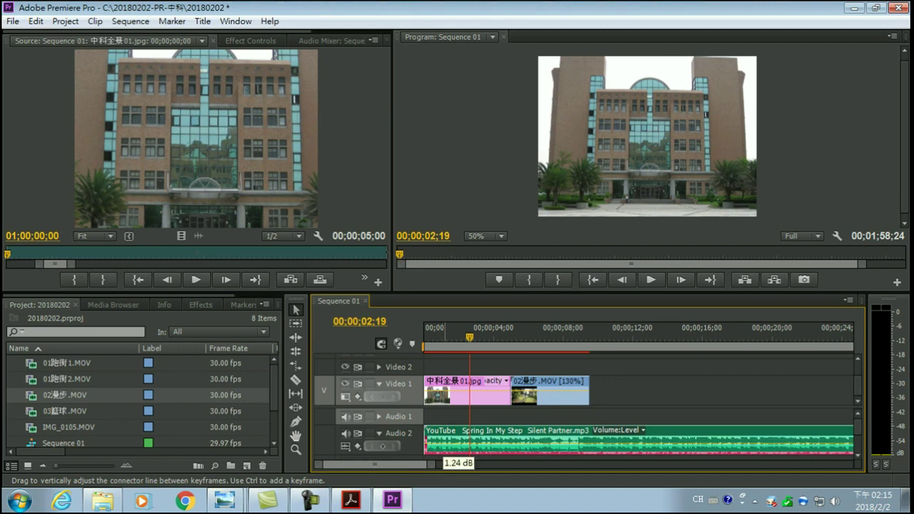
drag(446, 446, 447, 452)
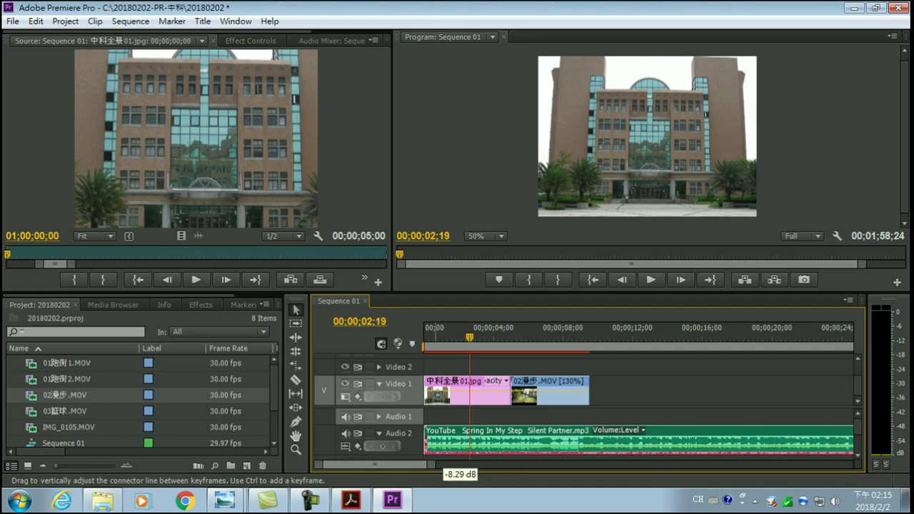
drag(446, 452, 447, 459)
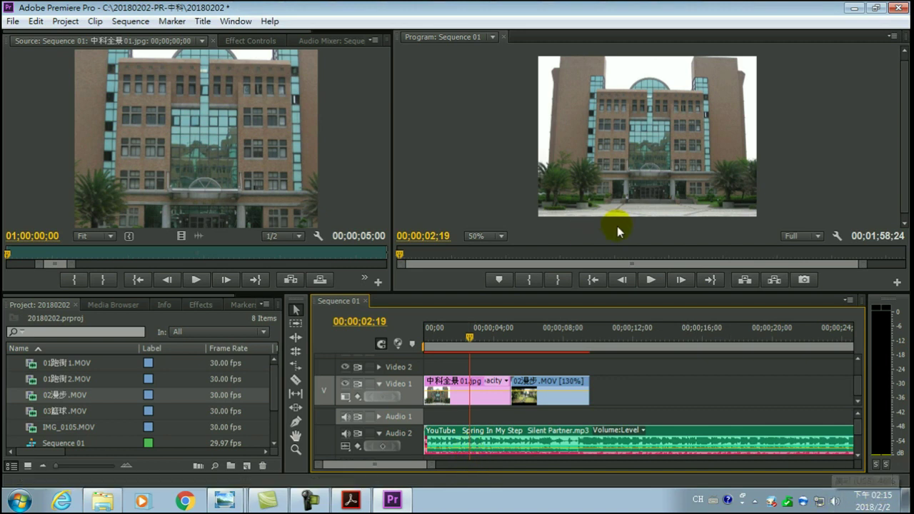
click(650, 279)
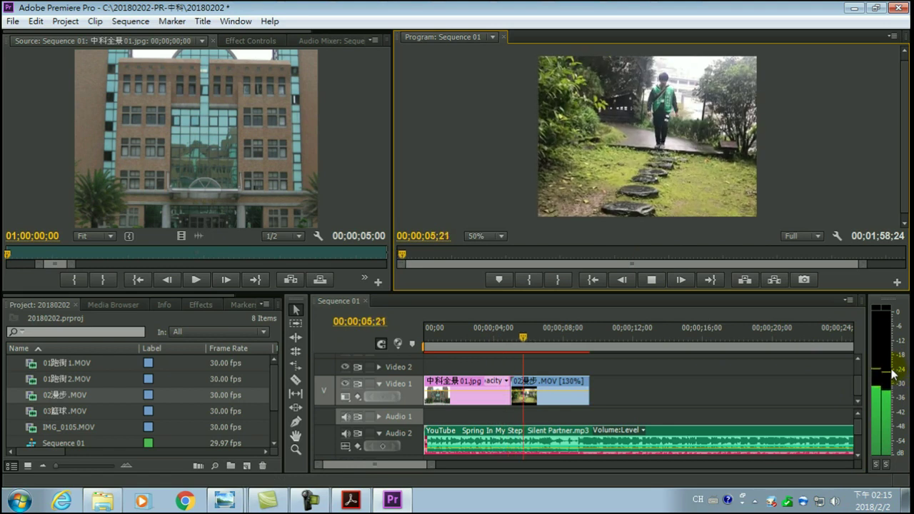
Raise the Audio 2 music volume line slightly and play back, stopping at 00;00;11;23.
click(649, 279)
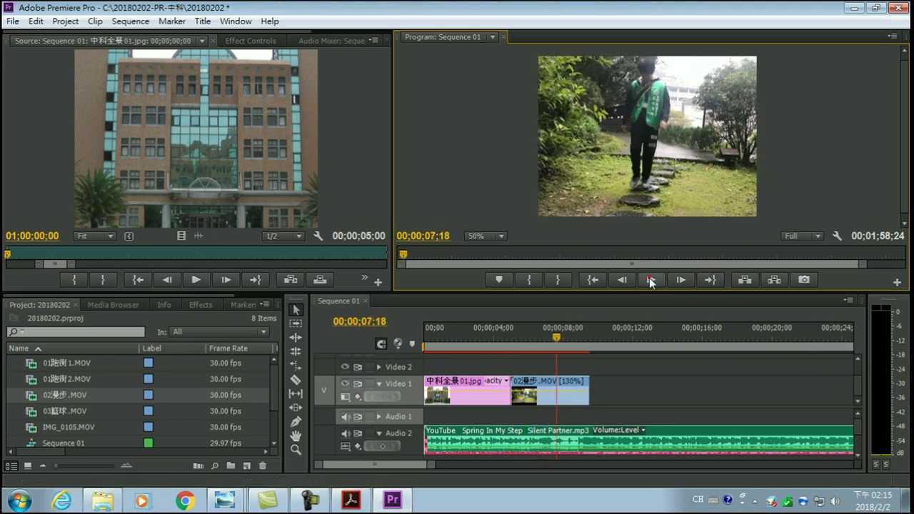
drag(522, 452, 522, 443)
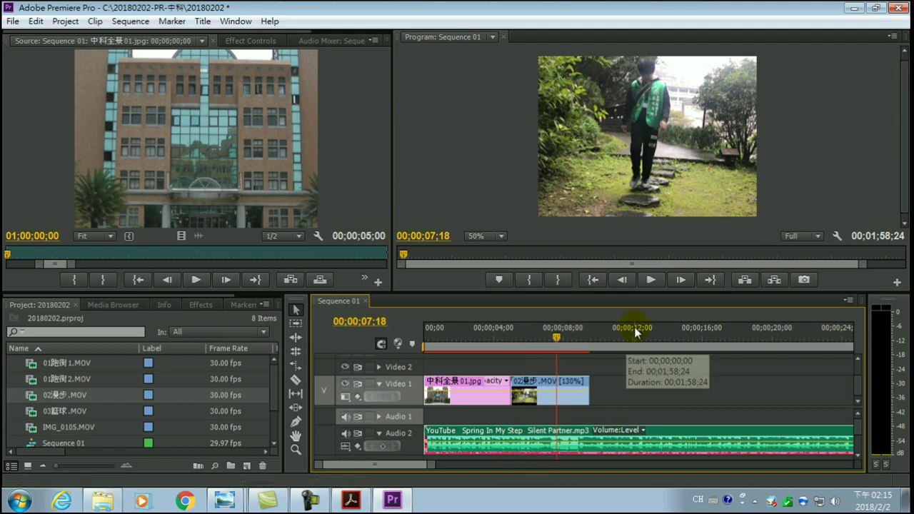
click(651, 278)
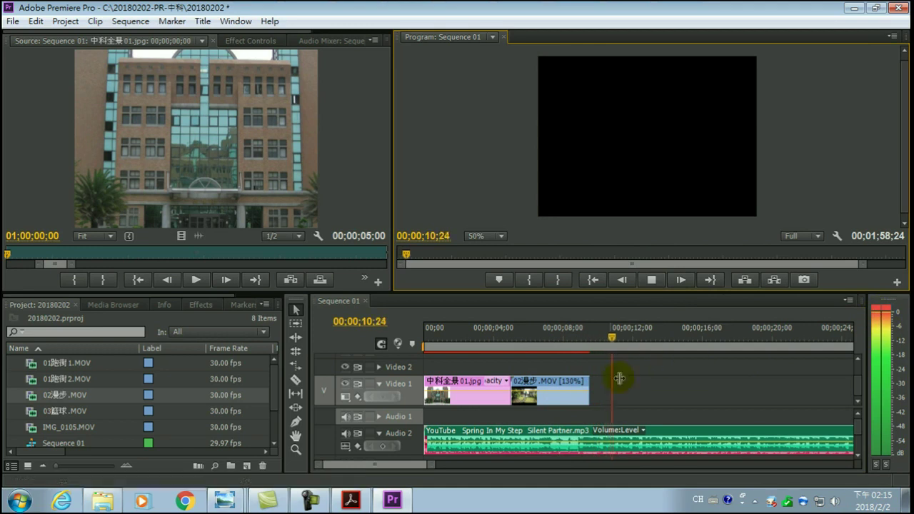
click(651, 279)
Select the MP3 clip on Audio 2 and click along its volume line.
click(473, 444)
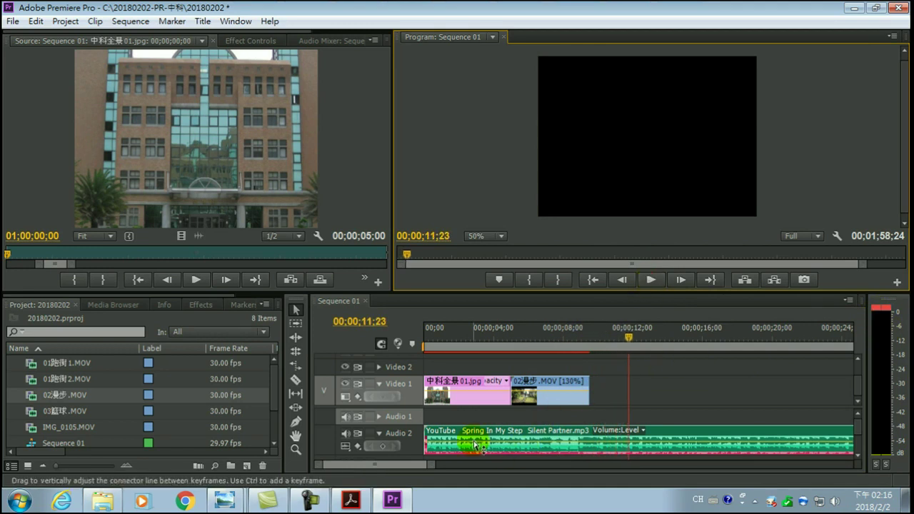
click(477, 446)
click(489, 449)
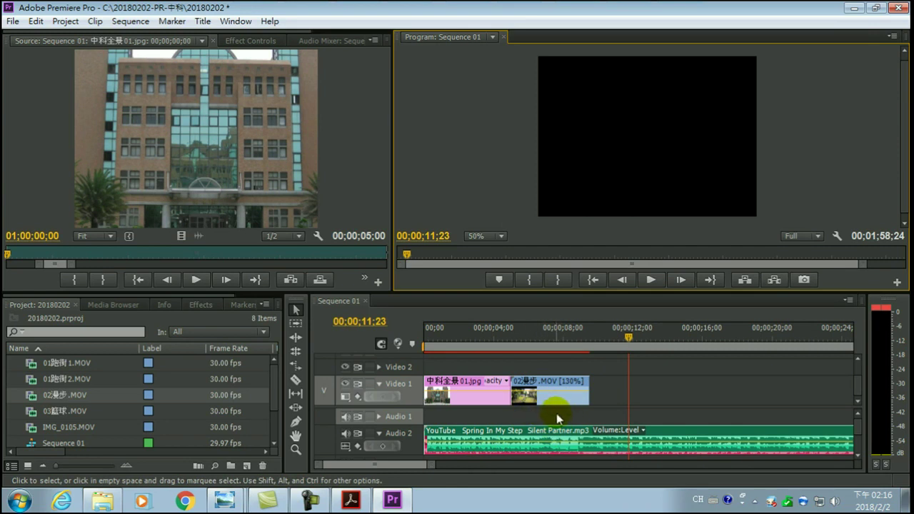
Start the classroom screen broadcast, dismiss the resolution notice, and save the project via File > Save.
mouse_move(317, 6)
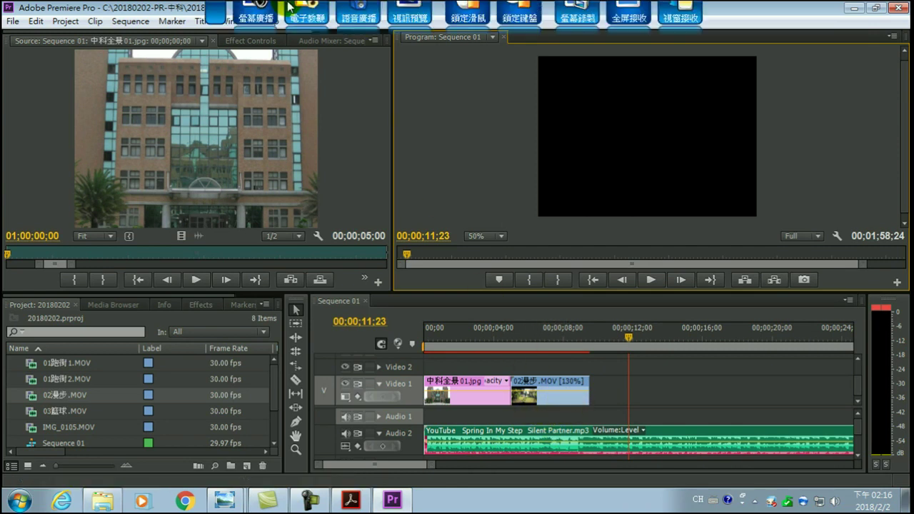
click(253, 25)
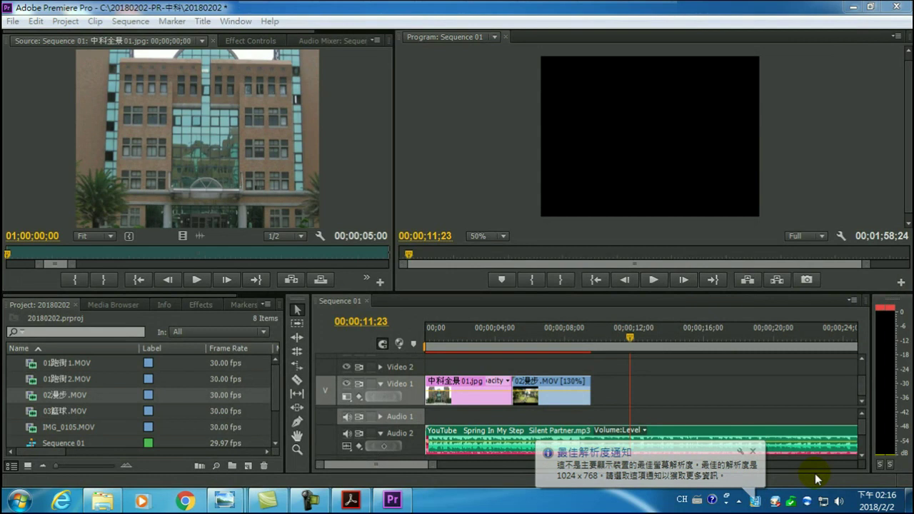
click(752, 451)
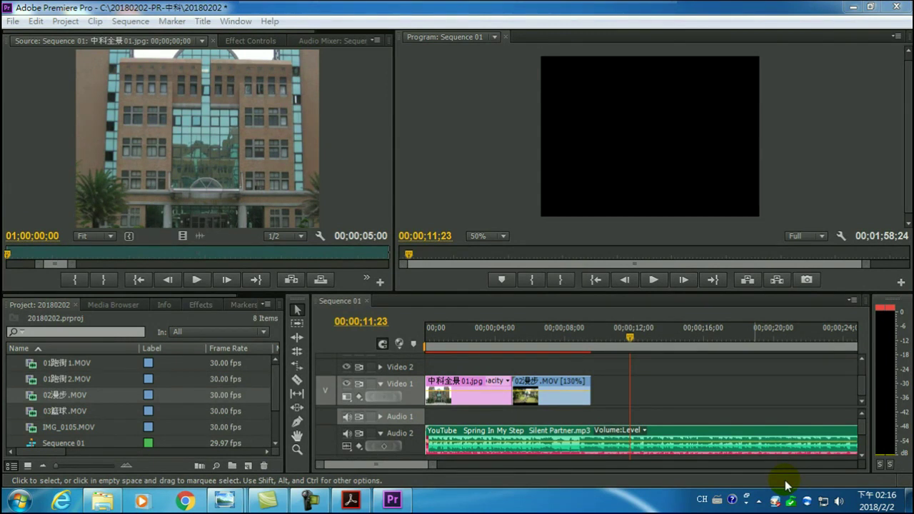
click(12, 21)
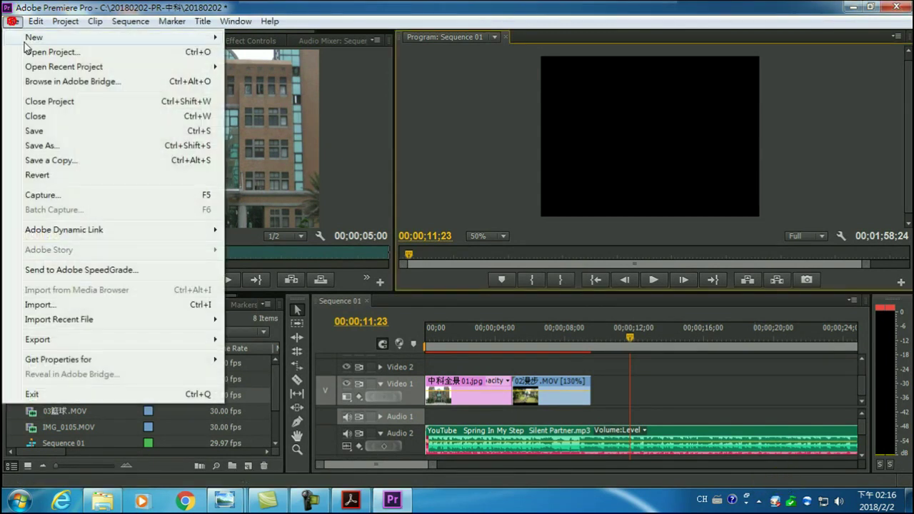
click(34, 131)
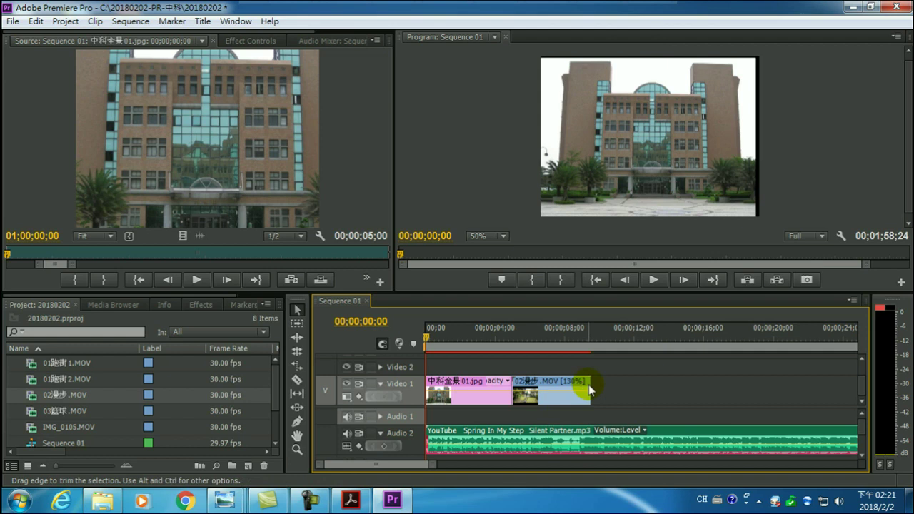
mouse_move(302, 6)
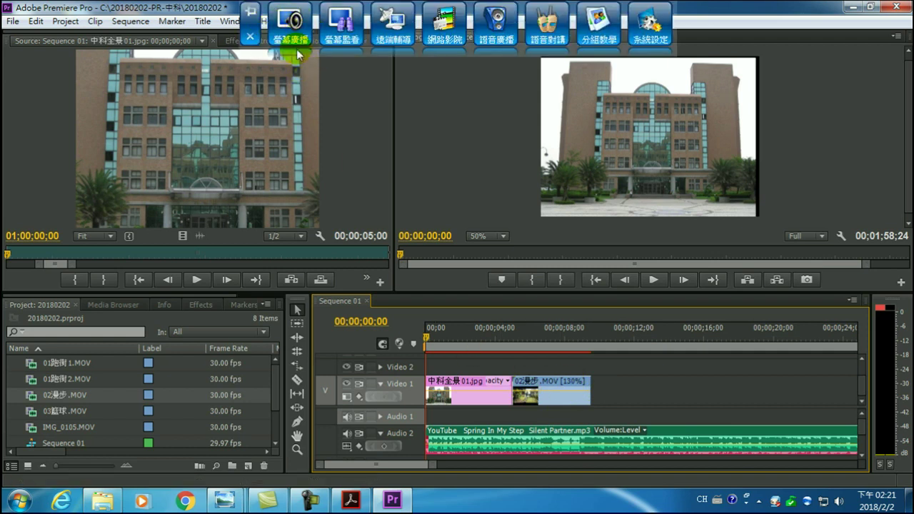
click(287, 37)
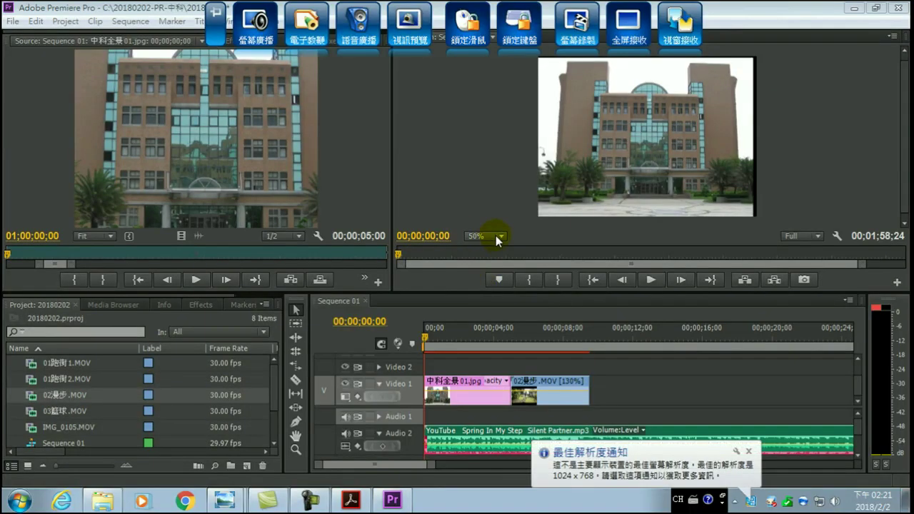
click(747, 452)
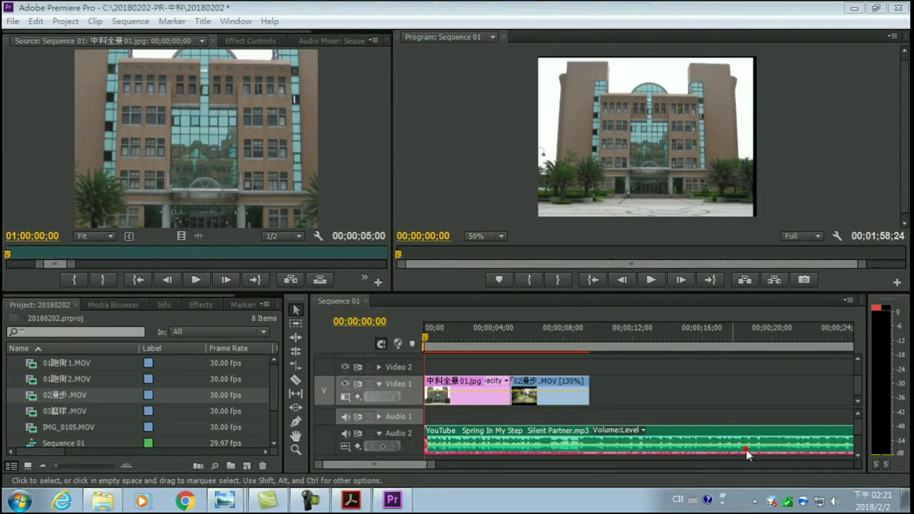
click(651, 280)
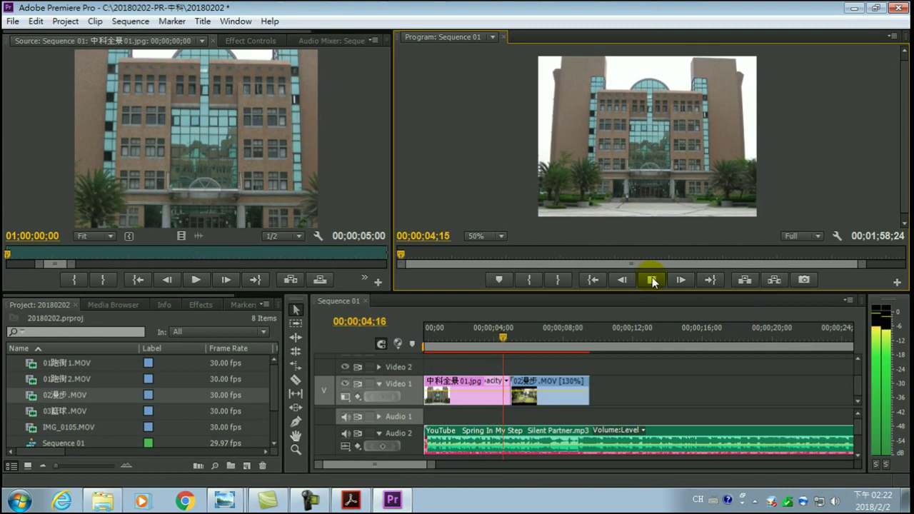
click(652, 277)
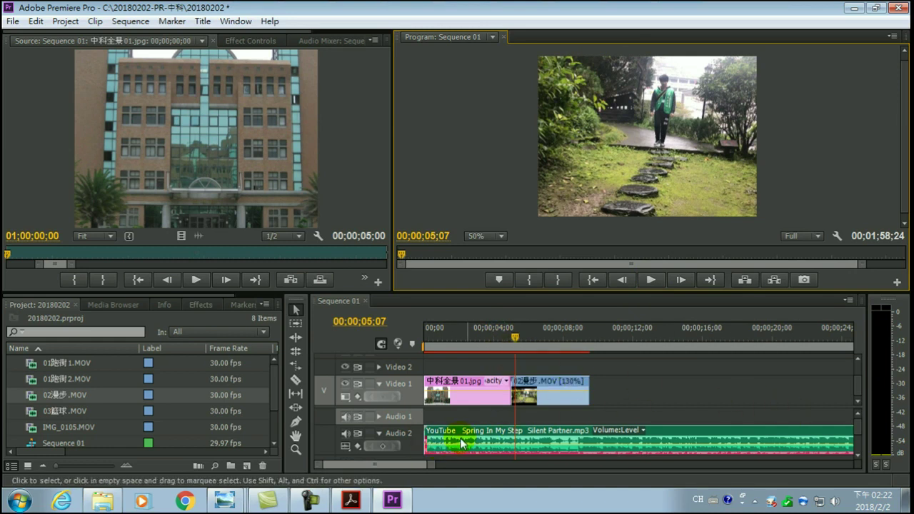
drag(514, 335, 478, 341)
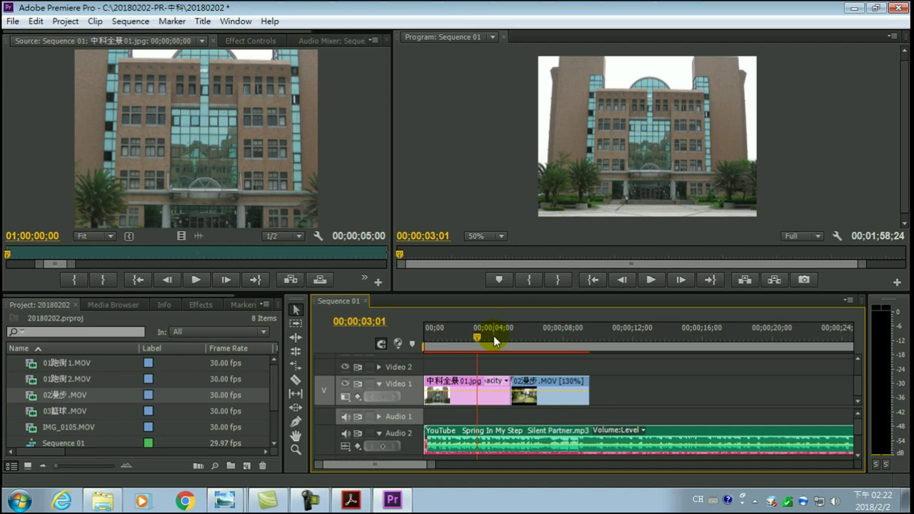
drag(494, 335, 427, 348)
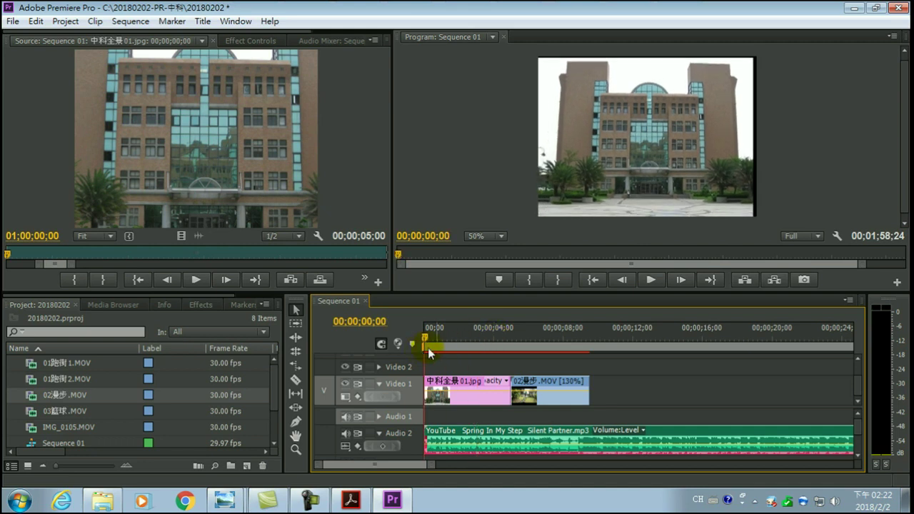
click(648, 278)
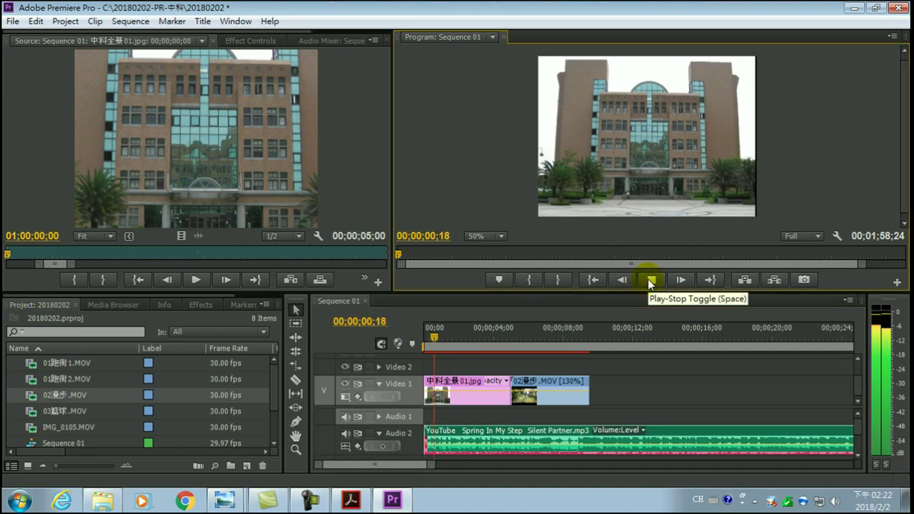
click(647, 278)
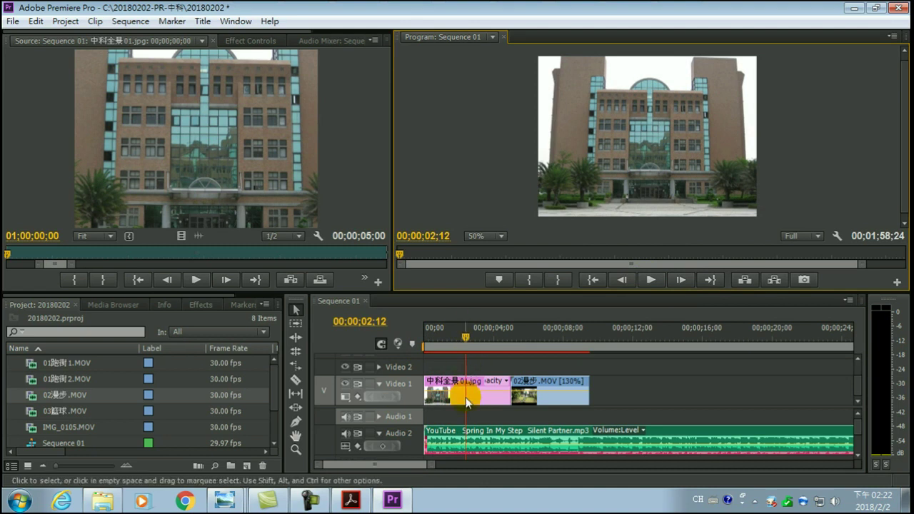
Expand Audio 2 and add a music volume keyframe at 00;00;02;12.
click(380, 433)
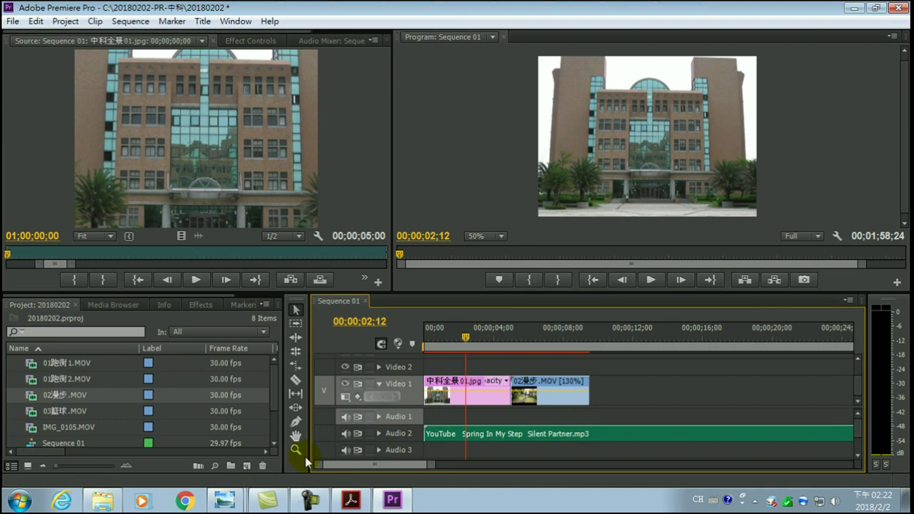
click(379, 433)
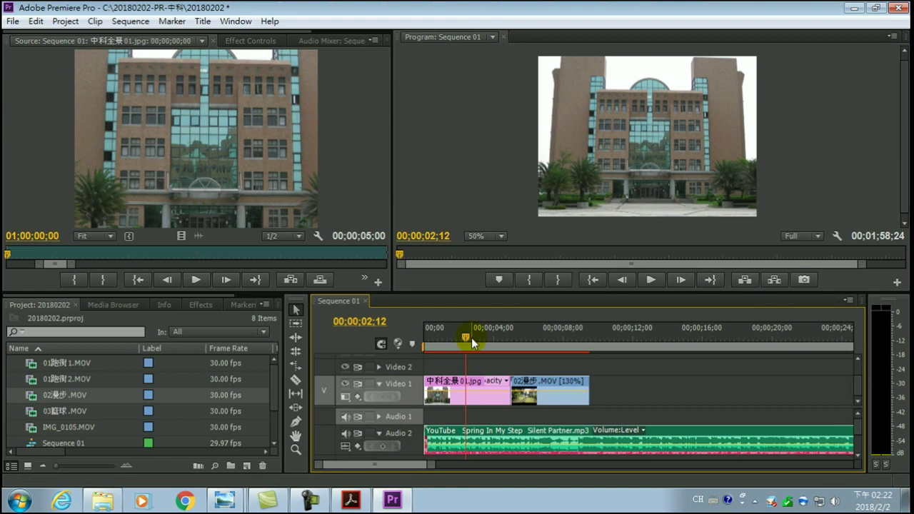
click(382, 446)
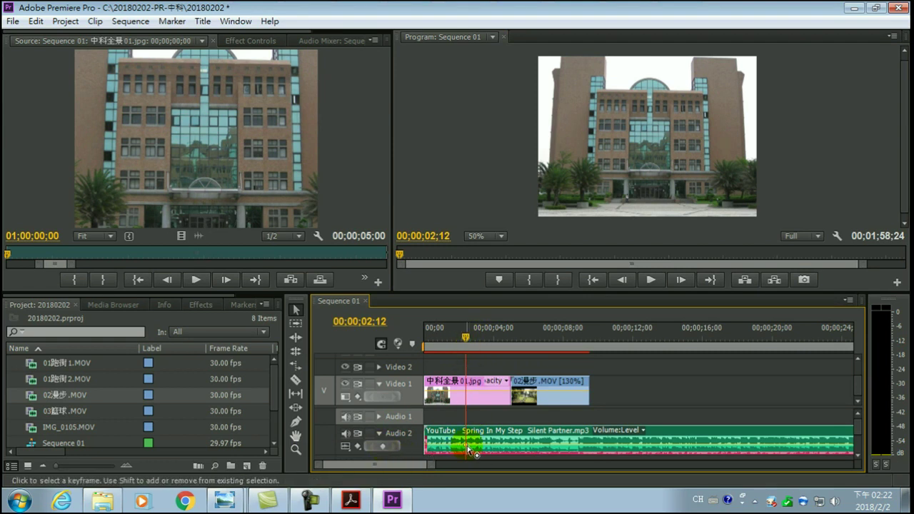
Add a volume keyframe at 00;00;00;00 and pull it down to -∞ dB.
drag(465, 335, 419, 342)
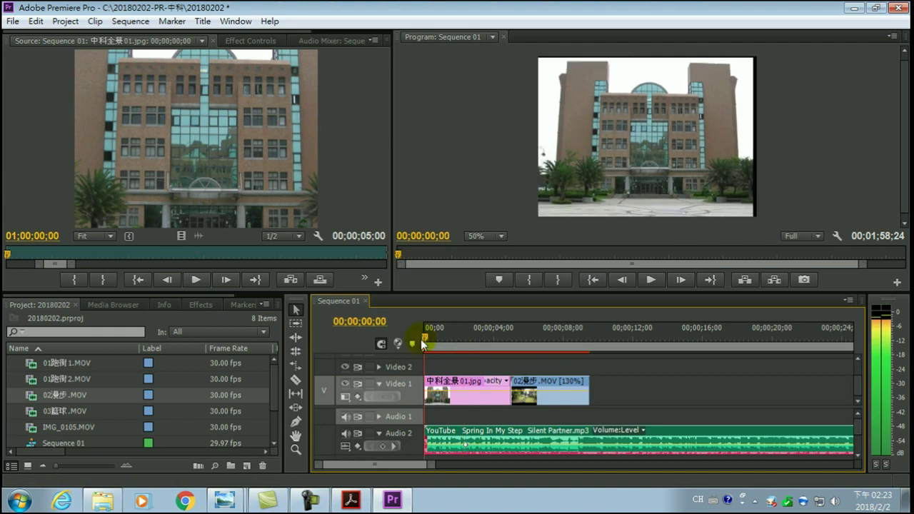
click(383, 446)
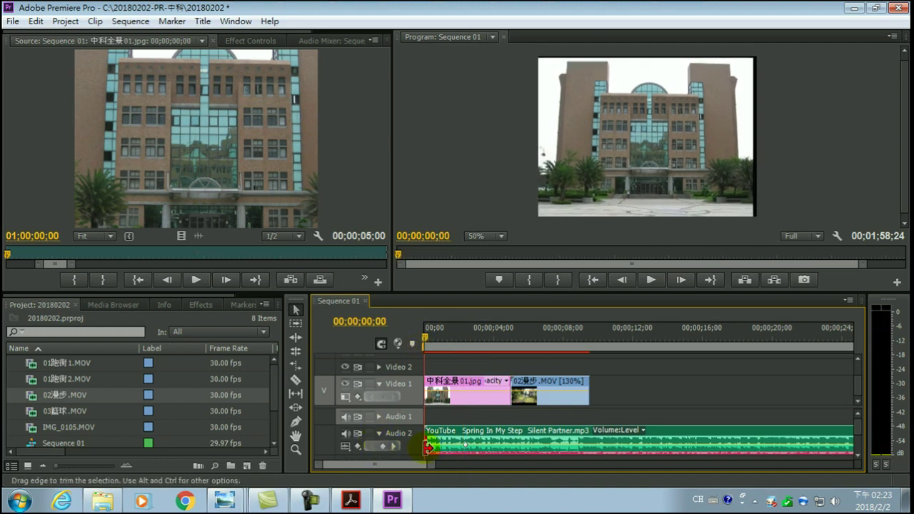
drag(427, 343, 497, 350)
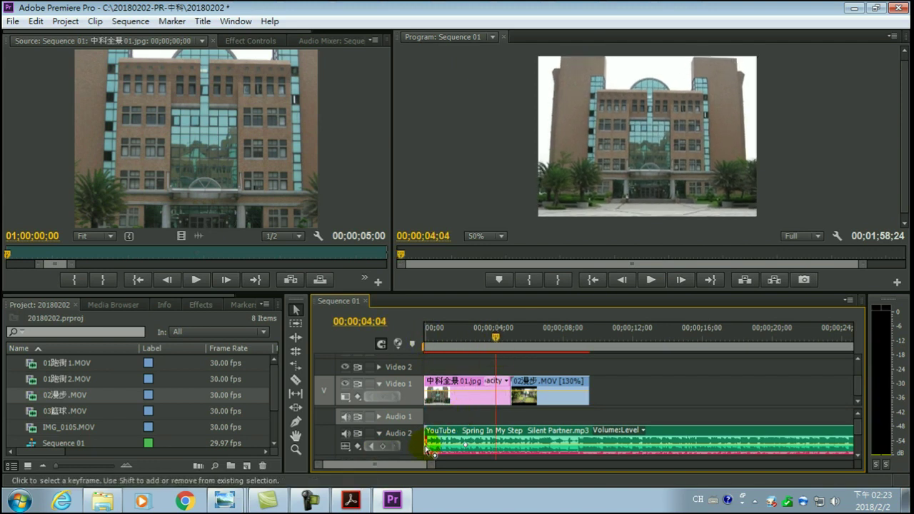
mouse_move(428, 450)
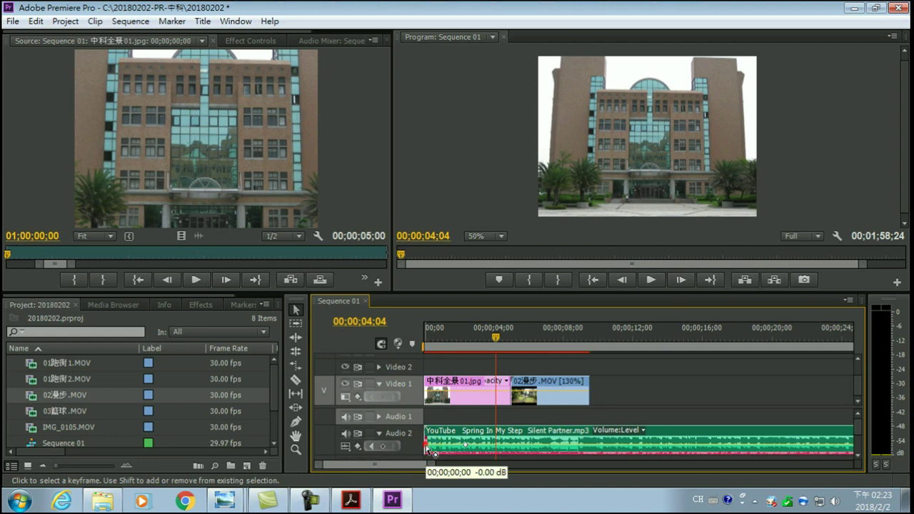
drag(427, 450, 429, 453)
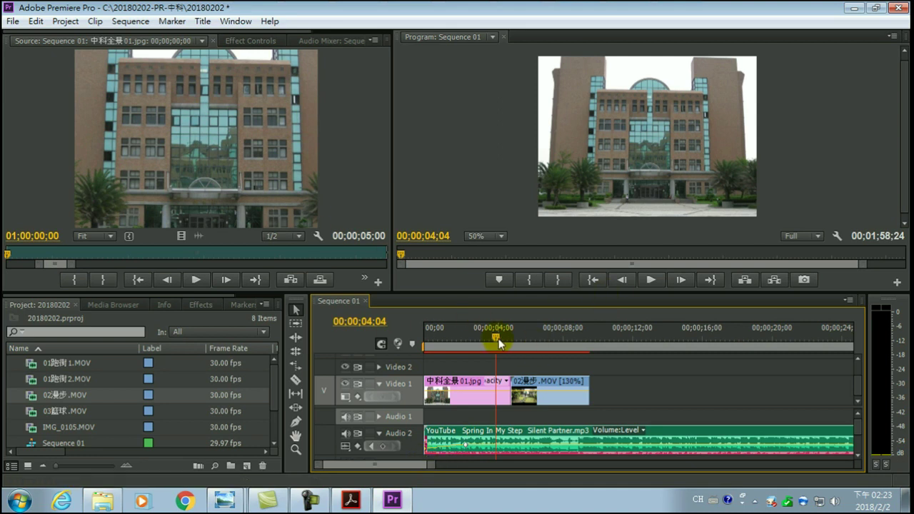
drag(498, 344, 408, 345)
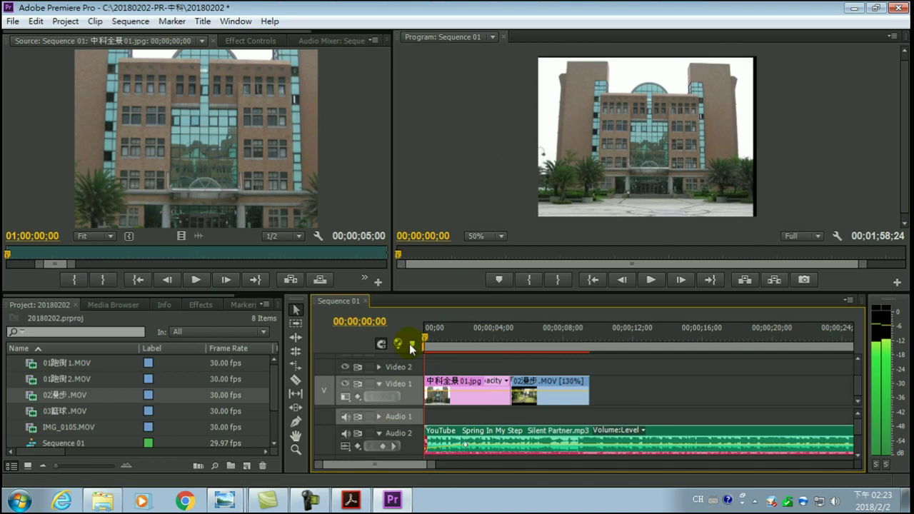
click(650, 279)
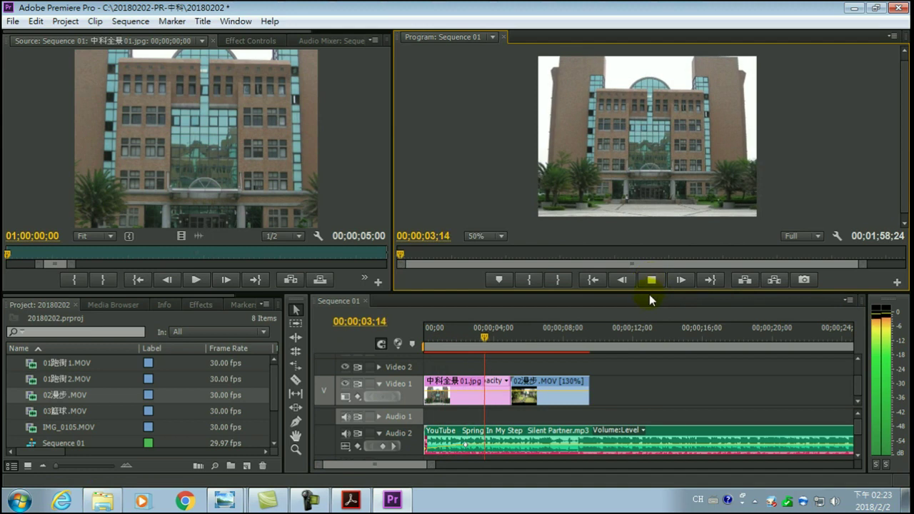
click(651, 280)
drag(499, 346, 419, 344)
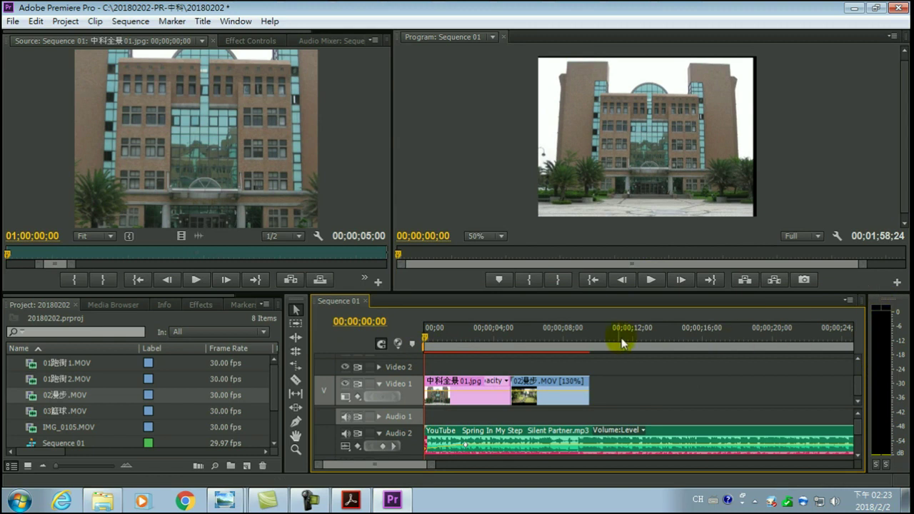
click(650, 280)
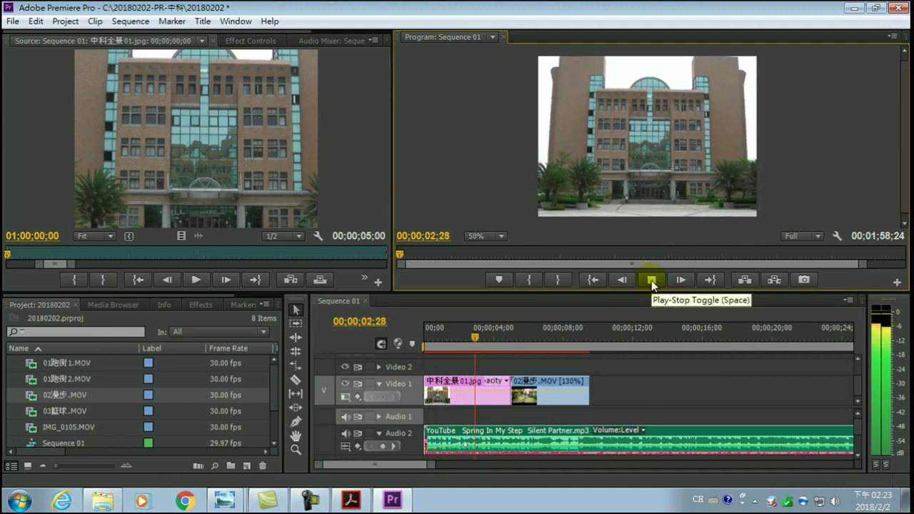
click(651, 281)
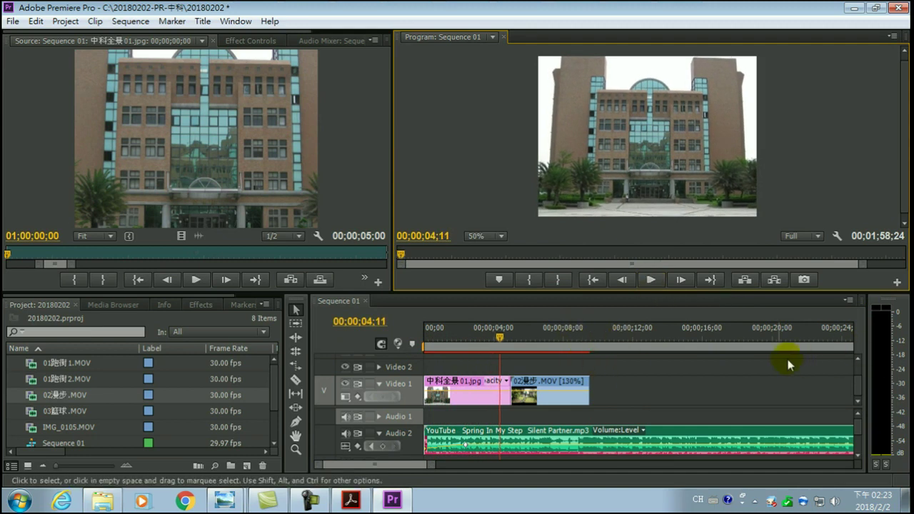
mouse_move(421, 7)
click(266, 22)
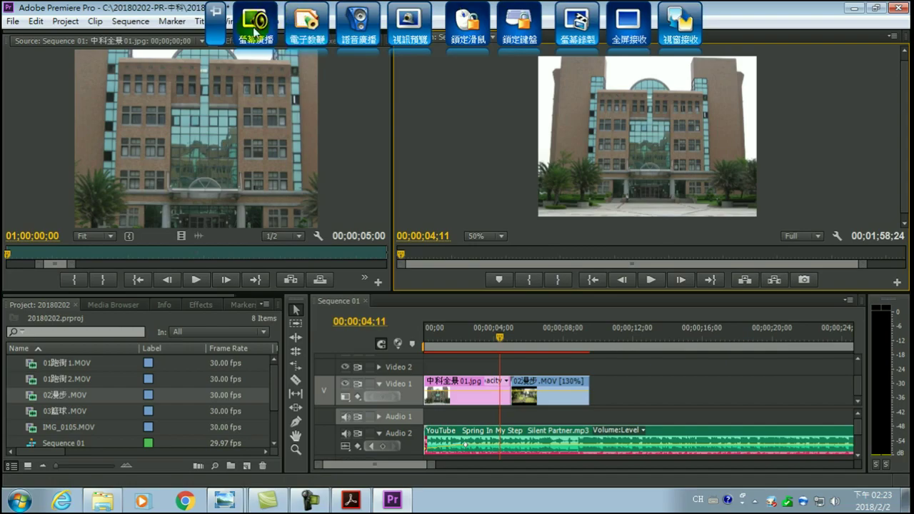
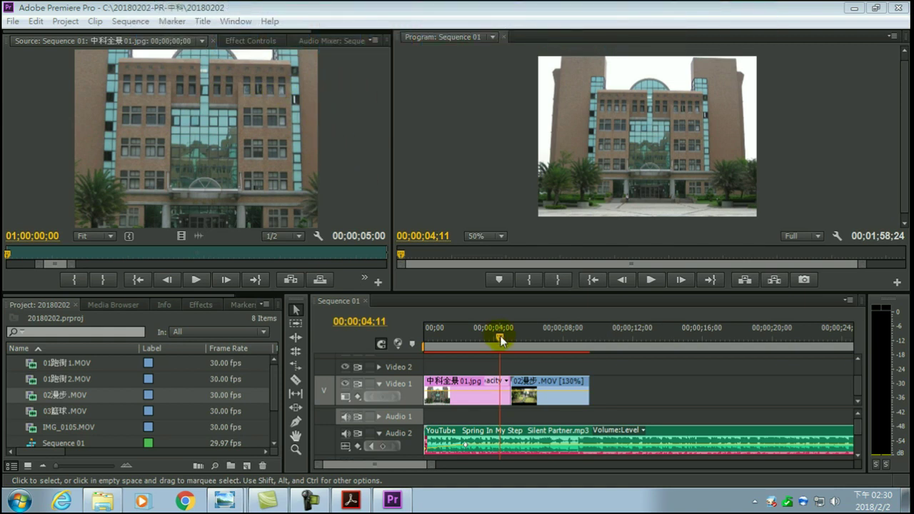
Scrub Sequence 01's opening seconds and return the playhead to 00;00;00;00.
drag(499, 335, 430, 352)
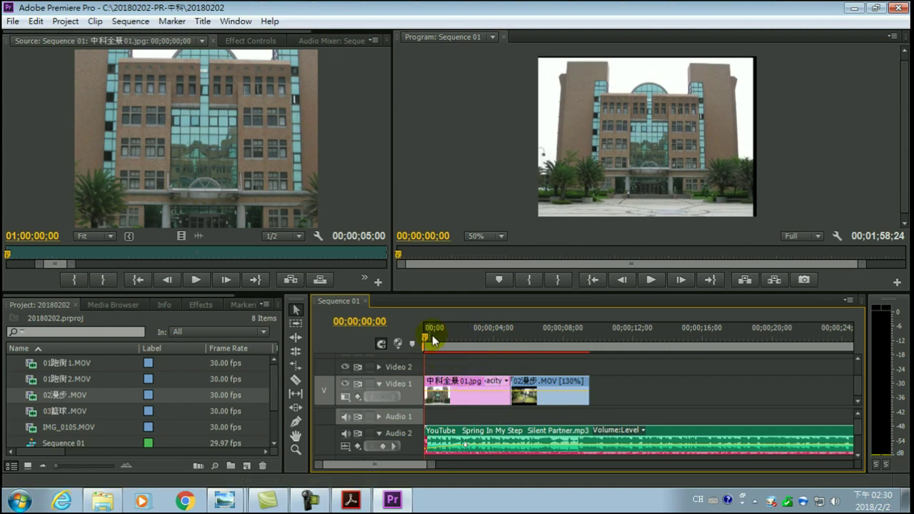
mouse_move(426, 343)
mouse_down()
mouse_move(472, 336)
mouse_move(422, 349)
mouse_up()
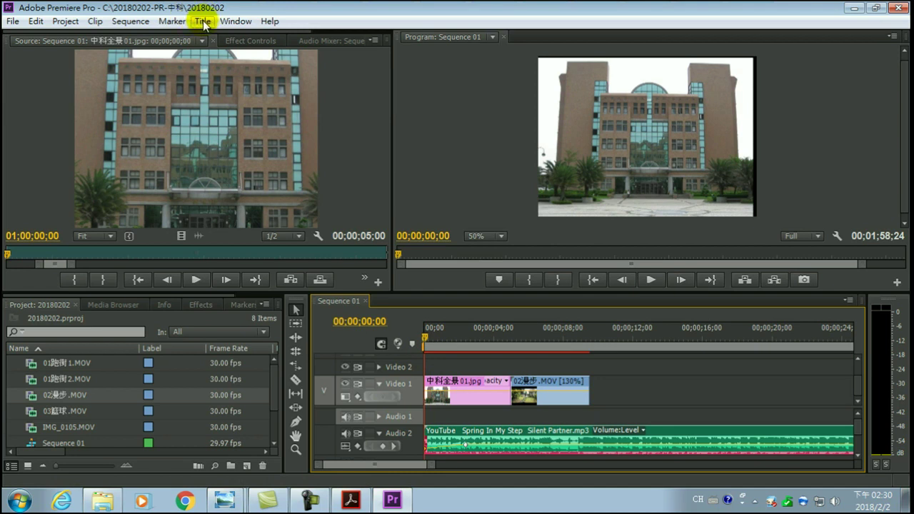
click(204, 22)
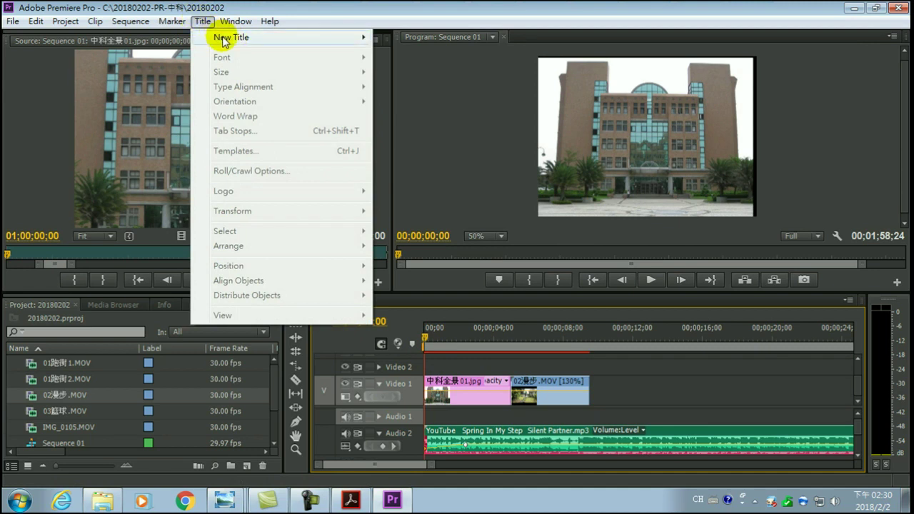
Create a default still title named Title 01 and open it over the campus photo.
mouse_move(235, 37)
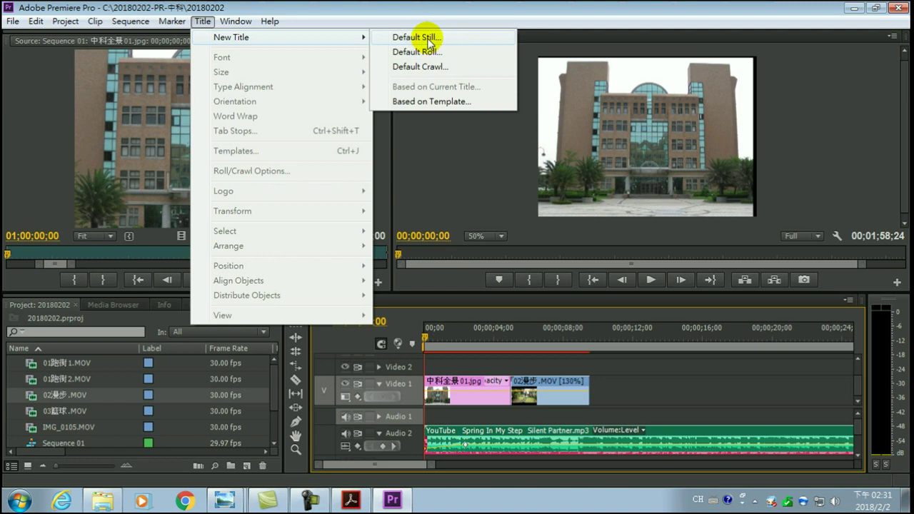
click(429, 40)
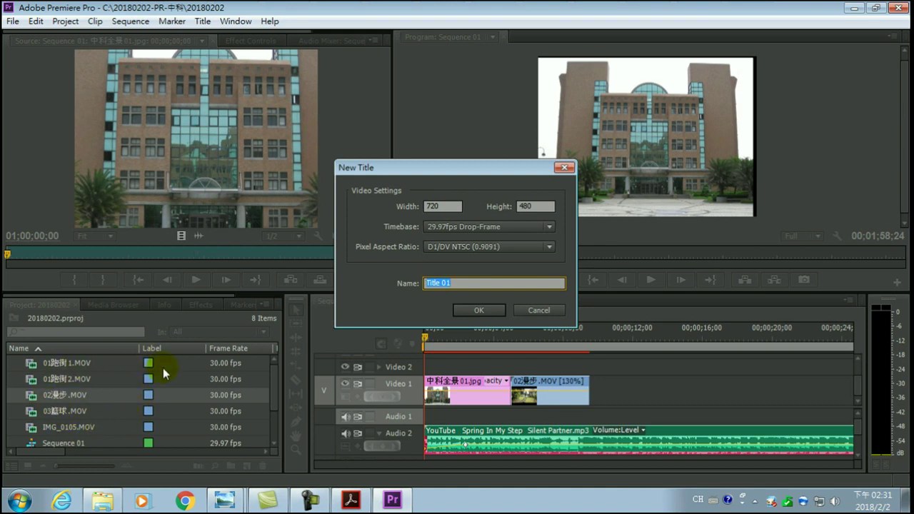
click(479, 311)
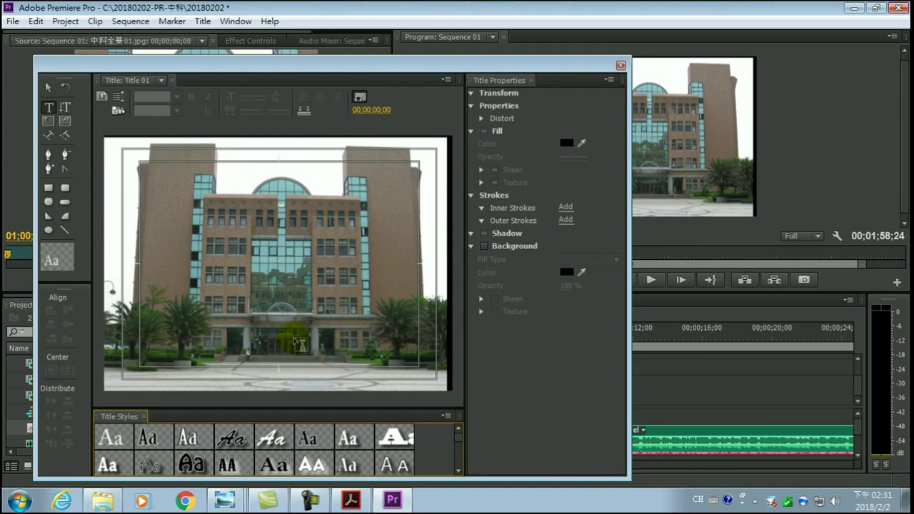
Place a text insertion point on the campus photo and set the font size to 64.
click(276, 314)
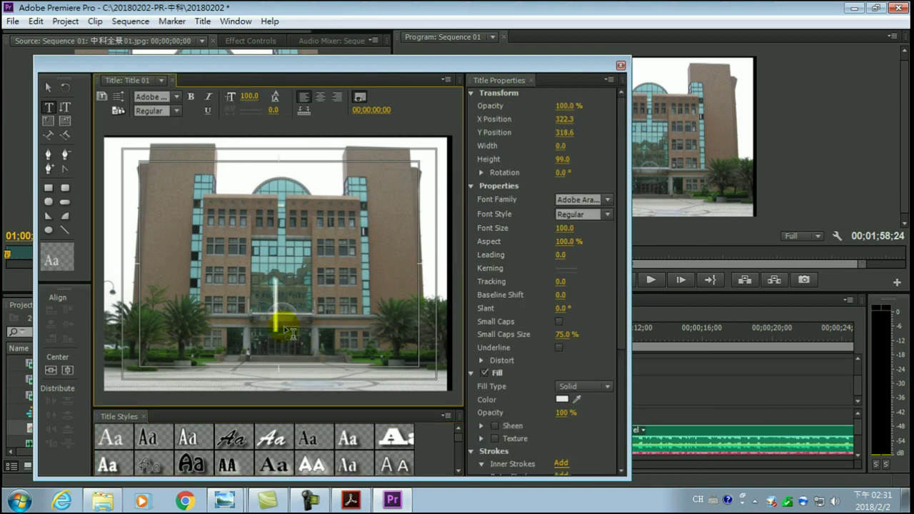
click(251, 96)
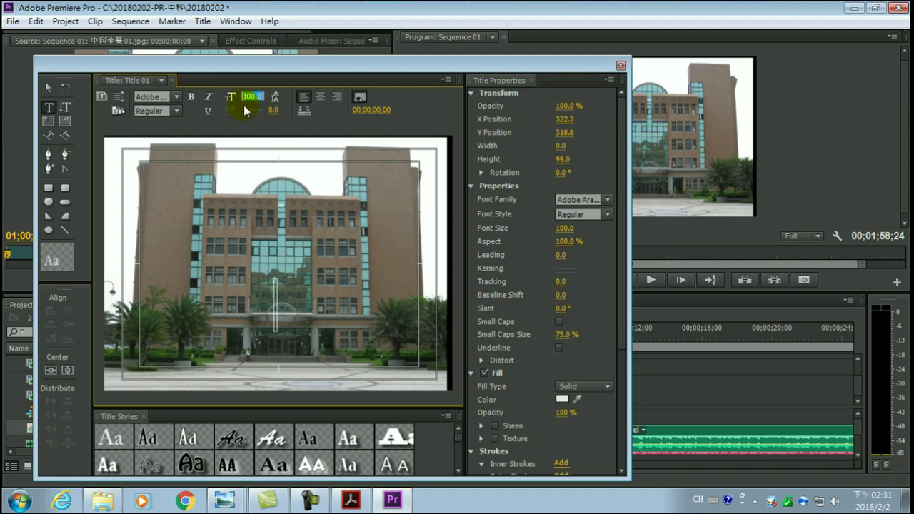
key(Return)
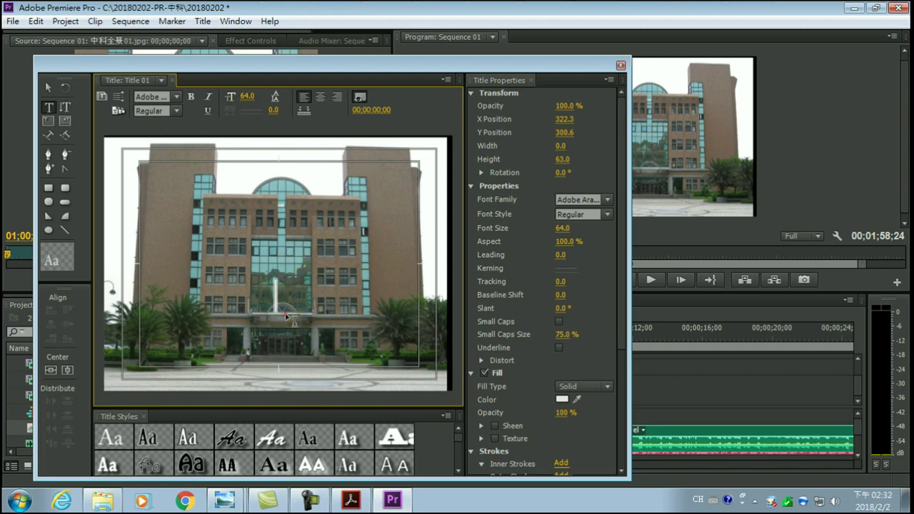
click(246, 307)
click(250, 98)
key(BackSpace)
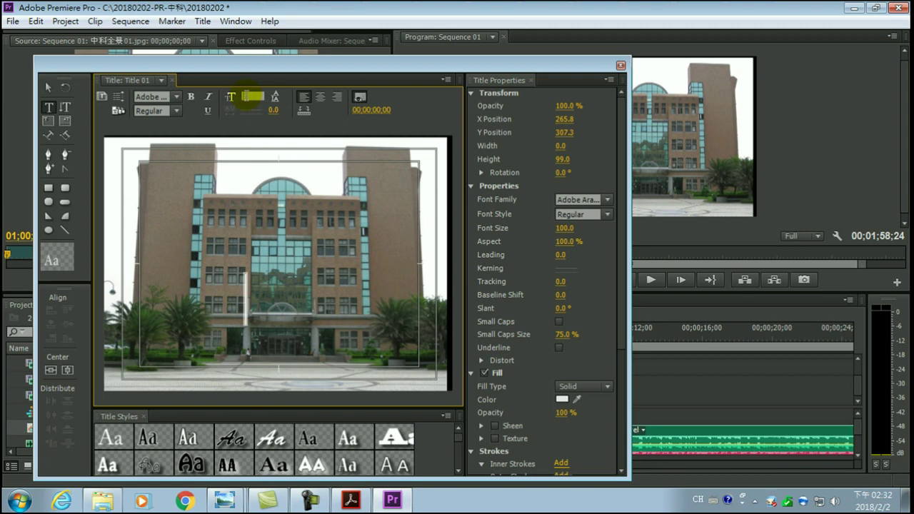
text(64)
key(Return)
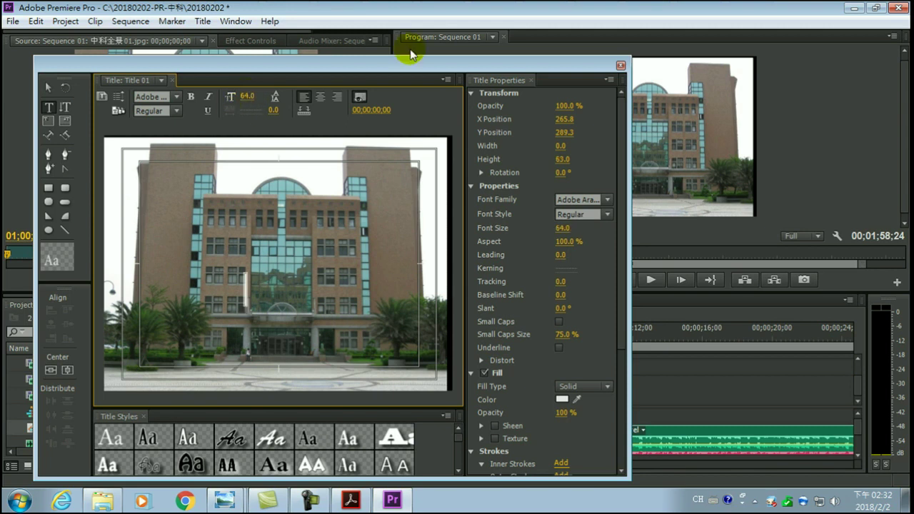
Switch on the Chinese input method and try composing the caption's first characters.
key(ctrl+space)
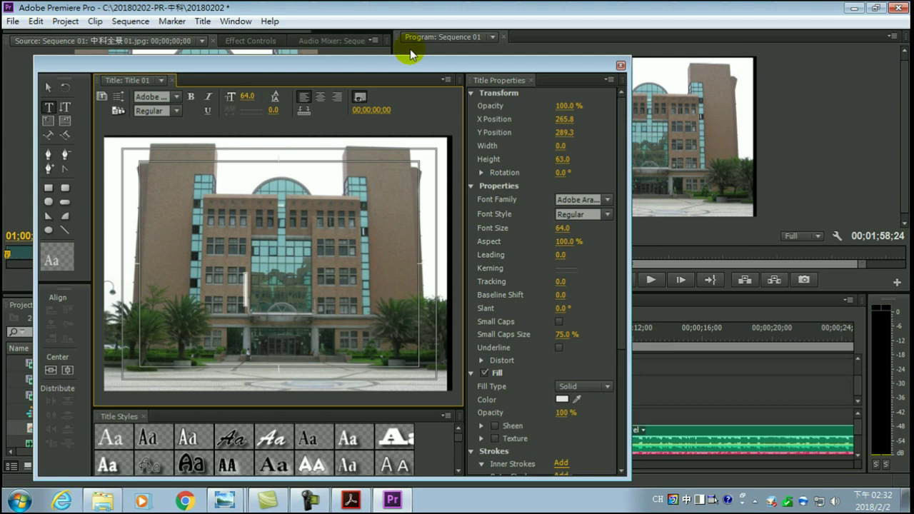
key(ctrl+space)
key(ctrl+space)
text(dk)
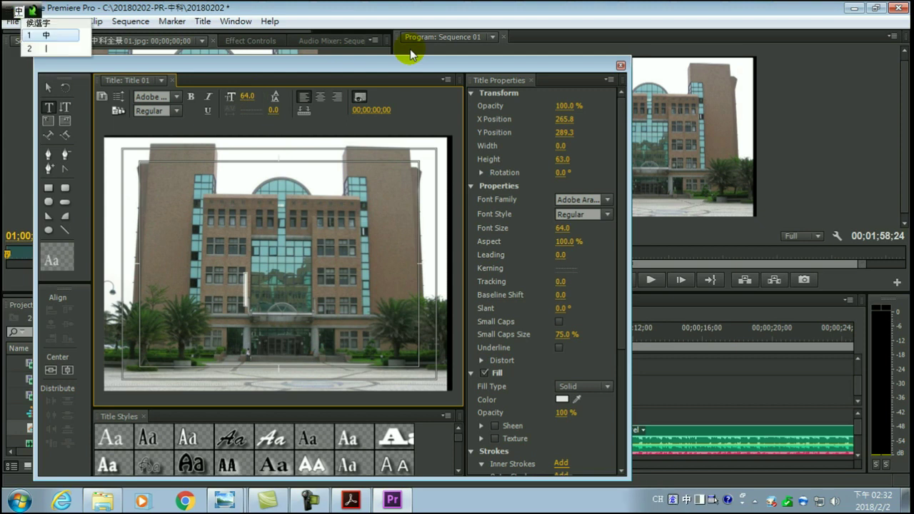
key(Return)
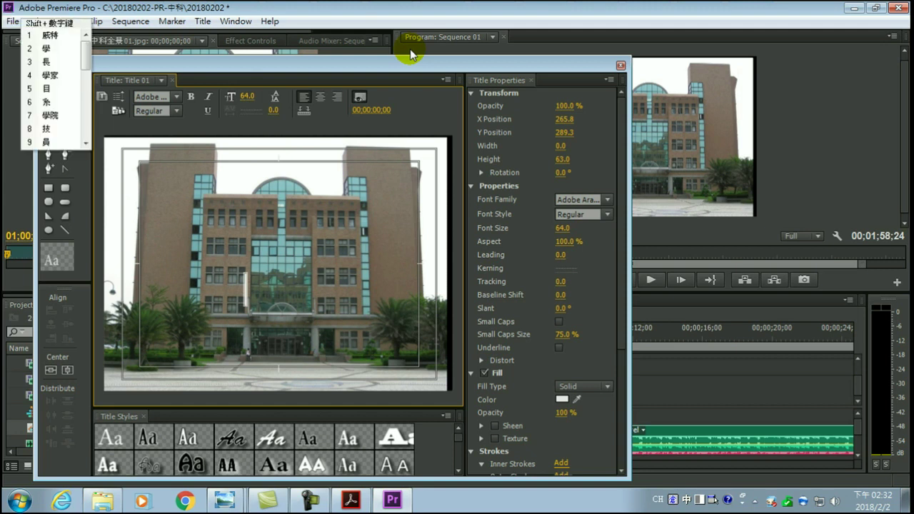
key(Escape)
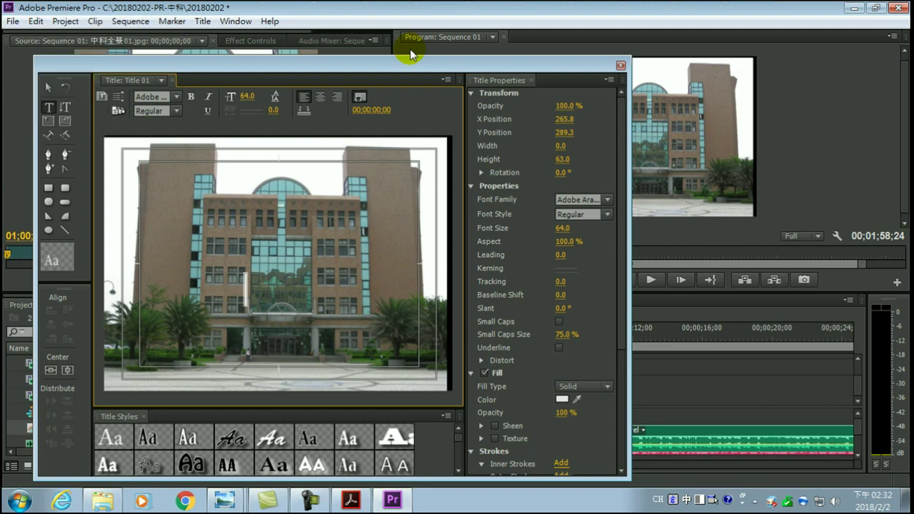
text(hdyj)
key(space)
key(Escape)
text(iobuc)
key(Escape)
Type 中國 followed by 大學校 into the title text.
click(250, 290)
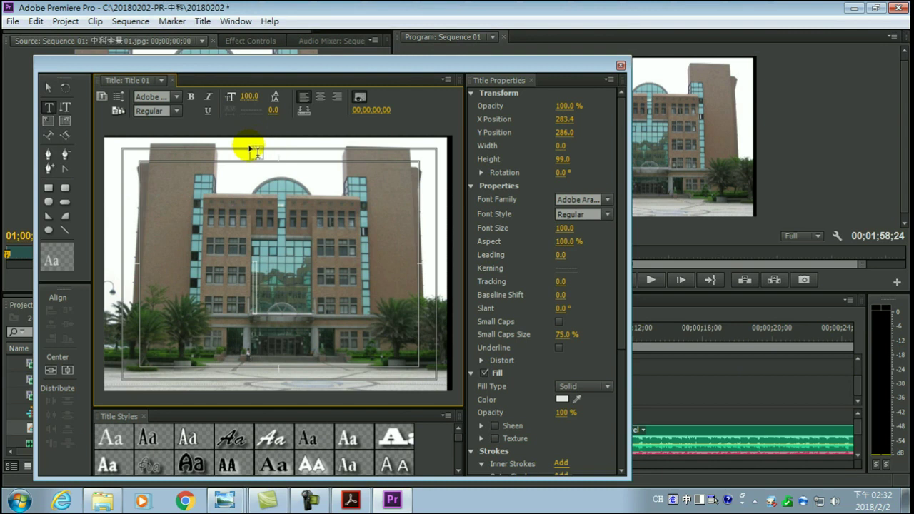
text(中)
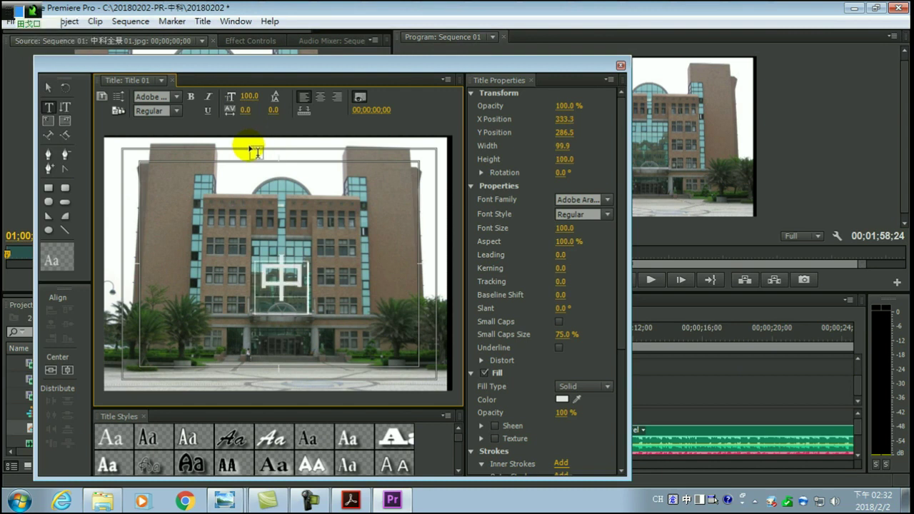
text(國)
key(Escape)
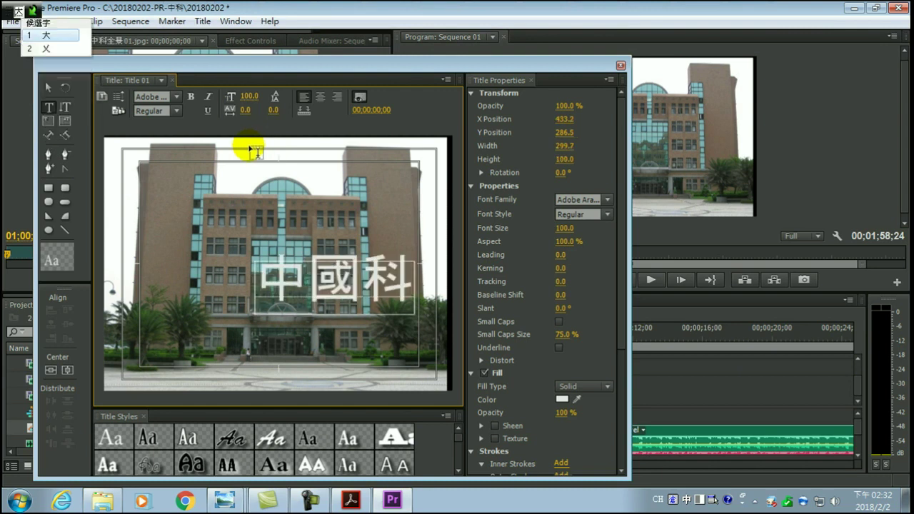
text(大學校)
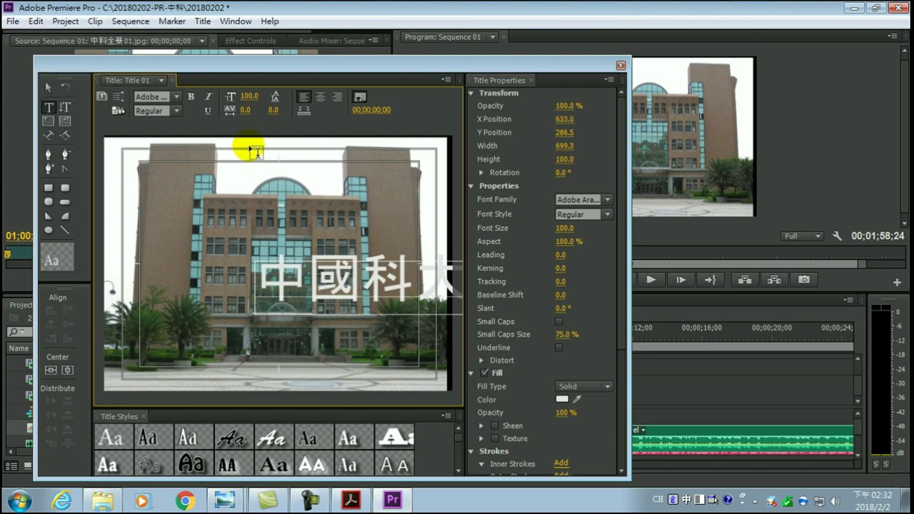
Move and shrink the 中國科大資管系 text box so it sits low across the photo.
click(49, 89)
mouse_move(284, 264)
mouse_down()
mouse_move(233, 272)
mouse_move(144, 326)
mouse_move(175, 314)
mouse_up()
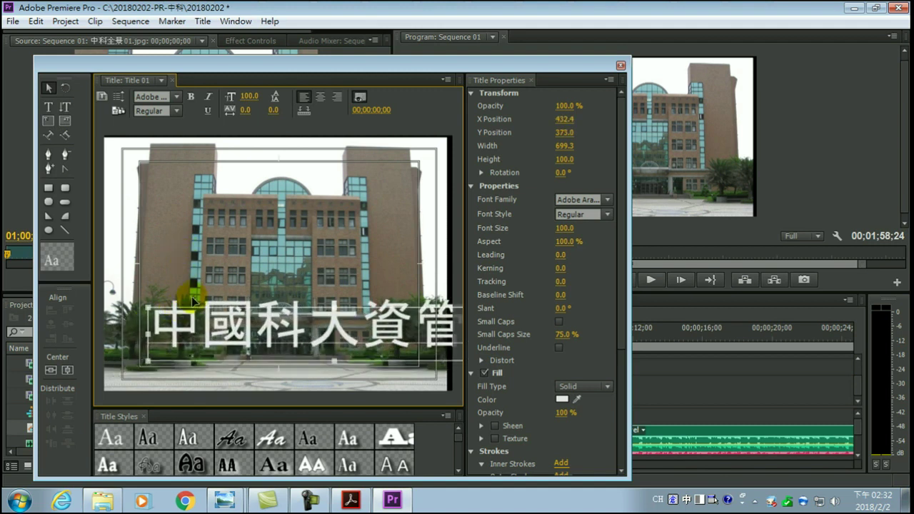
mouse_move(147, 308)
mouse_down()
mouse_move(184, 323)
mouse_move(265, 322)
mouse_up()
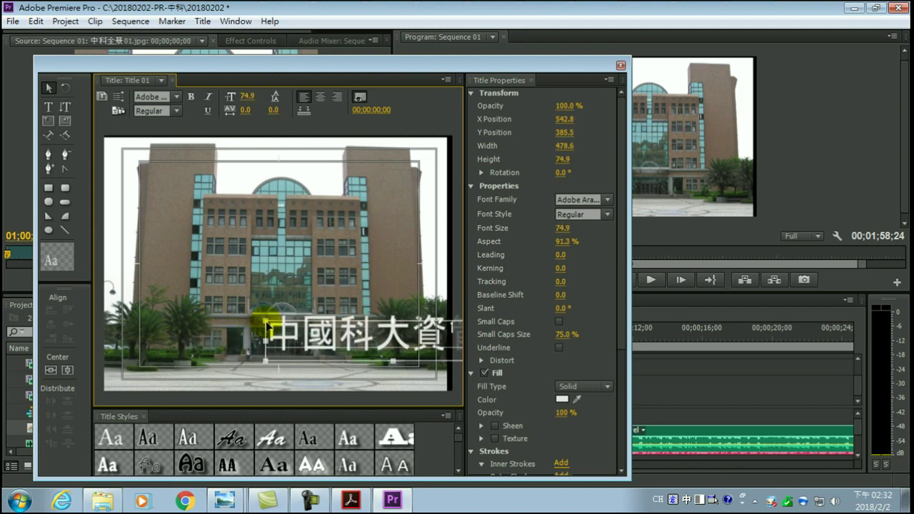
mouse_move(340, 328)
mouse_down()
mouse_move(238, 324)
mouse_move(229, 333)
mouse_up()
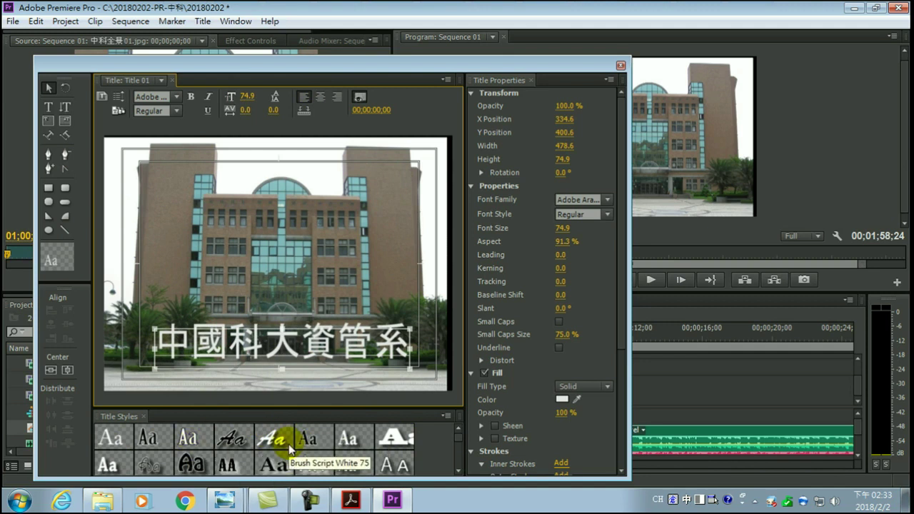
Try Brush Script Black 75 and Birch Std, then apply Brush Script White 75 to the caption.
click(236, 443)
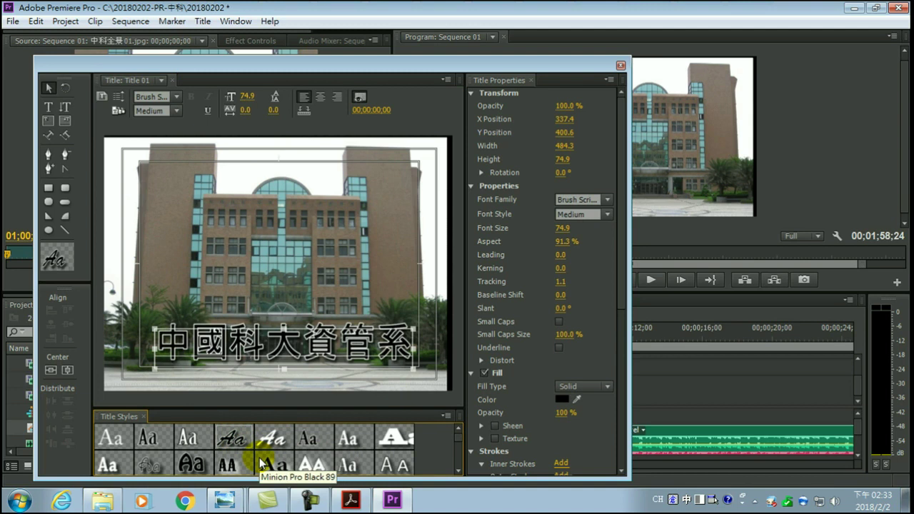
click(153, 438)
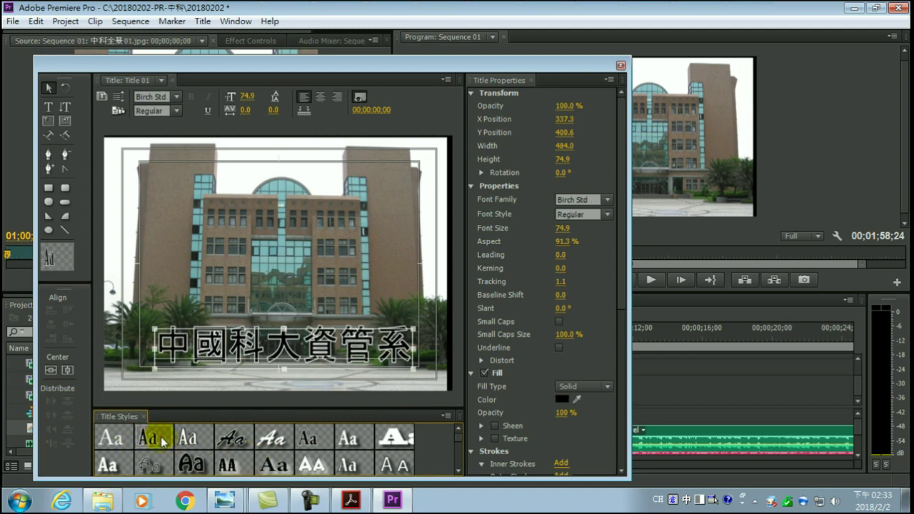
click(274, 439)
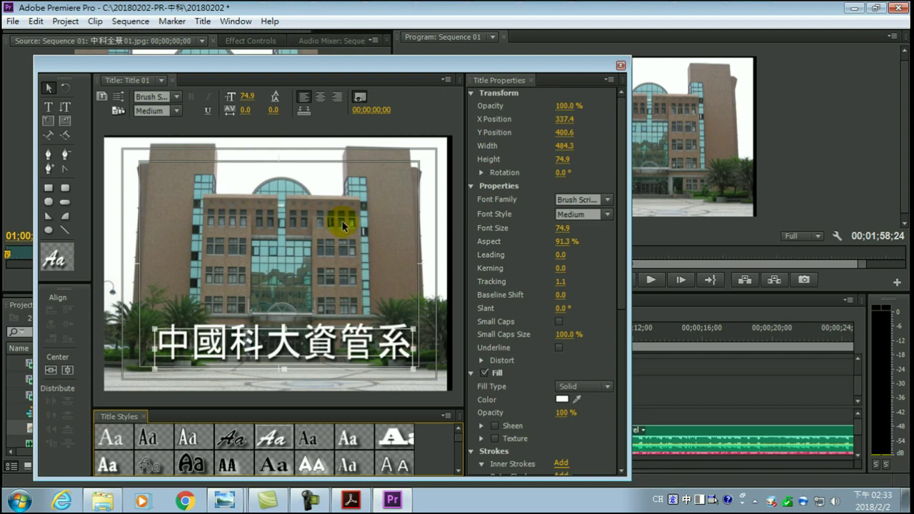
Close the title editor and place Title 01 on Video 2 above the campus photo.
click(620, 66)
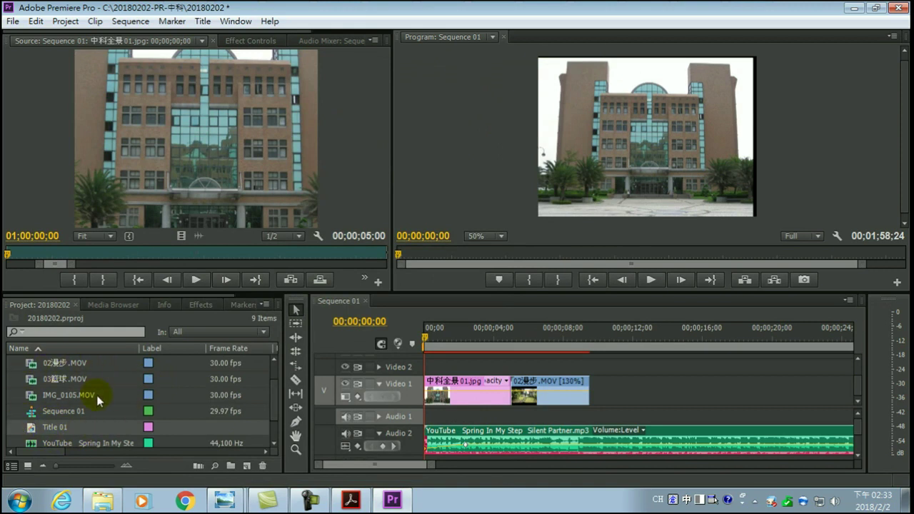
click(48, 426)
drag(233, 397, 429, 366)
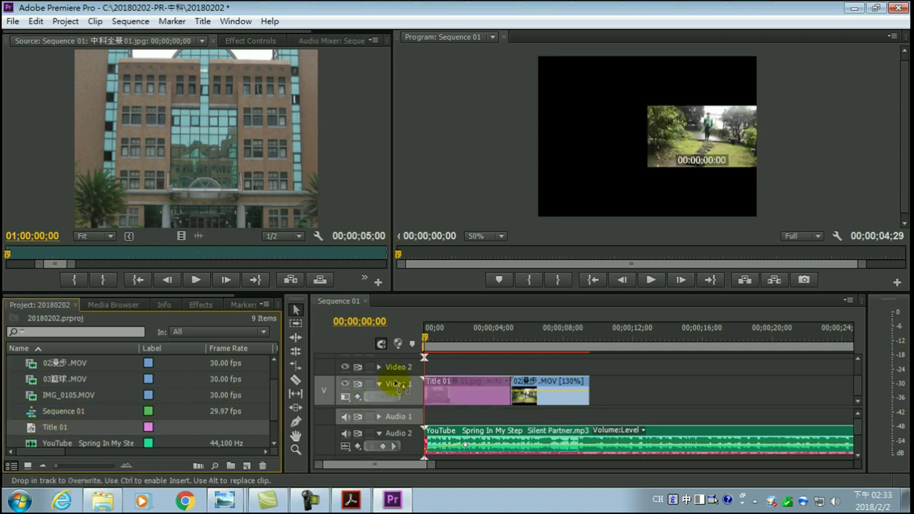
drag(429, 367, 431, 368)
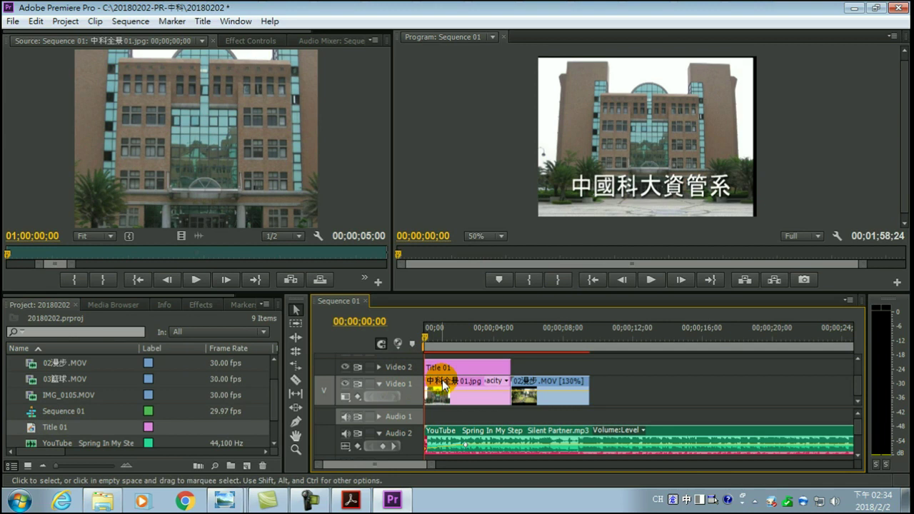
Trim Title 01's end to match the length of the 中科全景01.jpg clip.
mouse_move(443, 386)
click(443, 385)
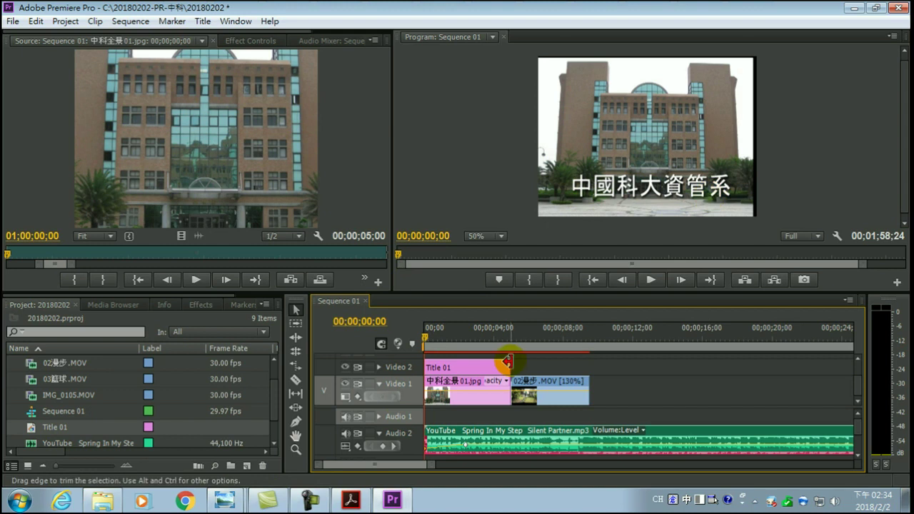
drag(515, 362, 506, 367)
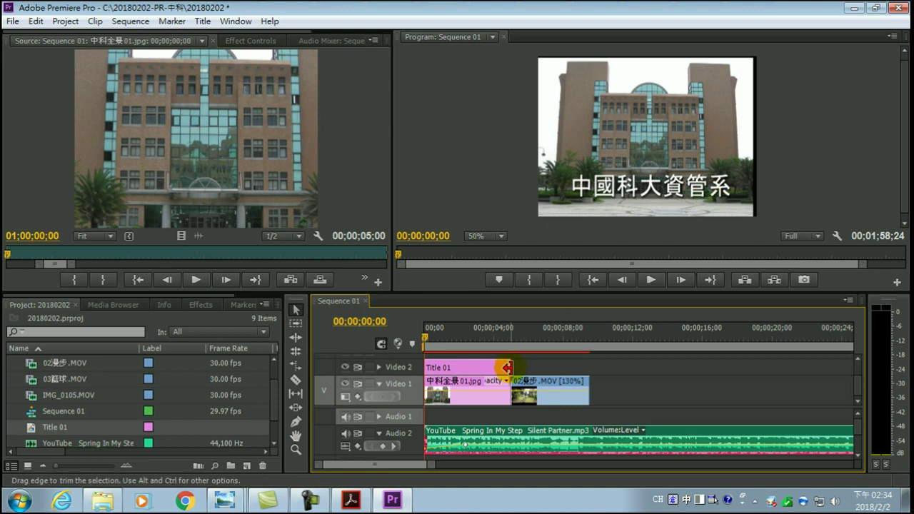
Extend Title 01 over the walking clip, preview from 00;00;05;10, then undo the extension.
drag(506, 367, 588, 363)
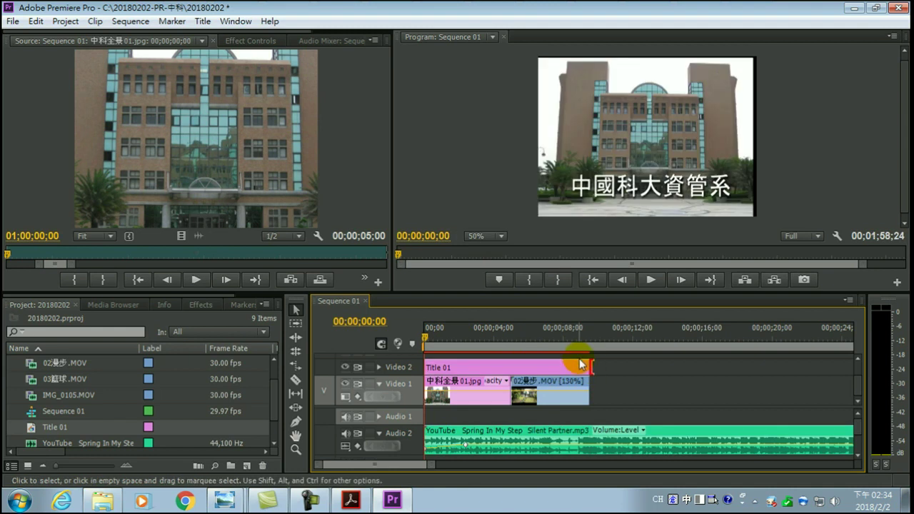
click(515, 331)
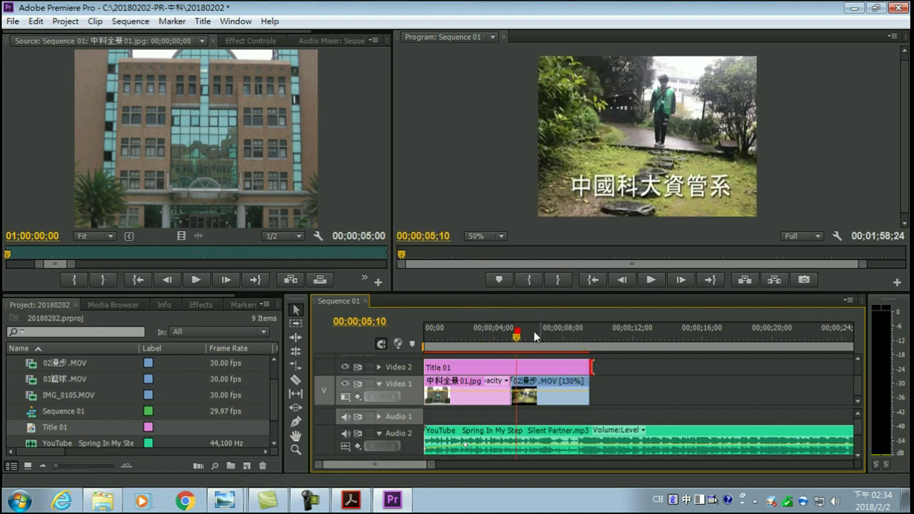
drag(544, 330, 572, 332)
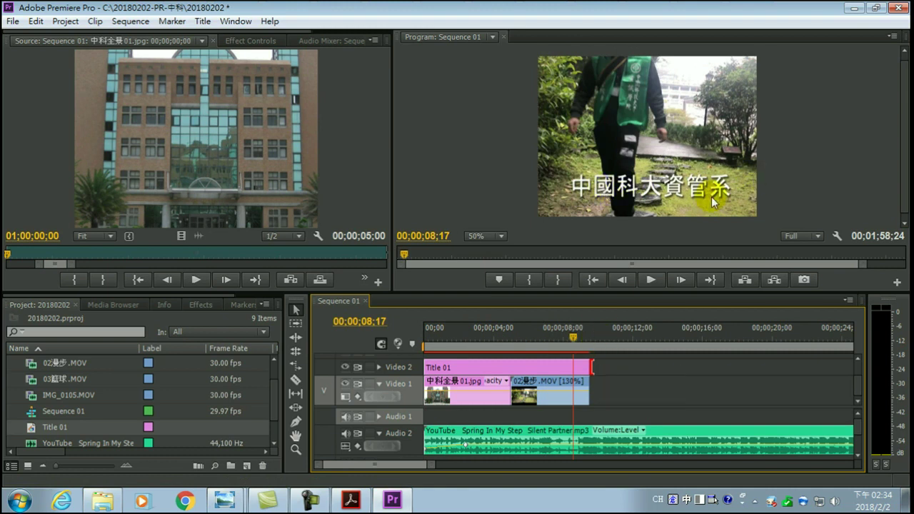
key(ctrl+z)
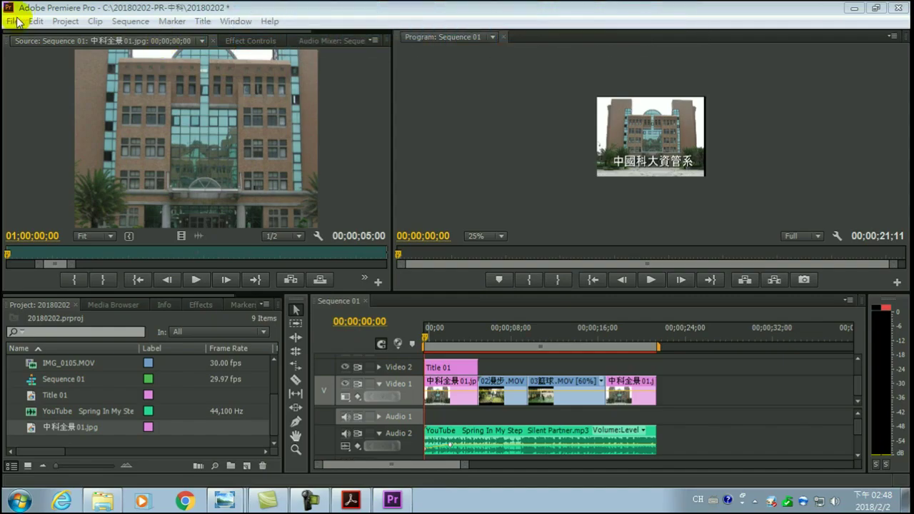
Export Sequence 01 as H.264 MP4 with width 1080 and height 720.
click(10, 22)
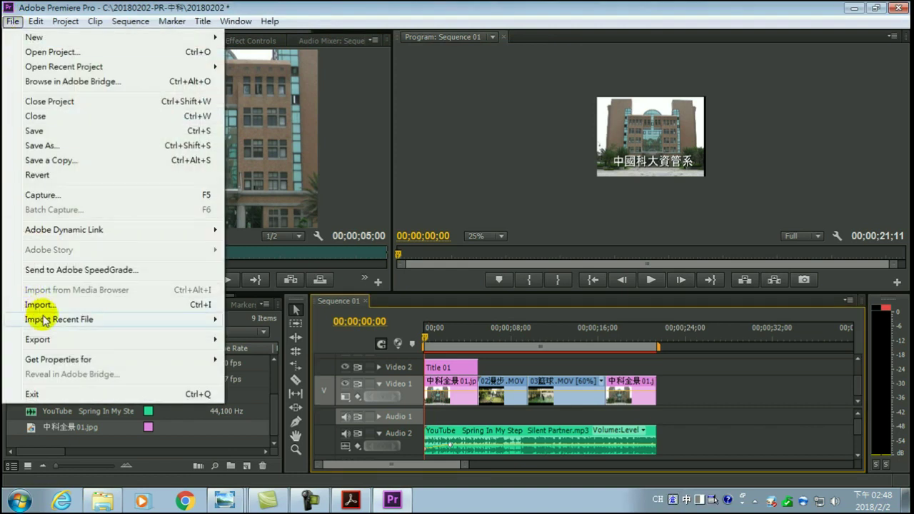
mouse_move(47, 339)
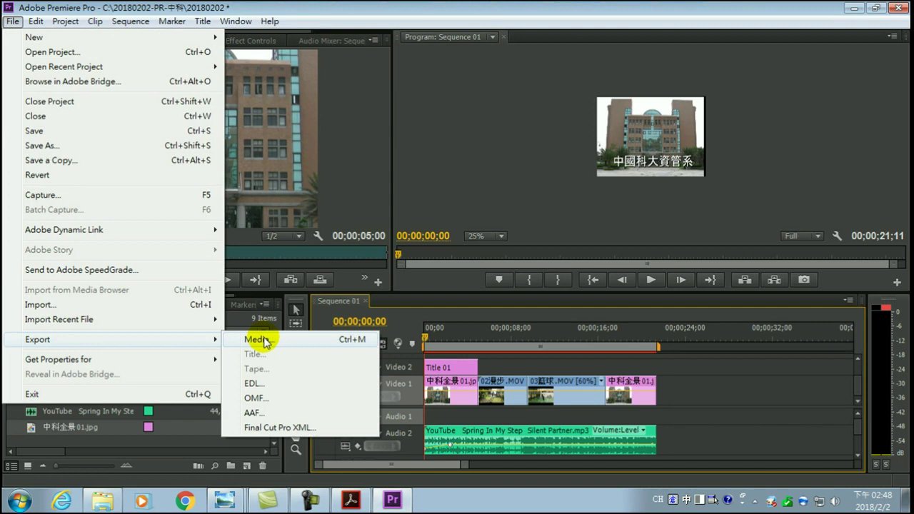
click(262, 340)
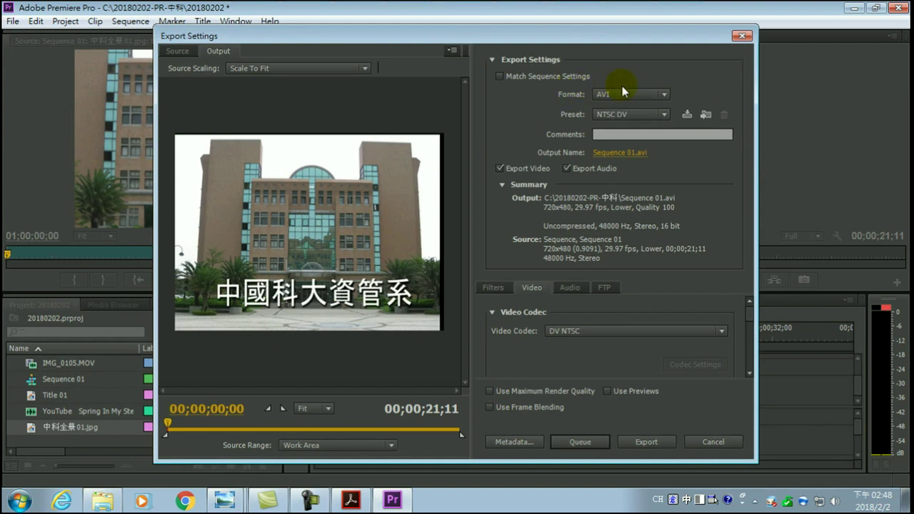
click(662, 94)
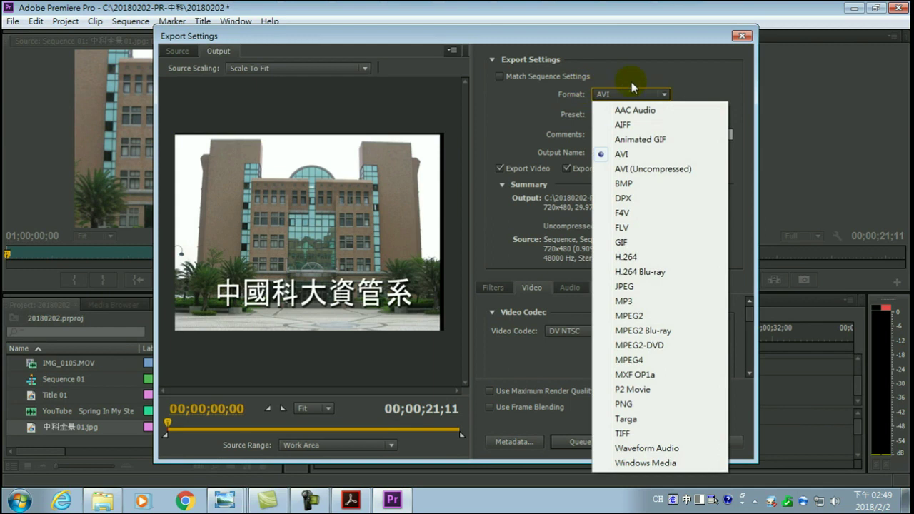
click(637, 259)
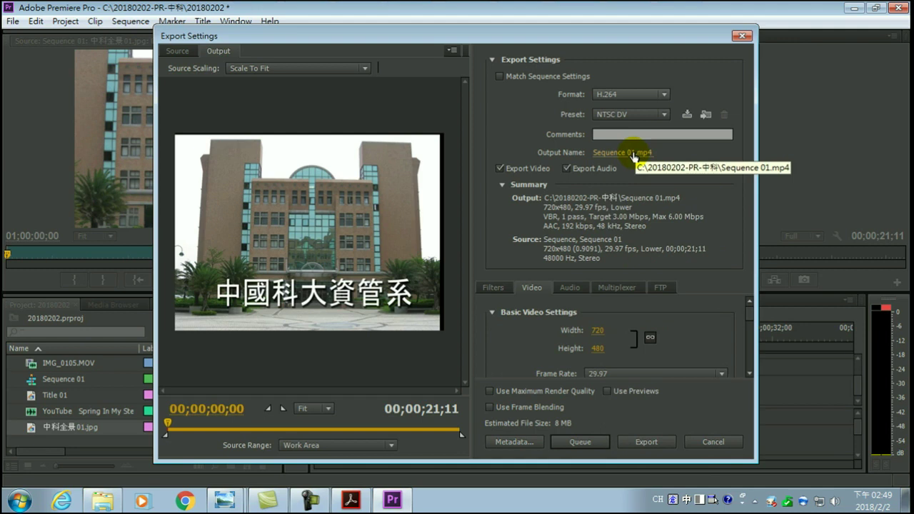
click(597, 330)
text(1080)
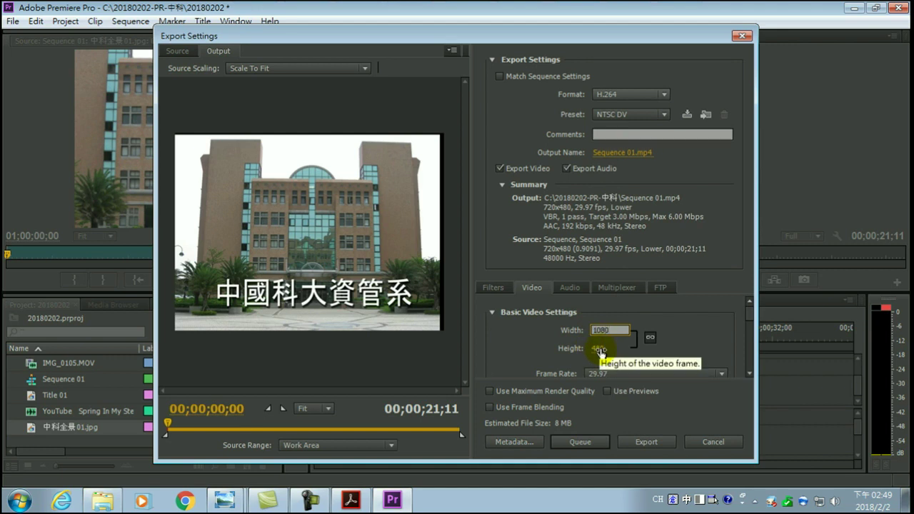
click(621, 351)
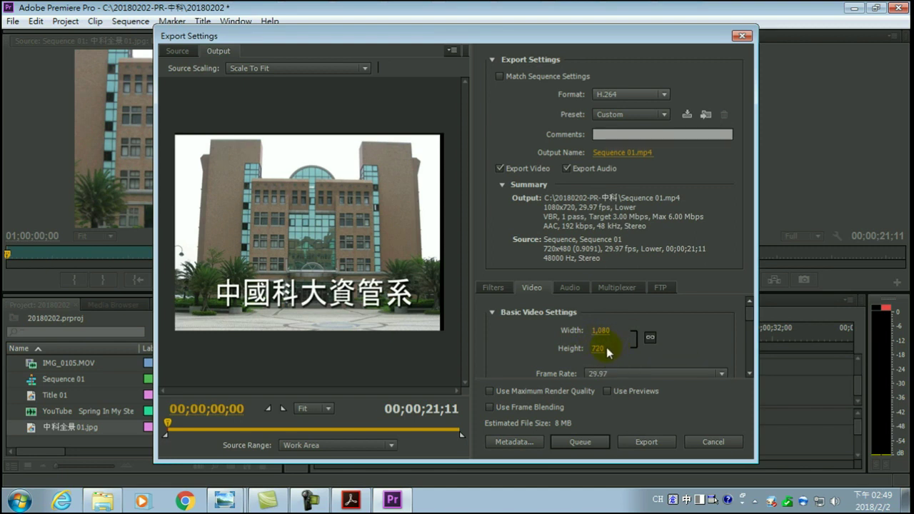
click(647, 443)
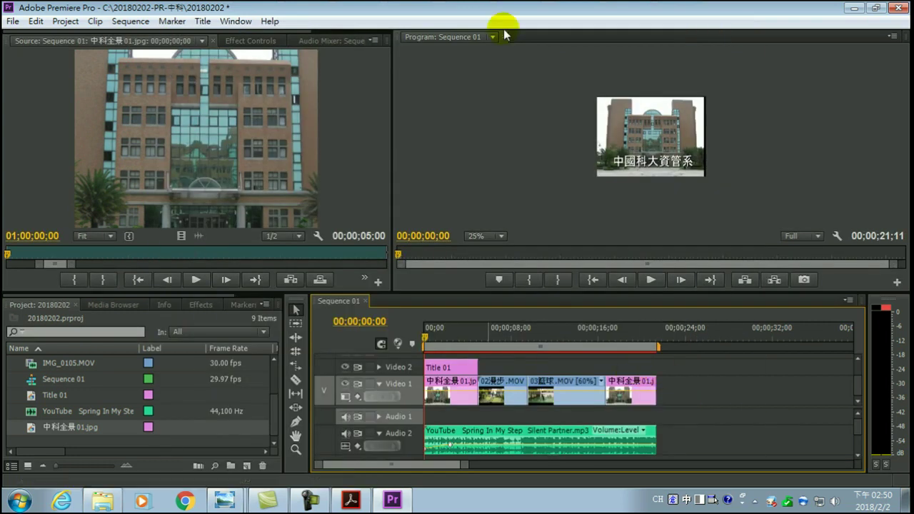
Reopen Export Settings and check the output saves to C:\20180202-PR-中科.
mouse_move(503, 28)
click(13, 21)
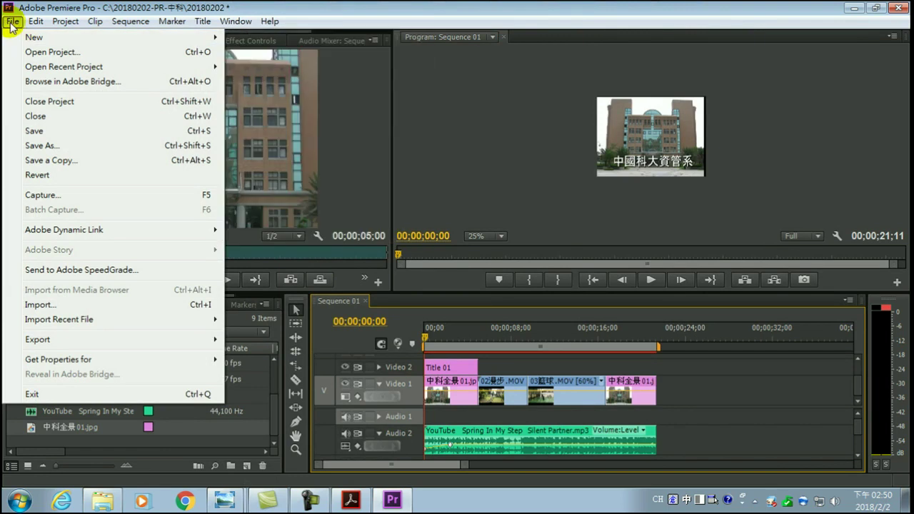
mouse_move(45, 344)
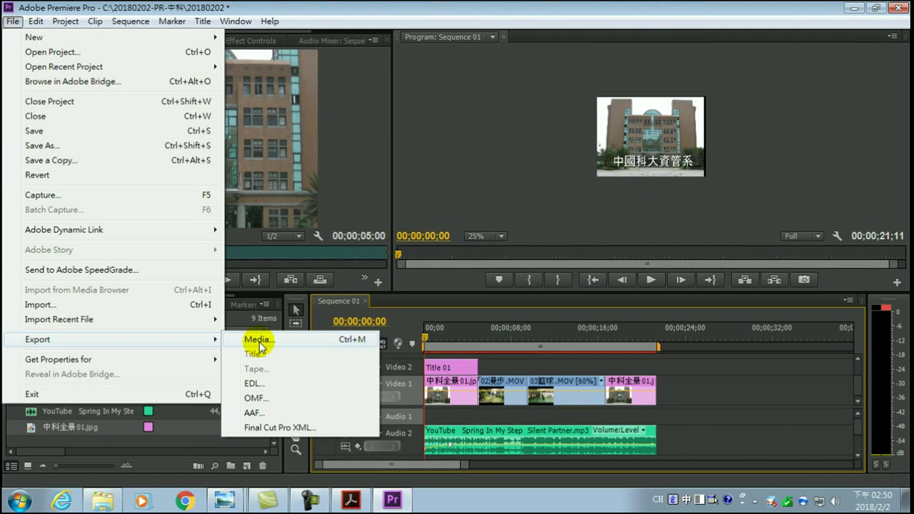
click(259, 341)
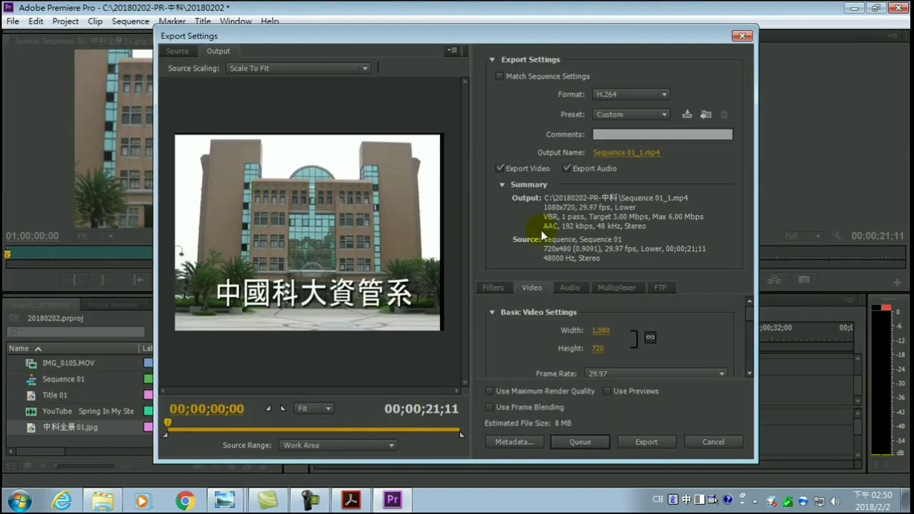
click(628, 154)
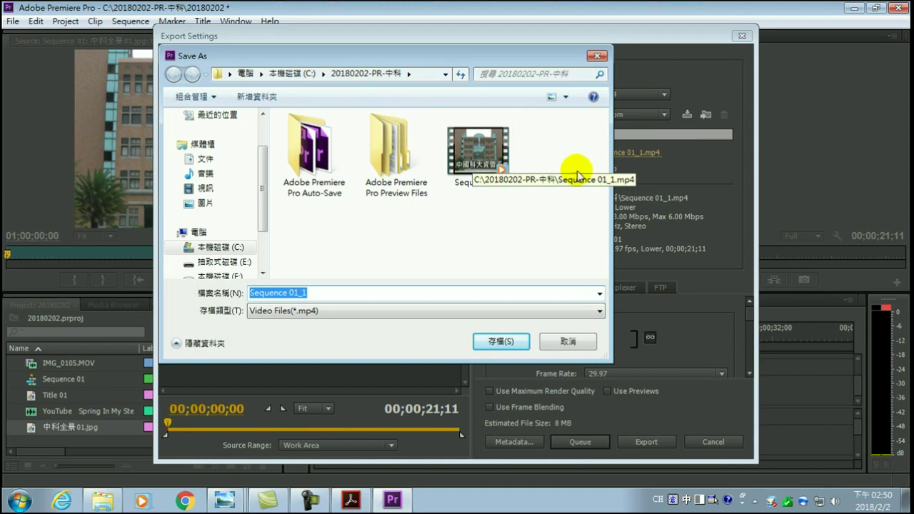
click(597, 56)
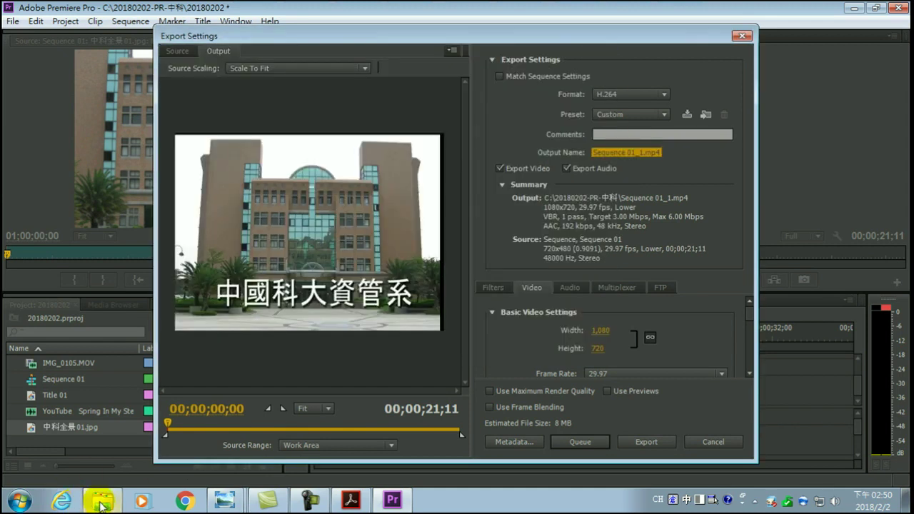
Open C:\20180202-PR-中科, check Sequence 01's 1080×720, 21-second details, and play it.
click(102, 500)
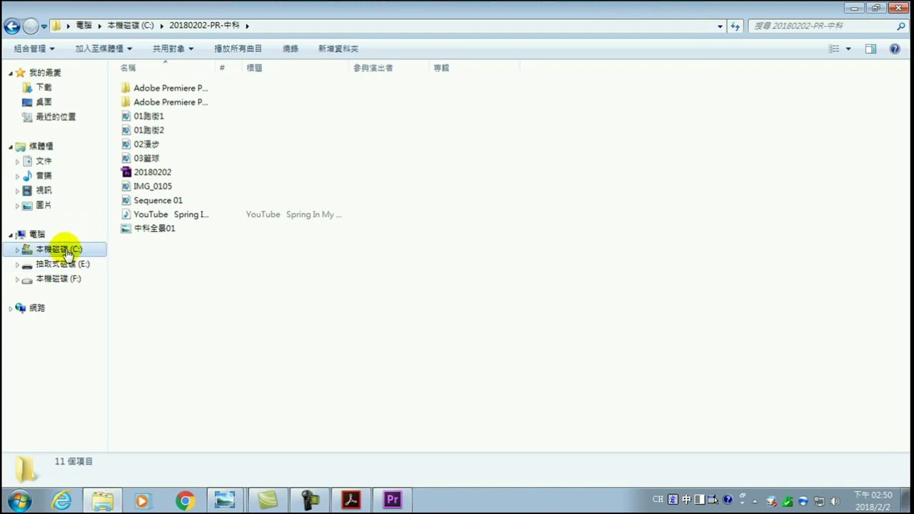
click(68, 251)
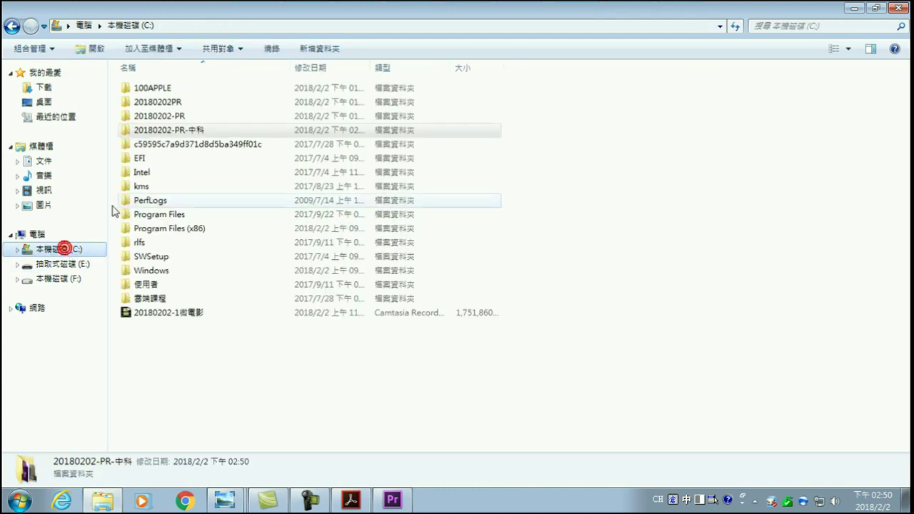
double_click(173, 132)
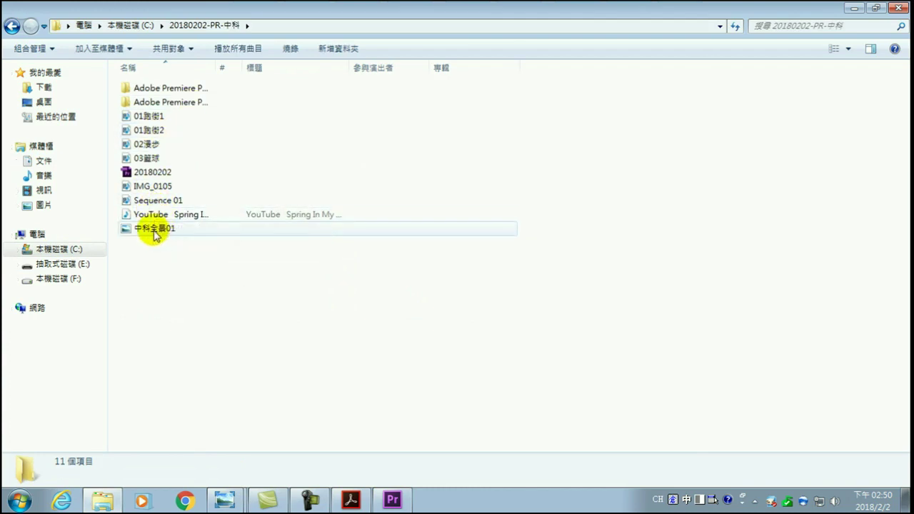
click(157, 202)
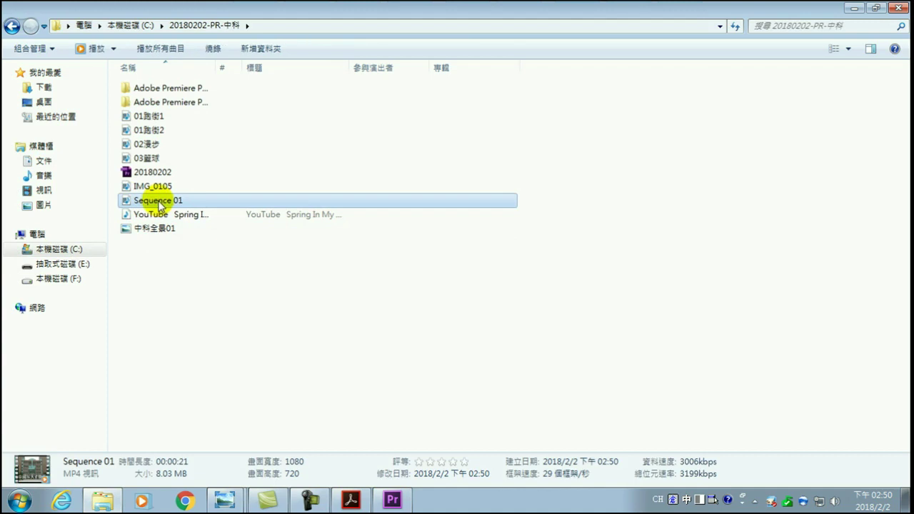
click(158, 202)
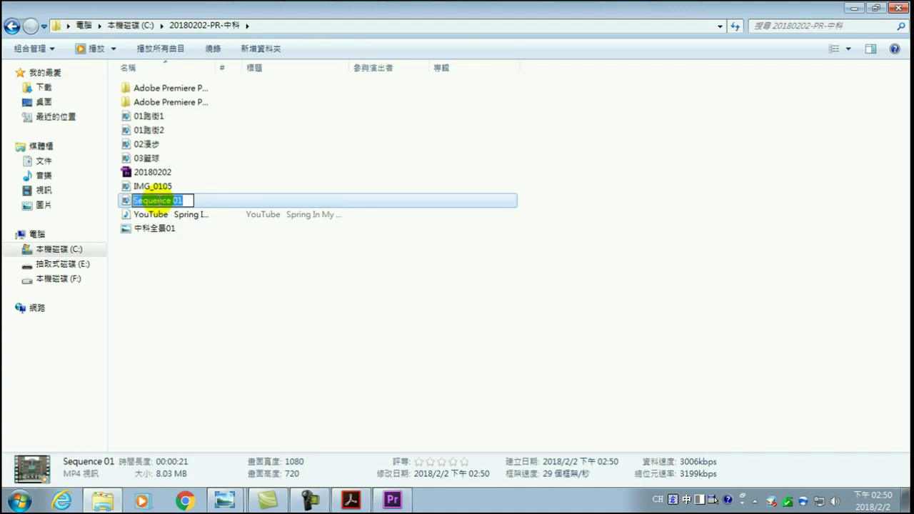
click(175, 246)
click(158, 201)
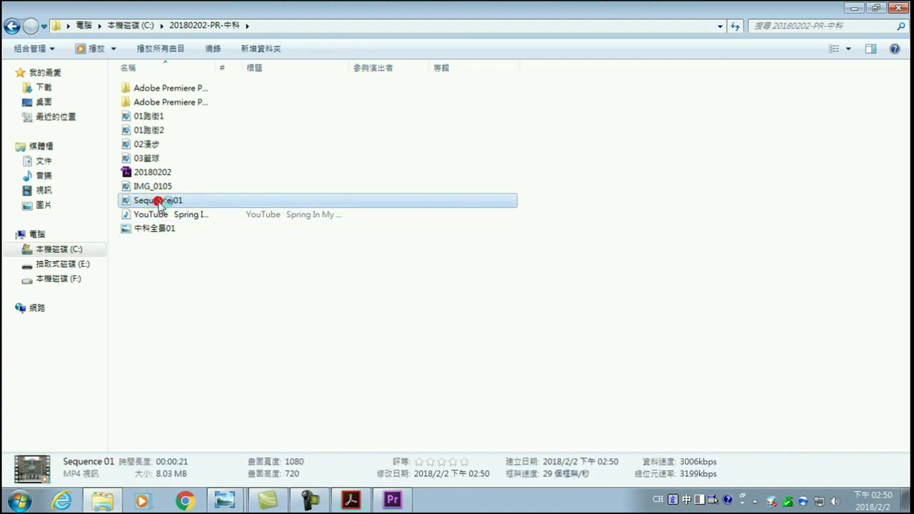
double_click(158, 202)
Watch the exported Sequence 01 basketball footage maximized in Windows Media Player, then close the player.
mouse_move(616, 13)
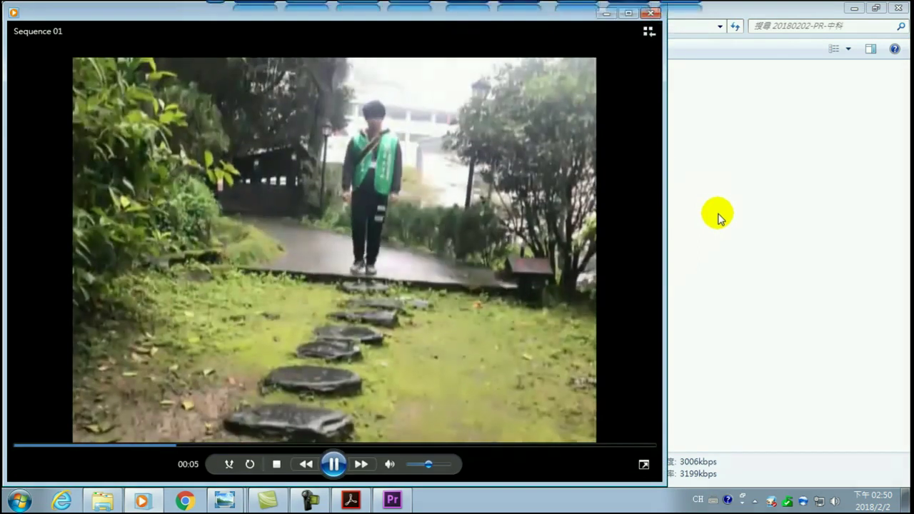
click(628, 12)
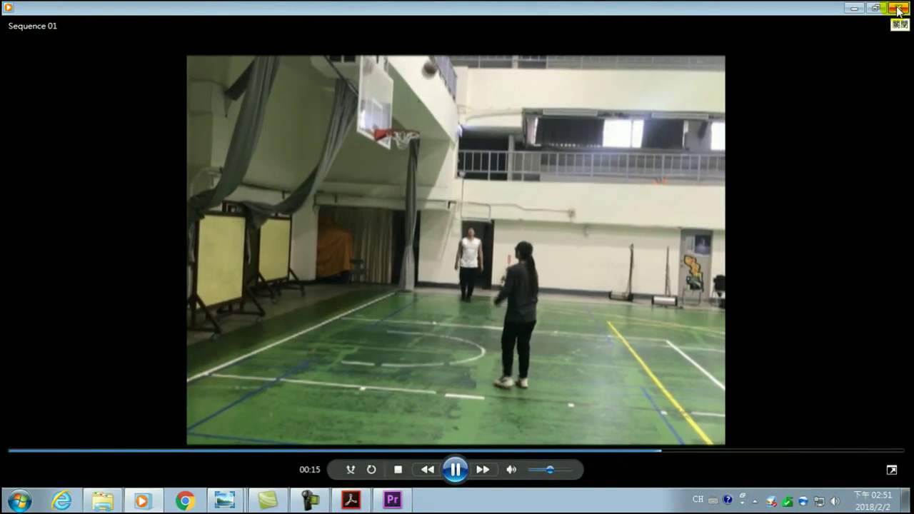
click(897, 8)
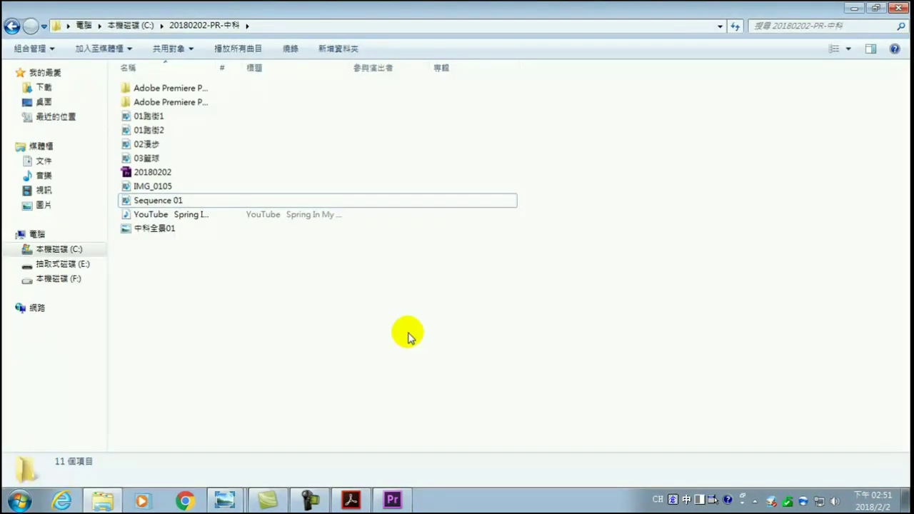
mouse_move(179, 4)
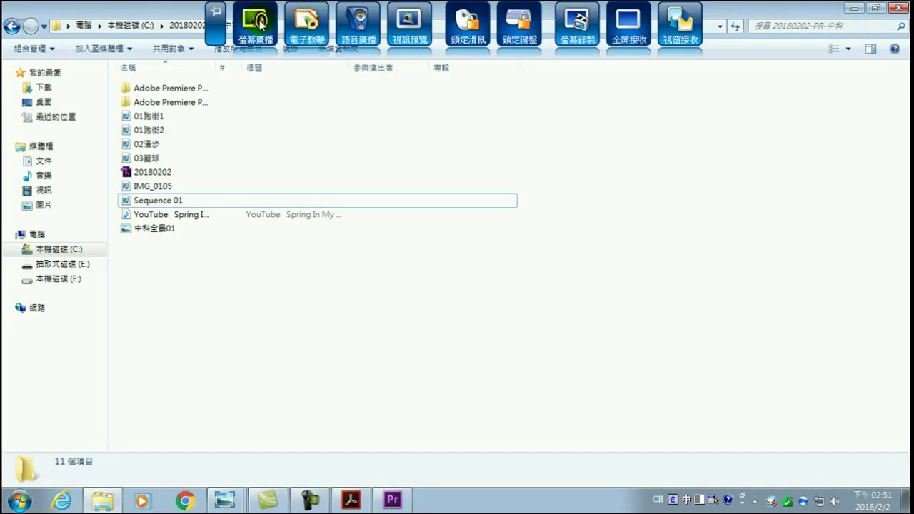
click(254, 23)
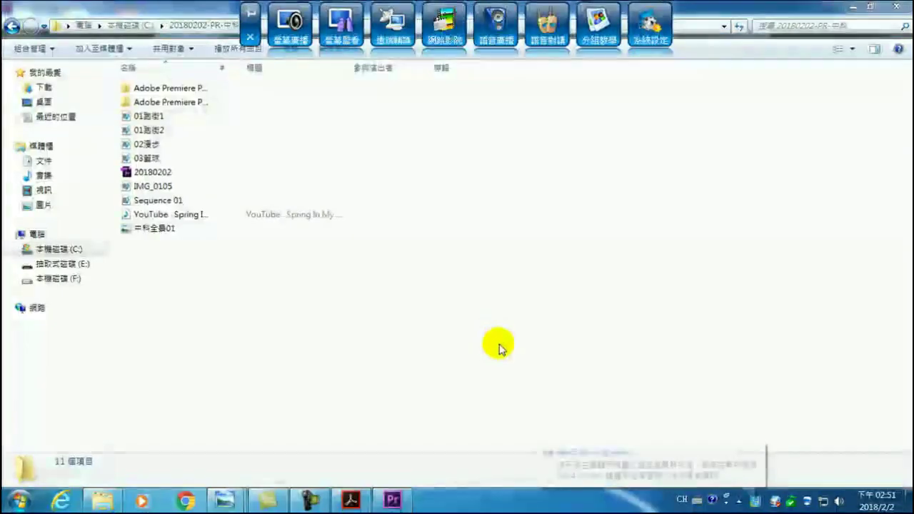